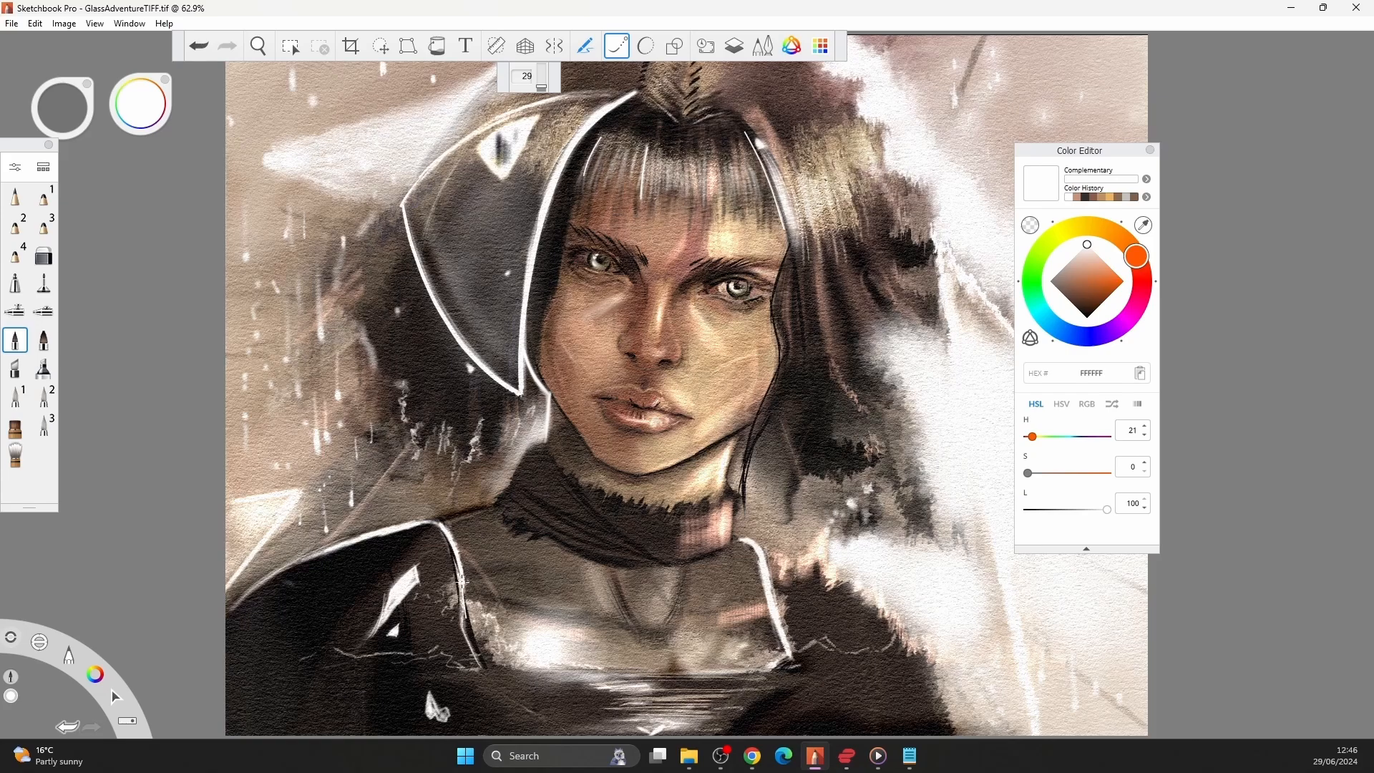
Sample a dark tone from the clothing and paint a stroke over the dark garment at the picture's lower edge.
left_click(15, 426)
left_click_drag(365, 336, 365, 506)
key("ctrl+z")
left_click(549, 292, "alt")
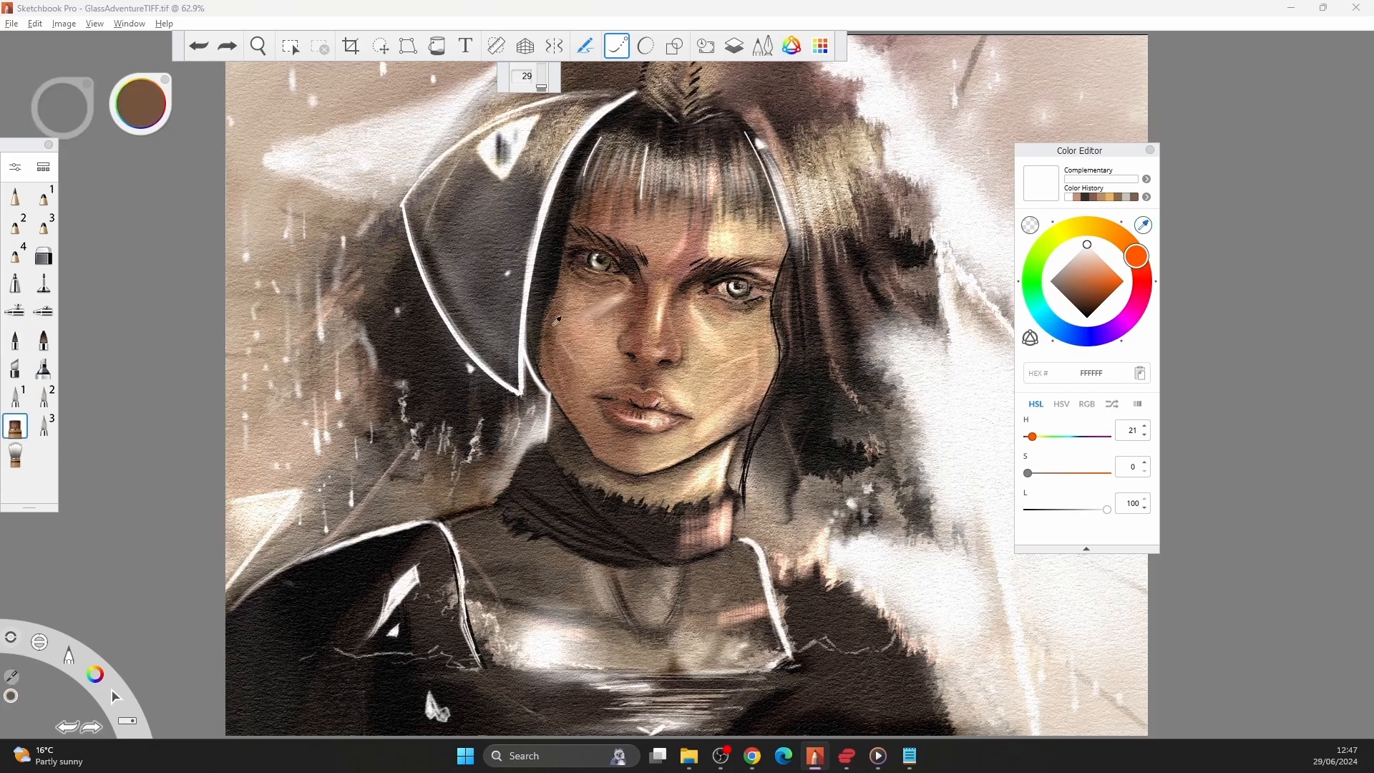
left_click(547, 386, "alt")
left_click(830, 704, "alt")
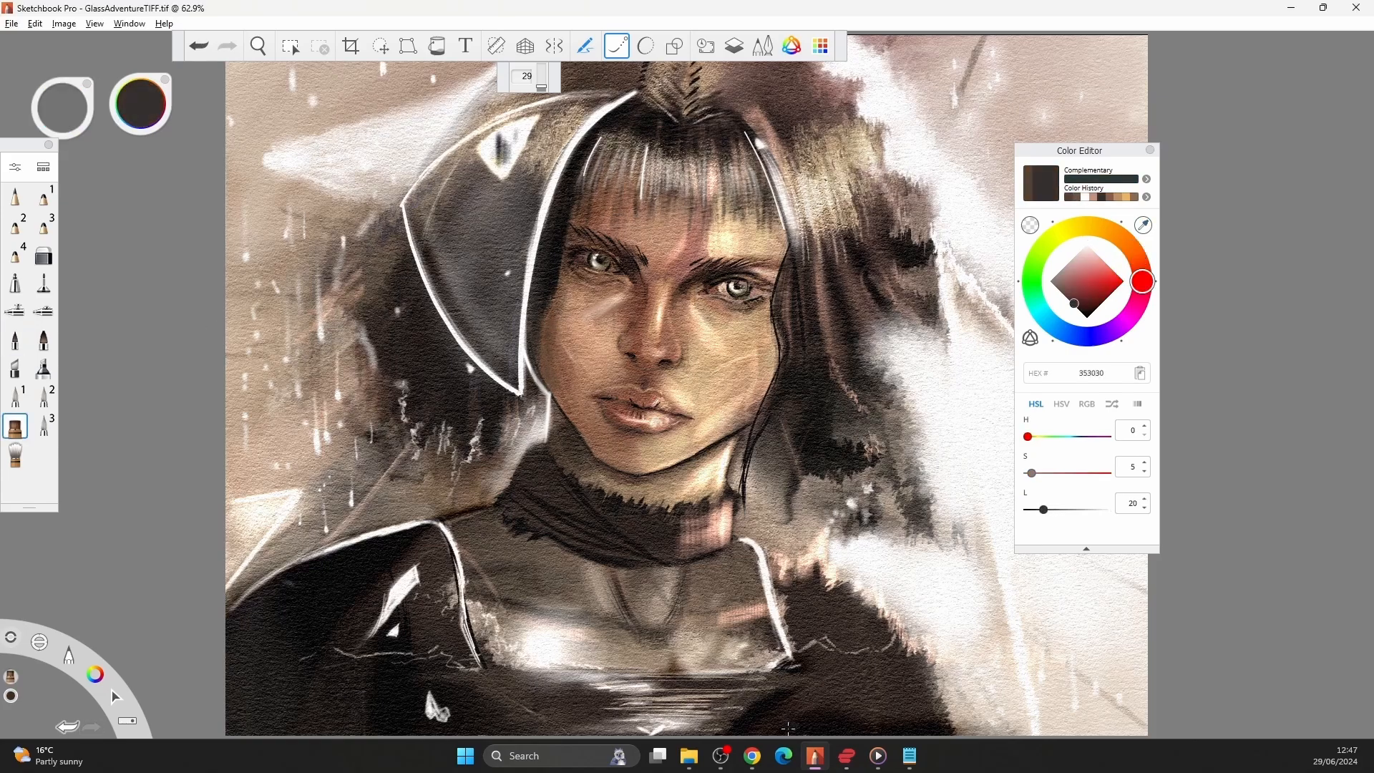
left_click_drag(788, 724, 853, 710)
left_click(44, 197)
left_click_drag(550, 315, 588, 381)
key("ctrl+z")
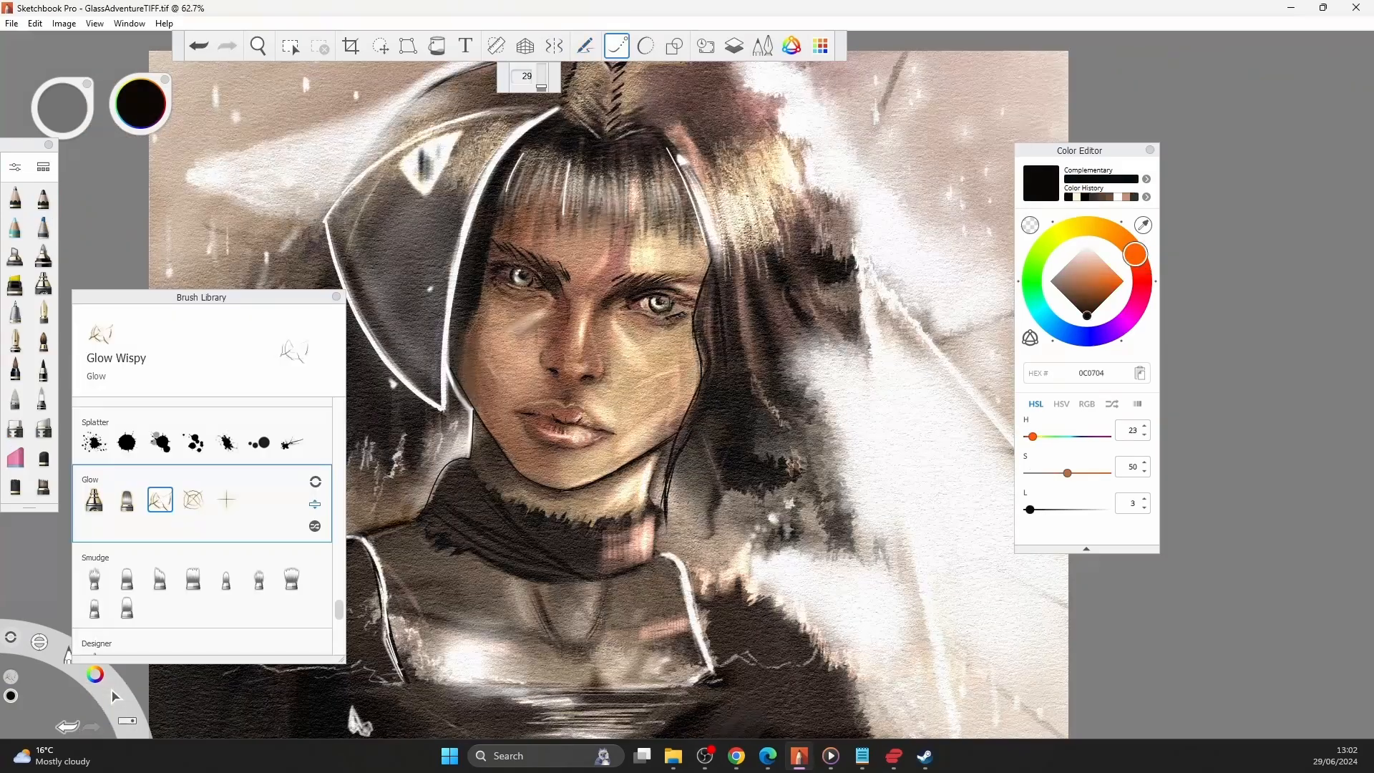
Paint Glow Wispy strokes over the background beside the hair and in the picture's upper corners.
left_click_drag(750, 233, 835, 314)
left_click_drag(751, 336, 615, 458)
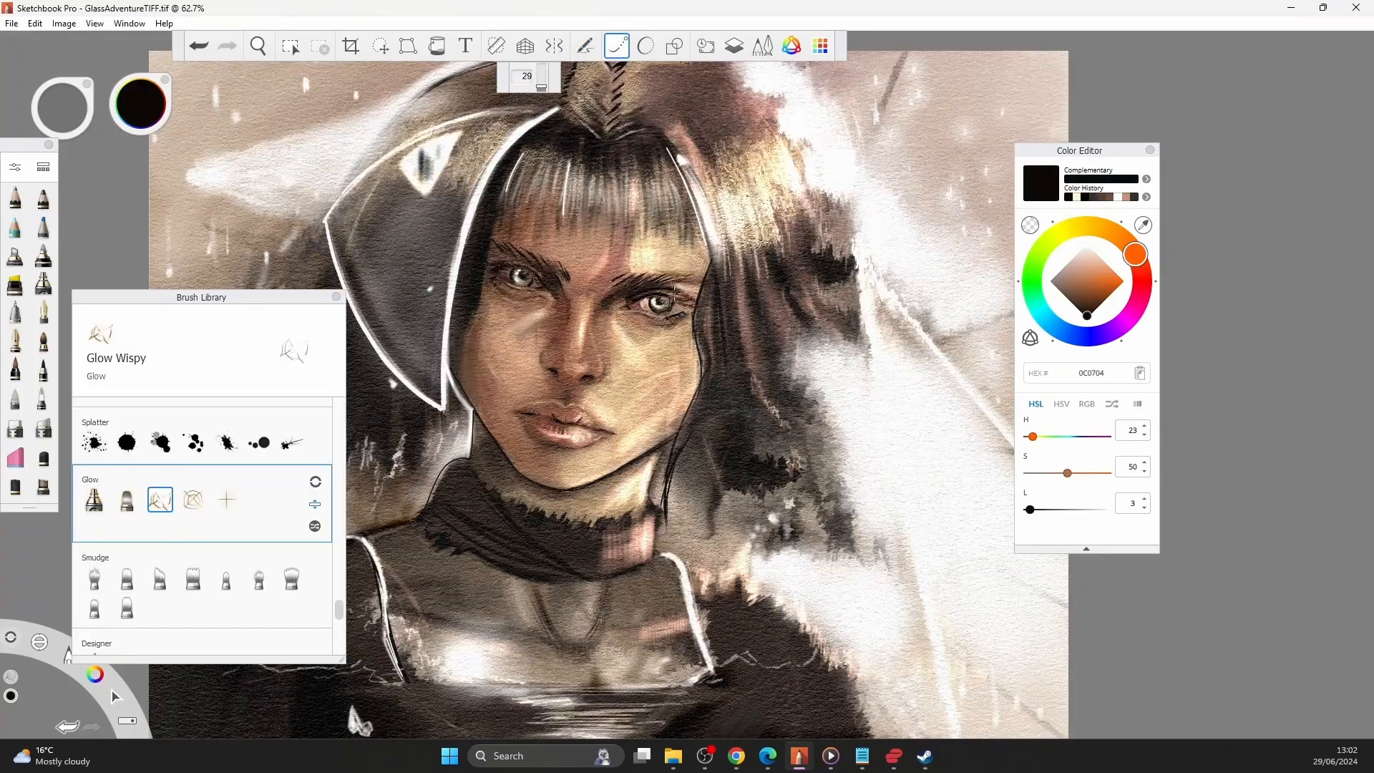
key("ctrl+z")
mouse_move(758, 401)
left_mouse_down()
mouse_move(687, 637)
mouse_move(894, 651)
left_mouse_up()
mouse_move(822, 86)
left_mouse_down()
mouse_move(872, 143)
mouse_move(1002, 178)
left_mouse_up()
mouse_move(204, 110)
left_mouse_down()
mouse_move(222, 159)
mouse_move(184, 215)
left_mouse_up()
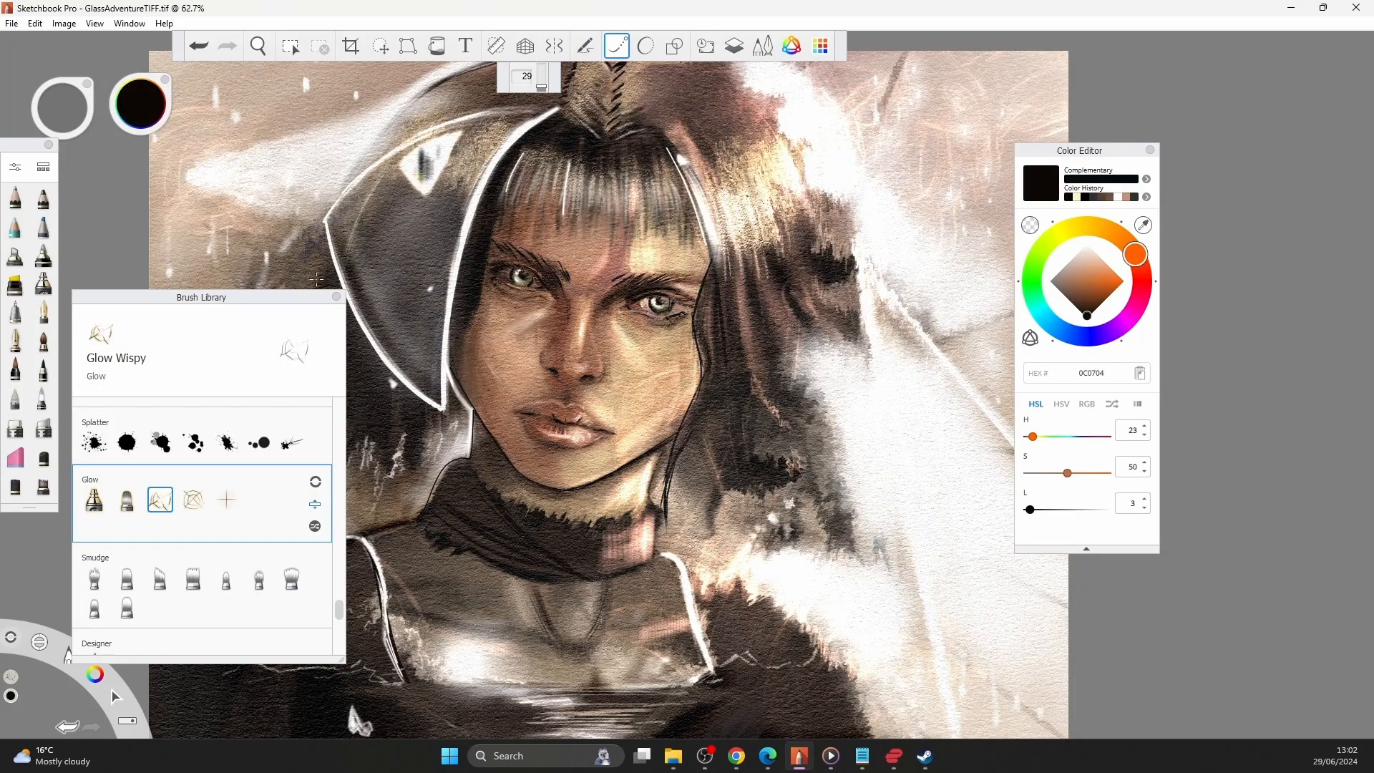
Move the Brush Library off the canvas and add Glow Wispy strokes to the background left of the hood.
left_click_drag(201, 297, 1201, 350)
left_click_drag(214, 265, 236, 429)
left_click(199, 46)
left_click_drag(179, 294, 208, 414)
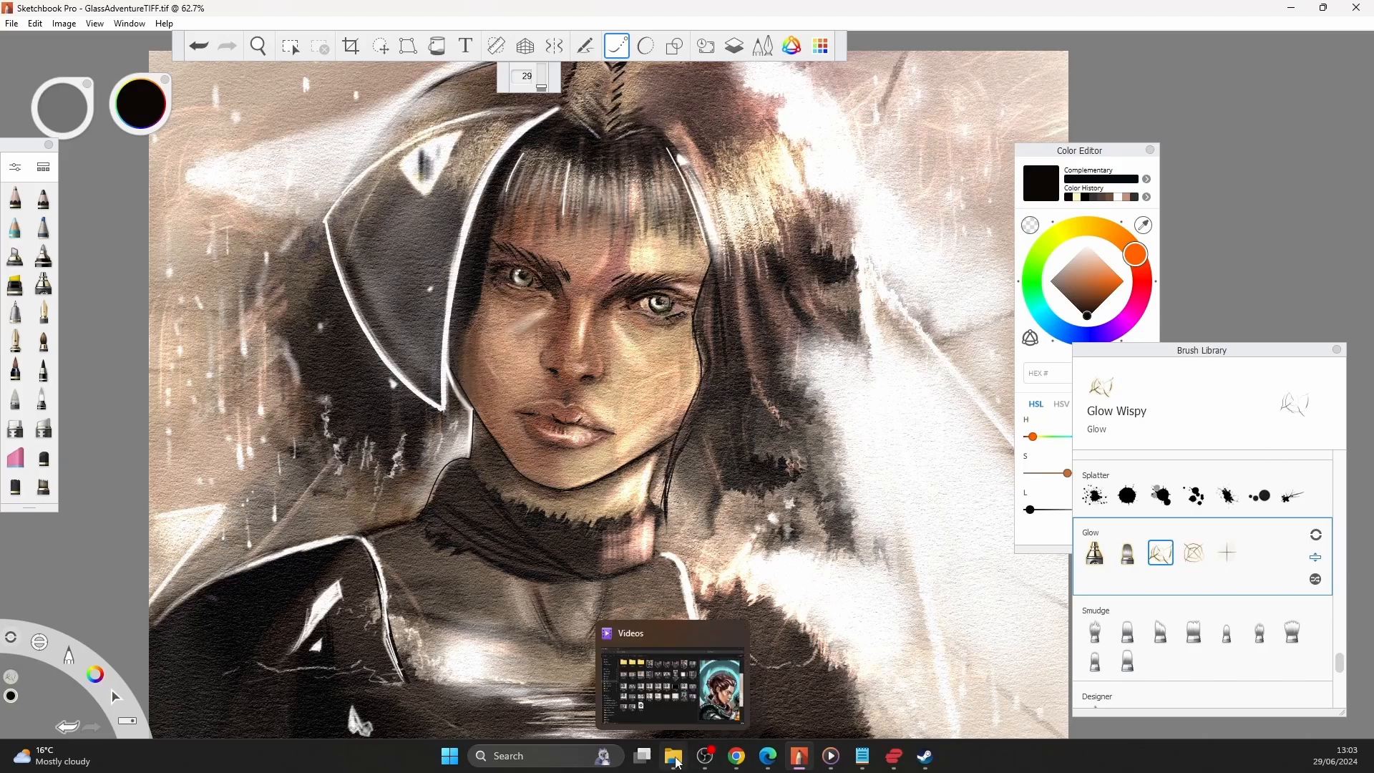
Add a new layer above Layer1 and move Layer2 directly above the new layer.
left_click(734, 46)
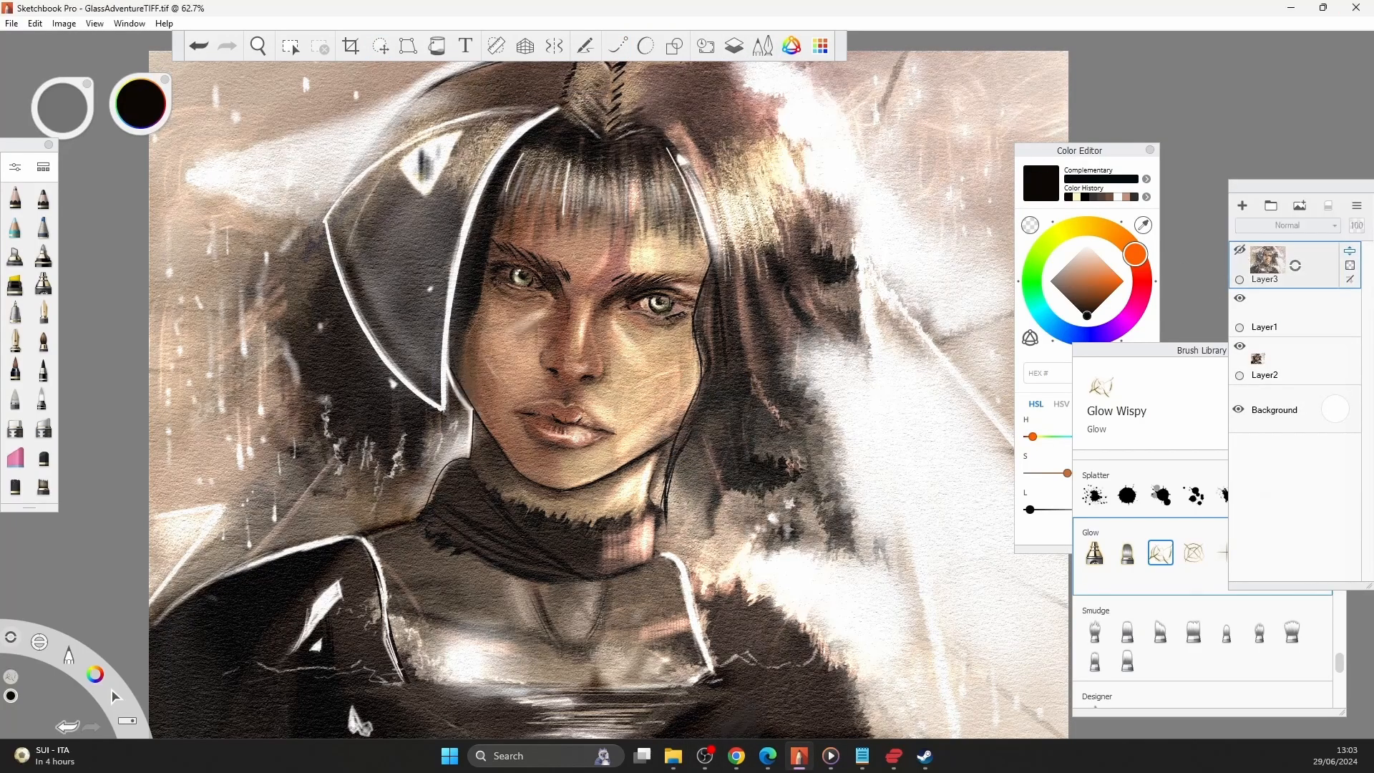
left_click(1323, 360)
left_click(1310, 313)
left_click(1242, 205)
left_click_drag(1321, 409, 1320, 313)
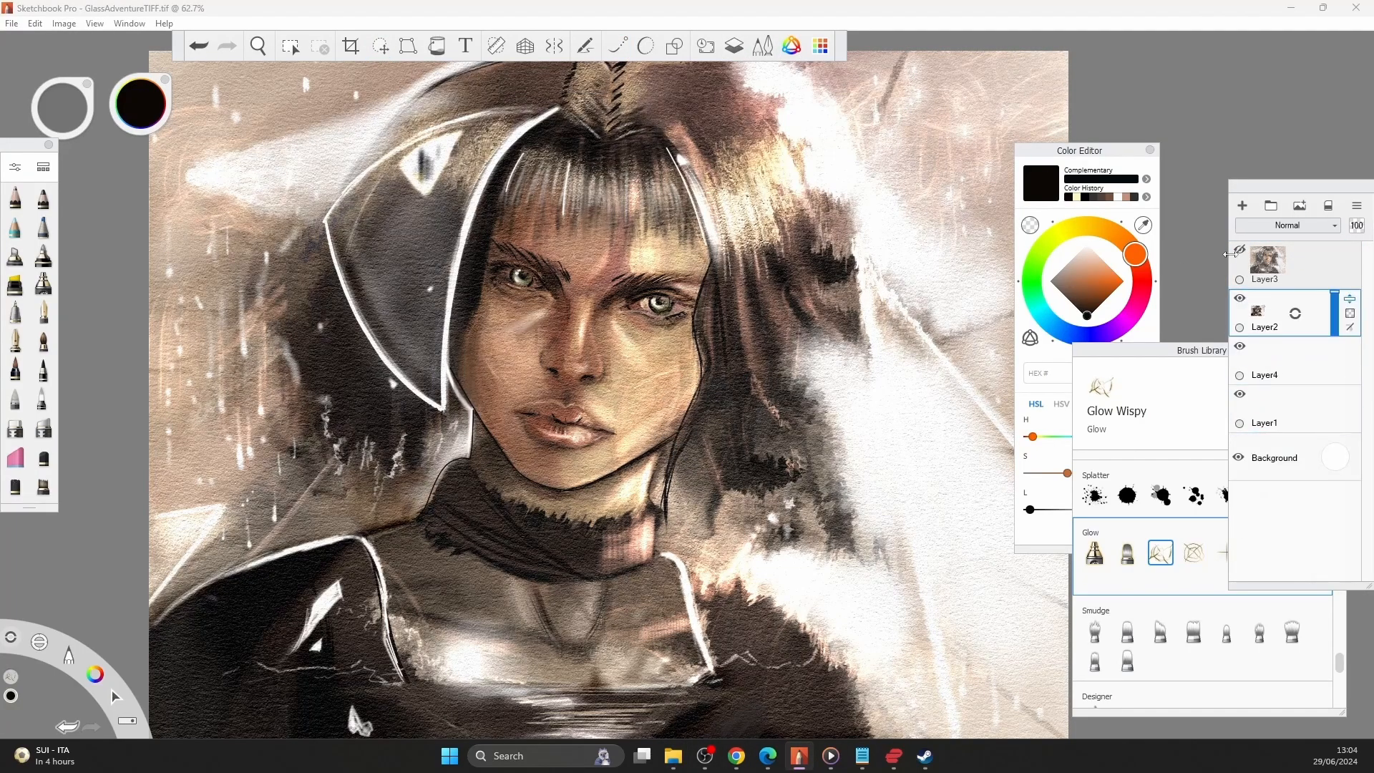
Toggle the visibility of Layer3 and Layer2 to compare the artwork, ending with Layer2 selected.
left_click(1310, 265)
left_click(1239, 249)
left_click(1239, 250)
left_click(1239, 249)
left_click(1239, 298)
left_click(1239, 297)
left_click(1239, 250)
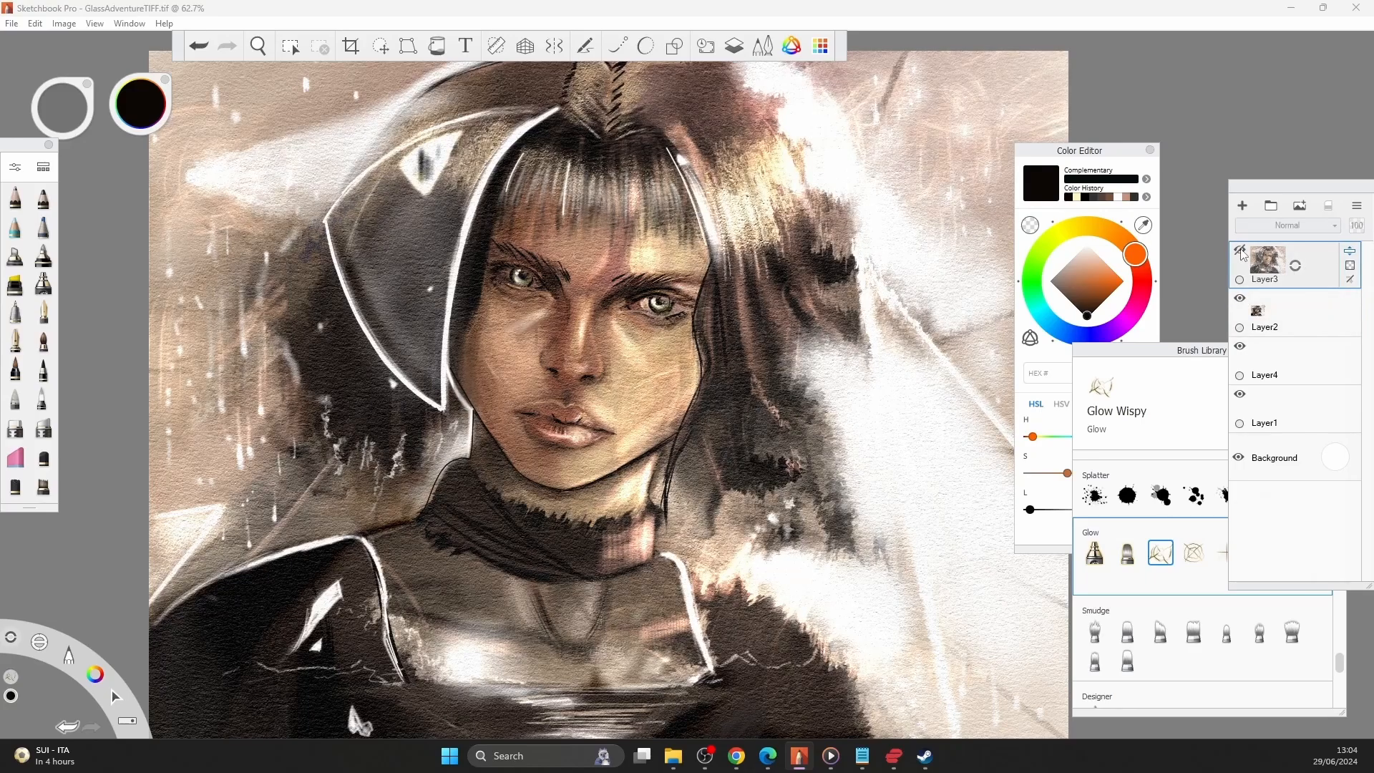
left_click(1239, 249)
left_click(1239, 250)
left_click(1310, 313)
Place the Color Editor above the Brush Library and choose the Glow Neon brush in a smaller size.
left_click_drag(1079, 150, 1136, 43)
left_click(1126, 552)
key("ctrl+z")
left_click_drag(70, 113, 55, 113)
left_click_drag(625, 321, 617, 344)
key("ctrl+z")
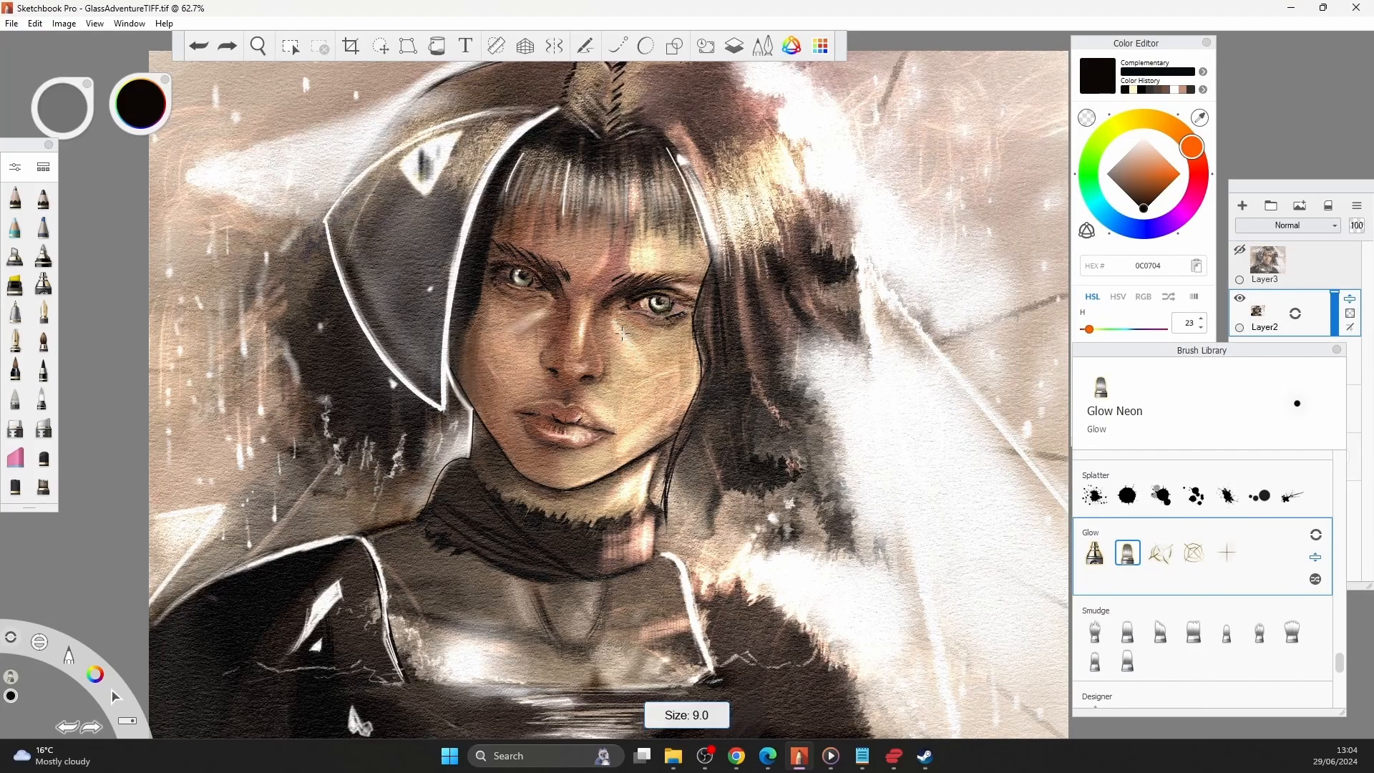
left_click_drag(71, 113, 91, 112)
left_click_drag(628, 320, 616, 355)
key("ctrl+z")
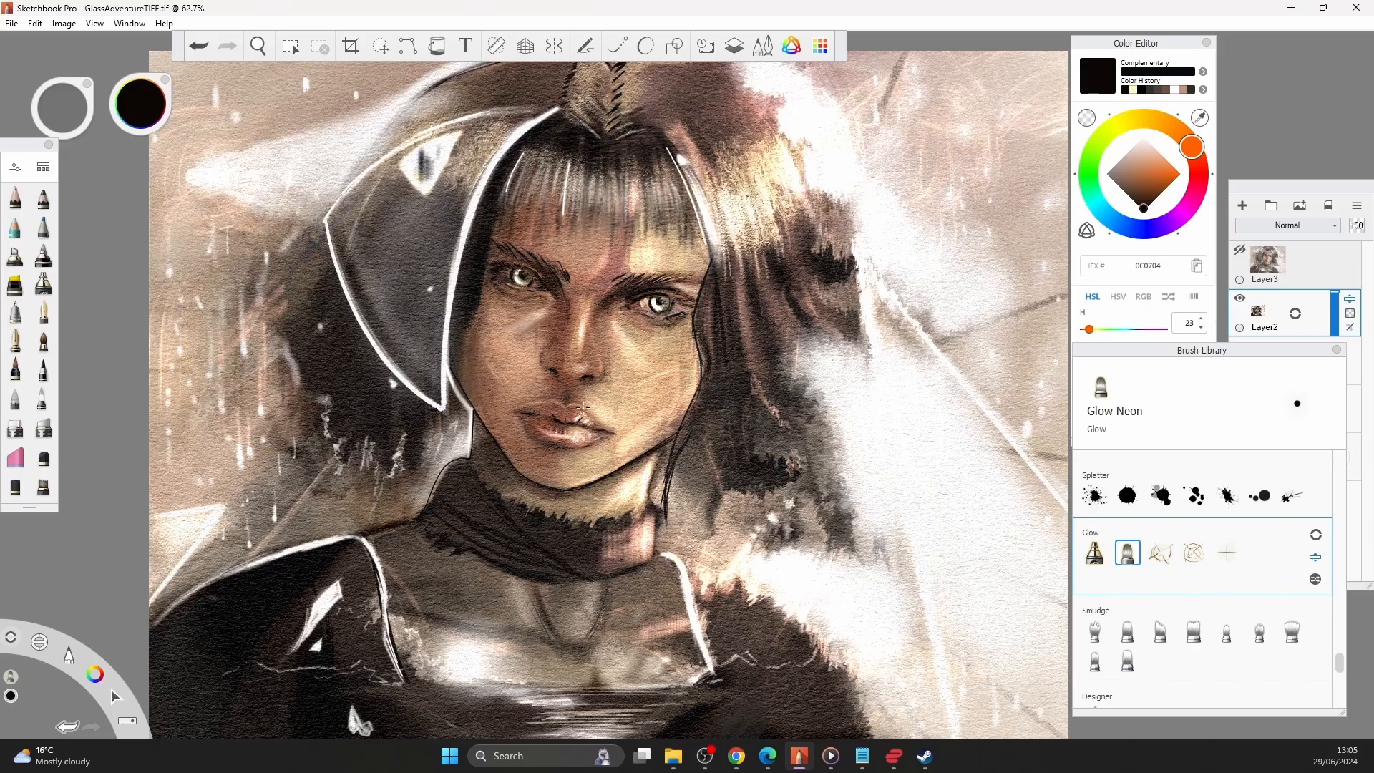
Paint thin Glow Neon highlights along the neck's edge and the inner hood edge above the fringe.
left_click_drag(639, 492, 632, 513)
left_click_drag(70, 112, 58, 112)
left_click_drag(654, 456, 649, 480)
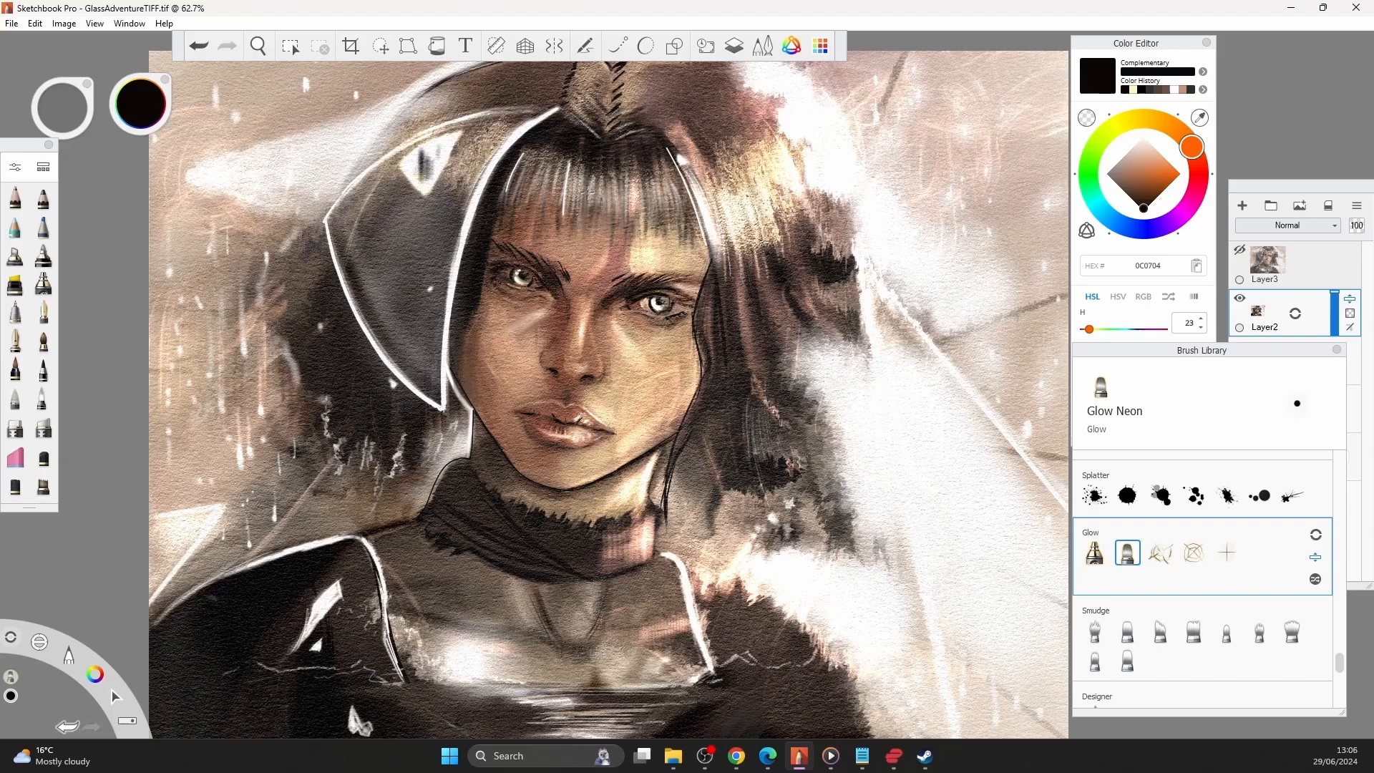
left_click_drag(561, 108, 611, 149)
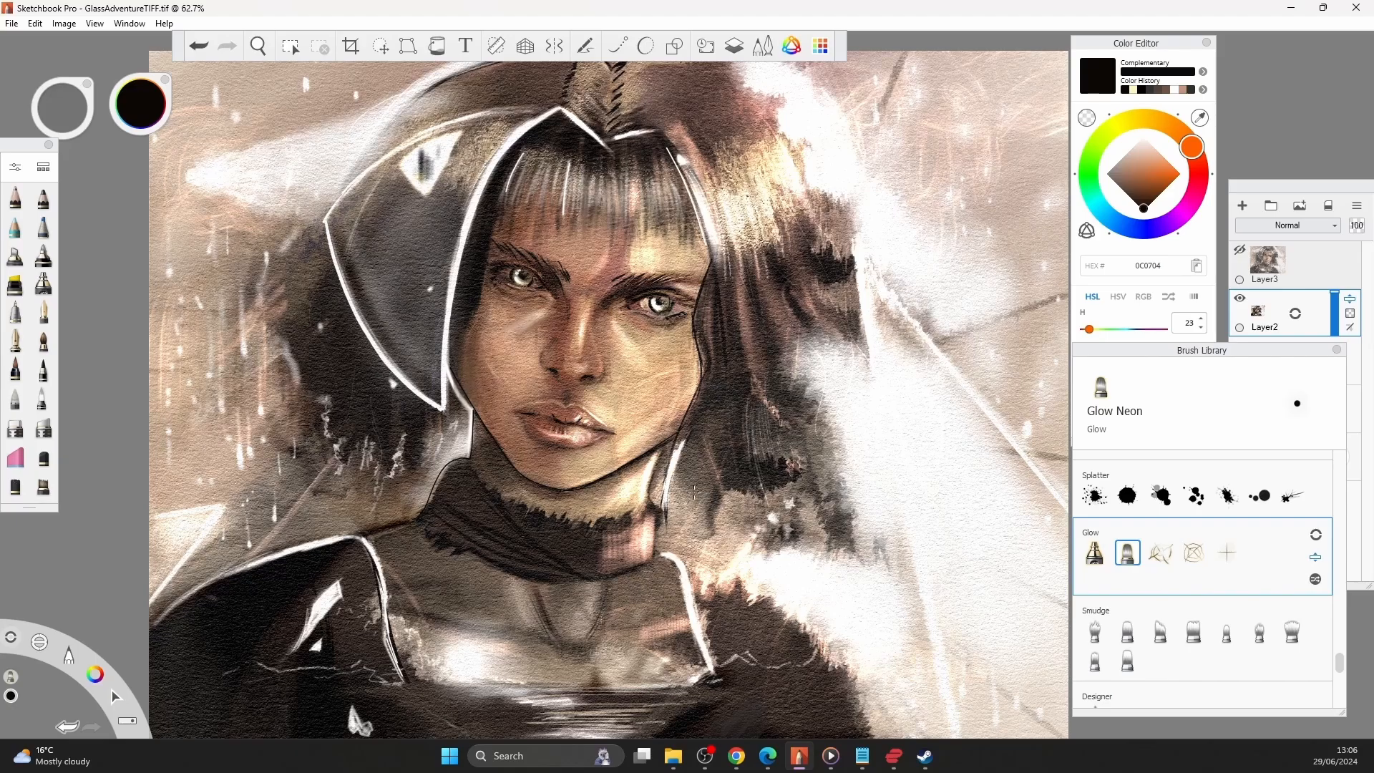
key("ctrl+z")
mouse_move(691, 416)
left_mouse_down()
mouse_move(669, 548)
mouse_move(672, 513)
left_mouse_up()
key("ctrl+z")
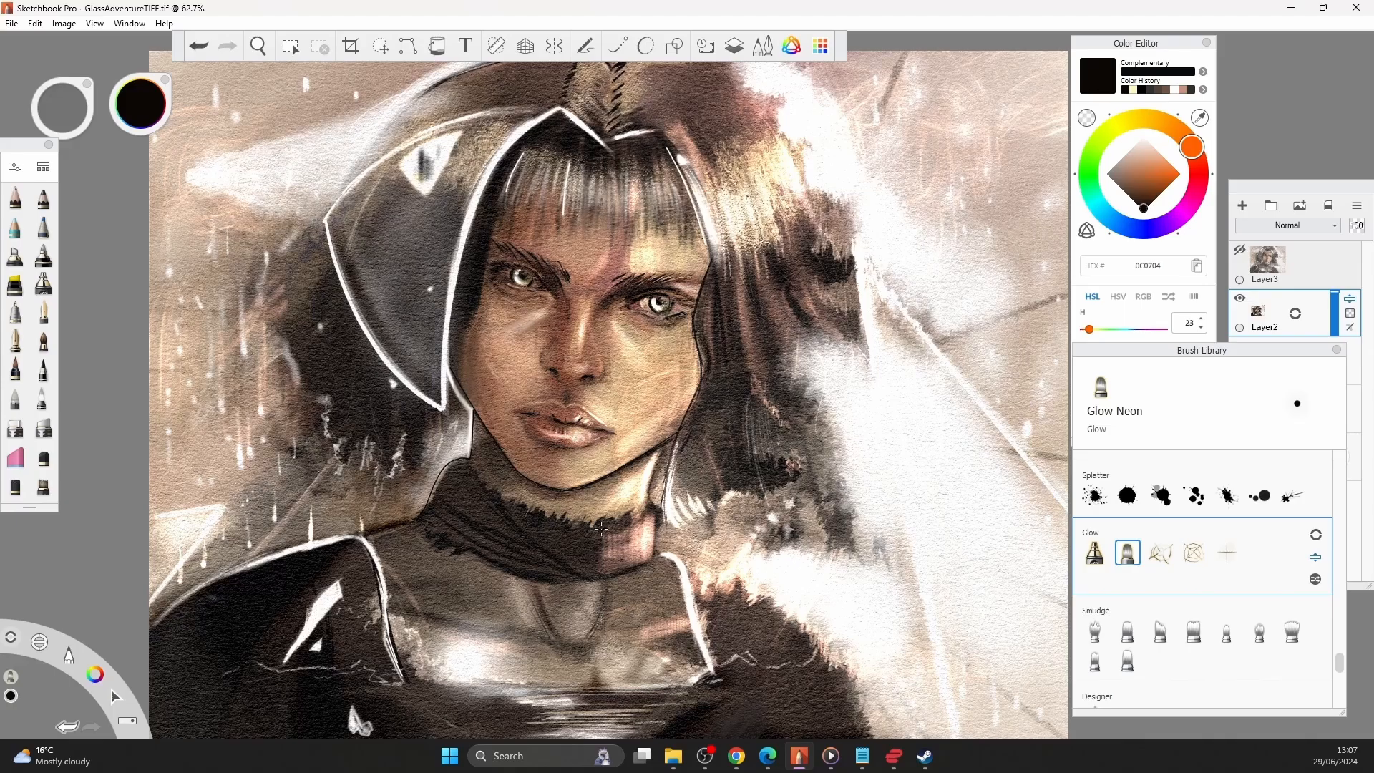
Paint Glow Neon highlights inside the hood's side panel, with a vertical streak and light strokes along its upper edge.
mouse_move(465, 118)
left_mouse_down()
mouse_move(419, 229)
mouse_move(439, 404)
left_mouse_up()
key("ctrl+z")
left_click_drag(429, 215, 431, 326)
left_click_drag(345, 196, 385, 170)
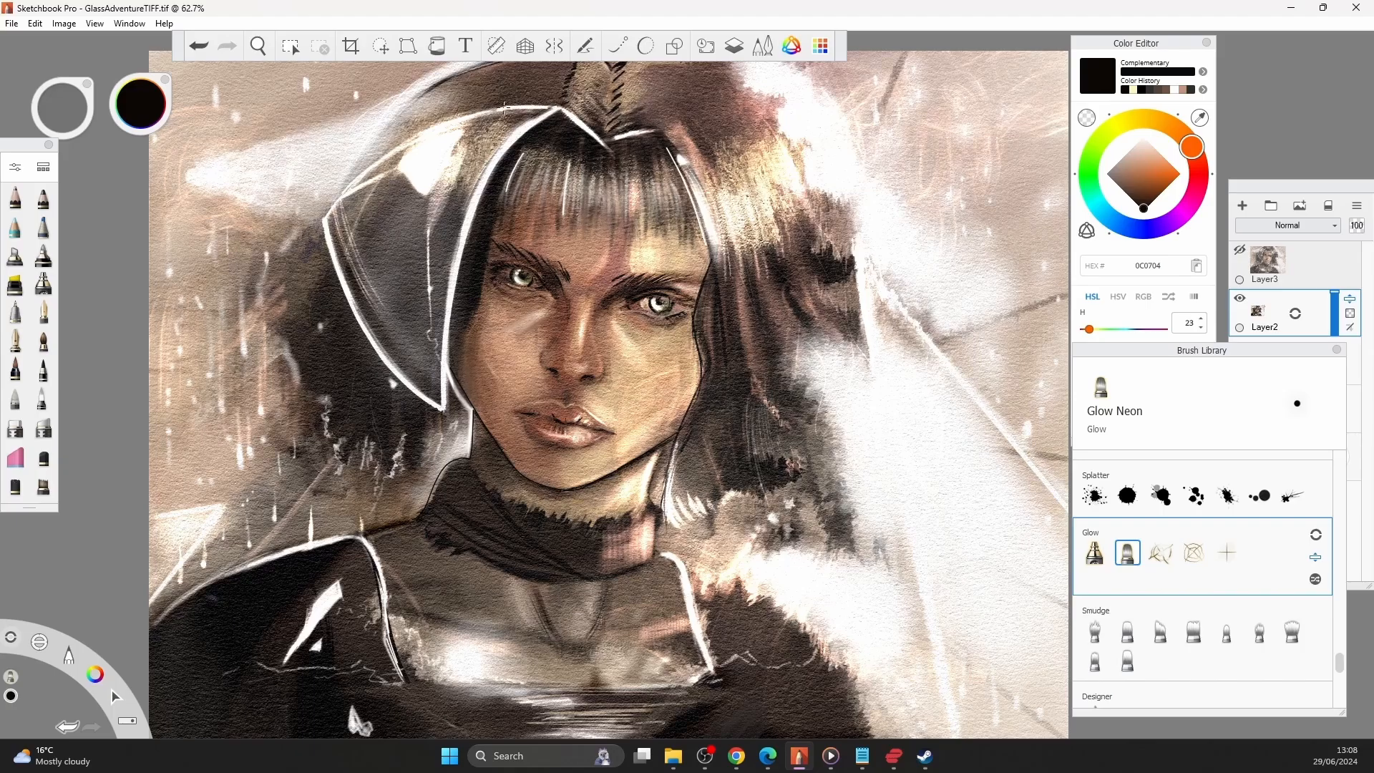
left_click(15, 458)
left_click(15, 487)
left_click_drag(263, 396, 322, 503)
key("ctrl+z")
left_click(44, 226)
left_click_drag(217, 209, 281, 334)
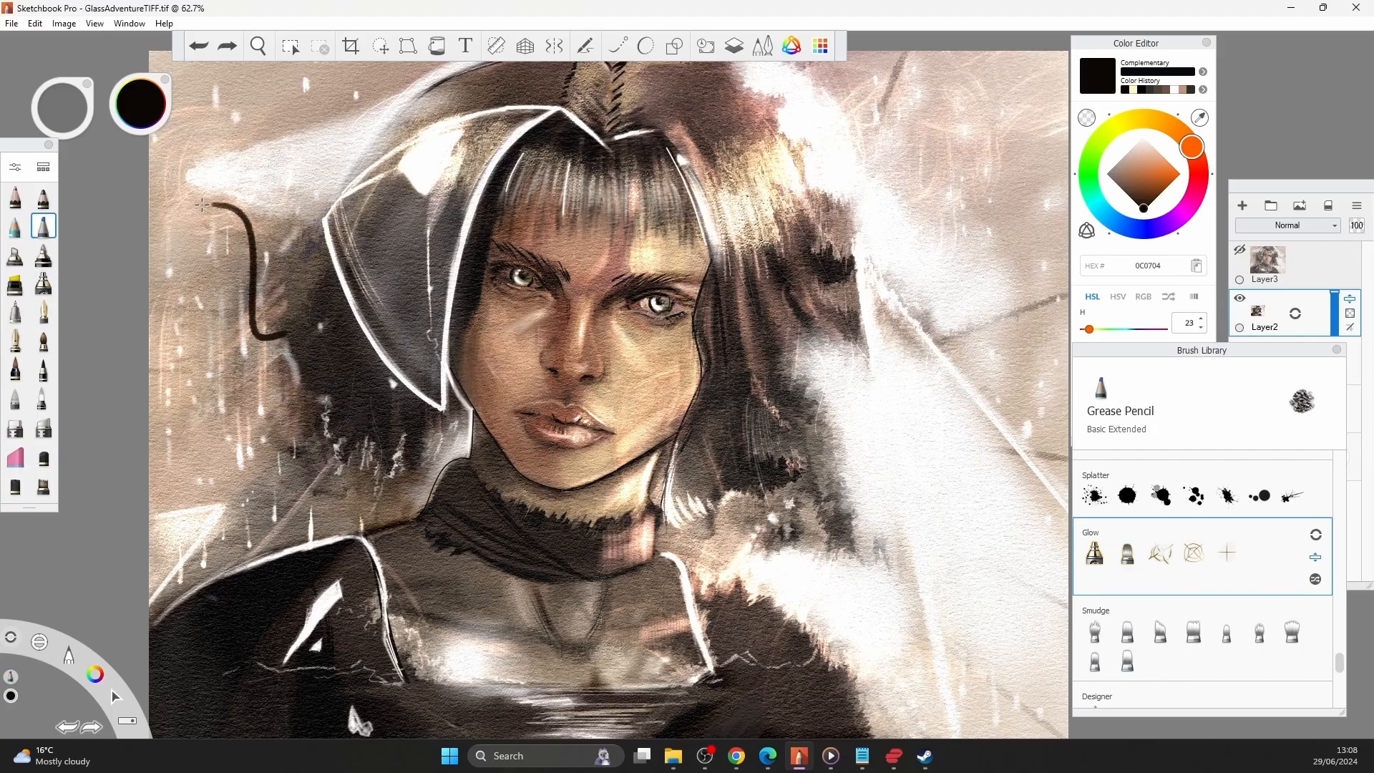
key("ctrl+z")
Paint soft Glow Brush highlights over the lit hair and the pale background on the picture's right side.
left_click(1095, 552)
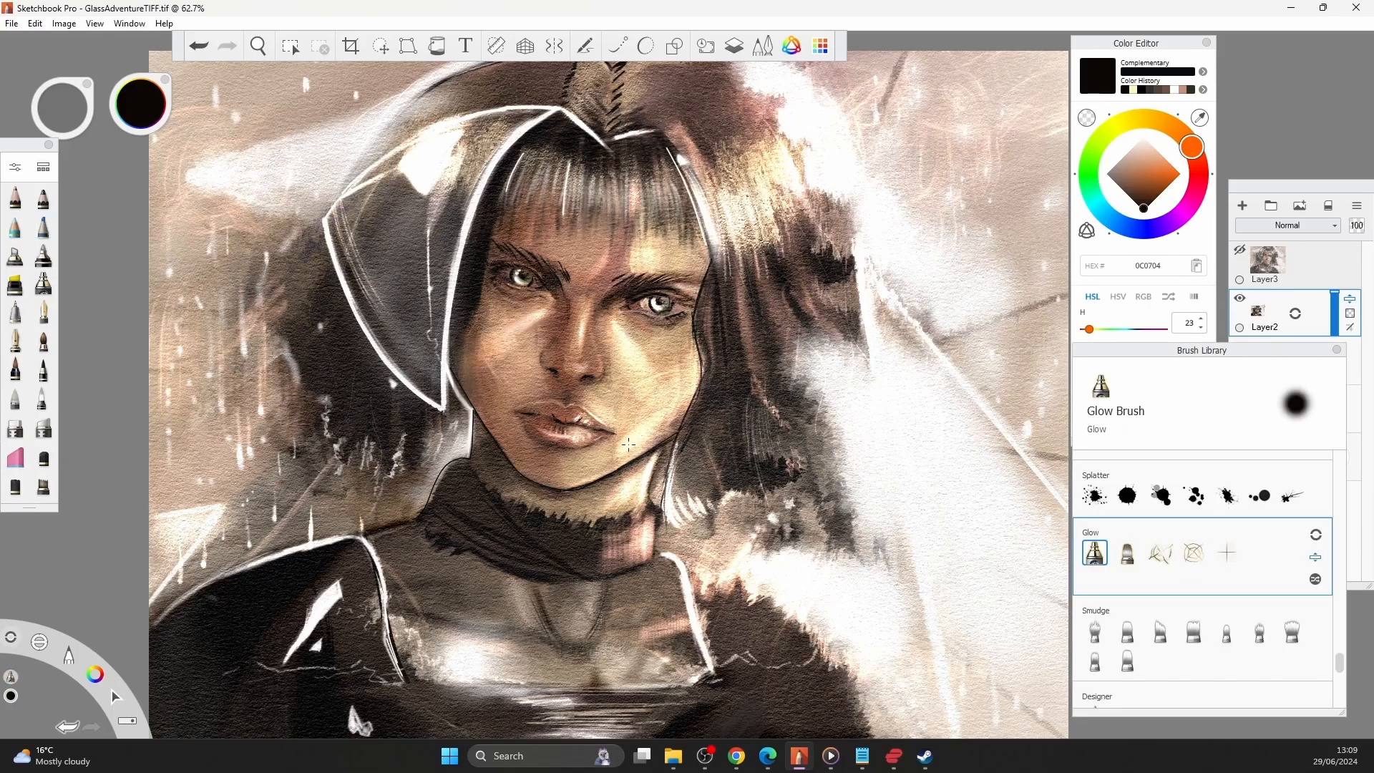
mouse_move(833, 362)
left_mouse_down()
mouse_move(837, 215)
mouse_move(760, 20)
left_mouse_up()
left_click(734, 46)
left_click(705, 46)
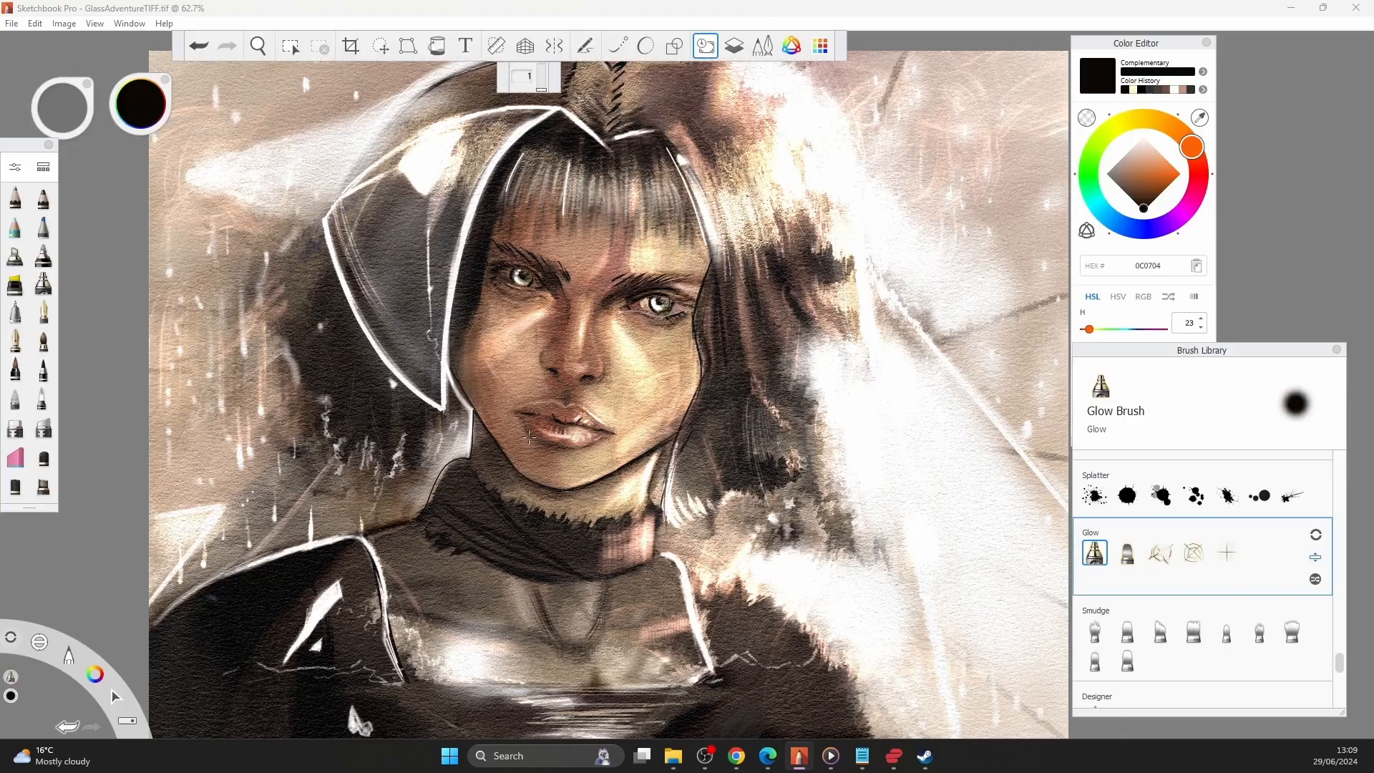
left_click(1050, 619)
Turn off predictive stroke and try Synthetic Acrylic on the upper lip with sampled off-white FFFFF1 and skin tone D8BDA3.
left_click(44, 484)
left_click(706, 46)
key("ctrl+z")
left_click(433, 169, "alt")
left_click_drag(517, 407, 543, 399)
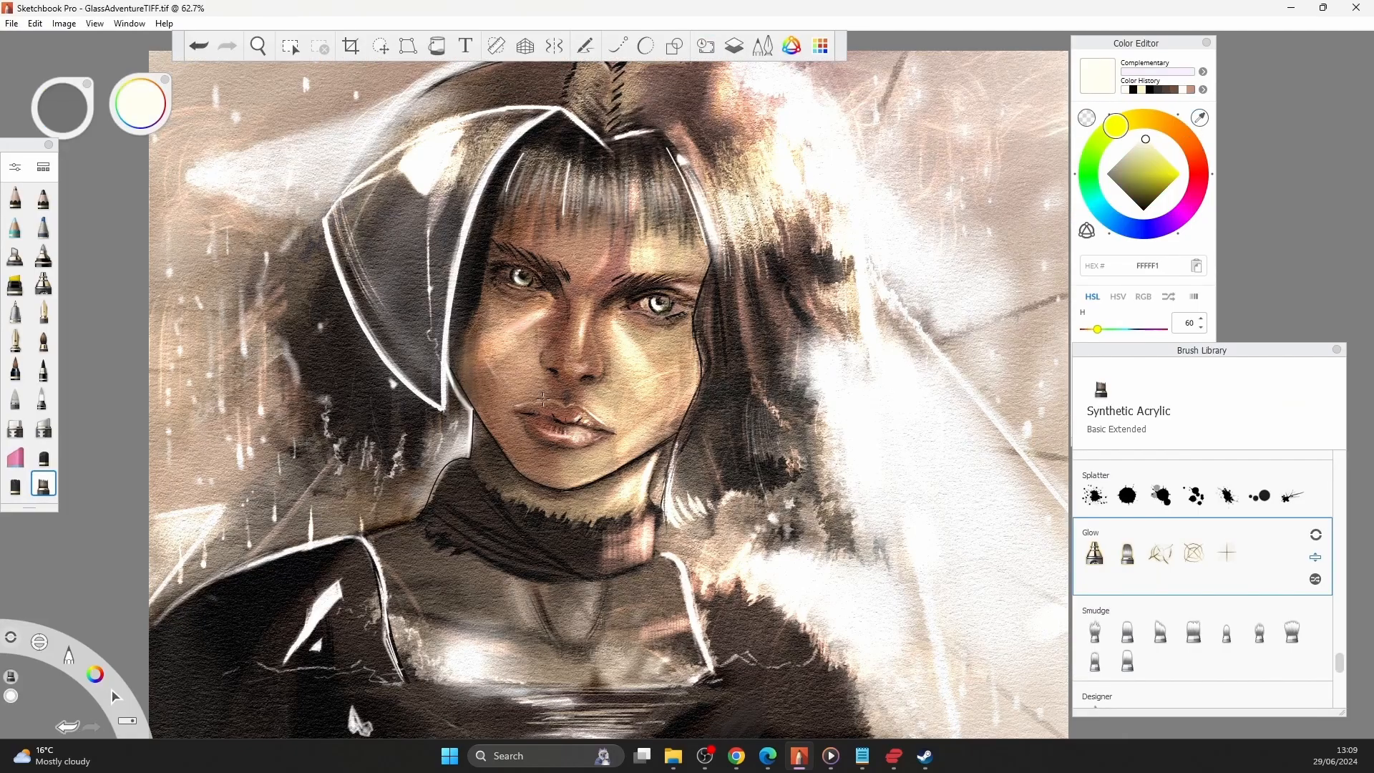
left_click(603, 408, "alt")
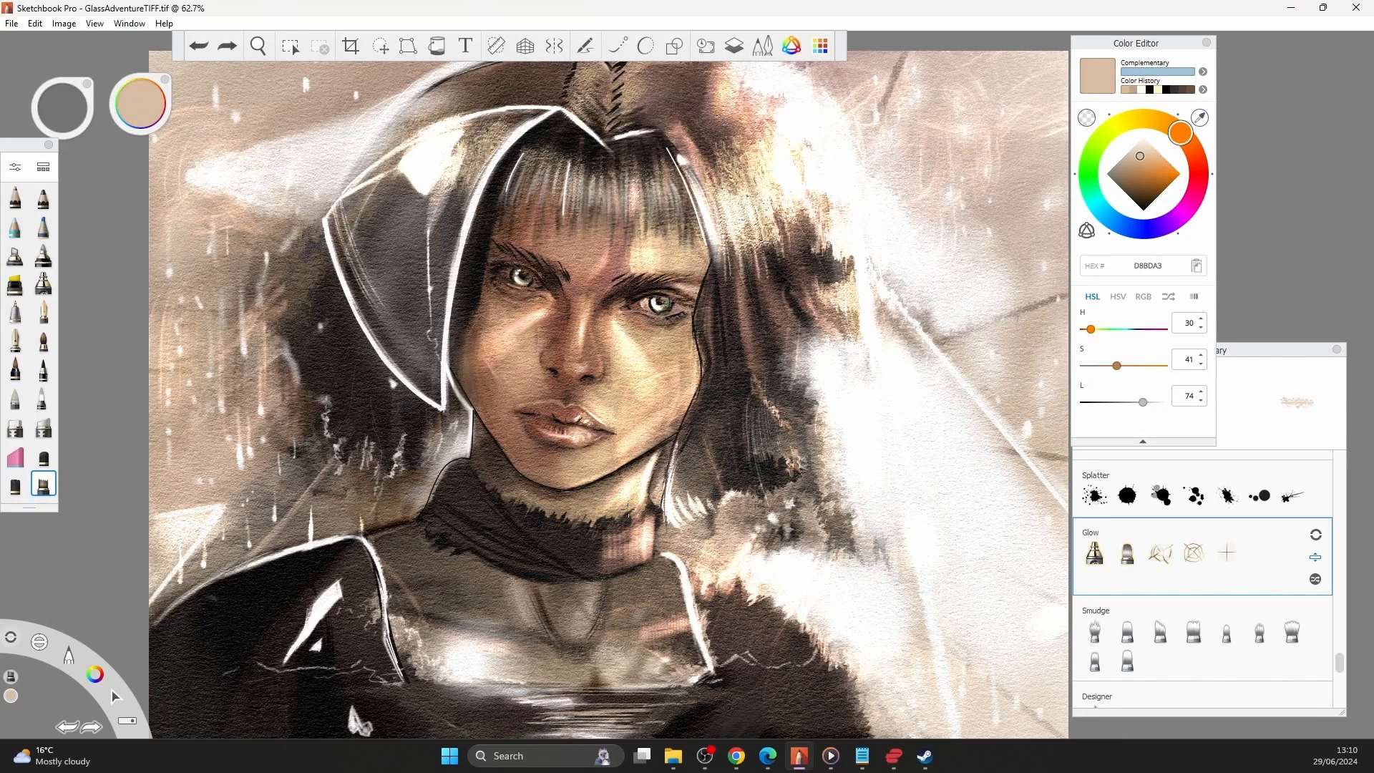
Select the Glow Brush and reduce its size.
left_click(1227, 552)
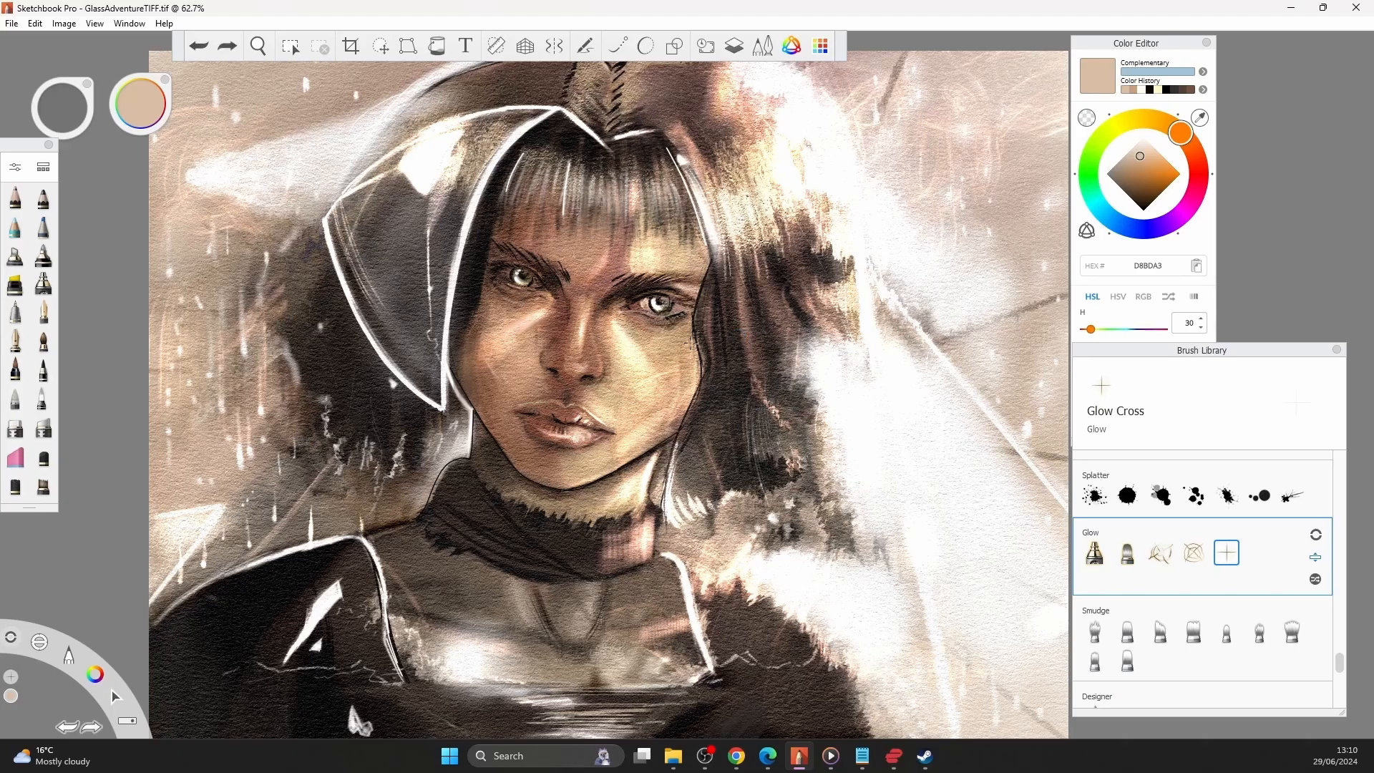
key("b")
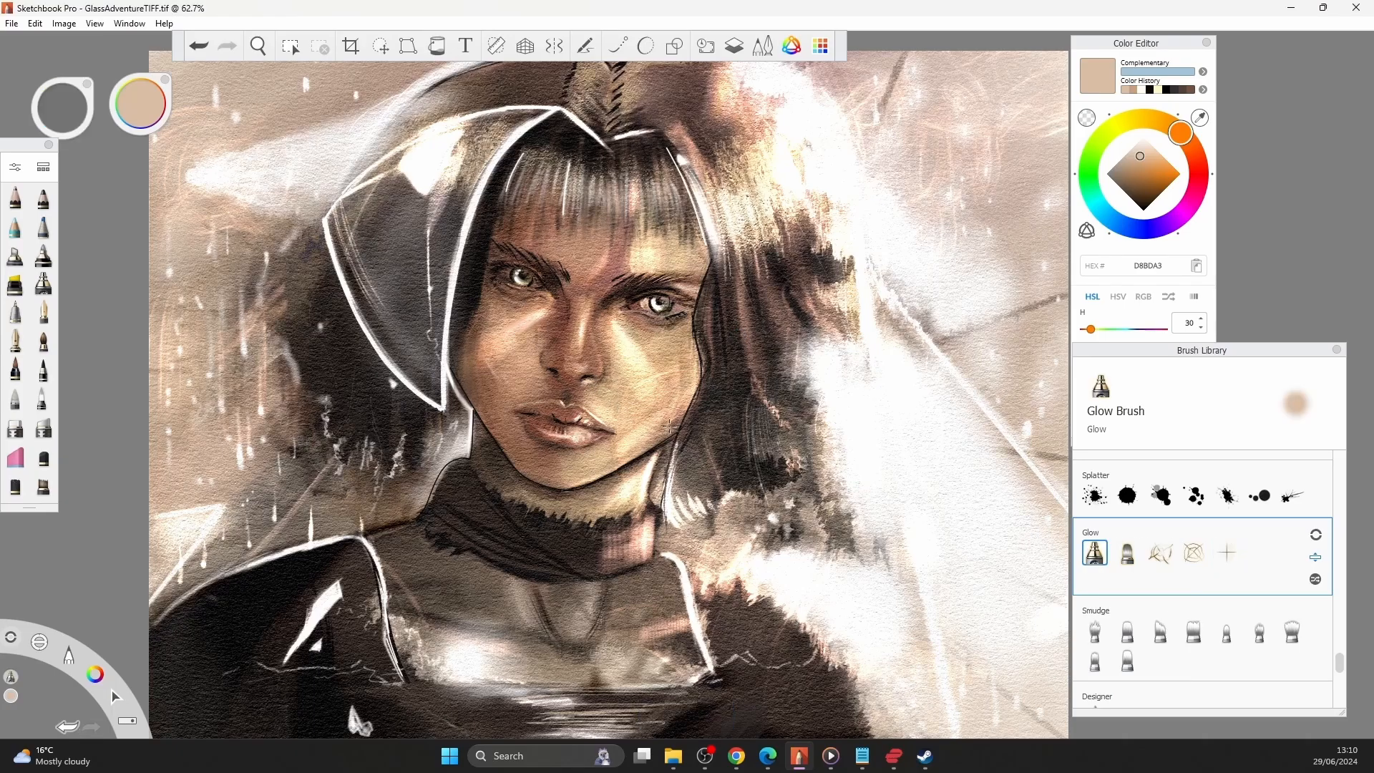
key("bracketleft")
key("bracketleft")
key("ctrl+z")
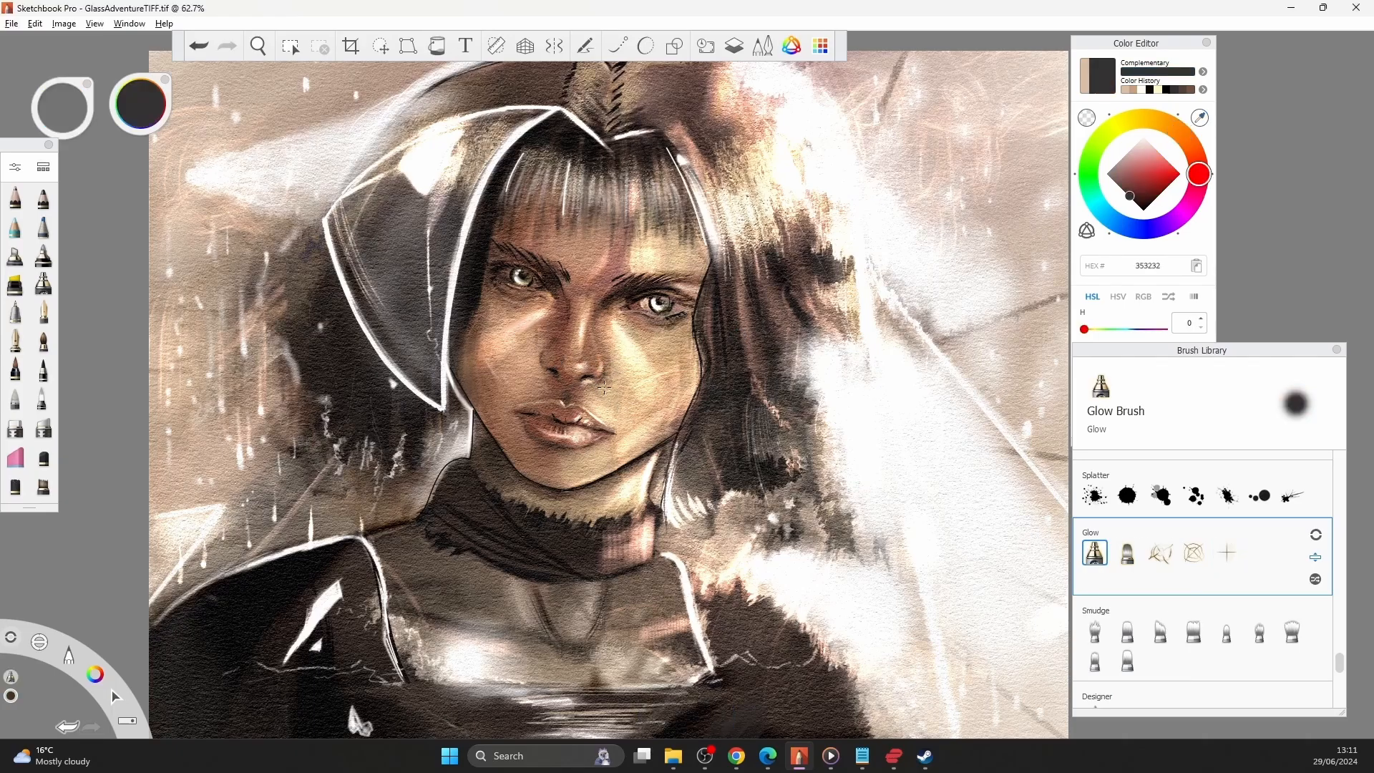
Try several Blend Mode Brushes on the portrait, including Color Burn and Hue.
left_click(1128, 495)
scroll(1202, 544, "up", 3)
left_click(1160, 551)
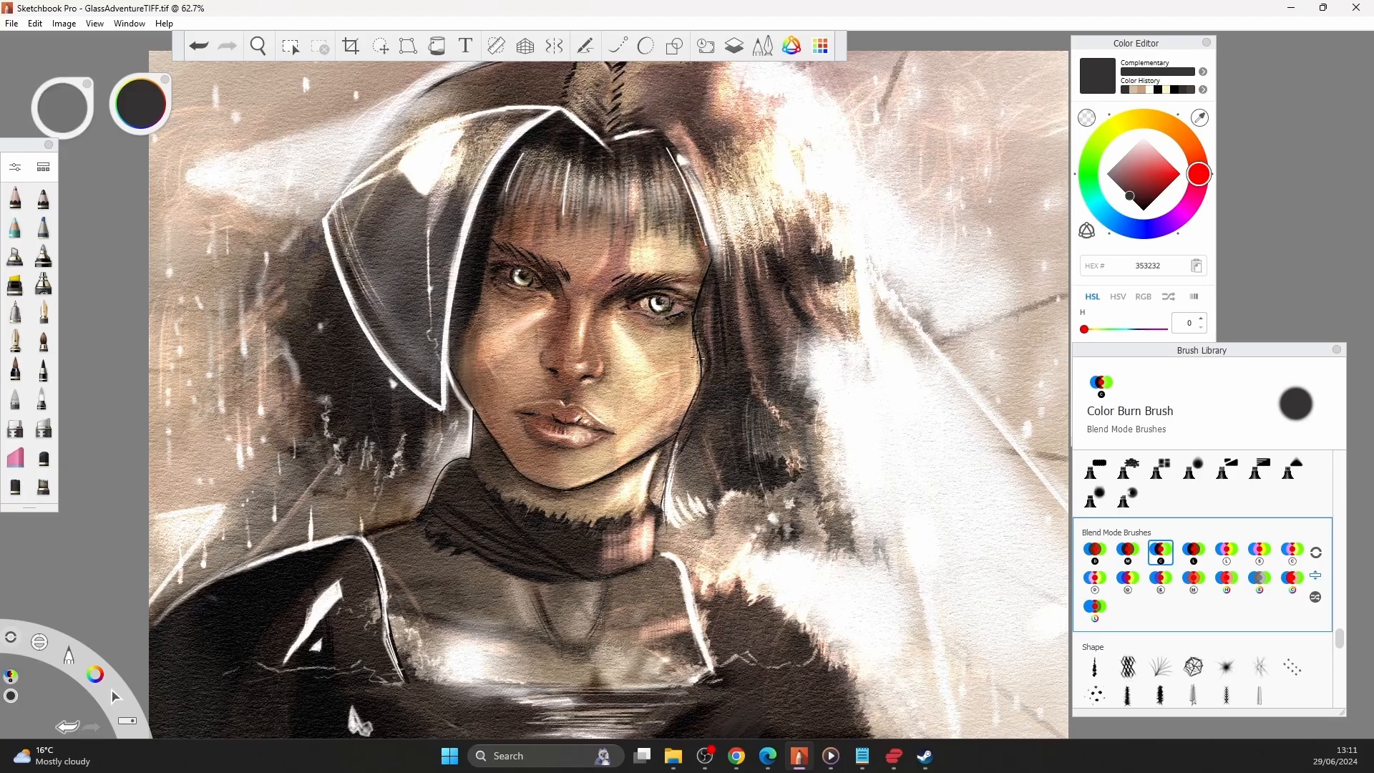
left_click(1193, 551)
left_click(1193, 578)
left_click(1226, 580)
key("ctrl+z")
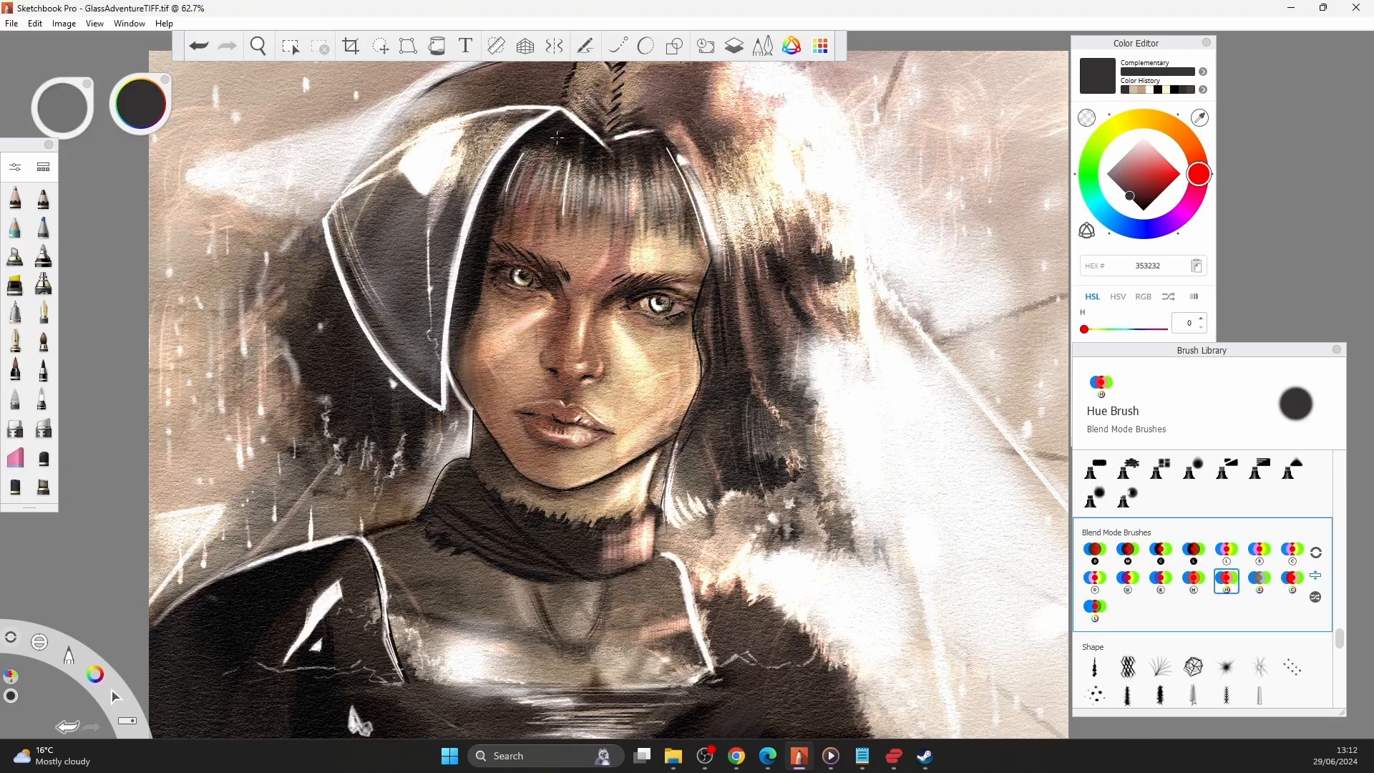
key("ctrl+z")
Try the Web and Feathery shape brushes and a sampled peach Bleeding Watercolor over the lower-right background.
left_click(1159, 666)
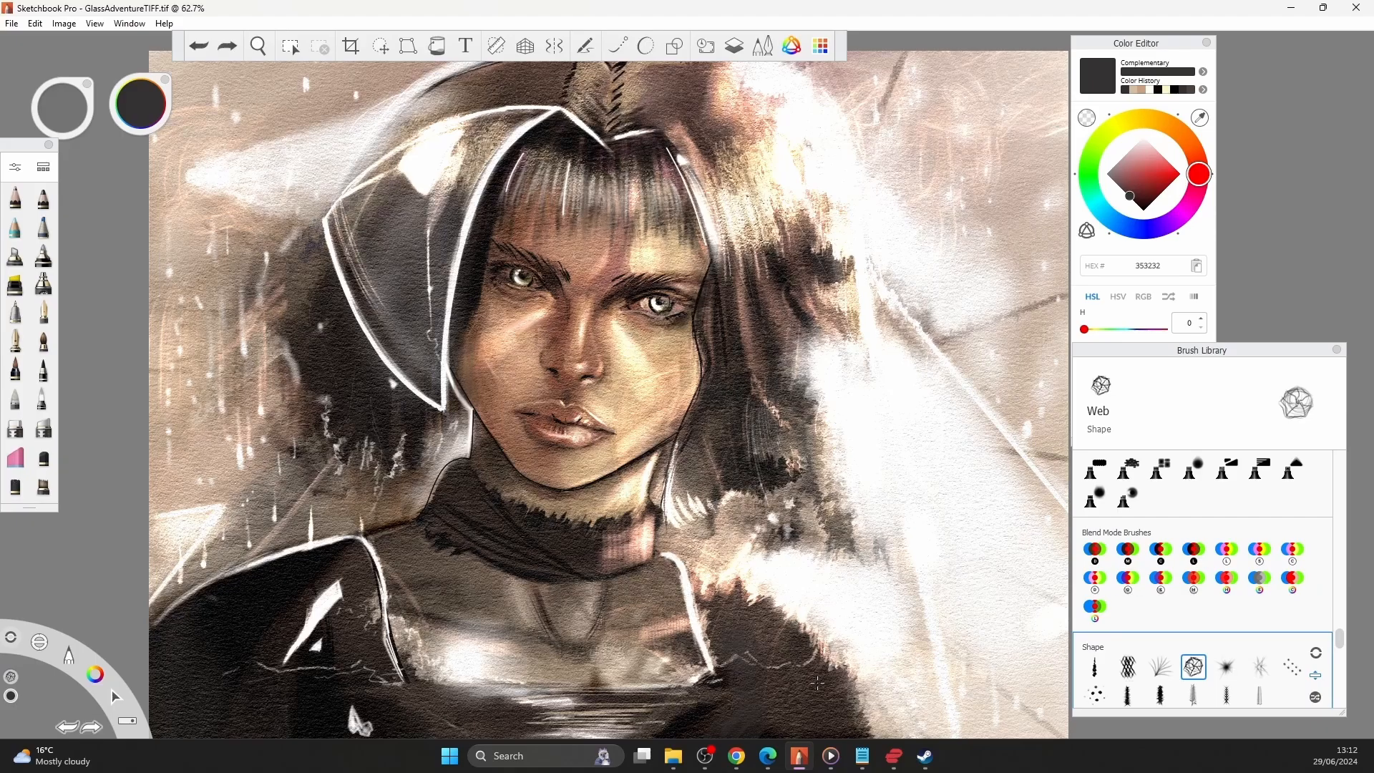
mouse_move(800, 573)
left_mouse_down()
mouse_move(807, 626)
mouse_move(764, 590)
mouse_move(840, 665)
left_mouse_up()
key("ctrl+z")
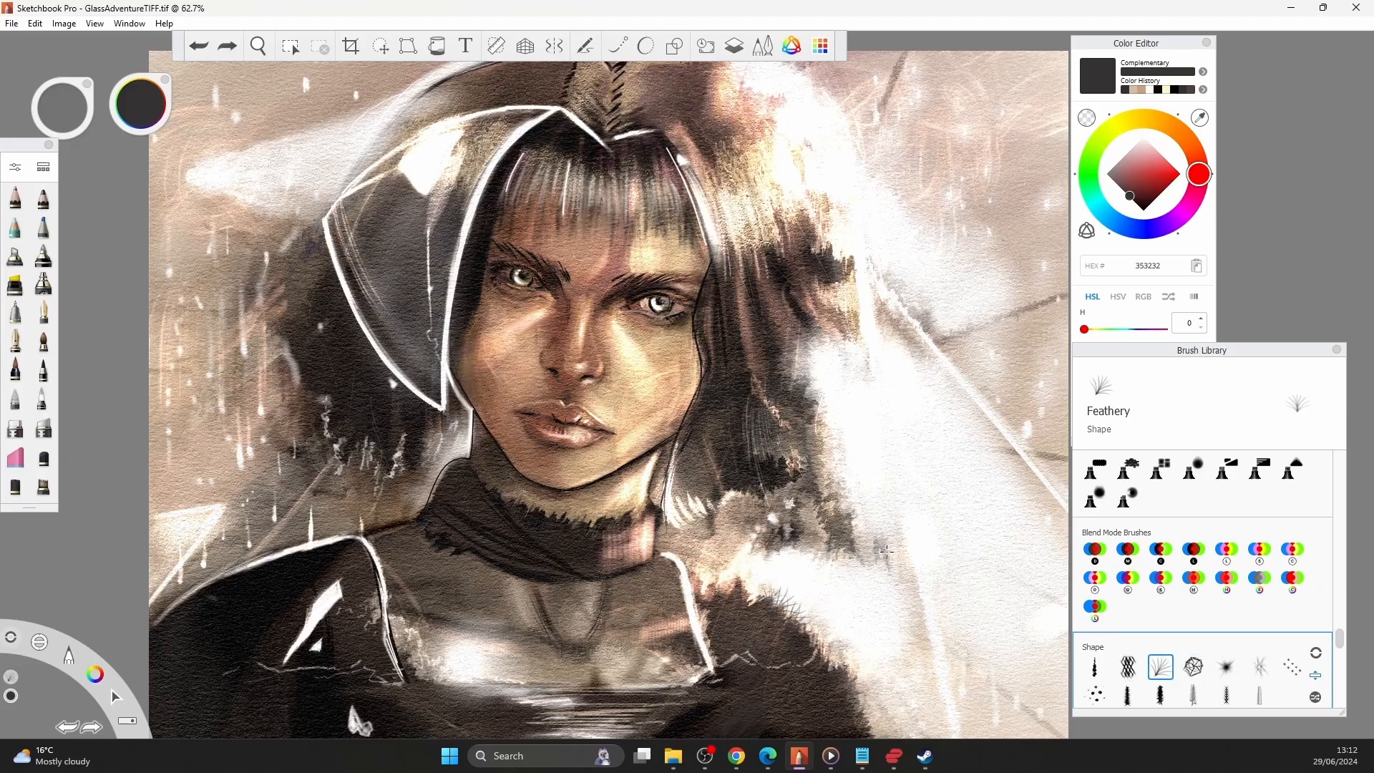
left_click(1292, 666)
left_click(619, 346, "alt")
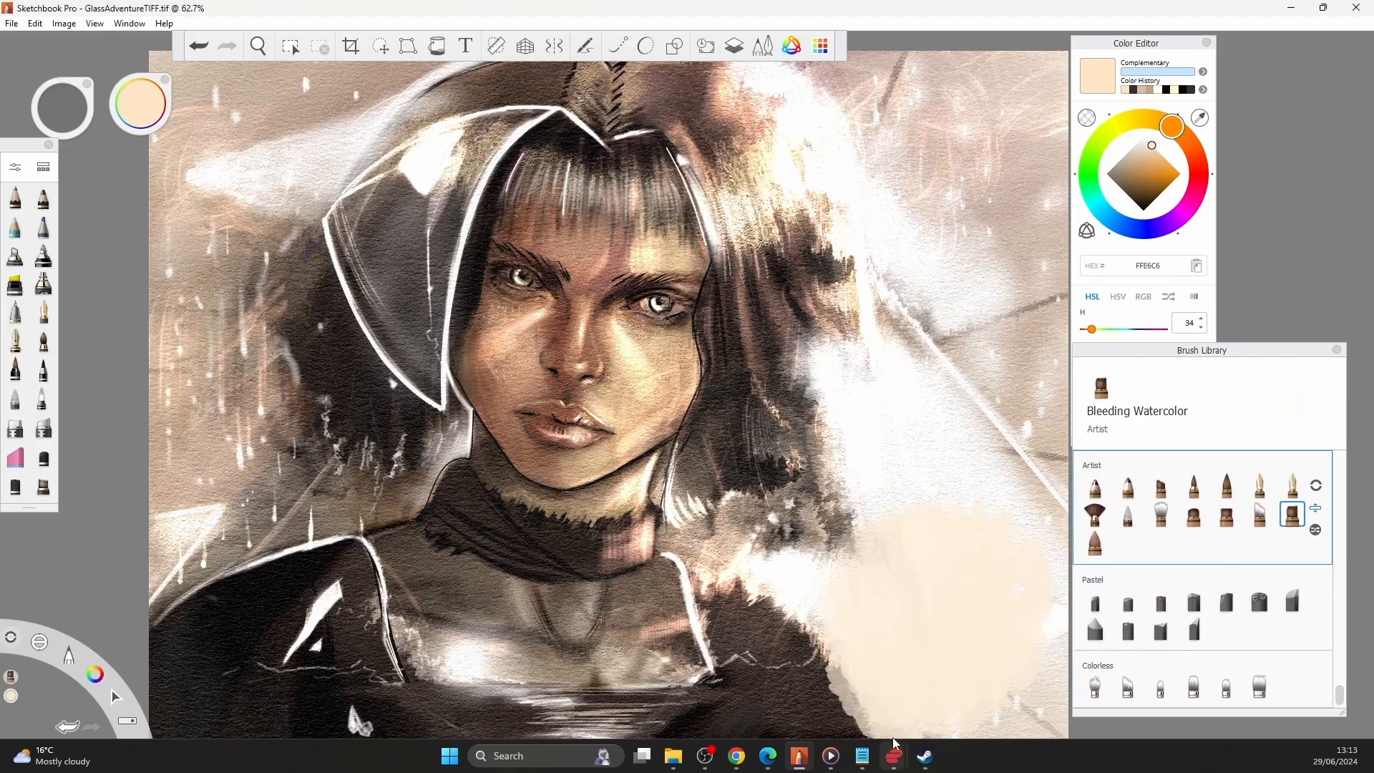
left_click(391, 633, "alt")
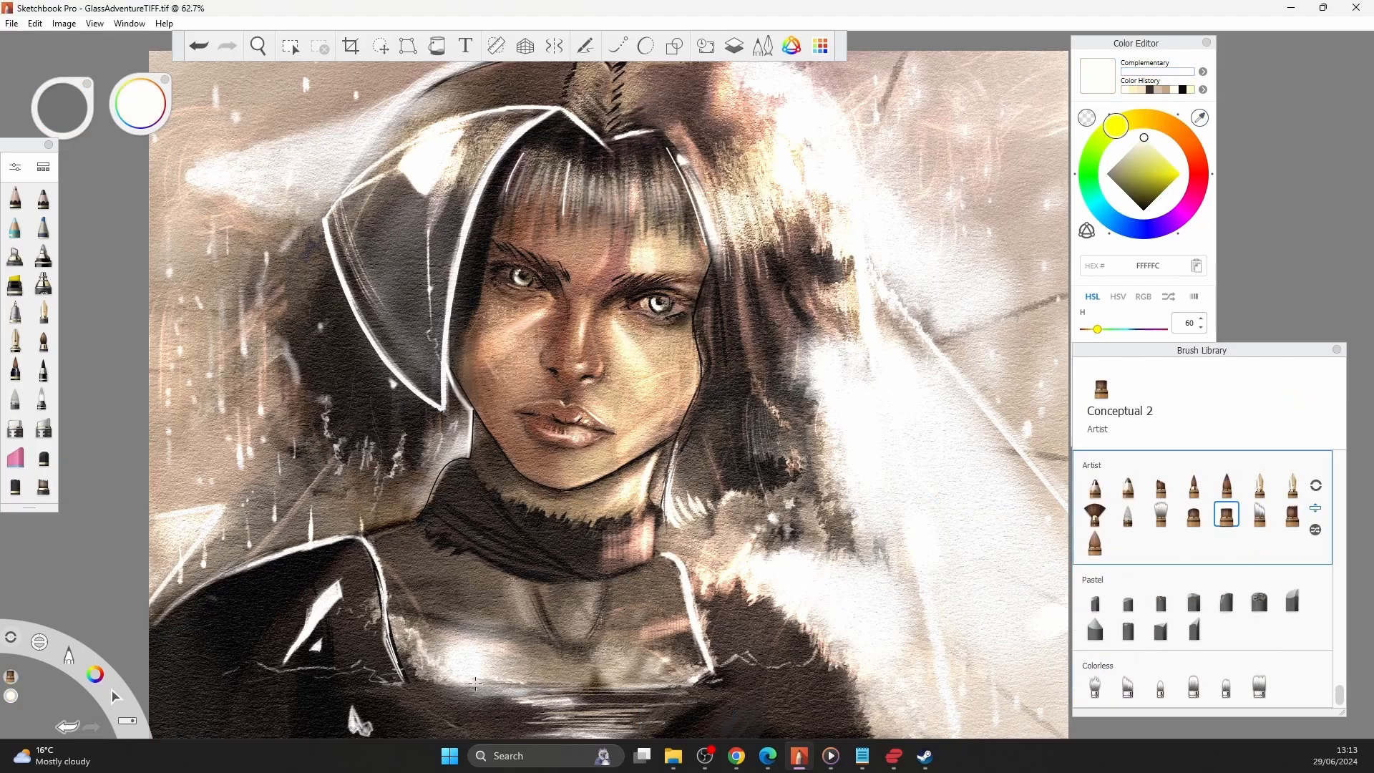
Turn on the perspective guide and try off-white Conceptual 2 strokes along it in the background right of the hair.
key("p")
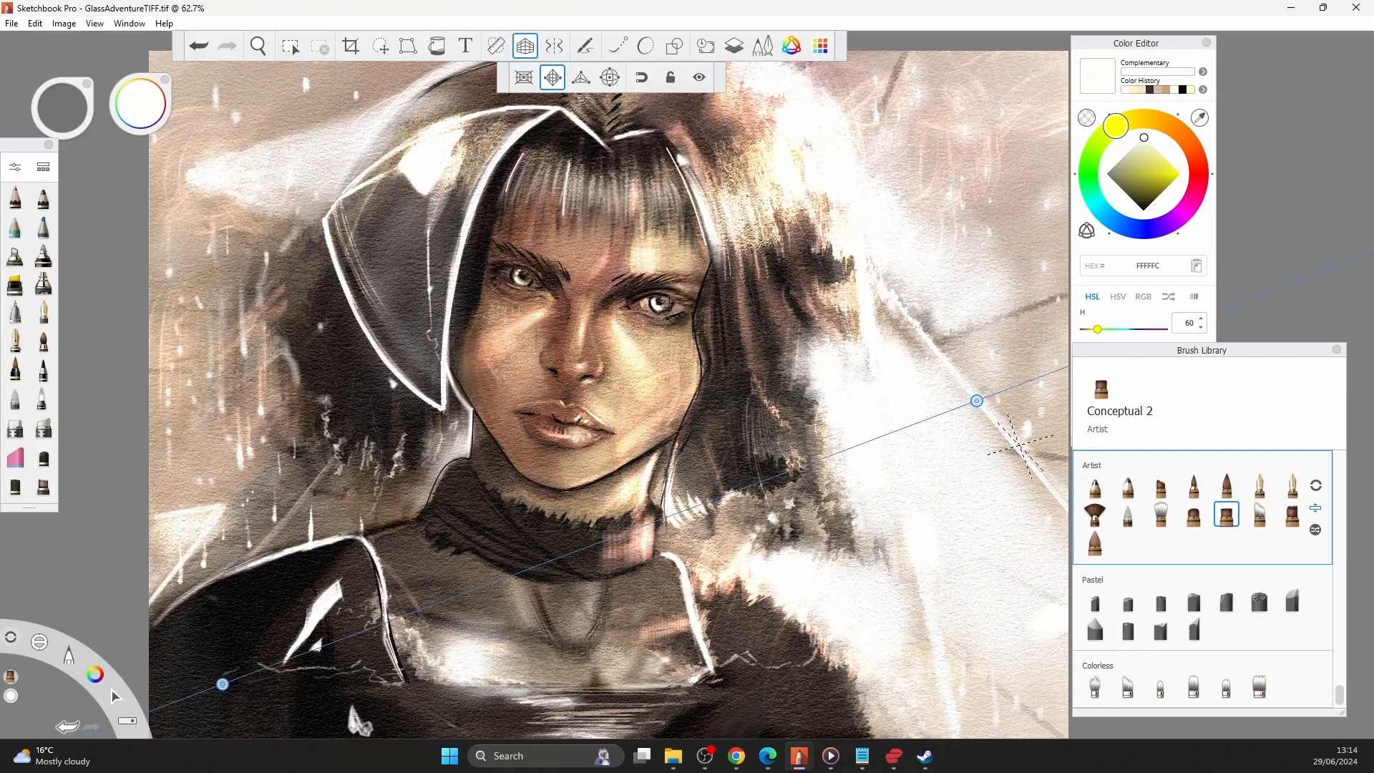
key("ctrl+z")
key("ctrl+z")
key("bracketleft")
mouse_move(901, 203)
left_mouse_down()
mouse_move(996, 144)
mouse_move(988, 402)
left_mouse_up()
key("ctrl+z")
mouse_move(1046, 135)
left_mouse_down()
mouse_move(1044, 189)
mouse_move(922, 298)
left_mouse_up()
key("ctrl+z")
key("ctrl+z")
Switch the guide to one-point perspective and draw fine black lines in the background right of the hair.
left_click(523, 78)
left_click(43, 369)
left_click(1143, 210)
key("bracketleft")
key("ctrl+z")
key("bracketleft")
left_click_drag(1041, 204, 971, 268)
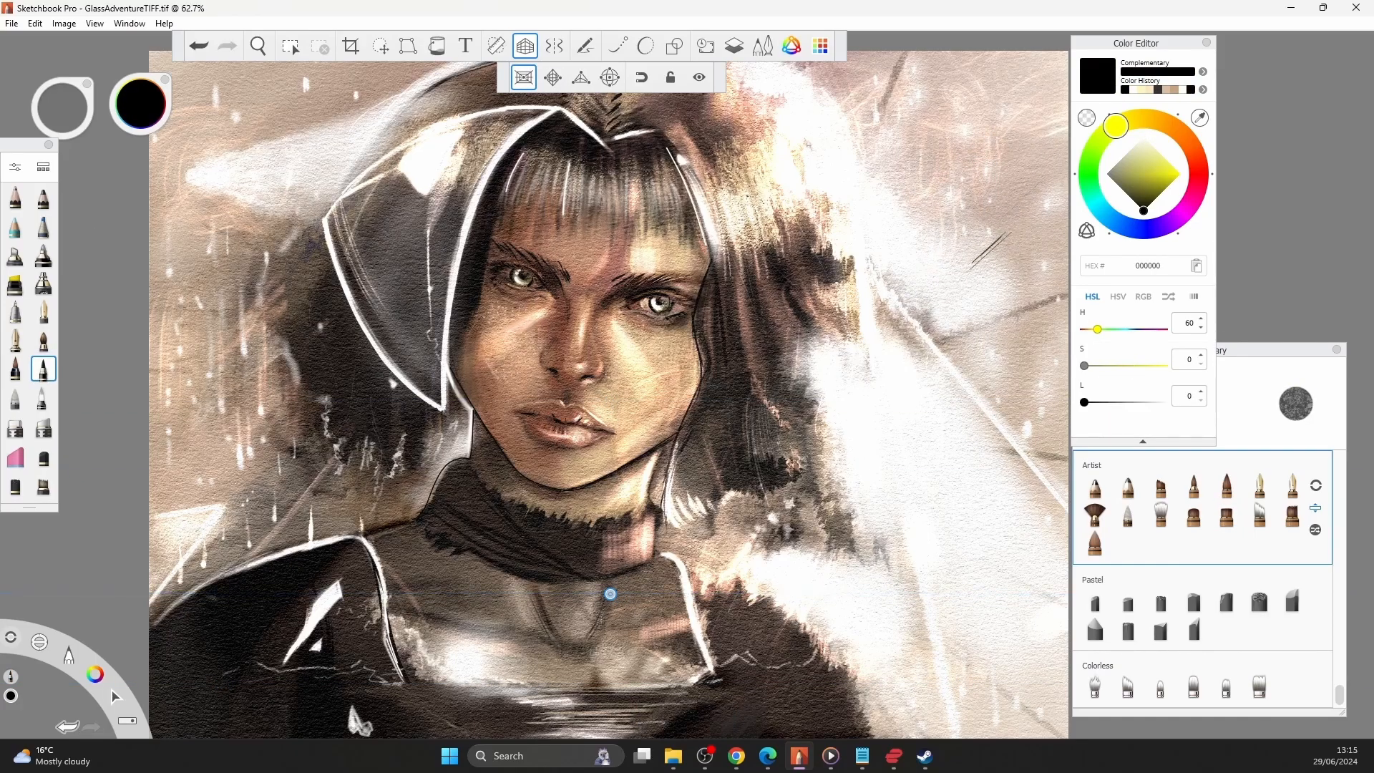
left_click_drag(1012, 125, 958, 184)
key("ctrl+z")
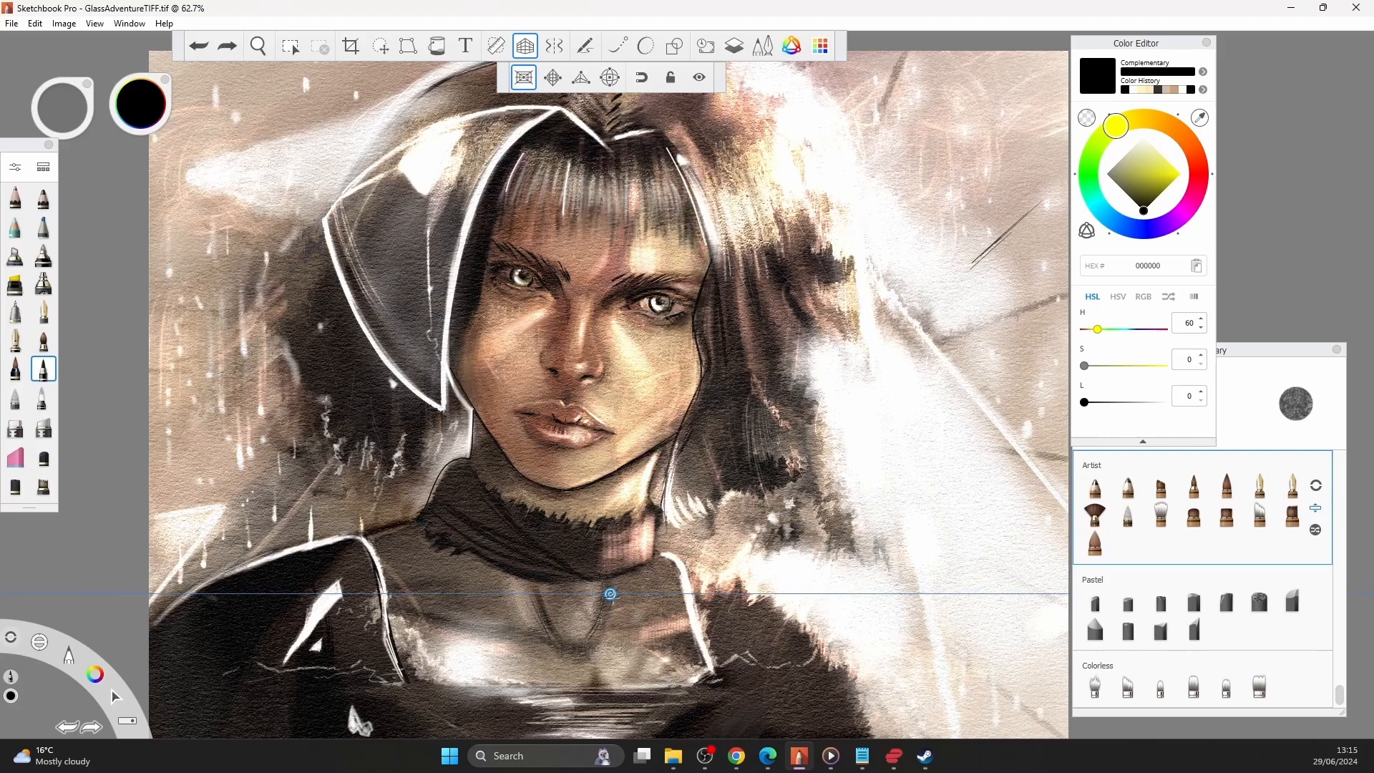
Move the vanishing point up to the chin and draw black perspective lines in the background on the picture's right side.
left_click_drag(610, 594, 606, 461)
left_click_drag(1064, 292, 805, 388)
key("ctrl+z")
key("ctrl+z")
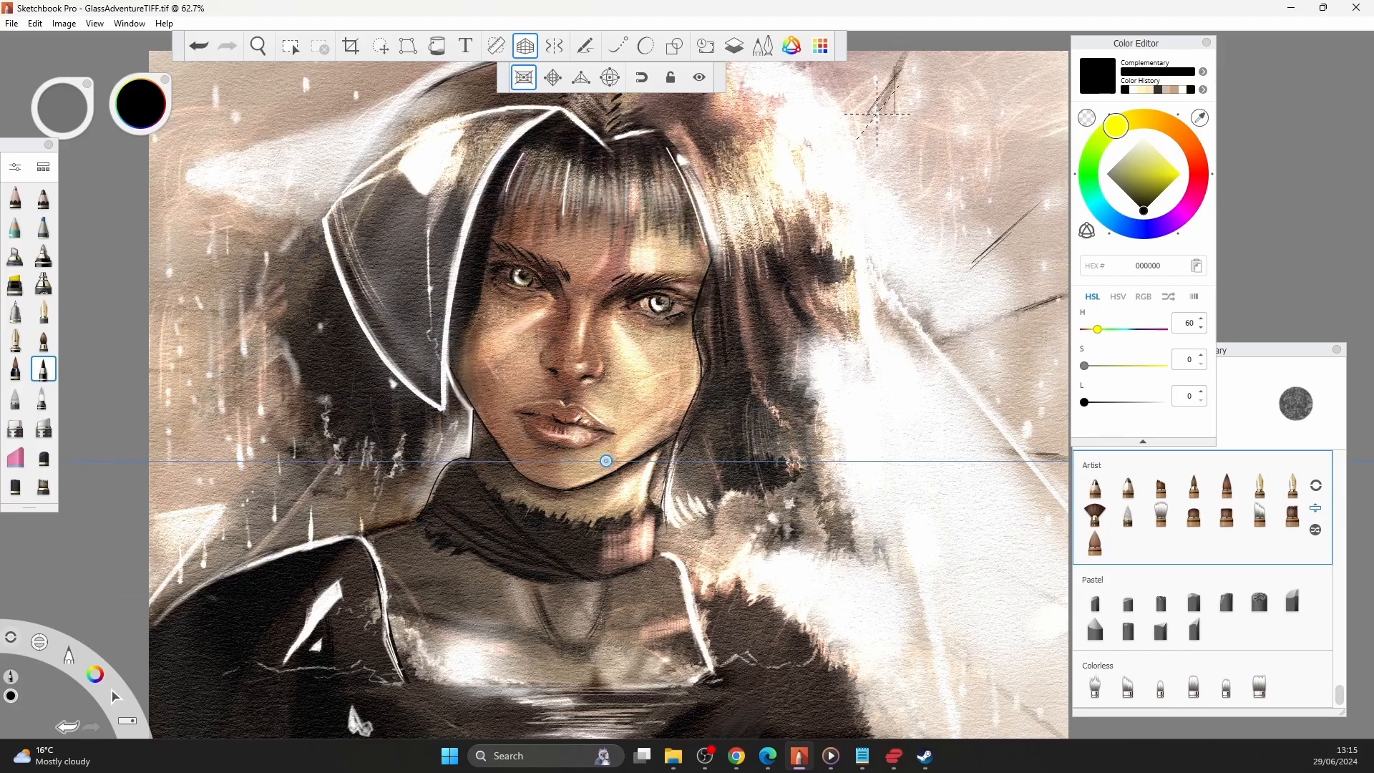
key("ctrl+z")
Draw short black perspective lines in the background left of the hood and turn off the perspective guide.
left_click_drag(186, 98, 239, 144)
left_click_drag(162, 251, 236, 285)
left_click_drag(176, 391, 228, 392)
key("ctrl+z")
left_click(525, 46)
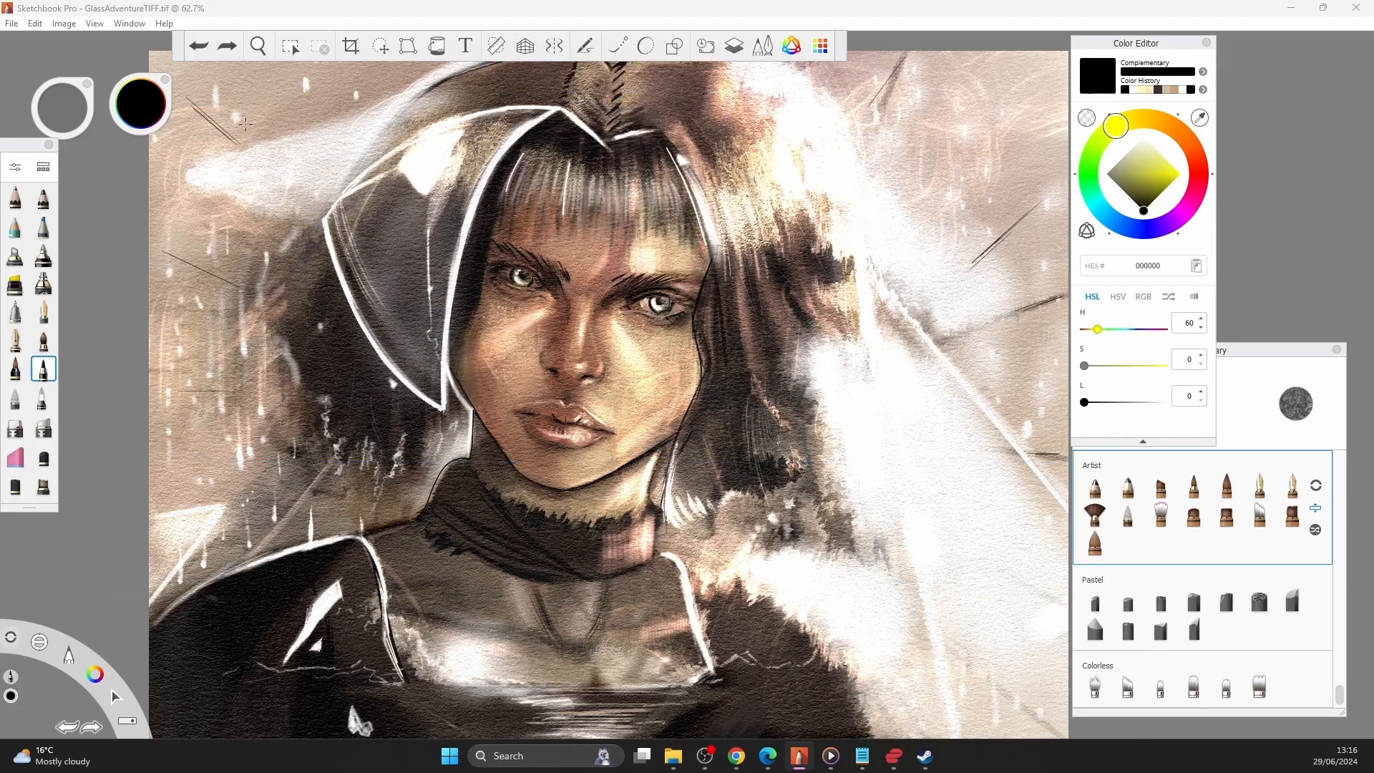
Draw thin black strands in the woman's bangs with the Sharp Edge brush from Creamy Pastels, undoing the last stroke.
scroll(1202, 573, "down", 10)
left_click(1094, 560)
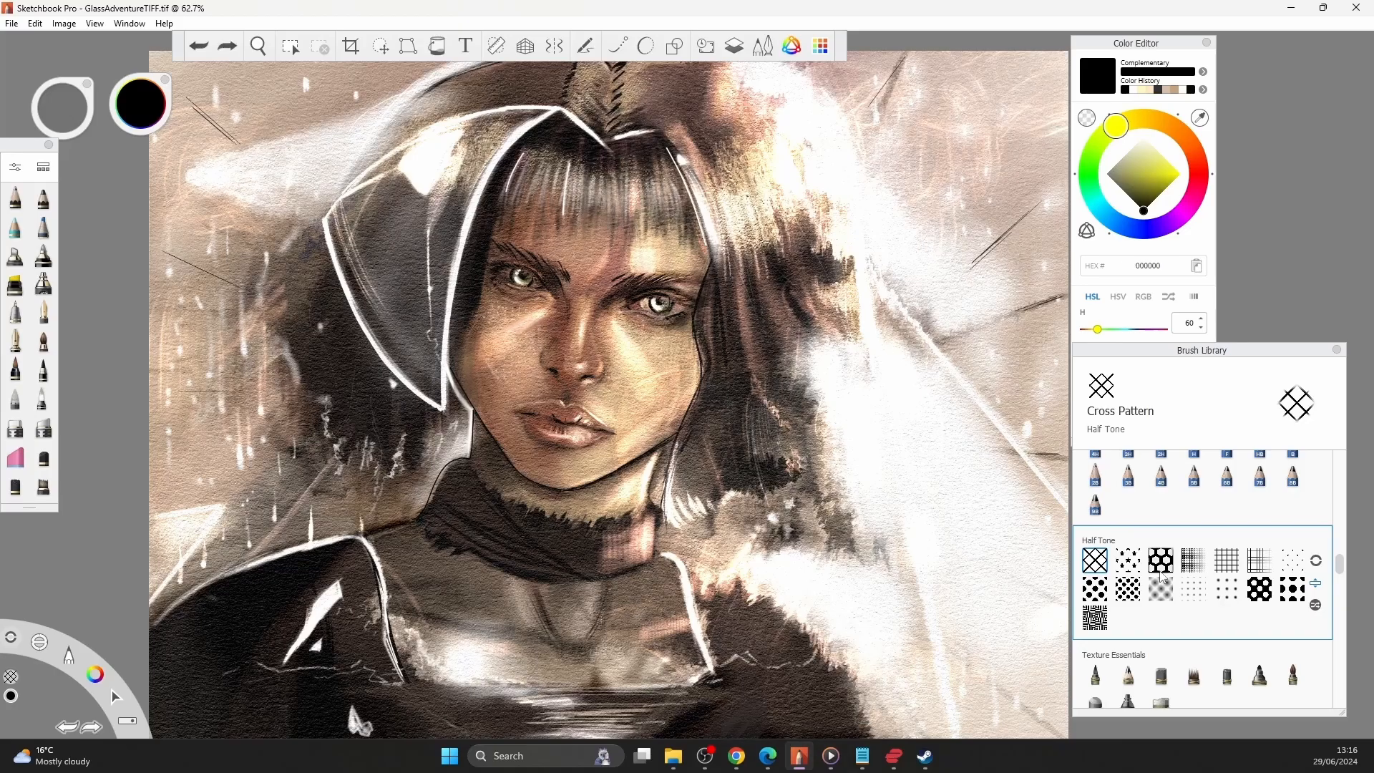
scroll(1161, 577, "up", 3)
left_click(1160, 606)
left_click_drag(536, 154, 520, 215)
left_click_drag(552, 156, 541, 203)
left_click_drag(566, 158, 562, 198)
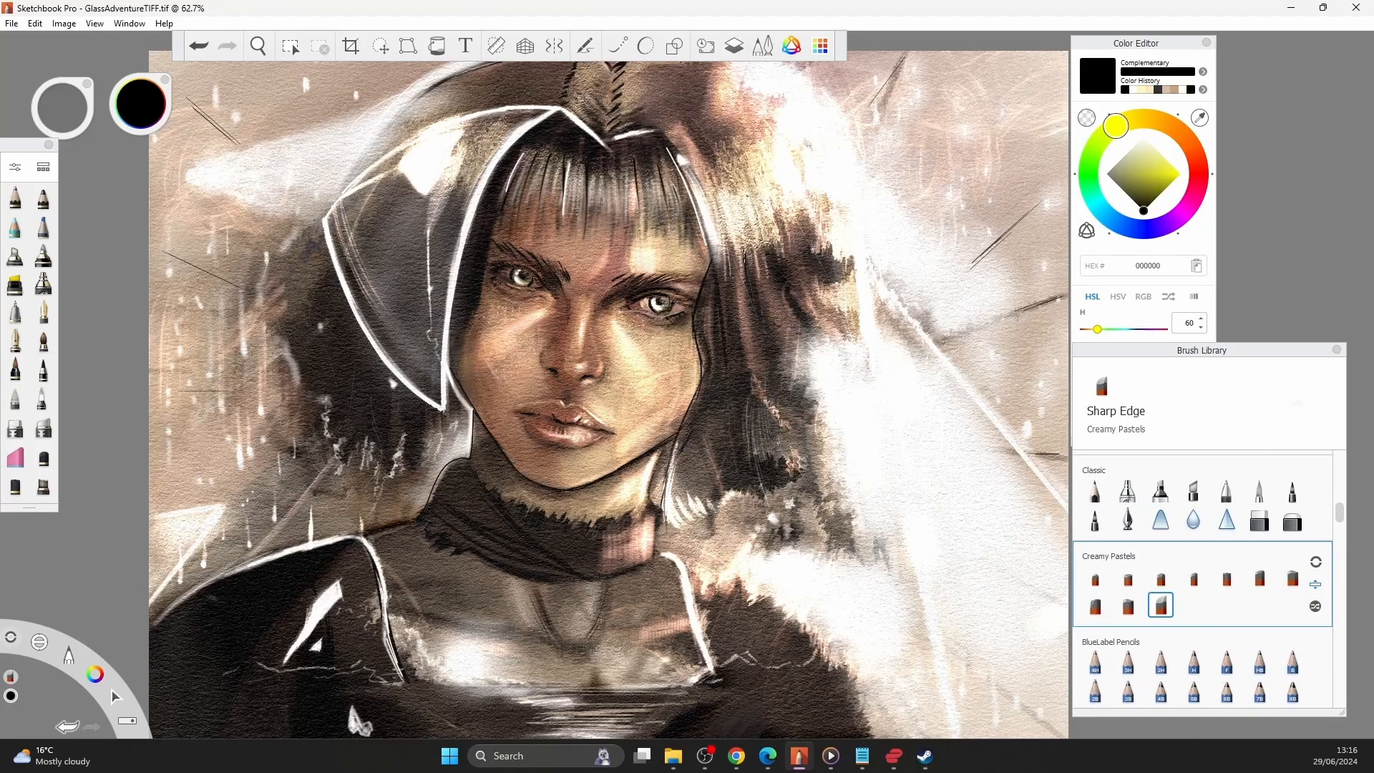
key("ctrl+z")
Draw black herringbone strokes on the peak of the hood with the Sharp Edge pastel.
left_click_drag(639, 73, 614, 104)
left_click_drag(635, 107, 611, 127)
key("space")
left_click_drag(842, 362, 694, 383)
left_click_drag(627, 163, 575, 194)
left_click_drag(621, 195, 579, 219)
left_click_drag(565, 152, 515, 214)
left_click_drag(594, 127, 547, 249)
scroll(558, 229, "down", 5)
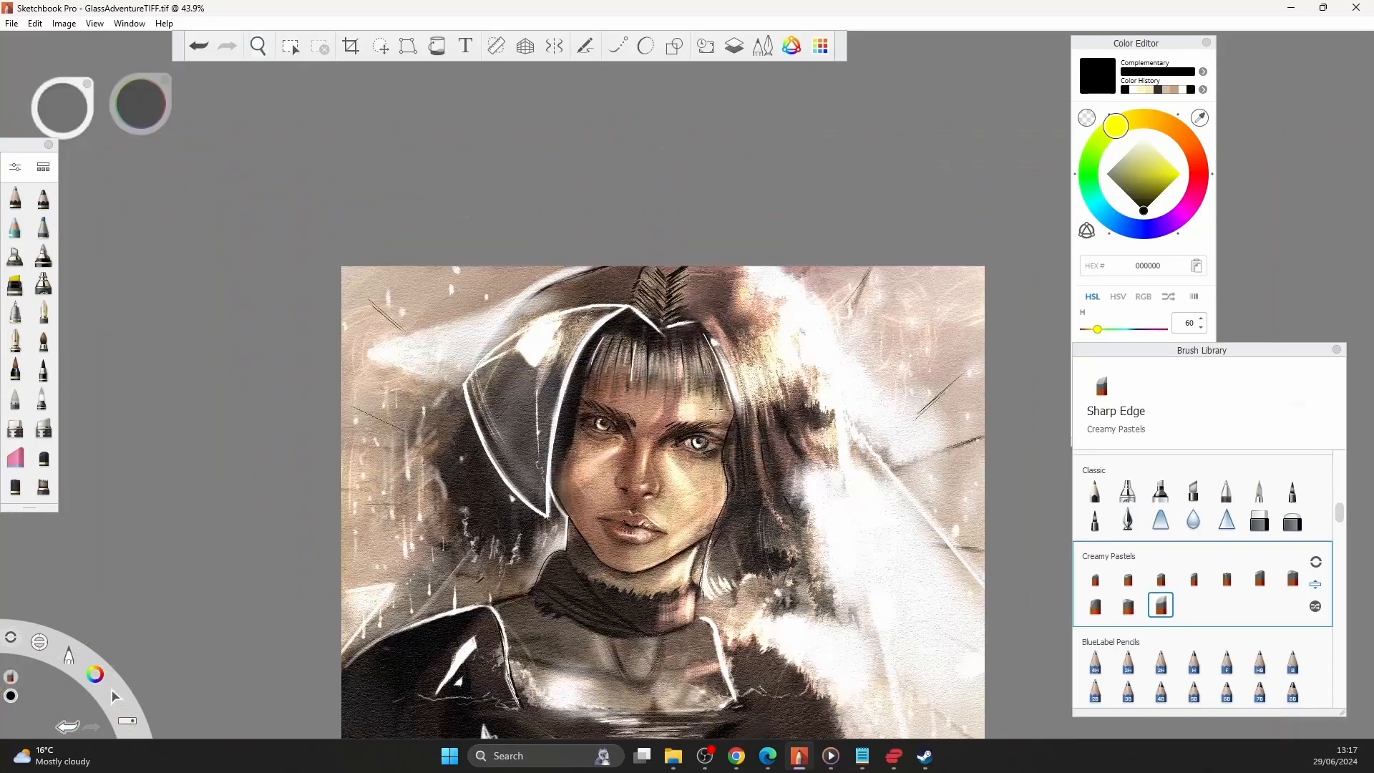
Try the Glow Wispy 2 and Glow Cross brushes on the portrait.
scroll(1202, 572, "down", 10)
left_click(1193, 591)
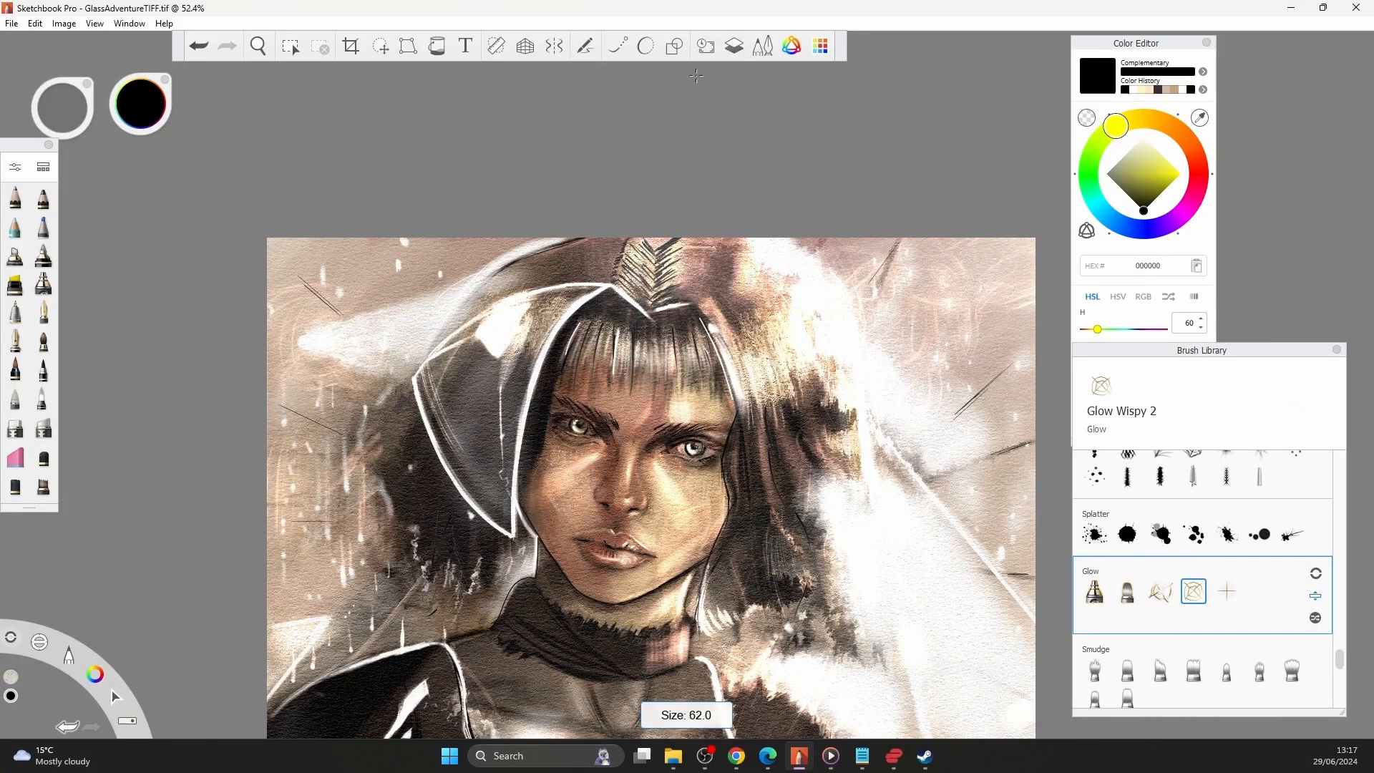
key("ctrl+z")
left_click(1226, 591)
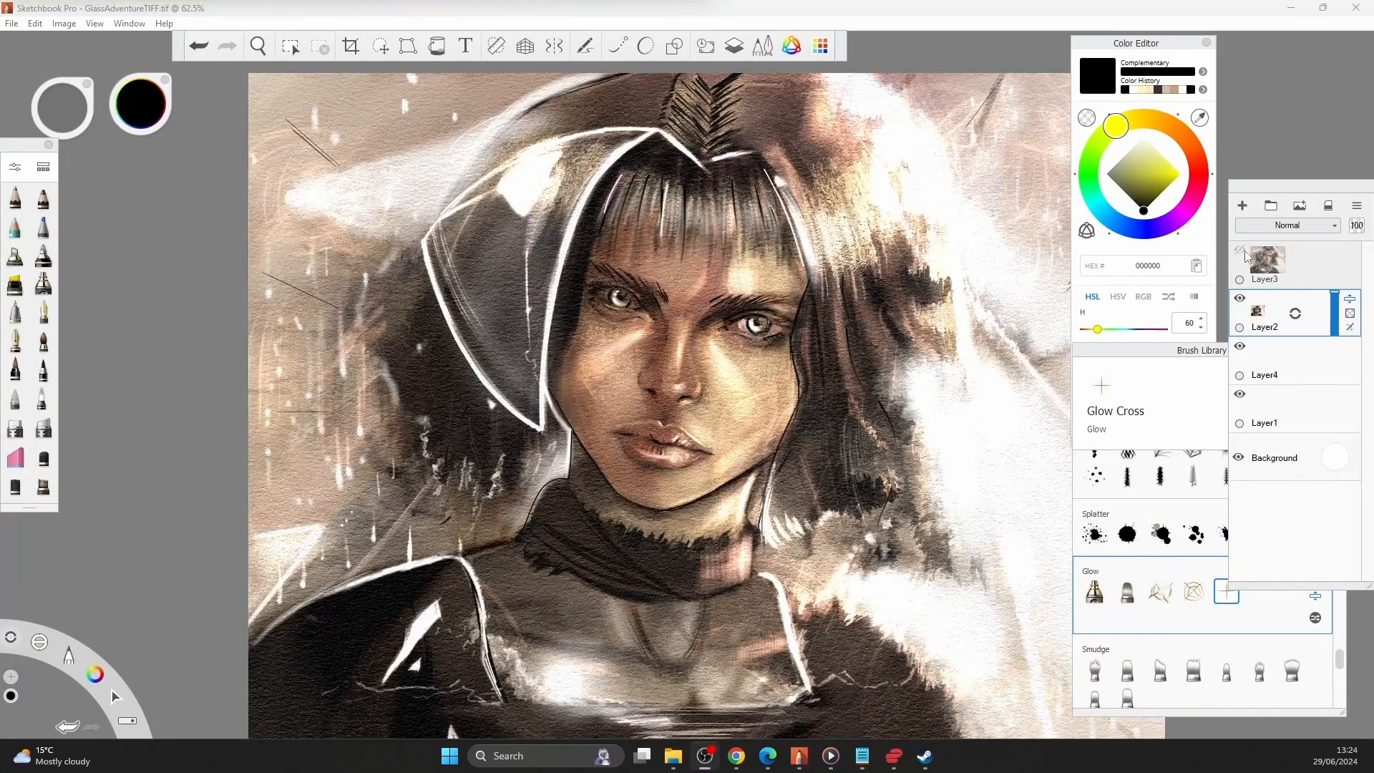
With Layer3 hidden, paint FFE7CC touches near the right eye and thicken both eyebrows with Medium Round in near-black 0F0D0B.
left_click_drag(1245, 256, 1180, 268)
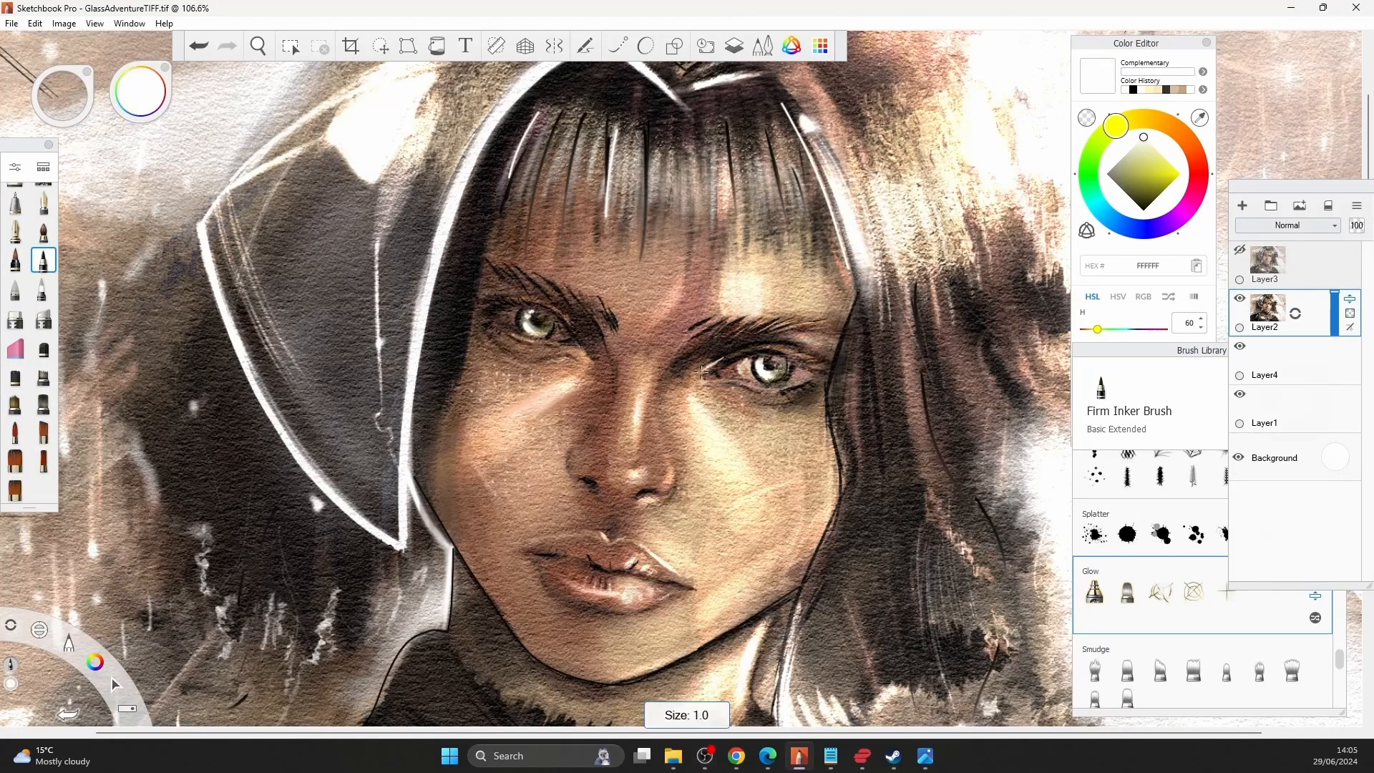
left_click(744, 296, "alt")
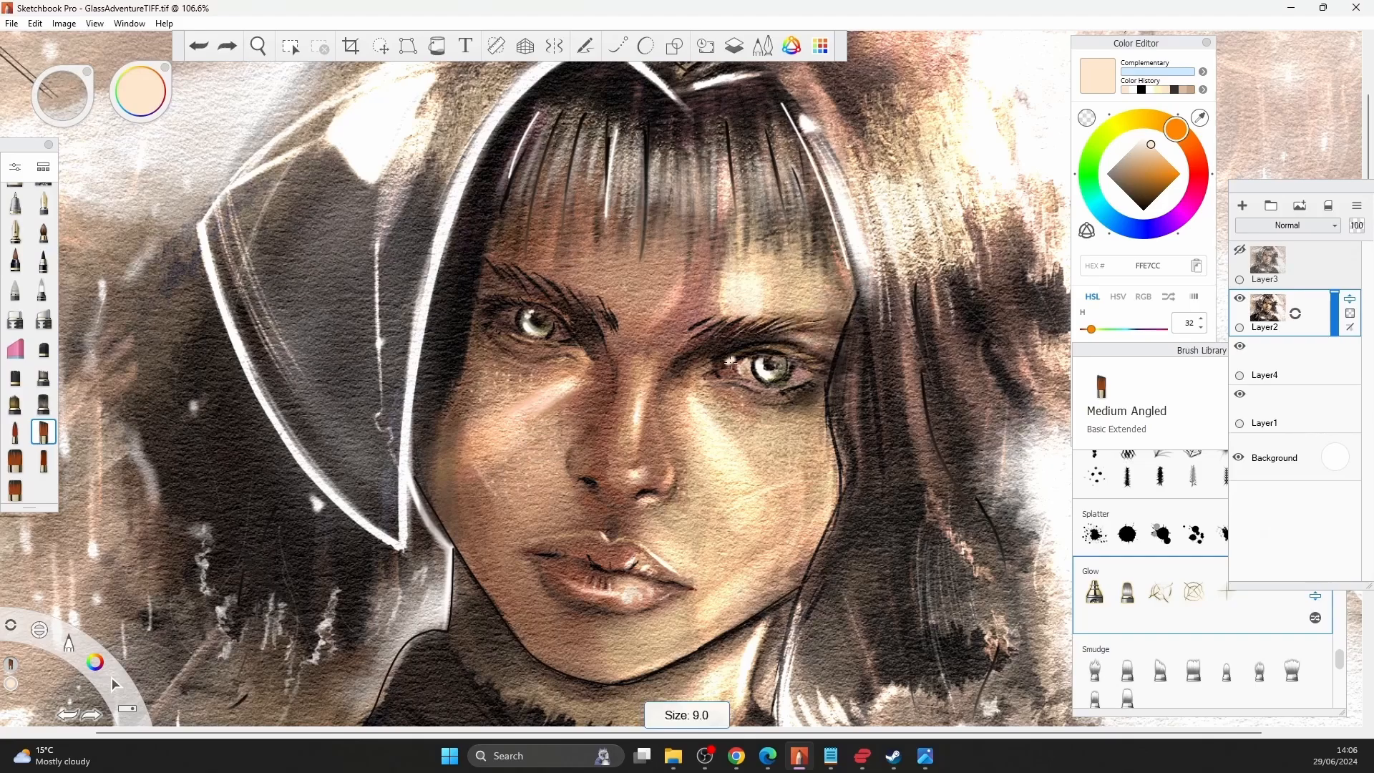
left_click_drag(707, 349, 752, 368)
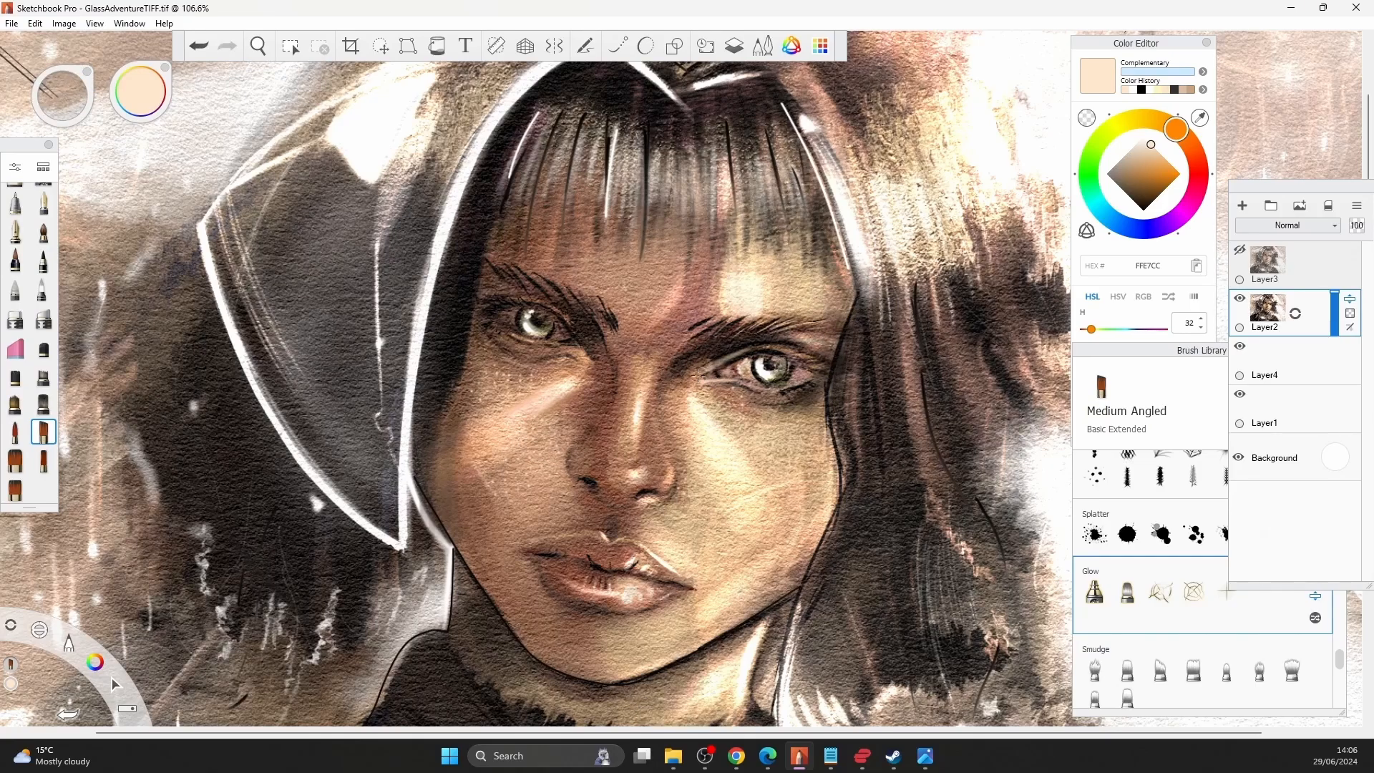
left_click(705, 330, "alt")
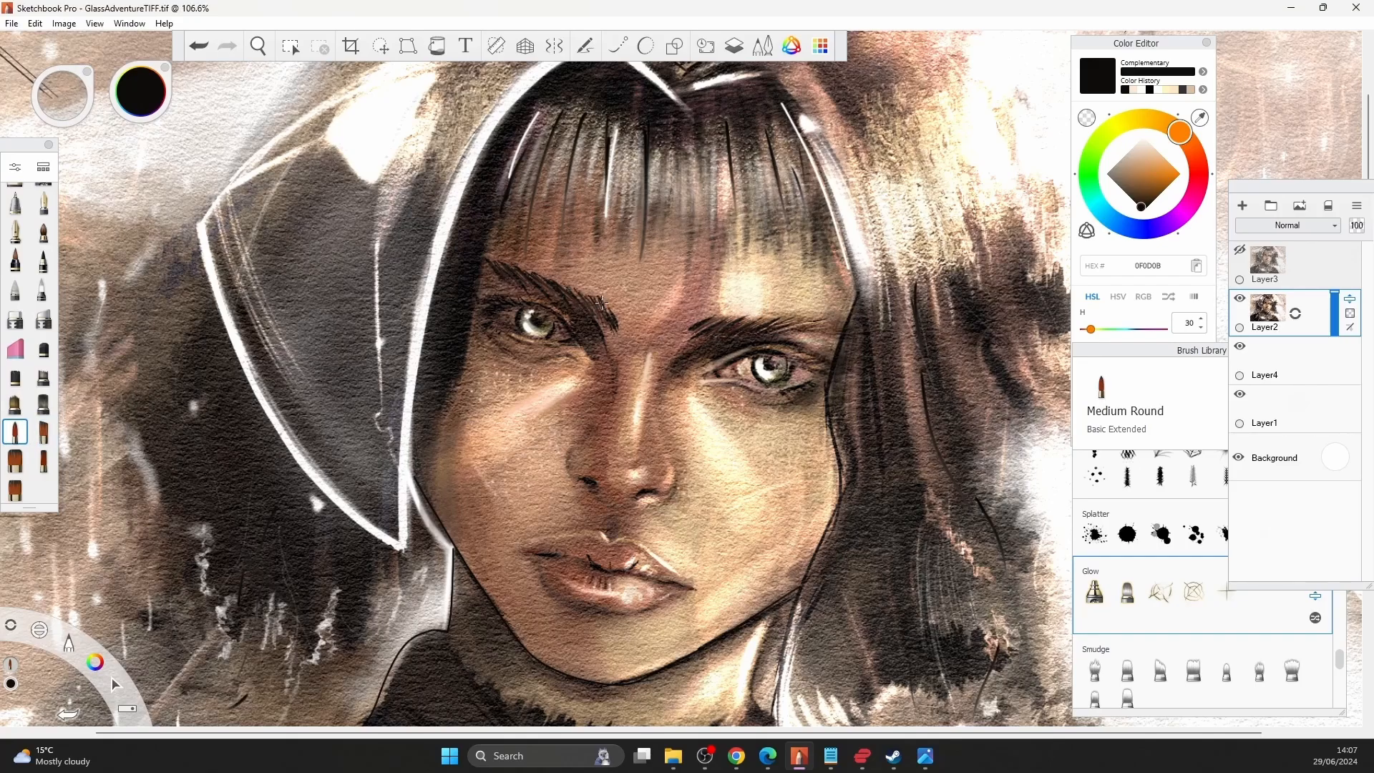
key("ctrl+z")
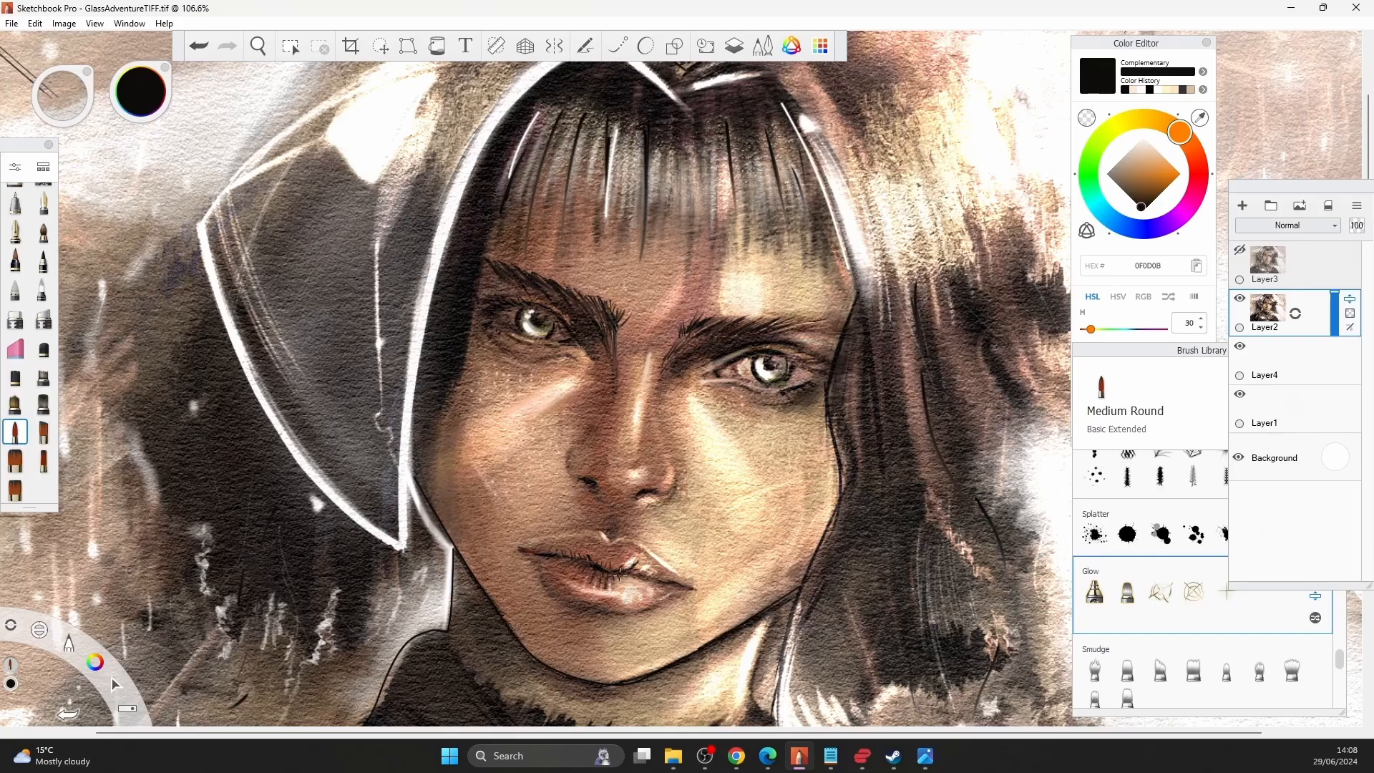
Load the Basic brush set and use the Flow Airbrush to darken the lips and add pale yellow FFF7CC edge highlights.
left_click(48, 167)
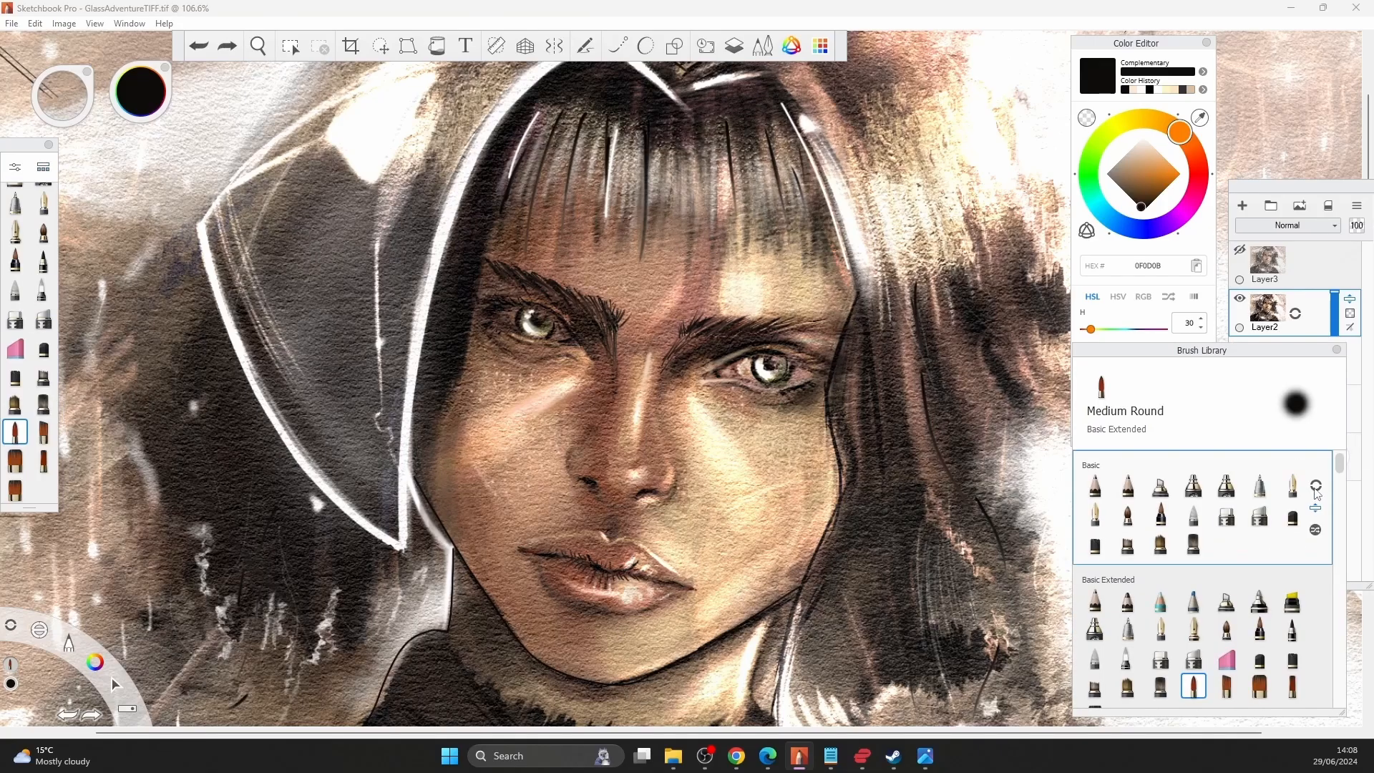
left_click(1193, 486)
key("[")
mouse_move(537, 564)
left_mouse_down()
mouse_move(545, 585)
mouse_move(613, 622)
left_mouse_up()
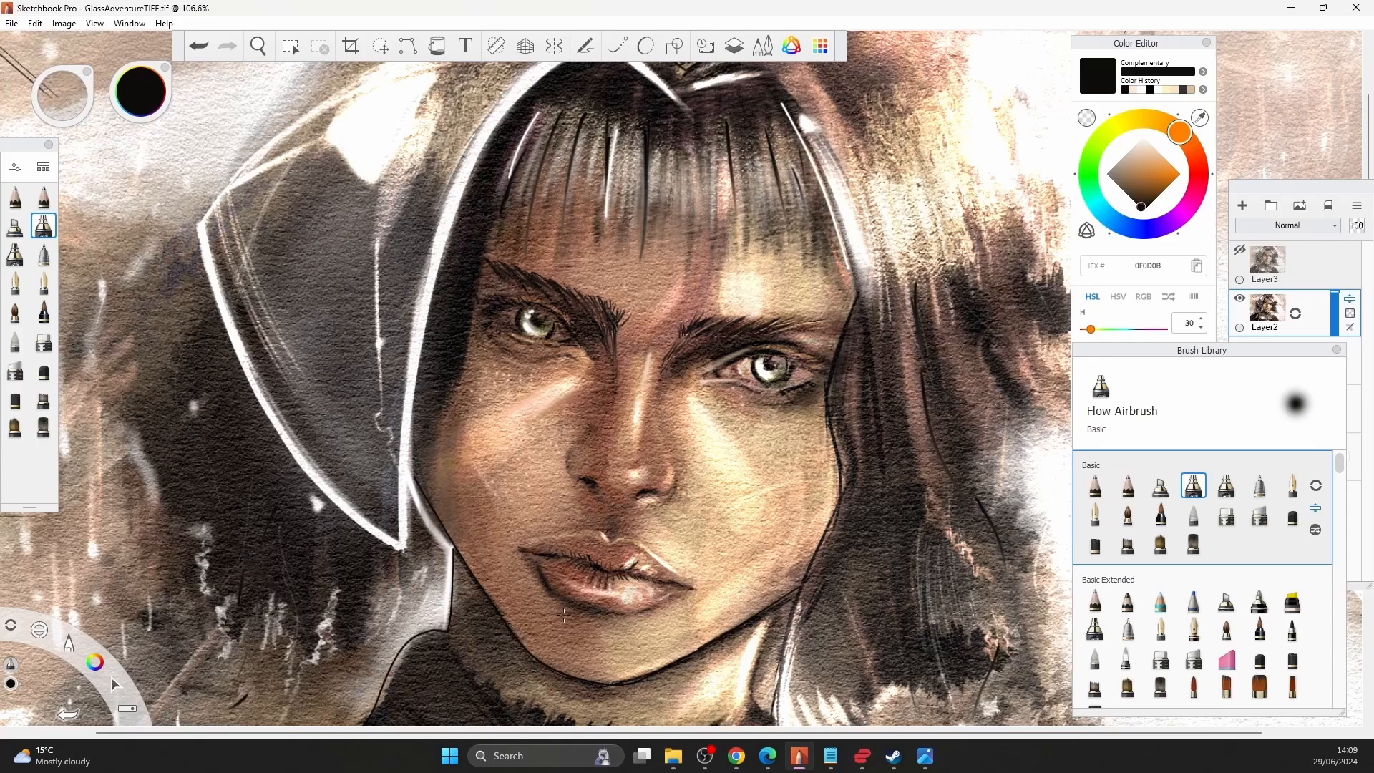
left_click(602, 537, "alt")
left_click_drag(534, 556, 577, 605)
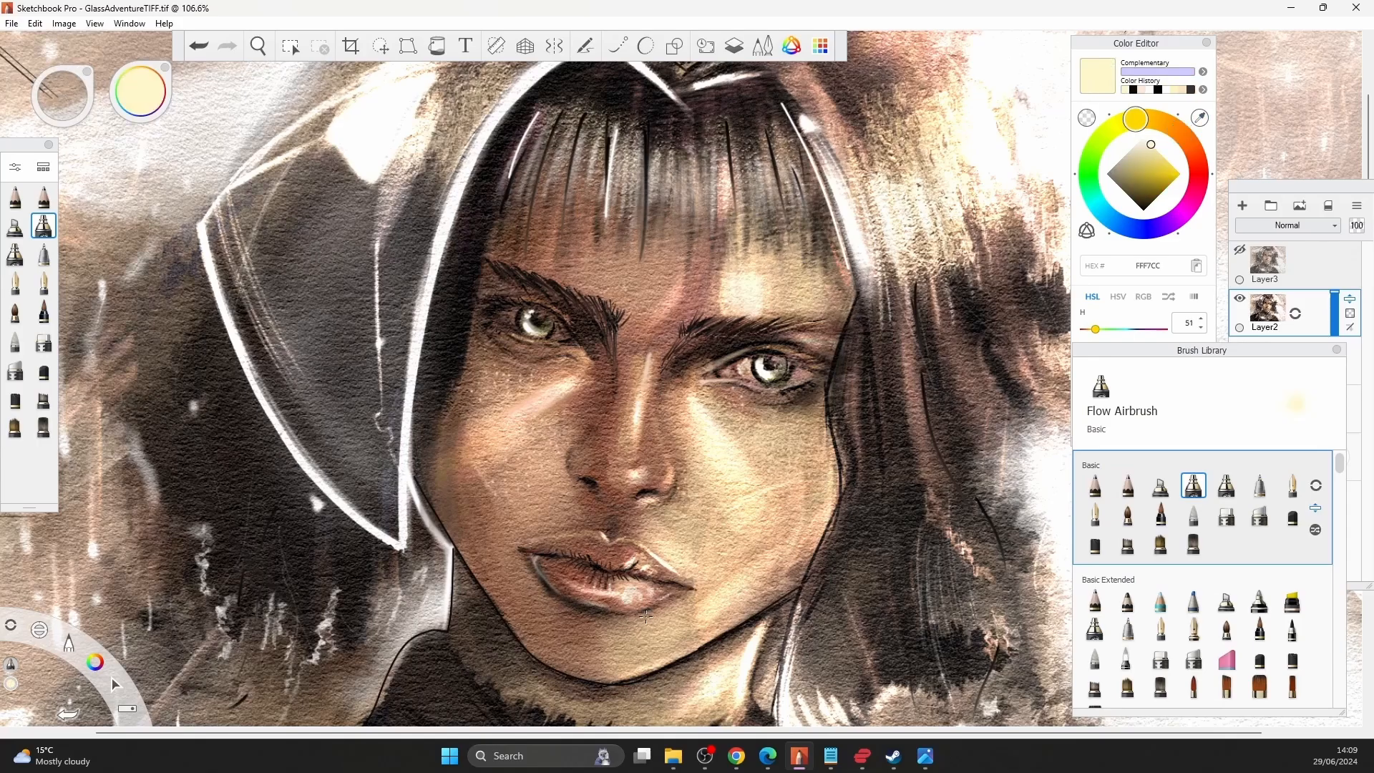
key("]")
left_click(551, 595, "alt")
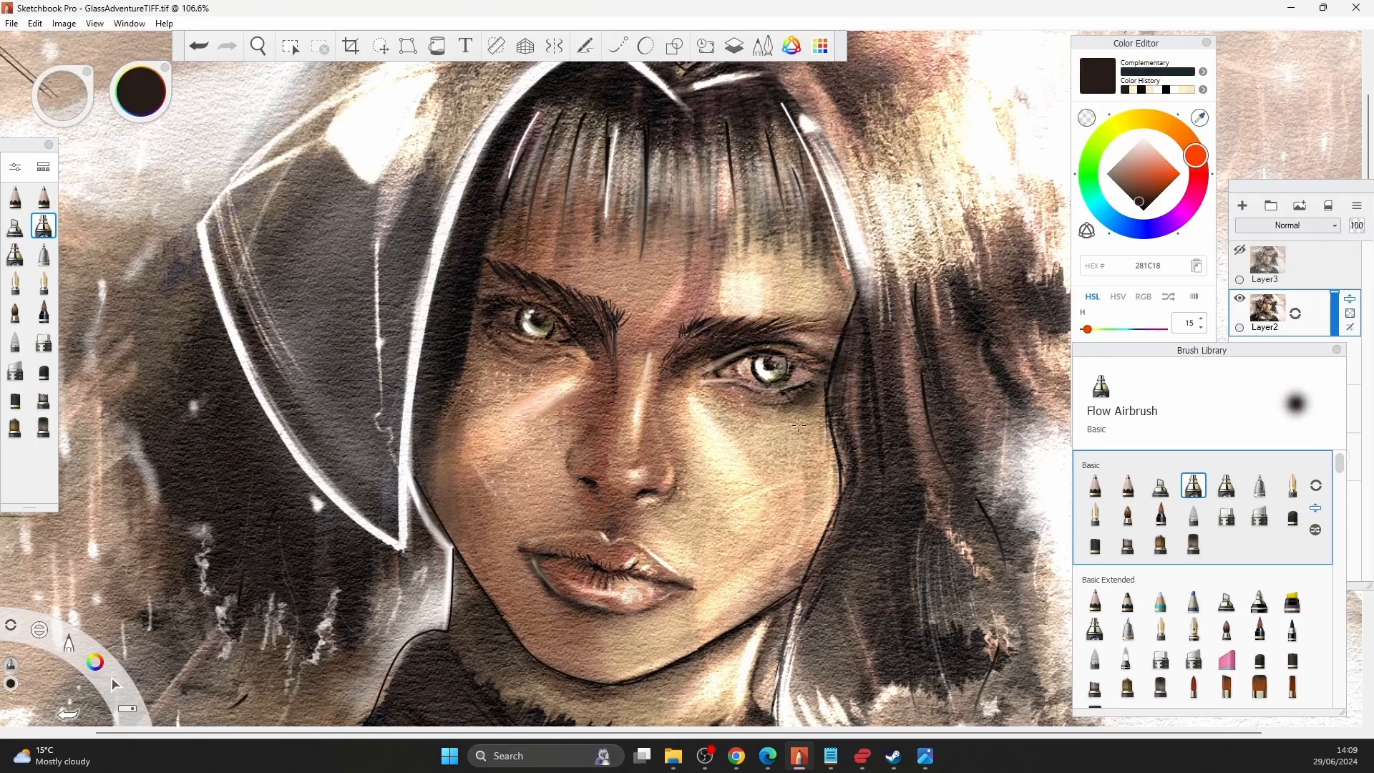
Mirror the canvas horizontally and cover the outer cheek edge with dark hair in 241E1C, using Flow Airbrush copy and Synthetic Acrylic.
left_click(94, 24)
mouse_move(64, 24)
left_click(107, 208)
left_click(15, 254)
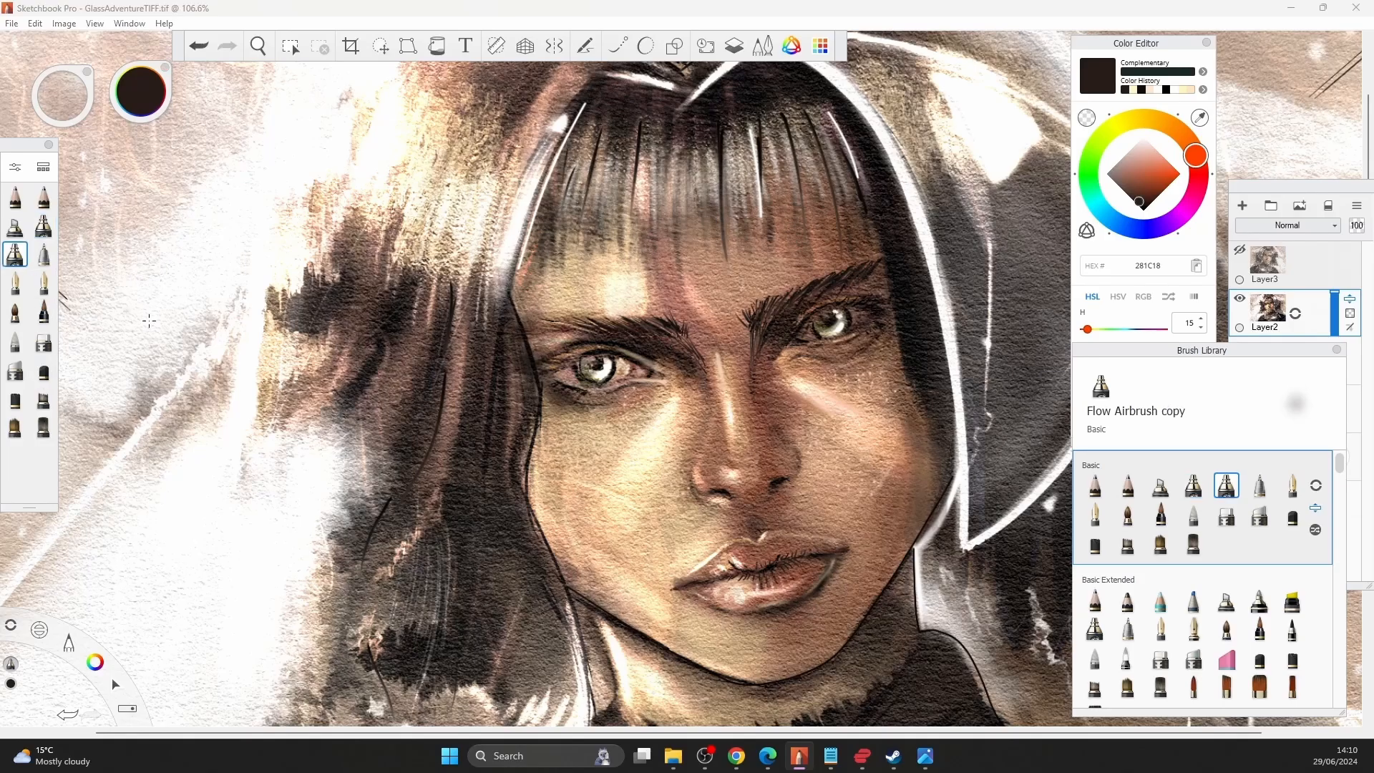
key("]")
left_click(912, 396, "alt")
left_click_drag(912, 396, 942, 516)
left_click(43, 398)
left_click_drag(926, 437, 907, 583)
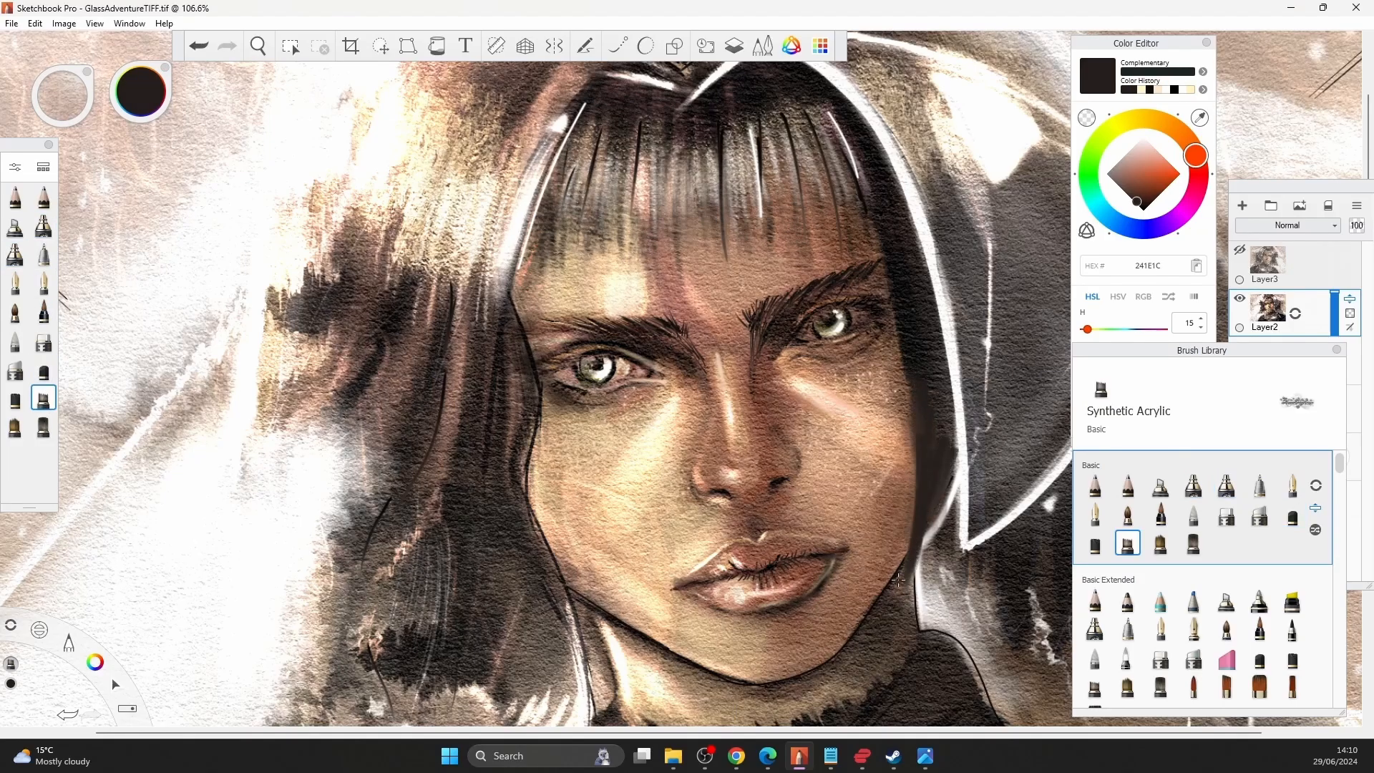
left_click_drag(950, 469, 918, 571)
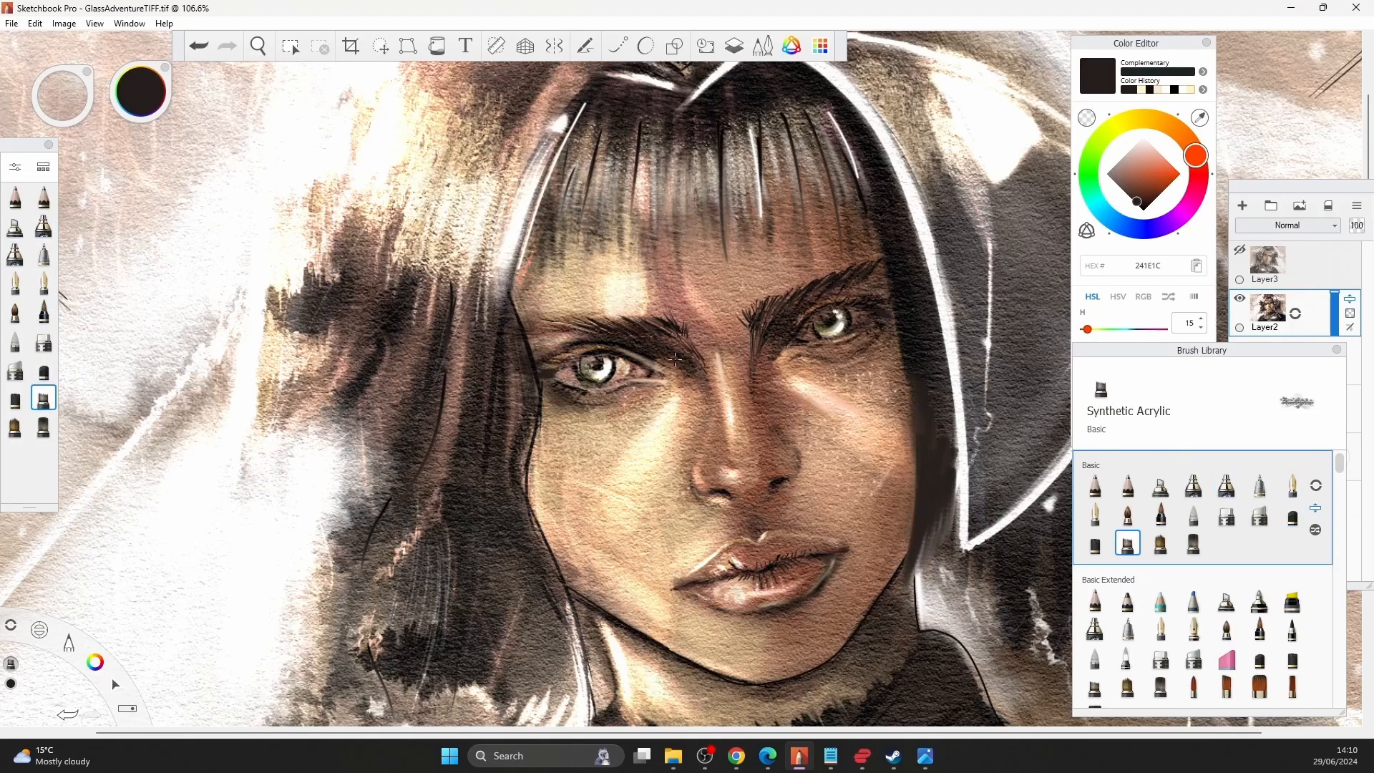
Mirror the canvas back to its original orientation and try a Smudge Pen stroke left of the hood.
left_click(94, 24)
left_click(108, 209)
scroll(365, 500, "down", 3)
left_click(15, 342)
left_click_drag(203, 294, 281, 514)
key("ctrl+z")
Paint loose dark hair strands beside the left cheek and the hood's inner edge with the Tattoo Inker.
left_click(43, 312)
left_click_drag(422, 428, 448, 542)
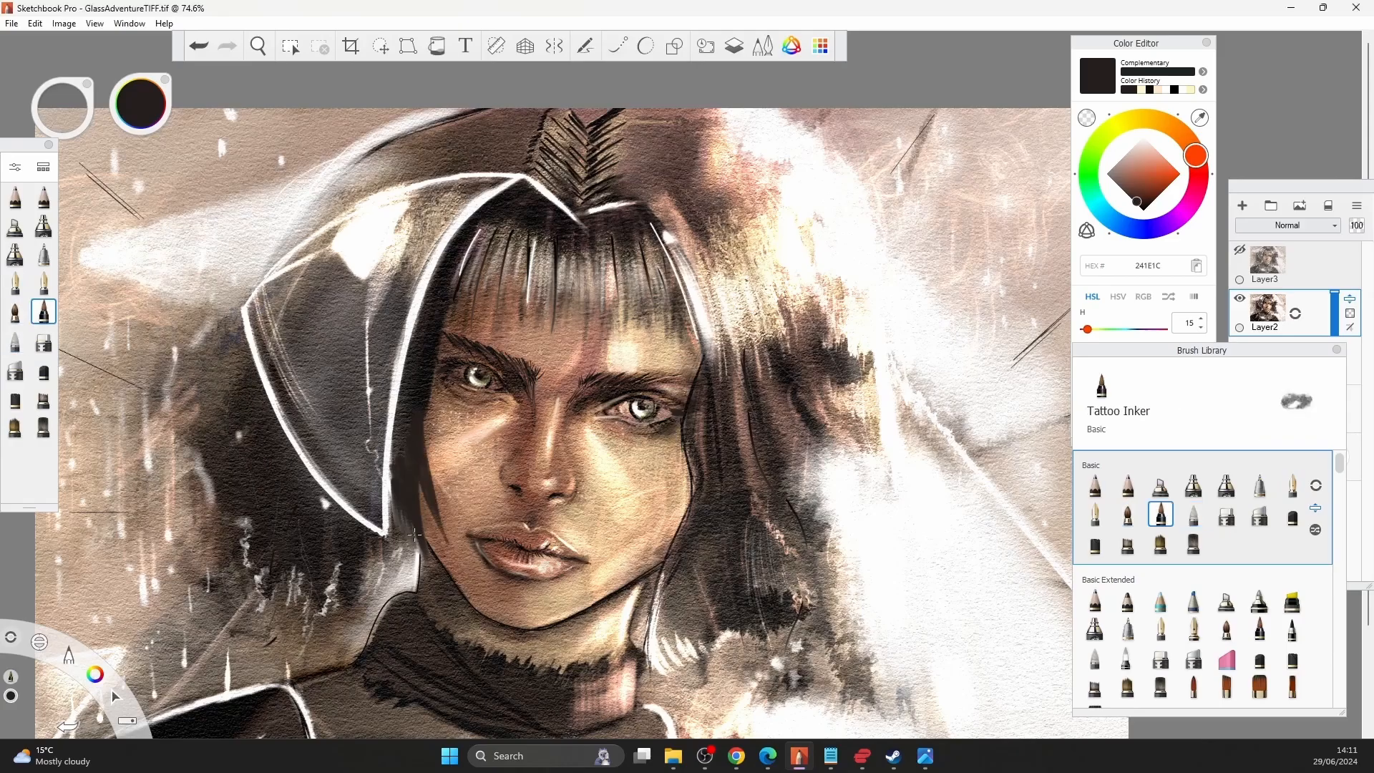
key("ctrl+z")
left_click_drag(421, 390, 442, 540)
left_click(389, 447, "alt")
key("[")
left_click_drag(391, 428, 386, 512)
left_click(401, 482, "alt")
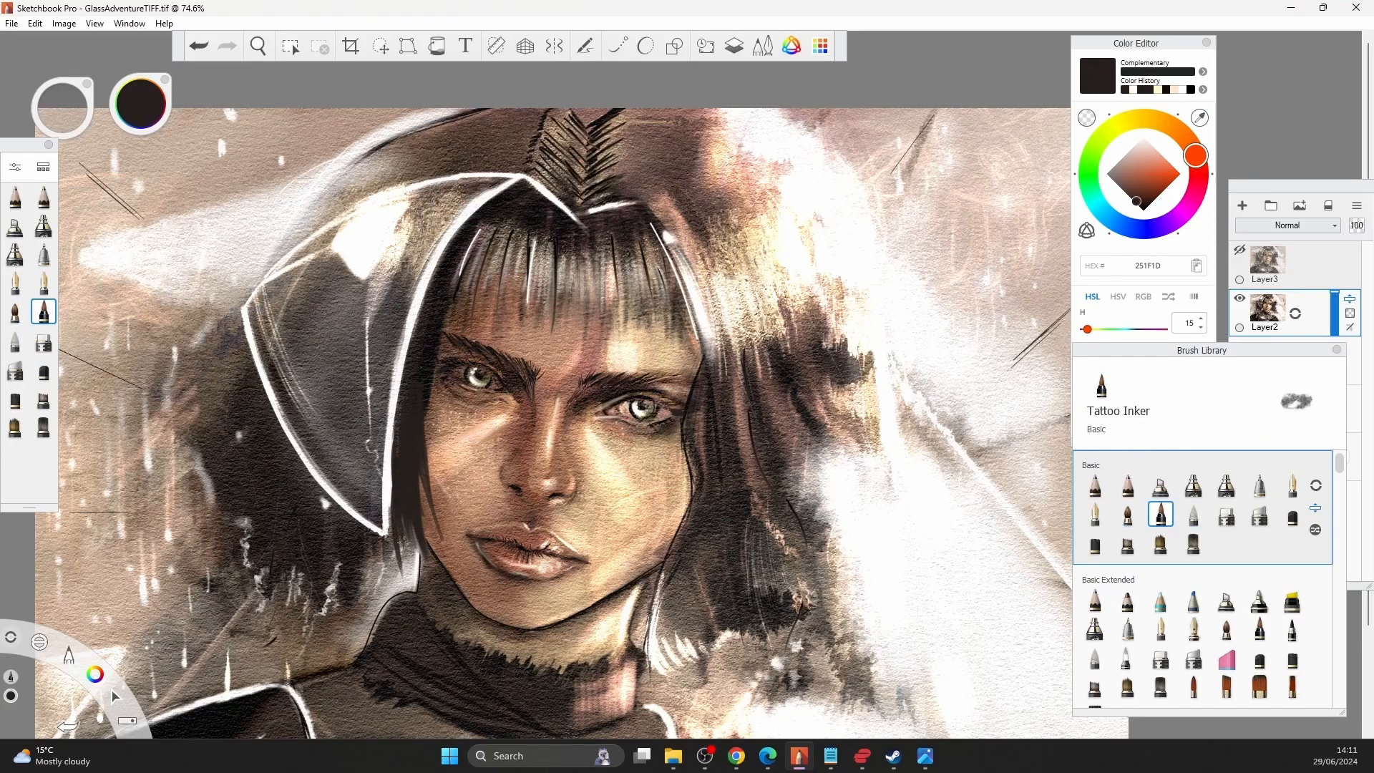
key("ctrl+z")
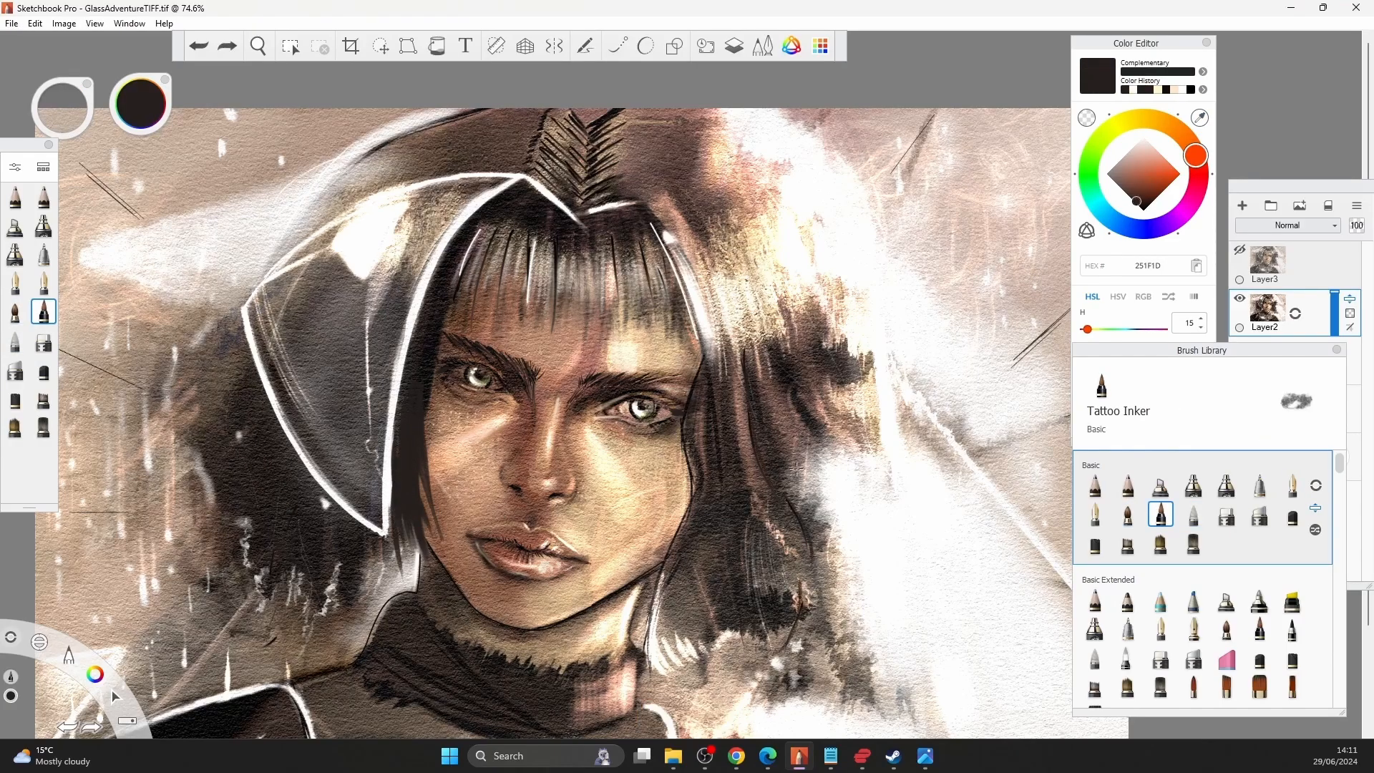
Check the portrait mirrored, then refine the dark strand along the left cheek with a smaller Tattoo Inker.
scroll(910, 371, "down", 3)
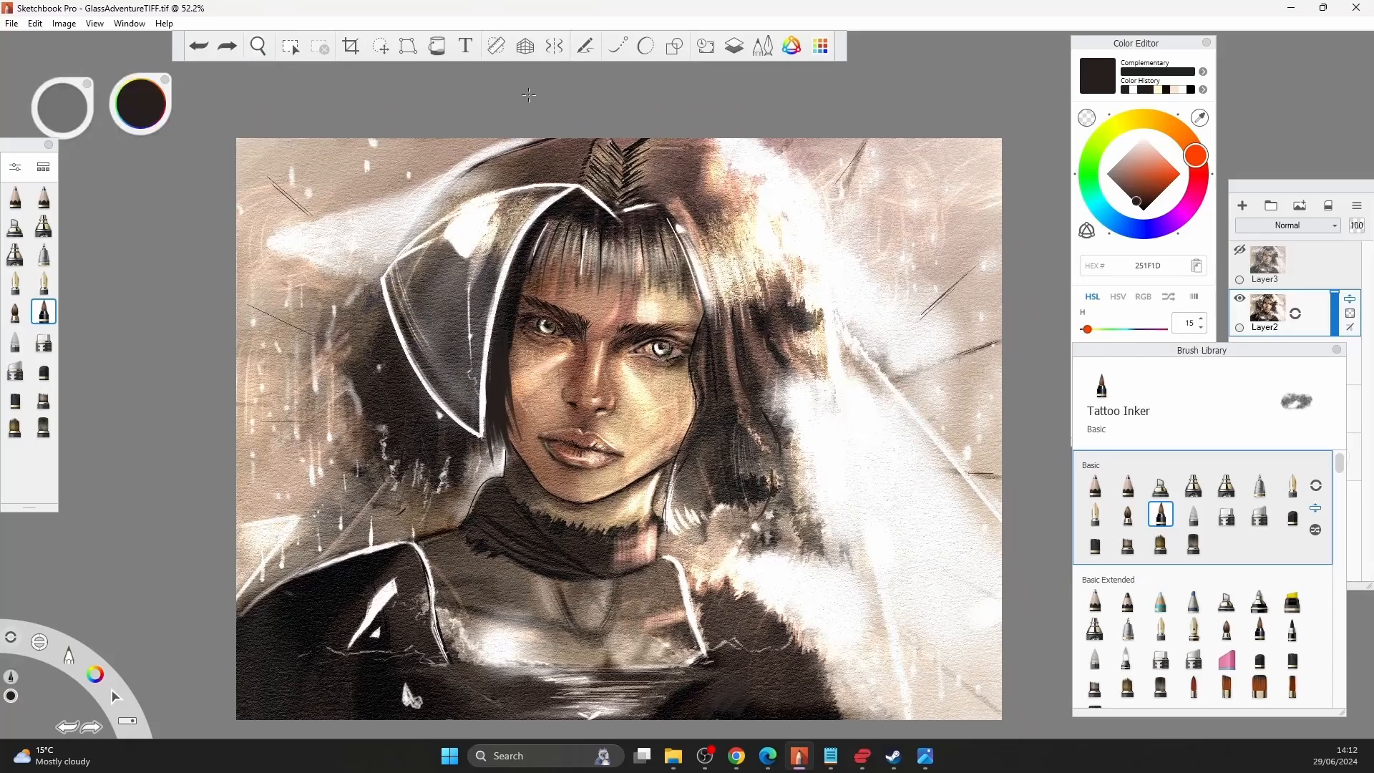
left_click(94, 24)
left_click(98, 208)
key("ctrl+z")
key("[")
left_click_drag(514, 333, 523, 424)
Try white Tattoo Inker strokes to the right of the hood's peak and turn on Steady Stroke.
left_click(796, 172, "alt")
left_click_drag(634, 204, 662, 202)
left_click_drag(635, 198, 664, 192)
left_click_drag(636, 191, 664, 186)
mouse_move(638, 184)
left_mouse_down()
mouse_move(664, 179)
mouse_move(685, 135)
left_mouse_up()
left_click(616, 46)
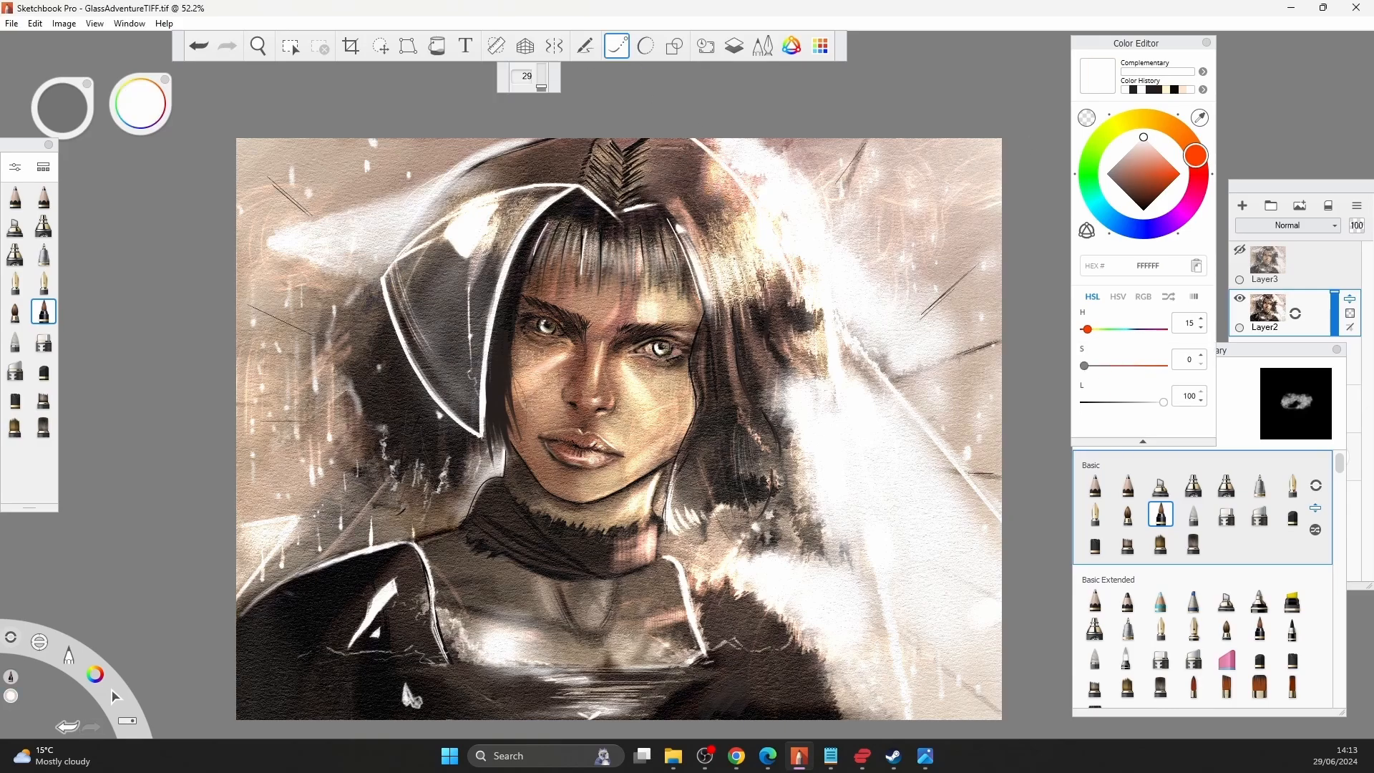
key("ctrl+z")
key("ctrl+z")
key("ctrl+z")
Turn off Steady Stroke and draw a ragged white Tattoo Inker outline along the left edge of the dark hair.
left_click_drag(333, 342, 395, 230)
key("ctrl+z")
key("ctrl+z")
left_click(617, 45)
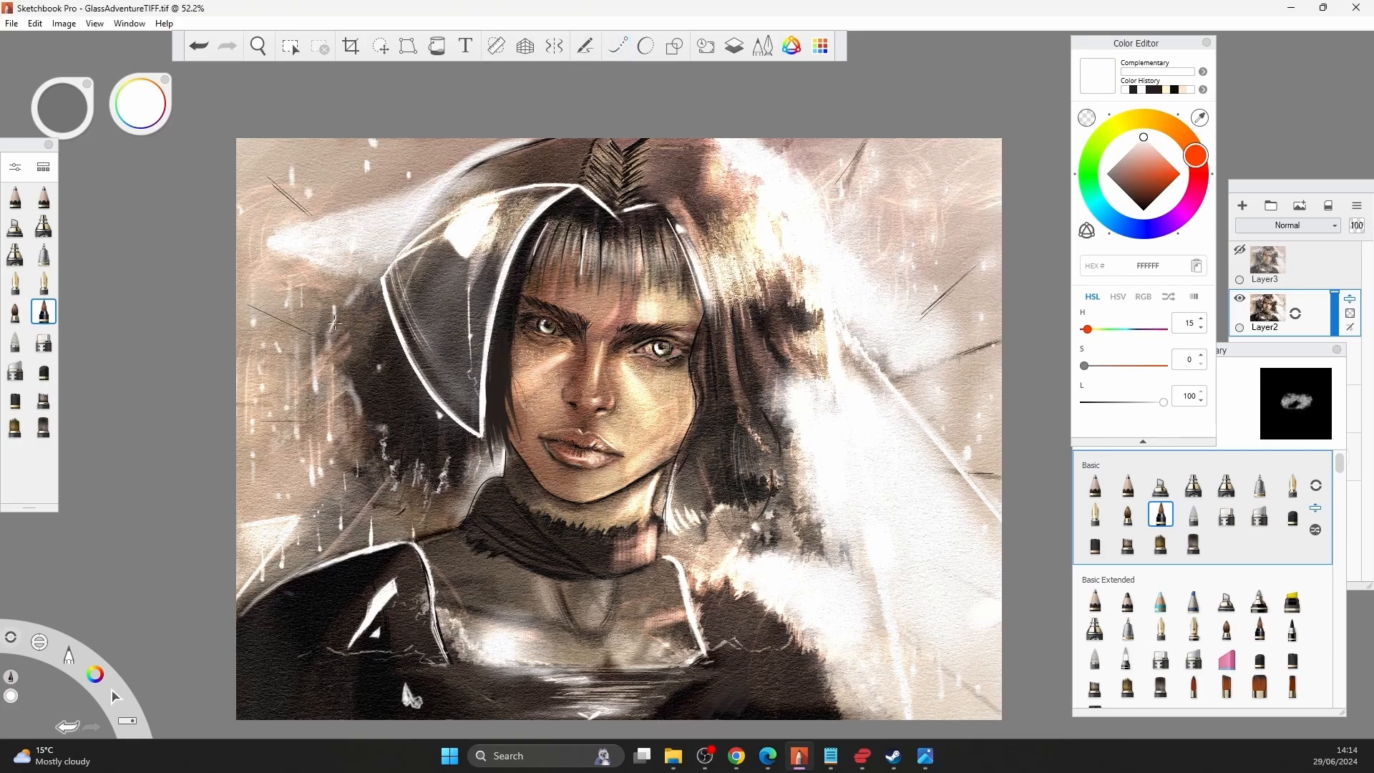
left_click_drag(334, 323, 341, 376)
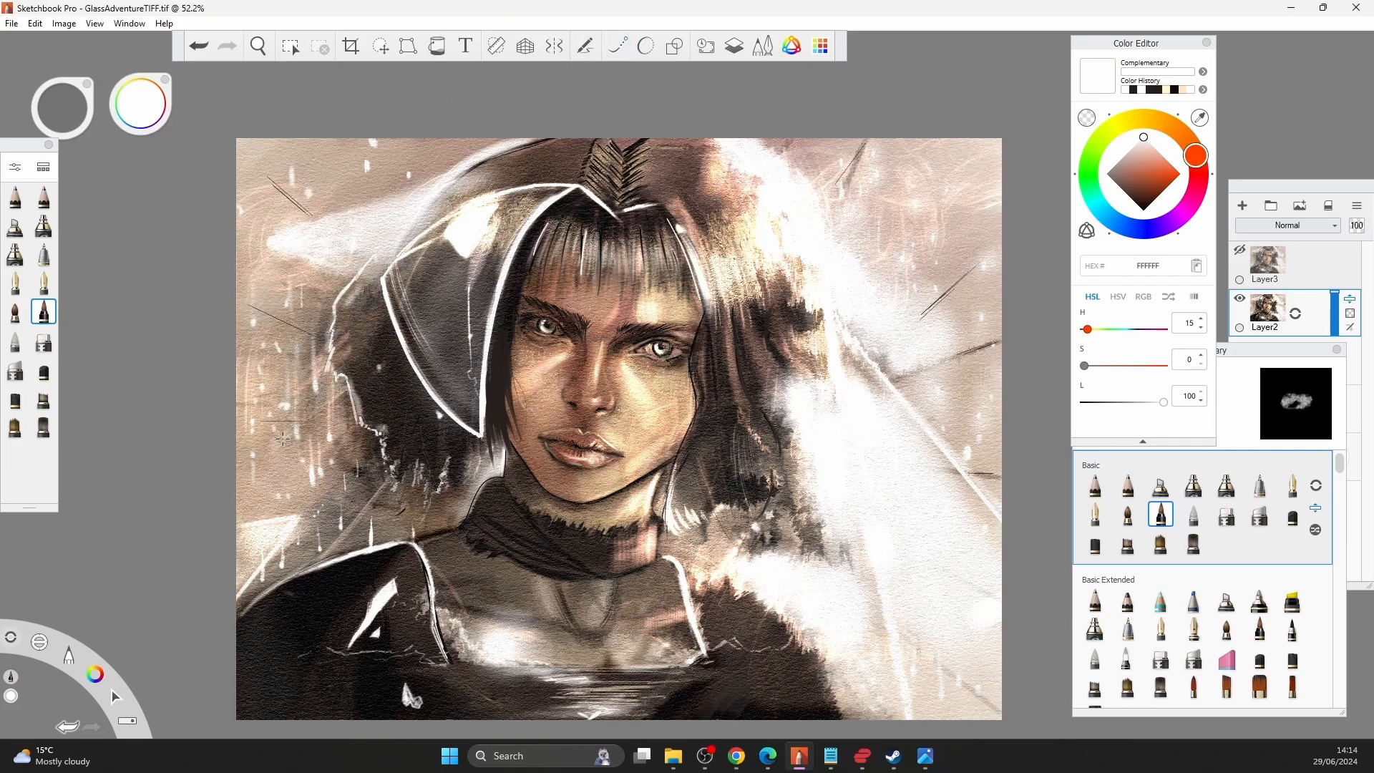
Deepen the hair right of the face and the top of the bangs with the Color Burn Brush in a dark colour.
scroll(1202, 515, "down", 5)
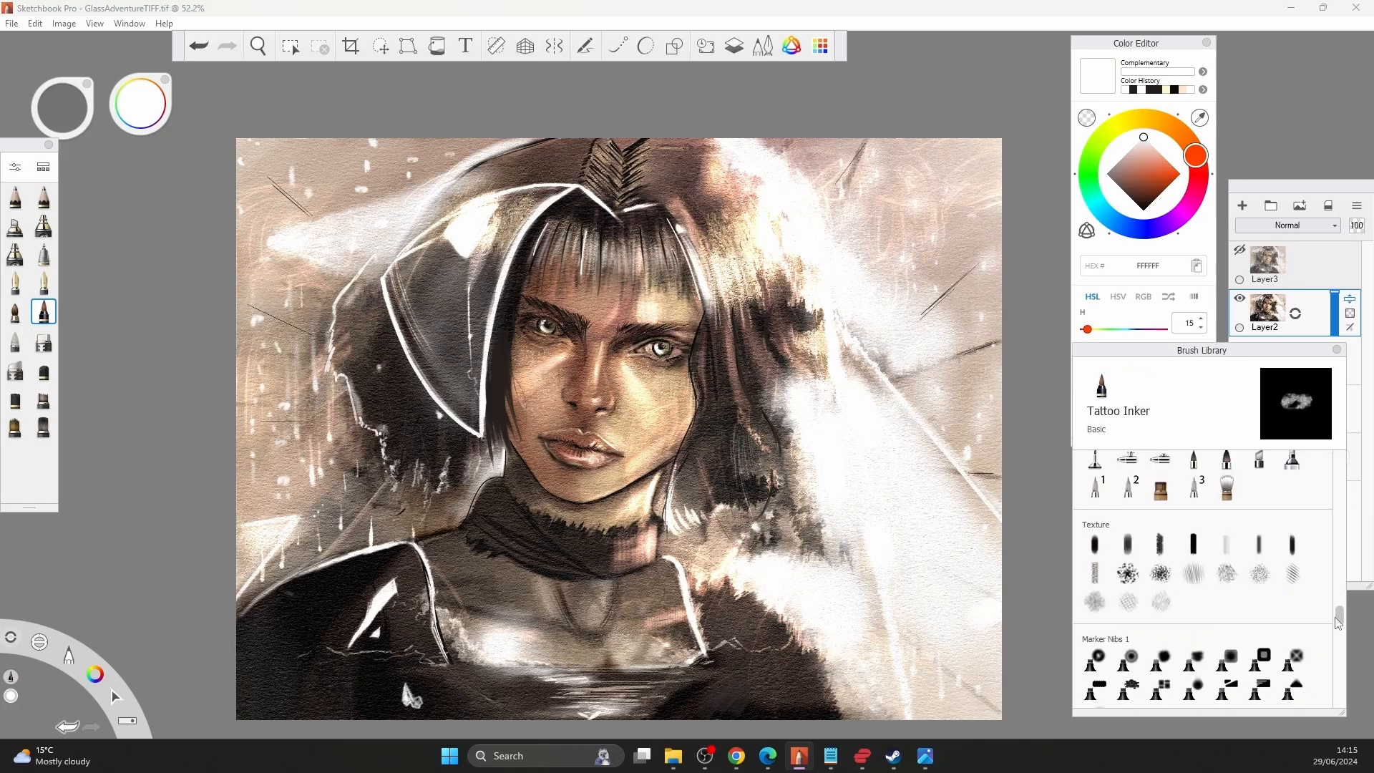
left_click(1127, 533)
left_click(1160, 533)
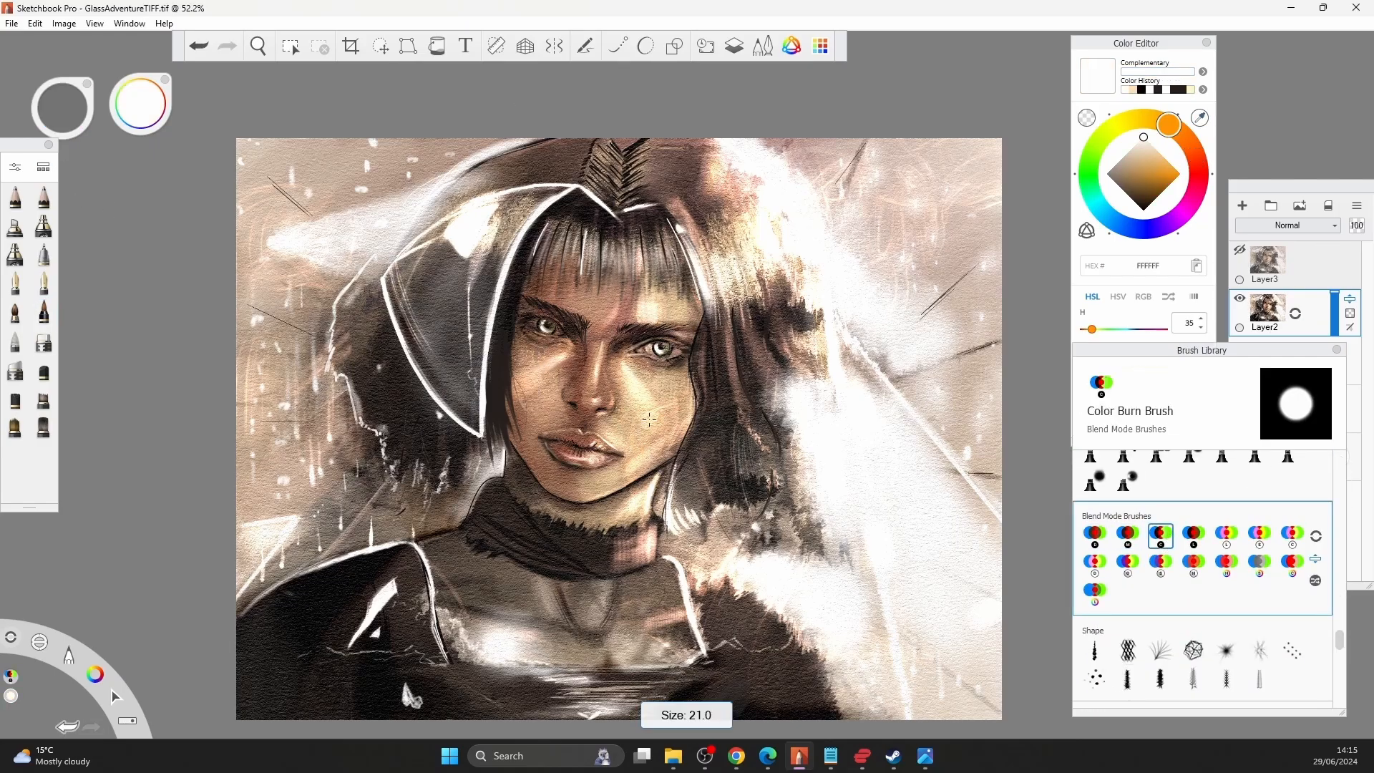
left_click(1149, 205)
left_click_drag(705, 327, 692, 485)
left_click_drag(721, 338, 733, 455)
mouse_move(544, 215)
left_mouse_down()
mouse_move(569, 247)
mouse_move(680, 236)
left_mouse_up()
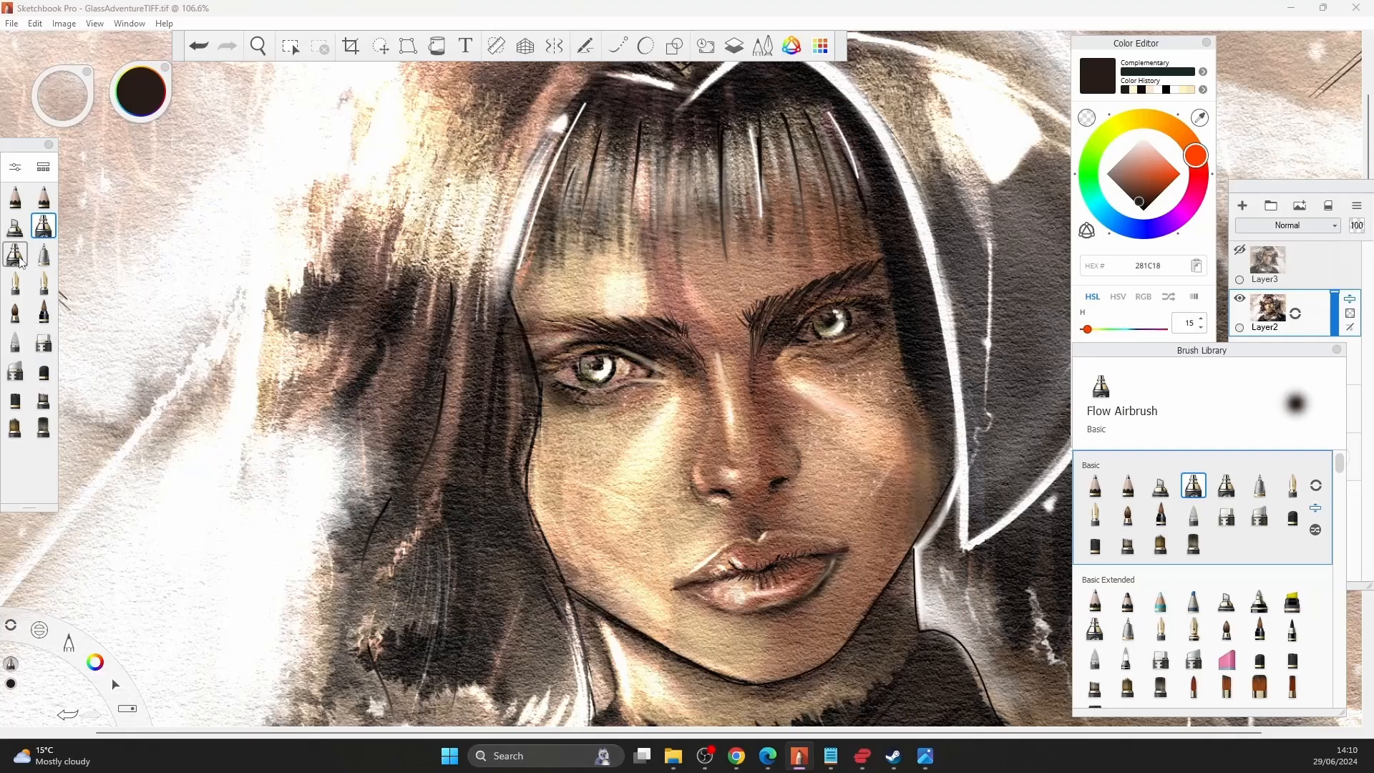
On the mirrored portrait, build up the dark hair beside the cheek and jaw with Flow Airbrush copy and Synthetic Acrylic.
left_click(15, 255)
left_click(913, 365, "alt")
key("bracketright")
left_click_drag(914, 384, 920, 495)
mouse_move(923, 409)
left_mouse_down()
mouse_move(927, 493)
mouse_move(927, 479)
mouse_move(905, 573)
left_mouse_up()
left_click(43, 398)
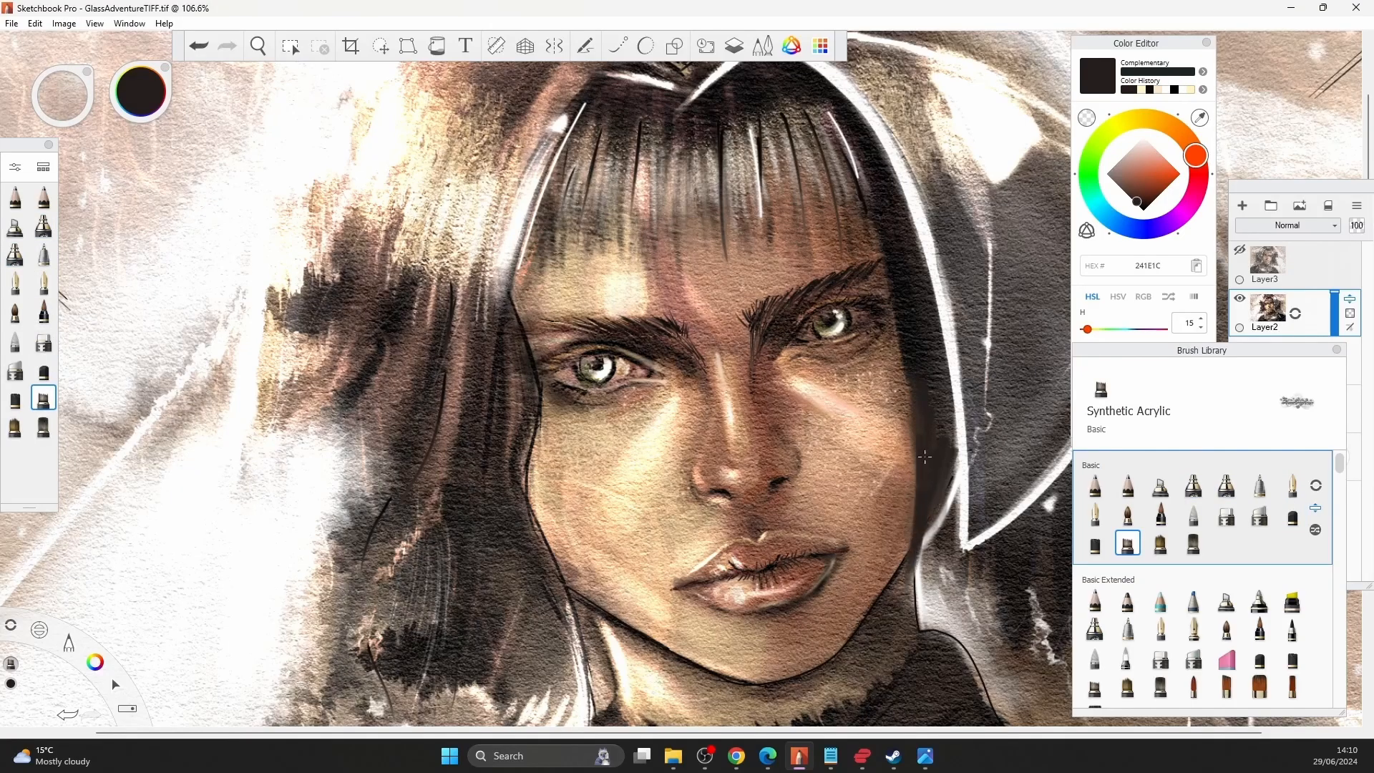
left_click_drag(951, 468, 903, 583)
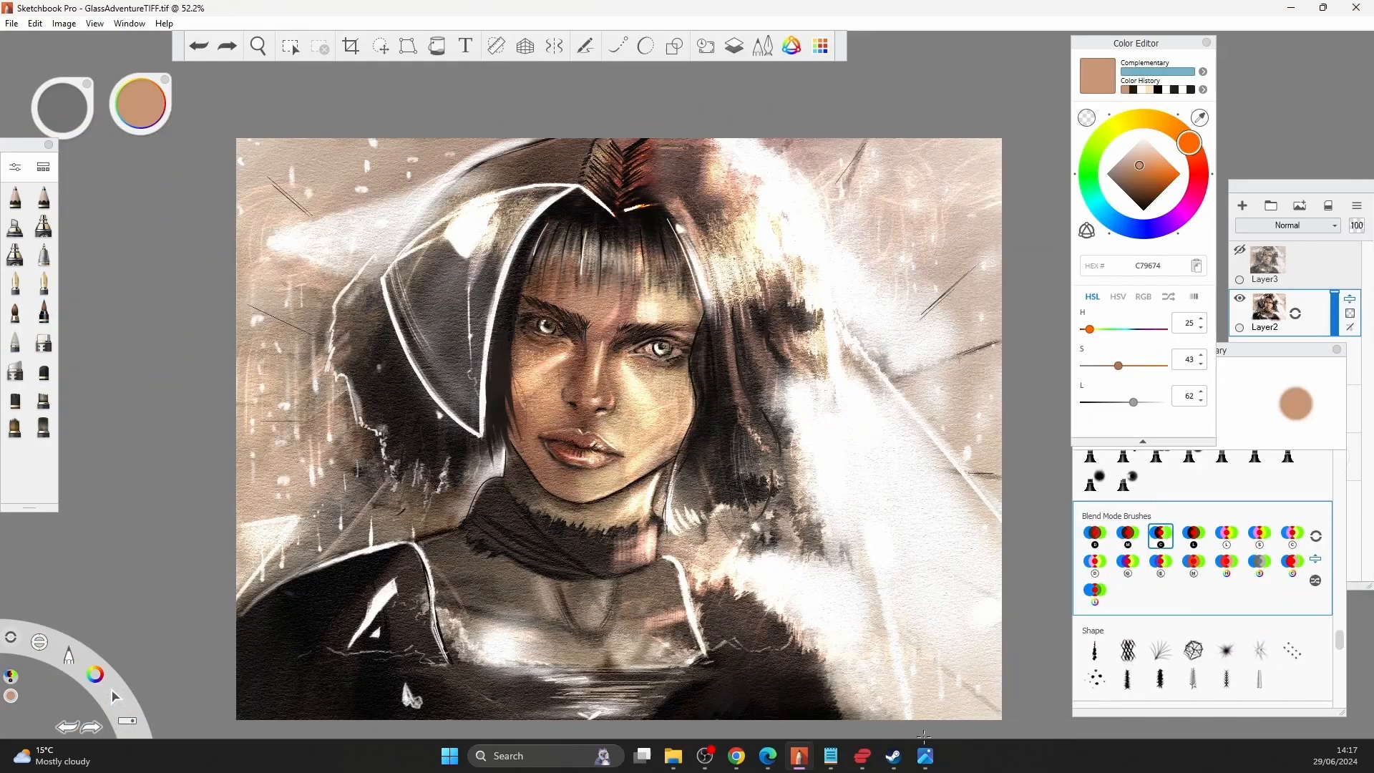
Smear away the herringbone pattern on the hood's peak with an enlarged blending brush from the Colorless set.
key("bracketright")
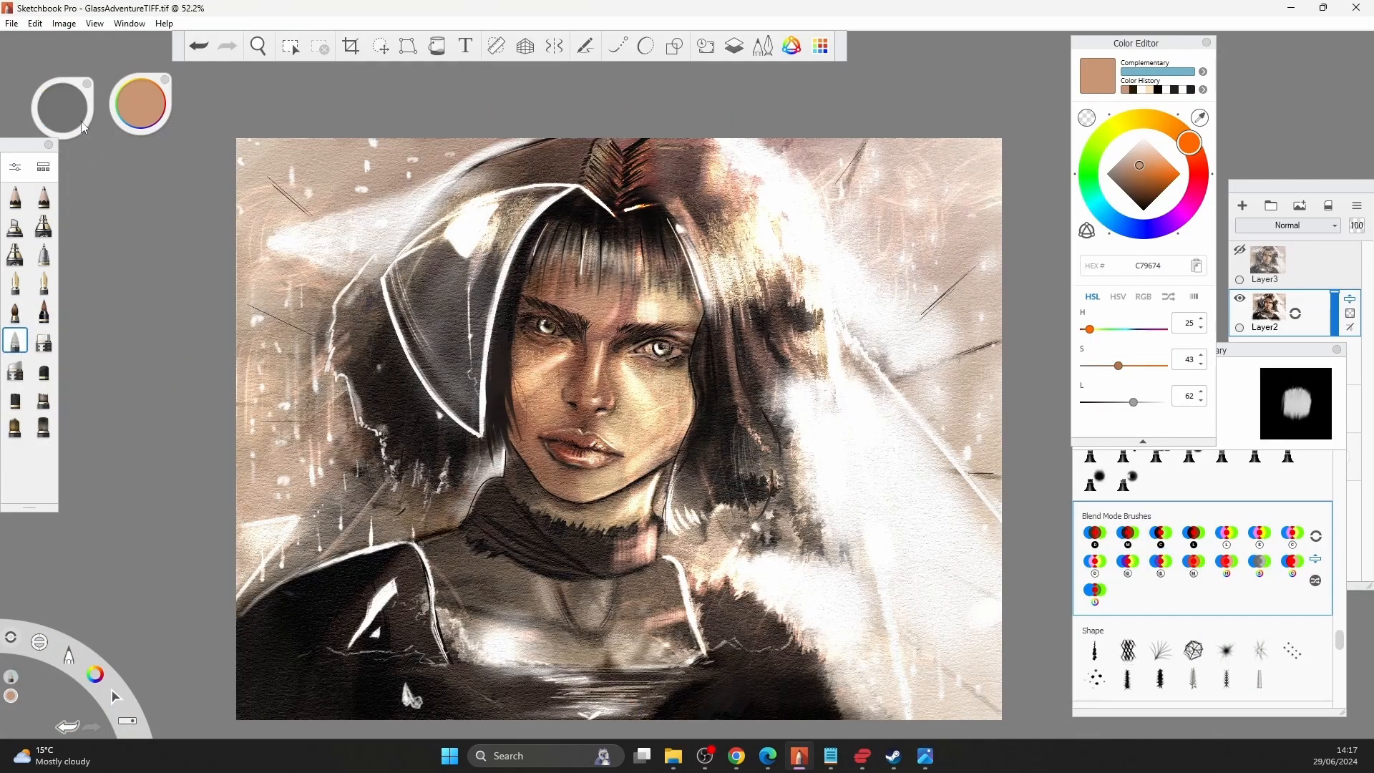
scroll(1207, 692, "down", 3)
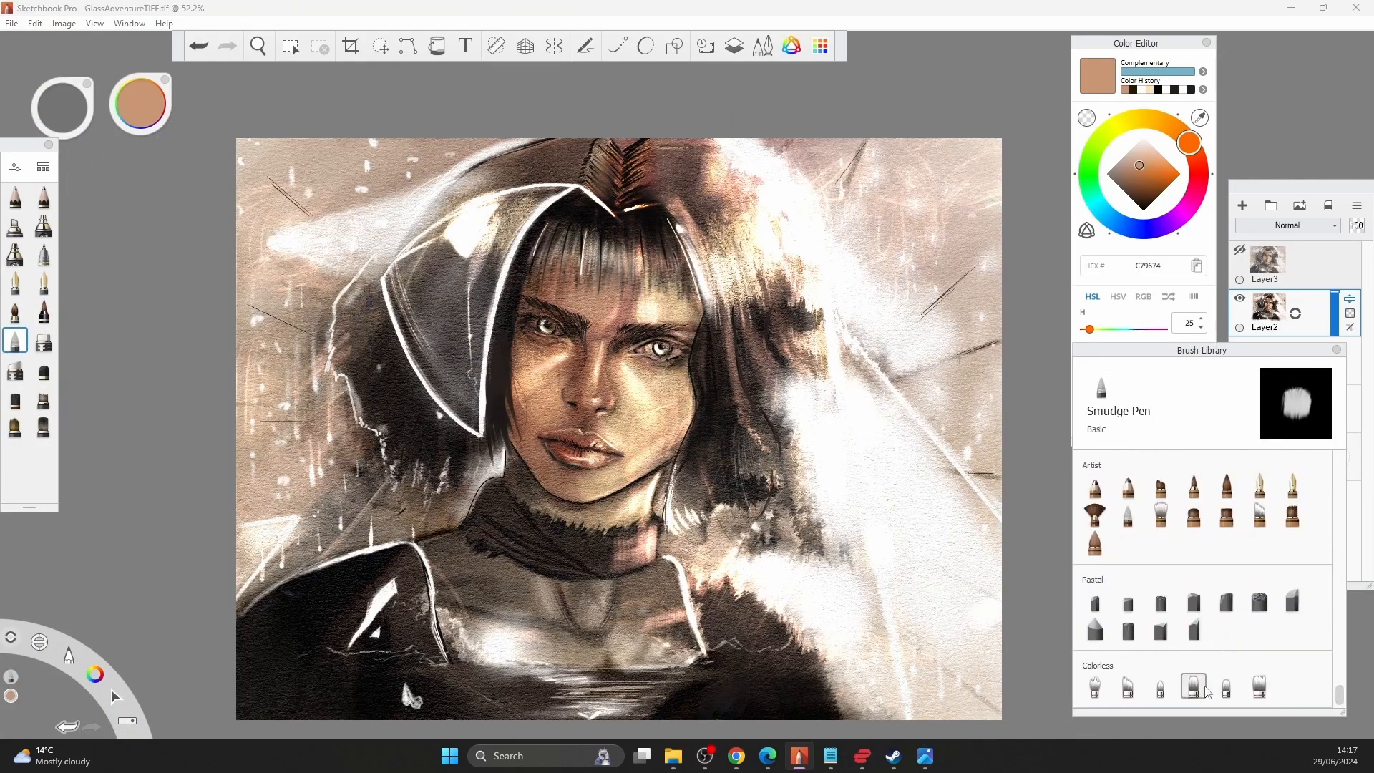
left_click(1258, 687)
left_click_drag(595, 151, 613, 199)
key("bracketright")
mouse_move(646, 152)
left_mouse_down()
mouse_move(639, 202)
mouse_move(626, 163)
left_mouse_up()
Sample the brown 5F443F beside the hood's peak for the Flow Airbrush to soften the smudged area.
left_click(44, 226)
left_click(1199, 117)
left_click(662, 163)
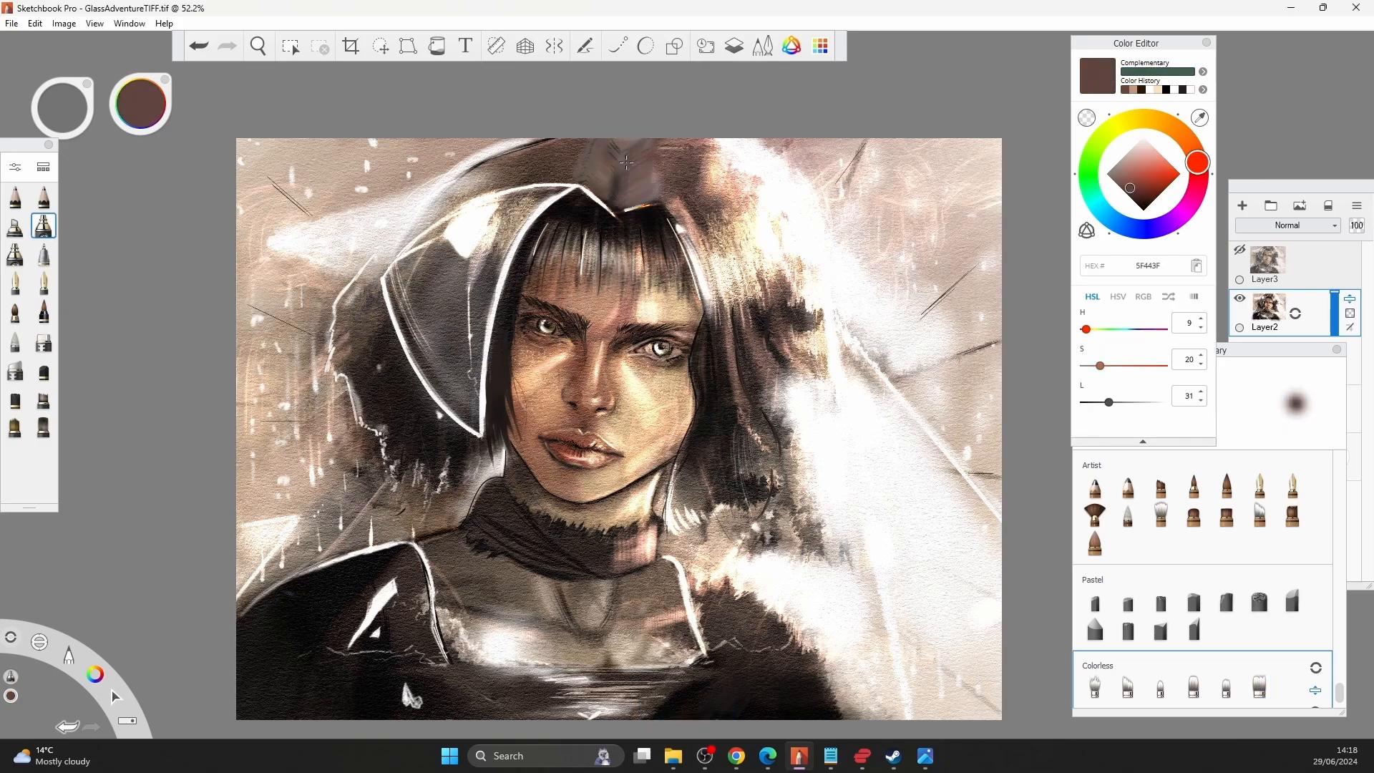
Try dark red and white herringbone strokes on the smoothed peak of the hood.
left_click(15, 312)
left_click(1150, 200)
left_click(43, 426)
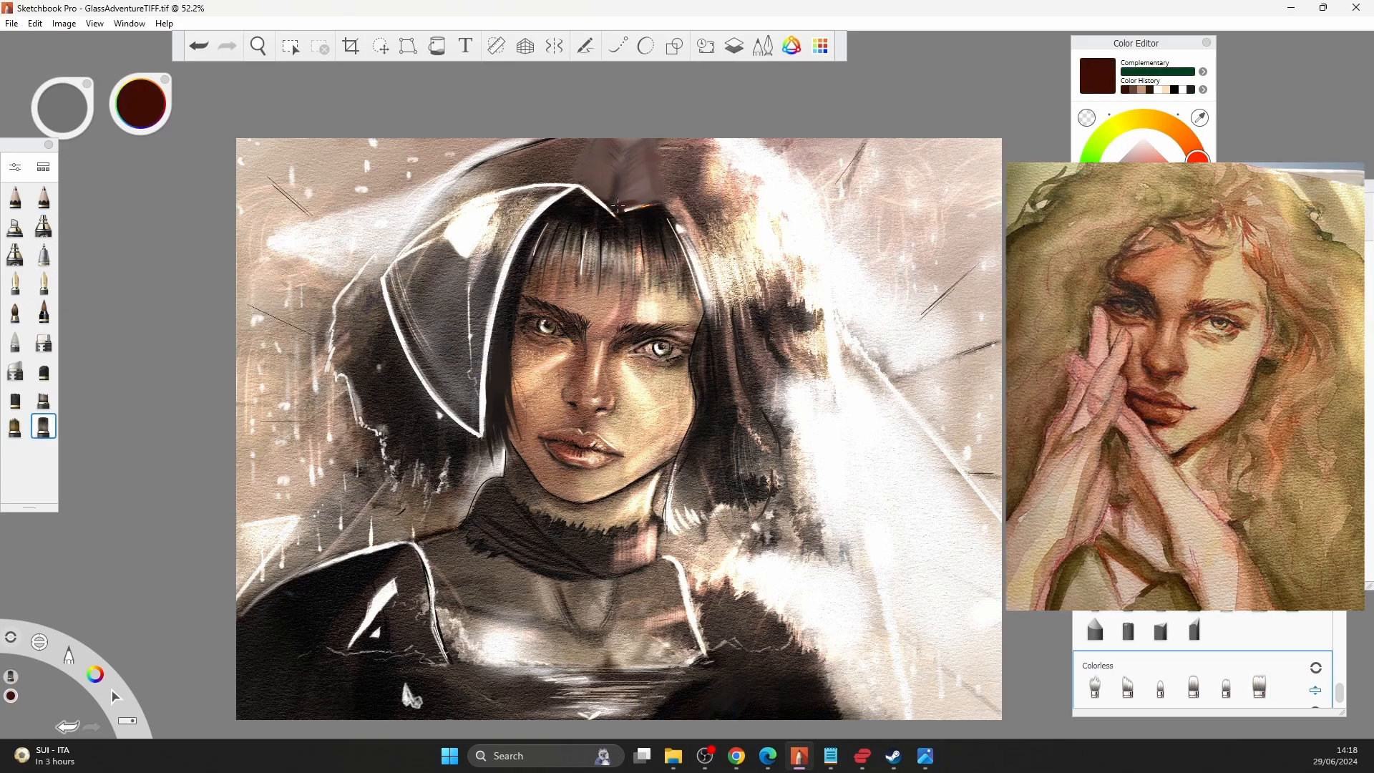
left_click(1143, 137)
left_click_drag(647, 142, 659, 198)
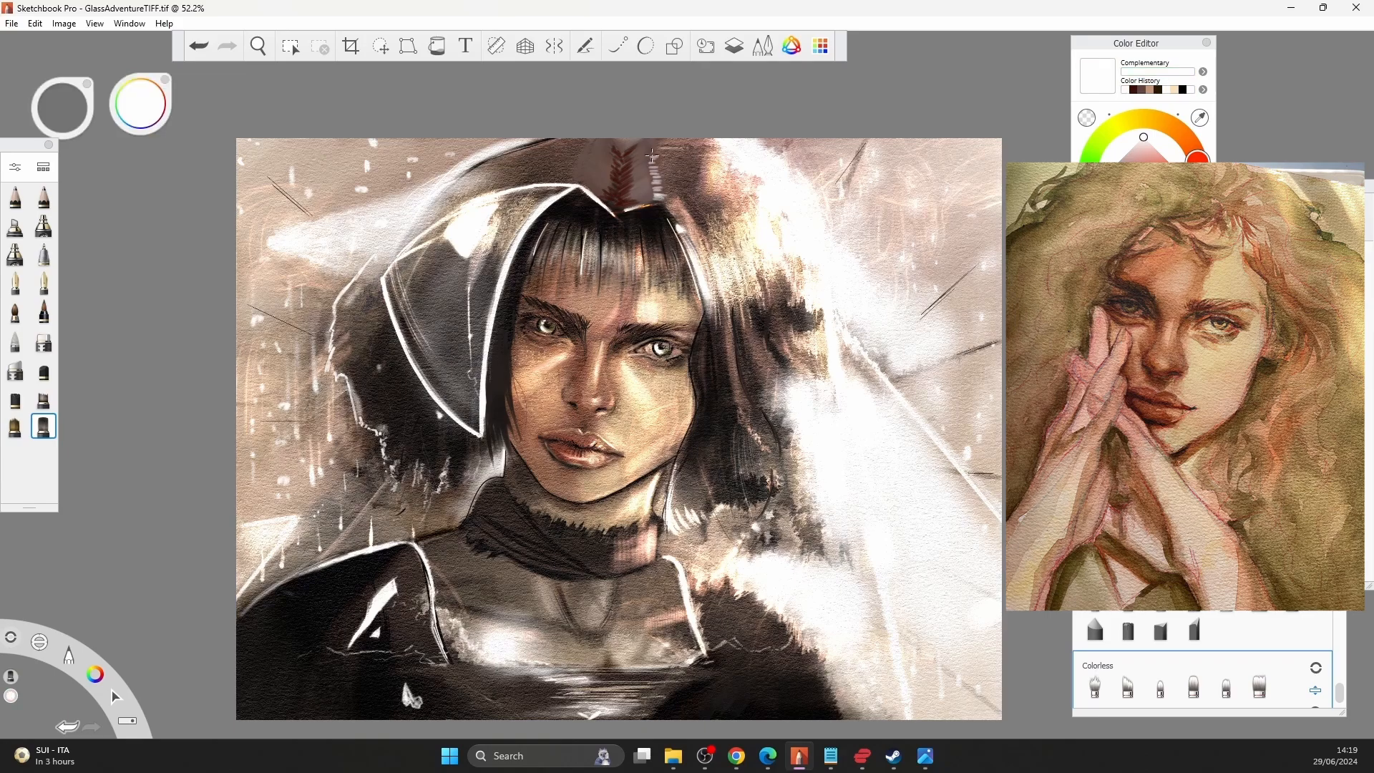
left_click_drag(579, 150, 620, 202)
Paint black edge lines and a dark panel on the hood's peak, then select the Smudge Pen for blending.
left_click(1143, 208)
left_click_drag(607, 139, 623, 153)
left_click_drag(622, 152, 652, 135)
left_click_drag(590, 166, 595, 141)
mouse_move(661, 203)
left_mouse_down()
mouse_move(648, 138)
mouse_move(613, 203)
mouse_move(632, 163)
left_mouse_up()
left_click(15, 340)
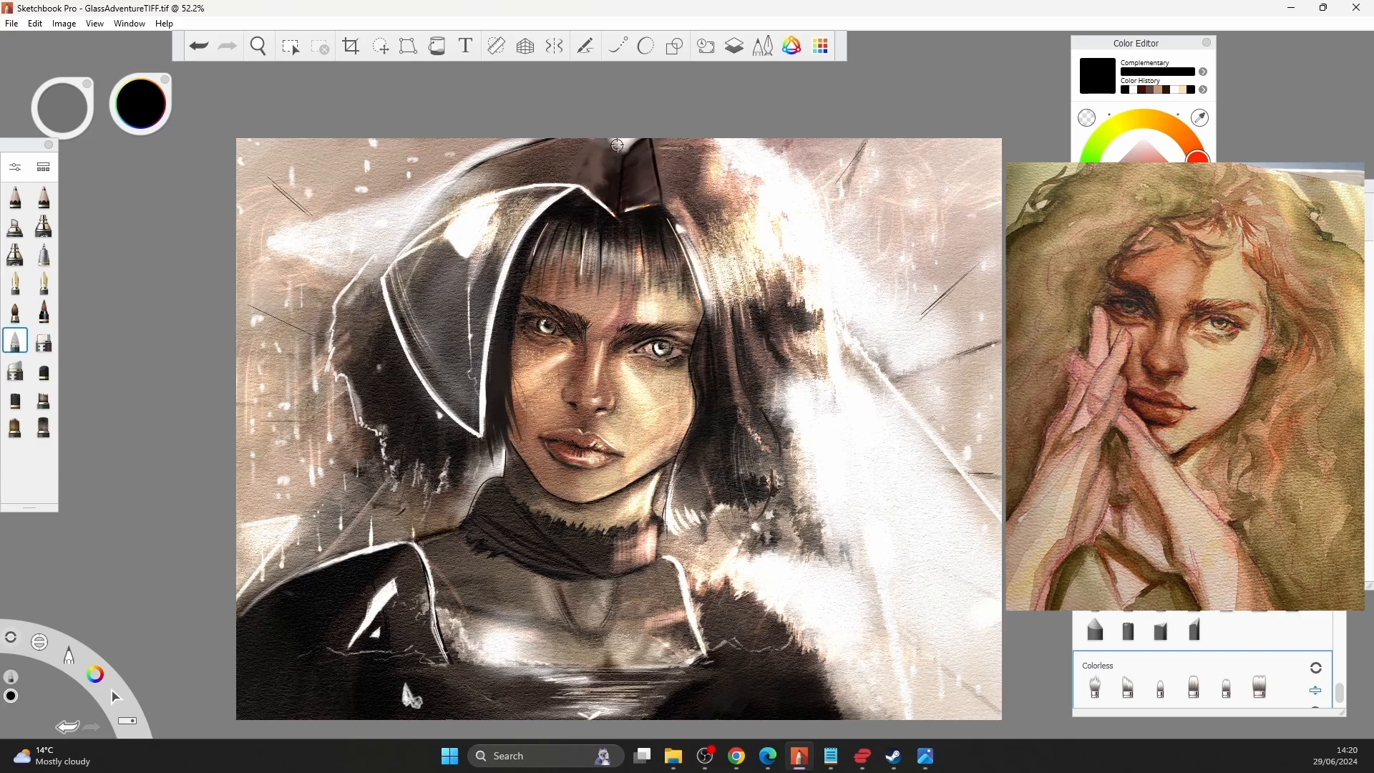
Smudge outward from both sides of the hood's dark peak with an enlarged Smudge Pen.
key("]")
left_click_drag(607, 147, 477, 166)
left_click_drag(673, 145, 794, 156)
Airbrush a soft white glow over the top of the hood's peak, using white sampled from the bright background.
left_click(44, 226)
key("]")
left_click(780, 207, "alt")
left_click(617, 143)
key("]")
left_click_drag(608, 141, 465, 158)
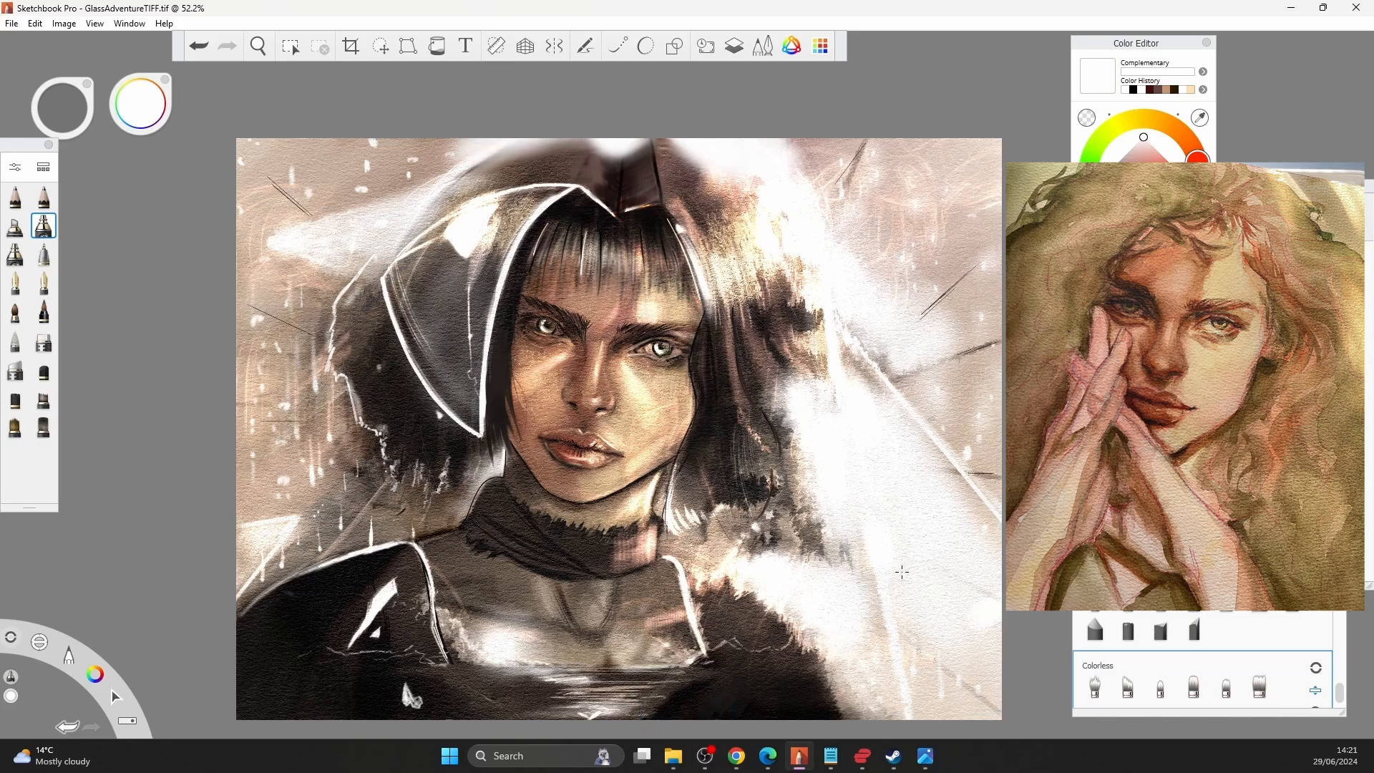
Sample black from the hair below the peak and airbrush dark shading over the hood's peak.
left_click(648, 194, "alt")
left_click_drag(657, 152, 663, 167)
left_click_drag(658, 200, 636, 137)
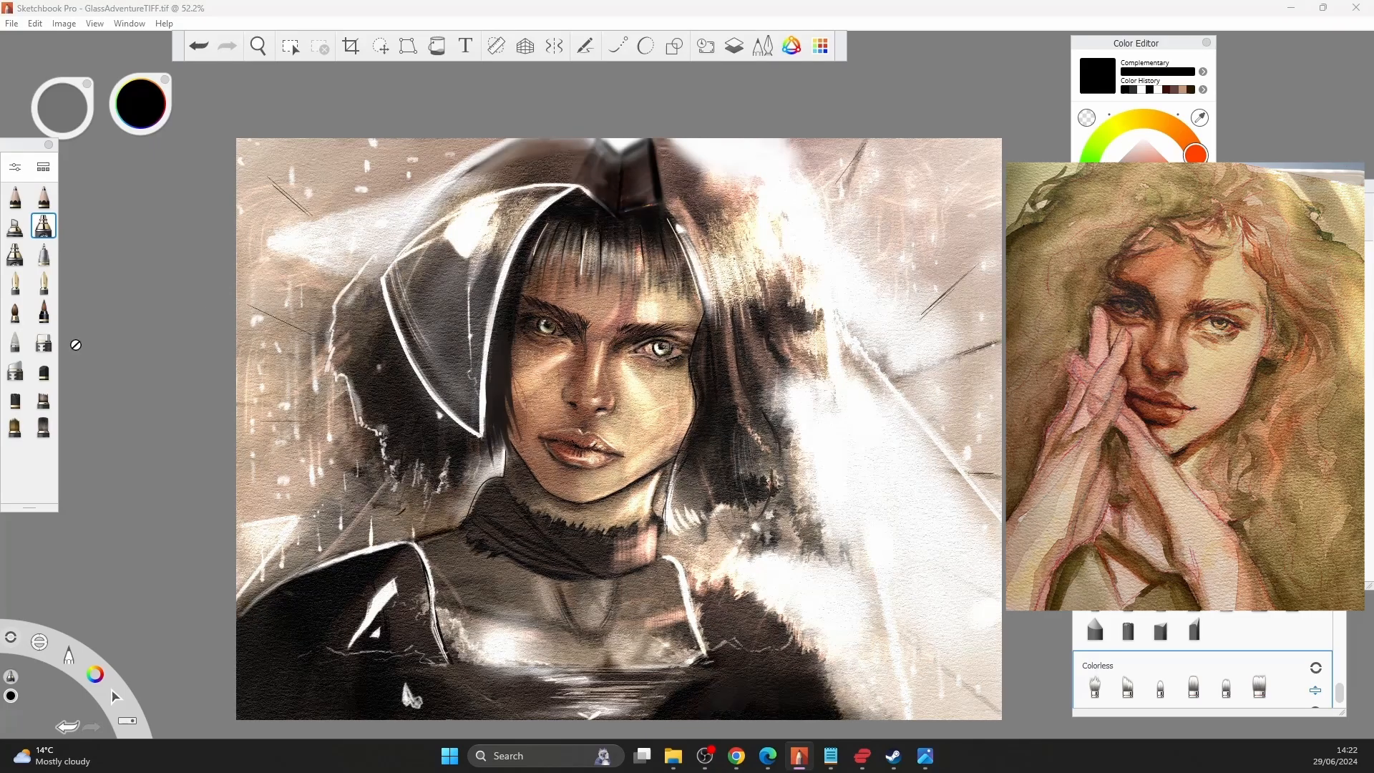
Cover the hood's peak with solid black and soften its edges using the Artist Blending brush at size 8.
left_click(15, 427)
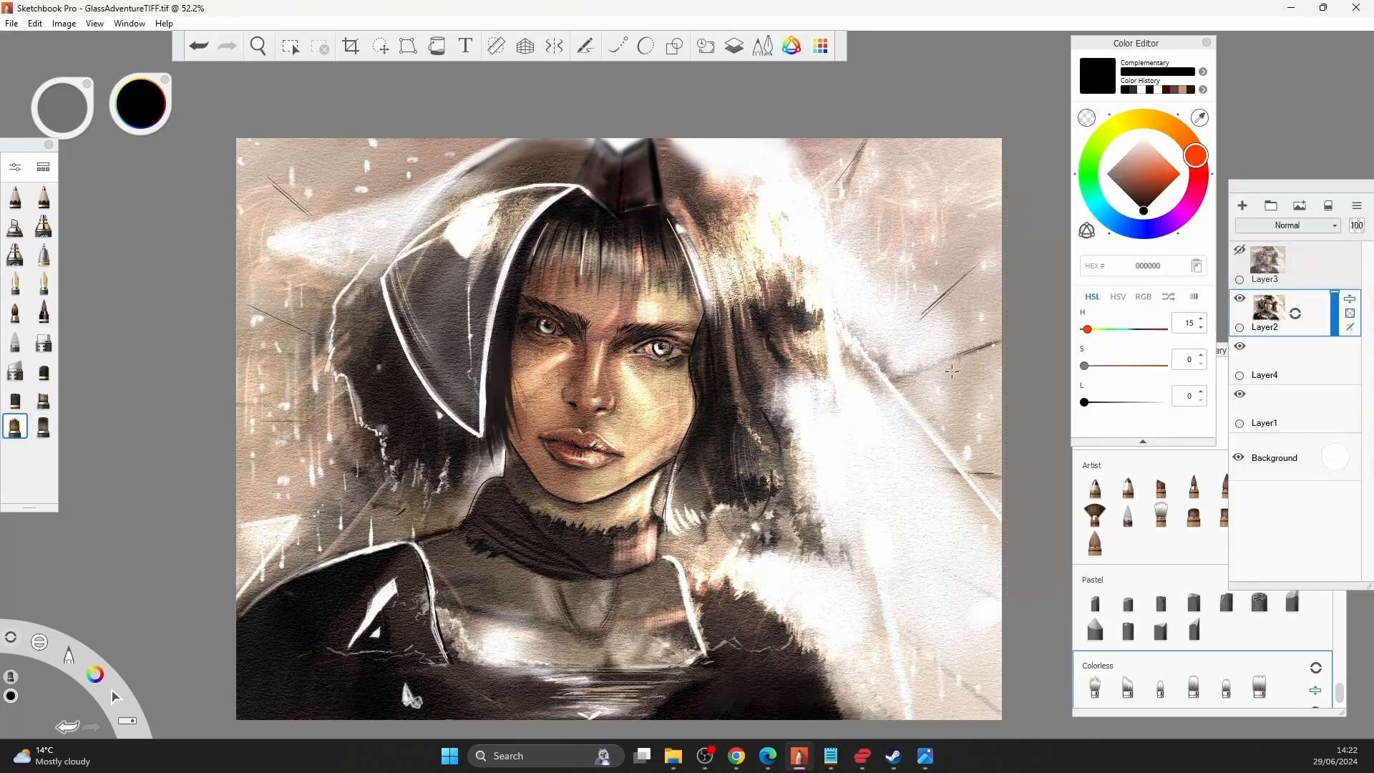
mouse_move(650, 145)
left_mouse_down()
mouse_move(650, 176)
mouse_move(631, 169)
mouse_move(623, 209)
left_mouse_up()
left_click(1127, 514)
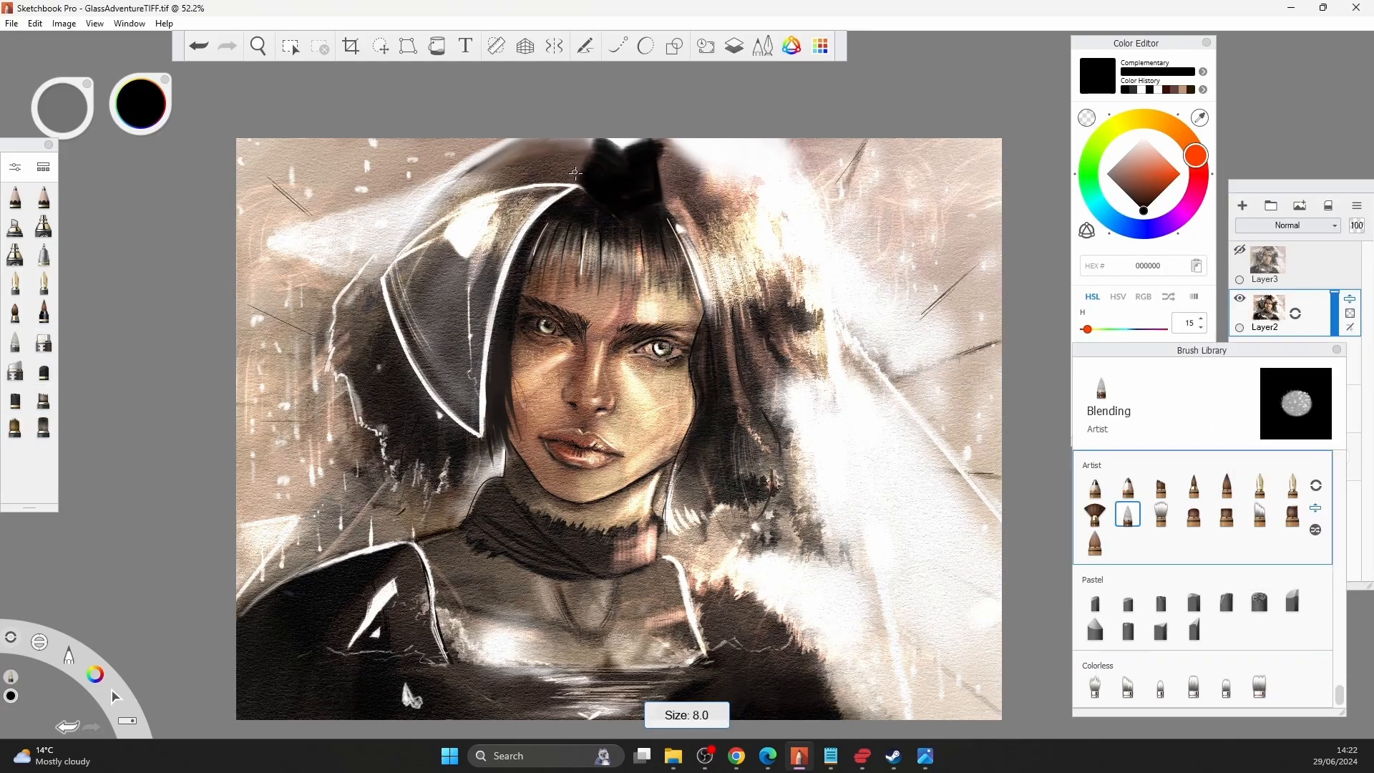
left_click_drag(590, 146, 606, 186)
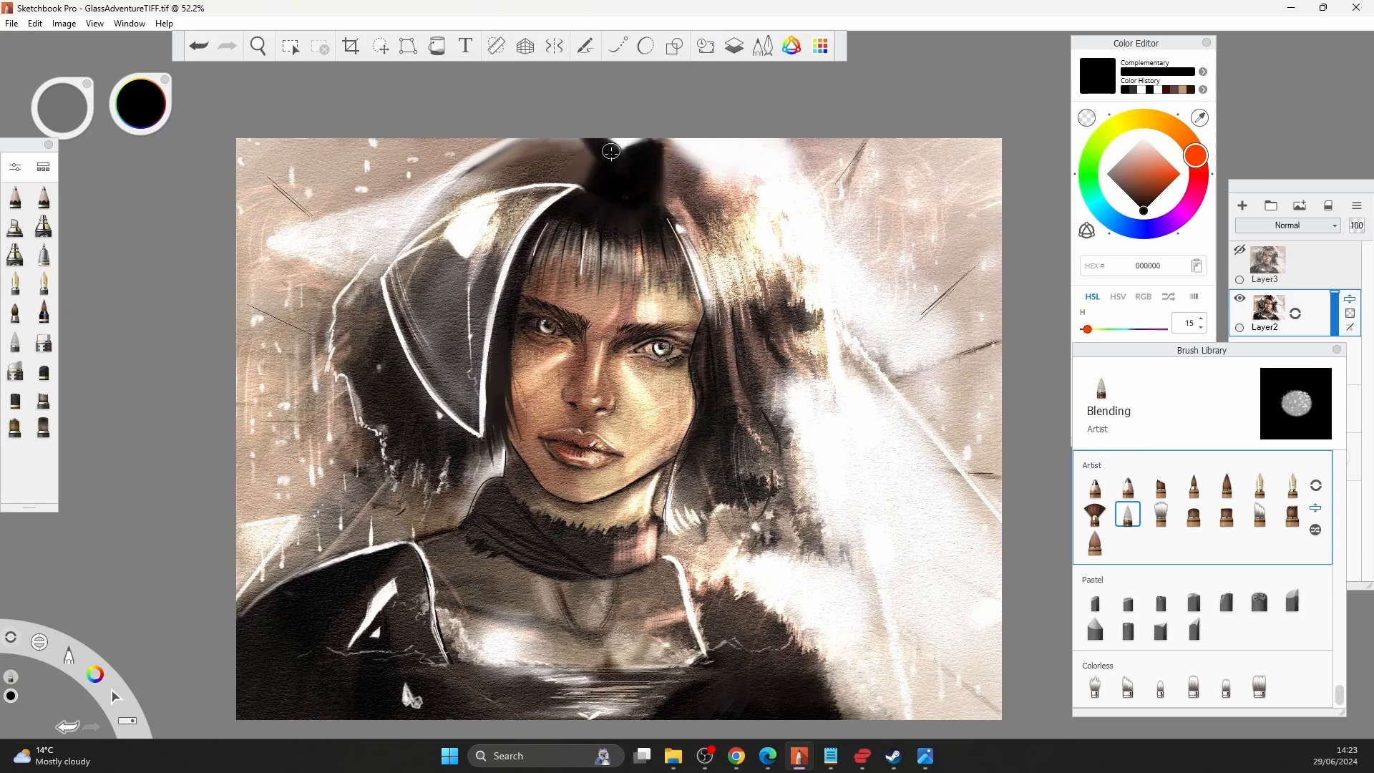
left_click_drag(699, 171, 678, 143)
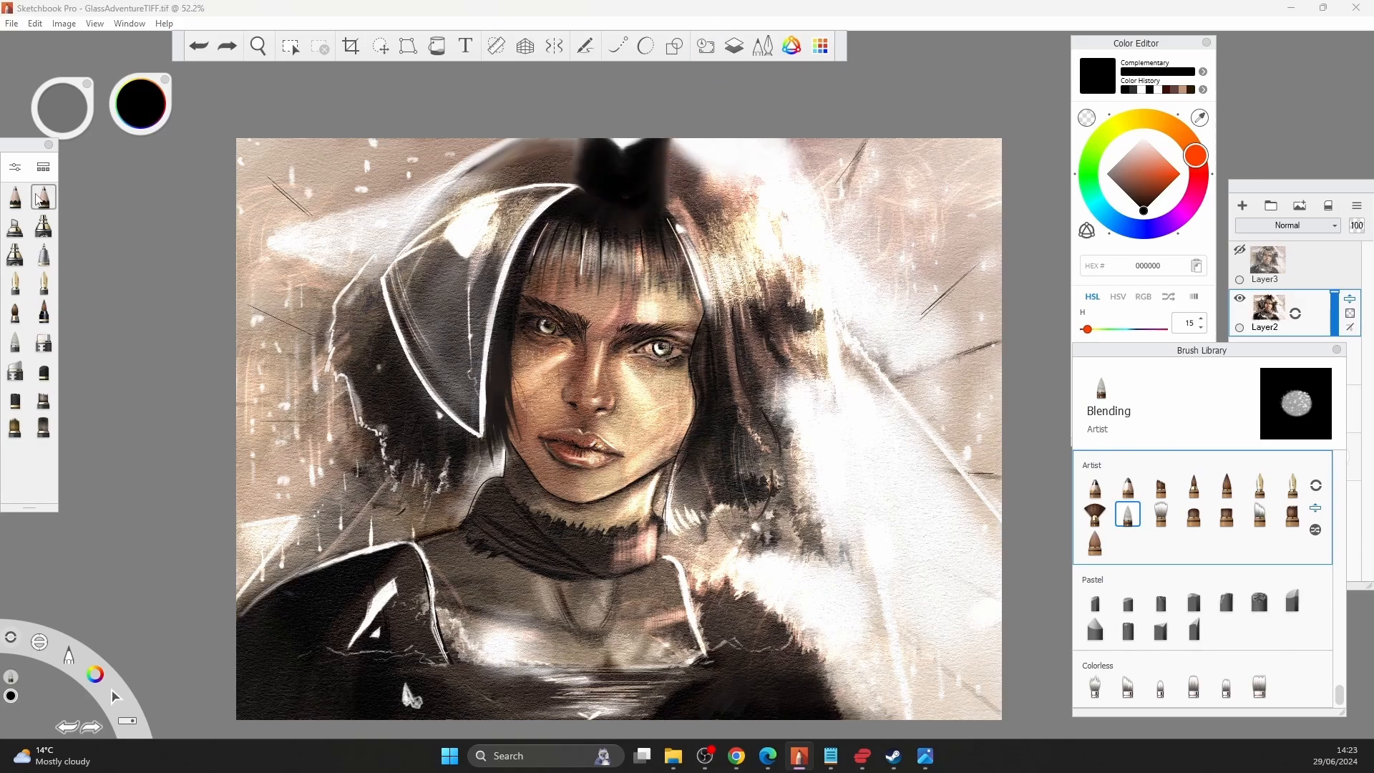
Draw thin white (FFFFFF) lines around the black hood peak with the Primary Pencil copy brush.
left_click(44, 197)
left_click(1143, 138)
left_click_drag(580, 140, 575, 179)
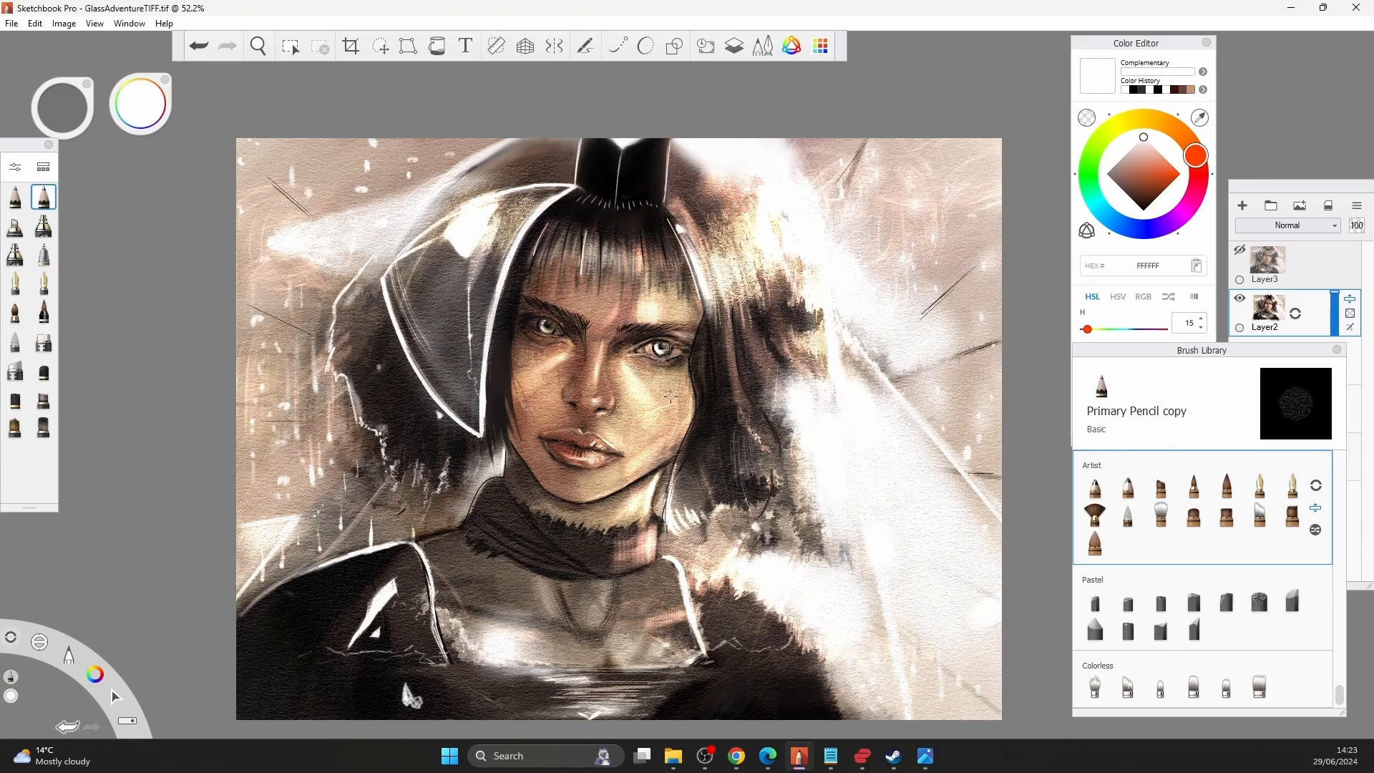
Sample the near-black 171411 and shade the chest below the scarf with the Flow Airbrush at size 20.
left_click(520, 147, "alt")
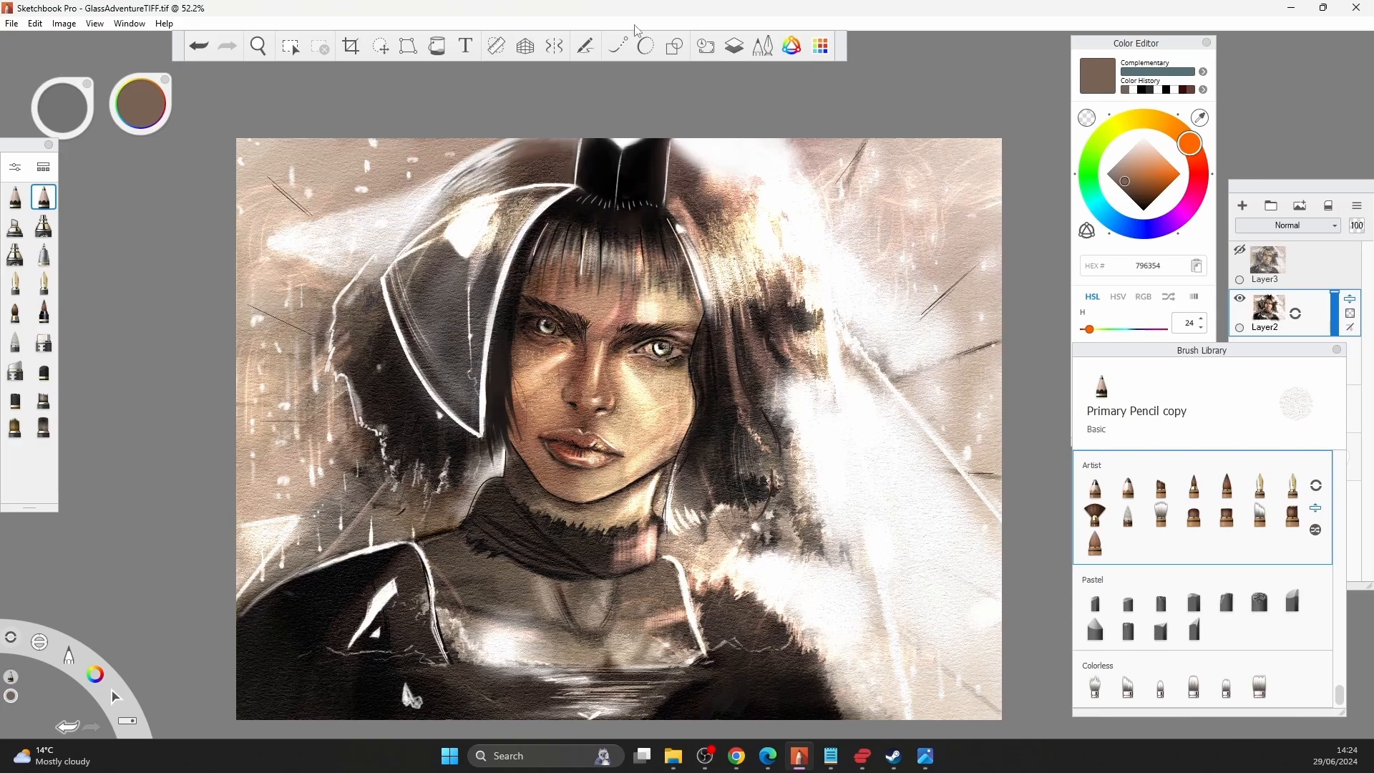
key("]")
left_click(505, 358, "alt")
left_click(44, 226)
key("]")
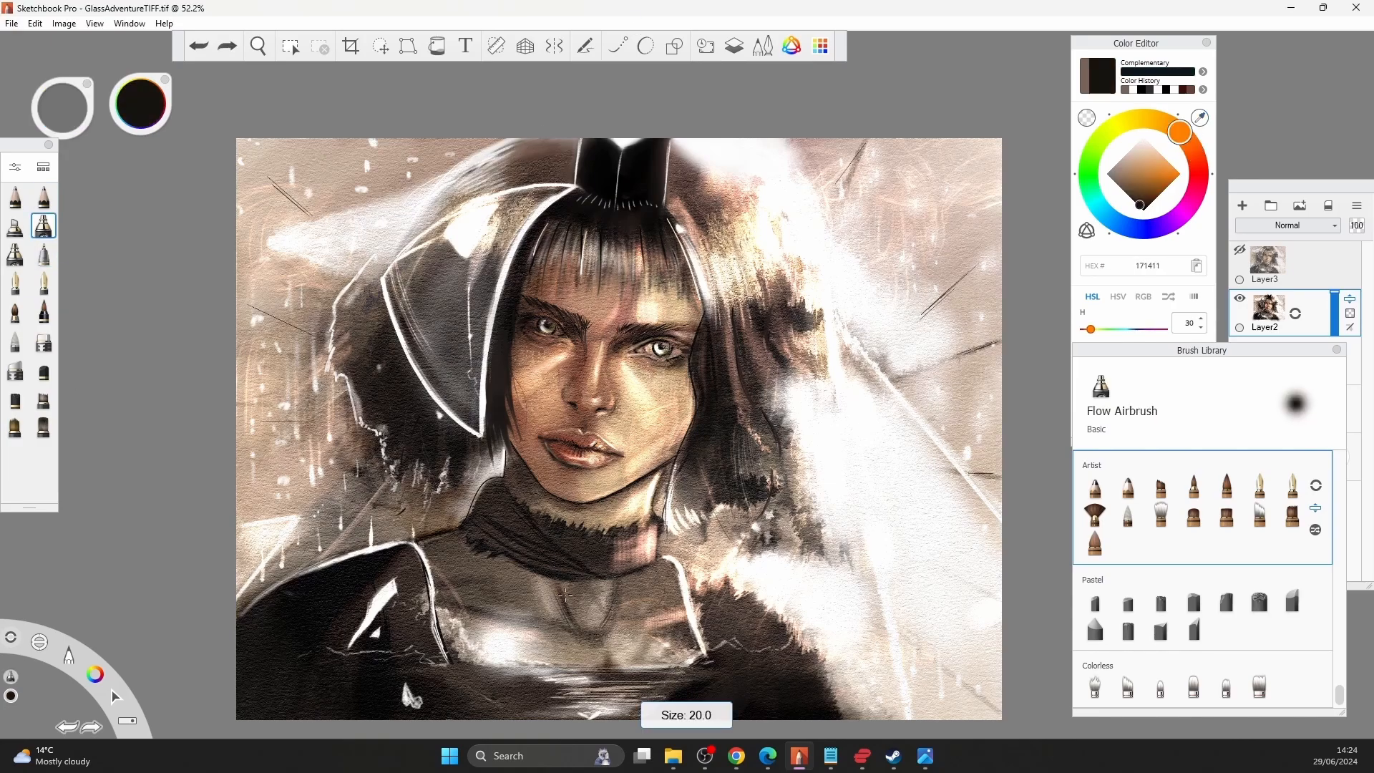
left_click_drag(566, 590, 604, 624)
Airbrush white (FFFFFF) highlights across the collarbone with the Flow Airbrush, undoing the last stroke.
left_click(1143, 137)
key("]")
mouse_move(690, 608)
left_mouse_down()
mouse_move(624, 629)
mouse_move(634, 622)
left_mouse_up()
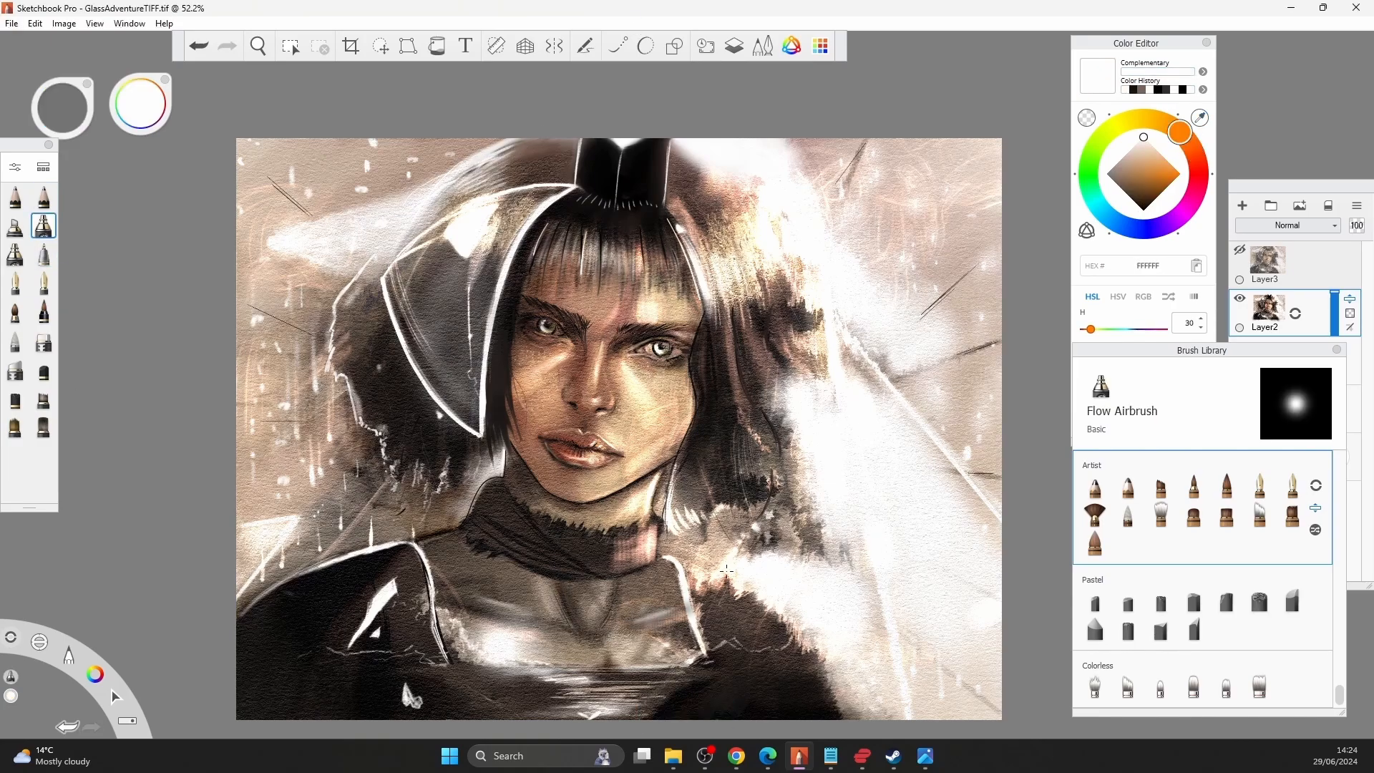
key("ctrl+z")
key("[")
Paint translucent white diagonal bands across the hood's dark side panel with the Streaky pastel brush.
left_click(1194, 599)
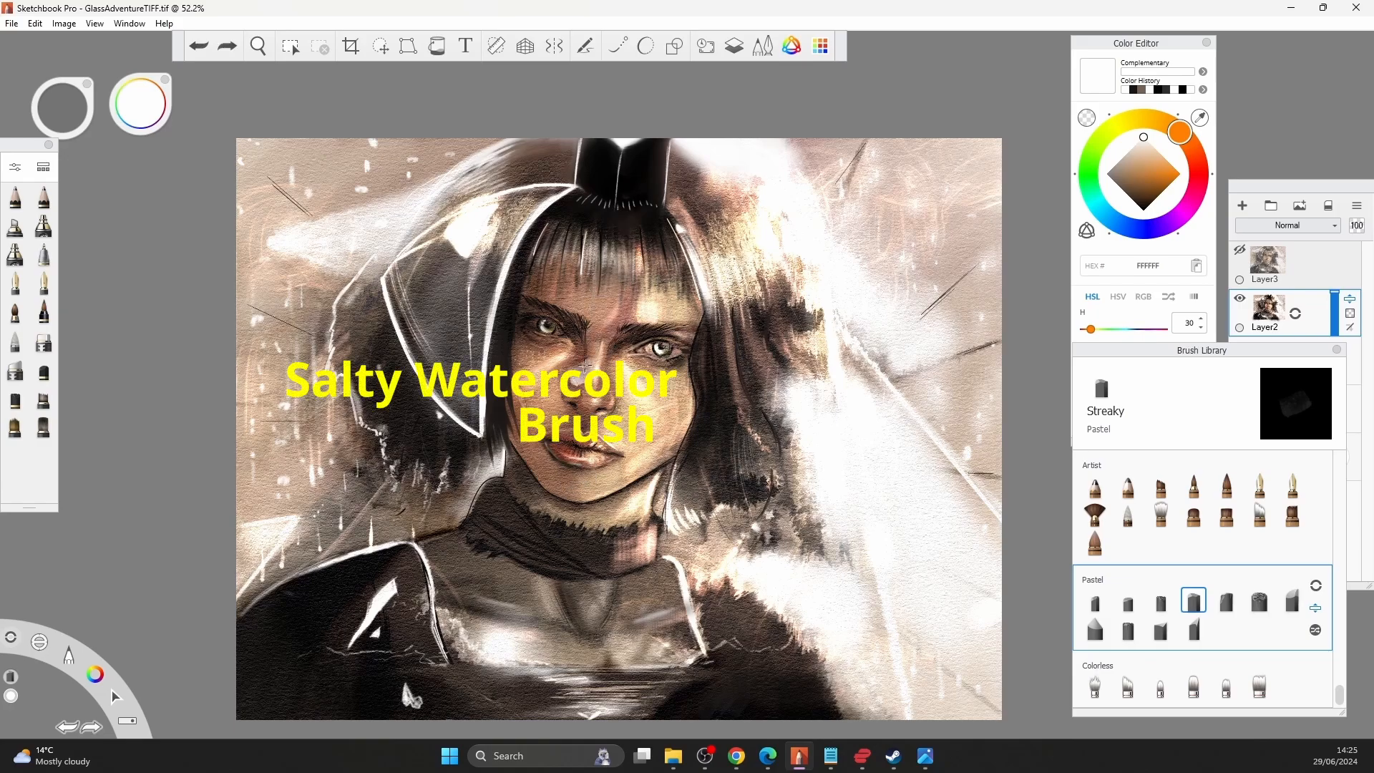
left_click_drag(392, 278, 423, 351)
left_click_drag(415, 256, 461, 314)
Lighten the hood's outer edge with white strokes at size 13.6 and brighten the end of the light beam beside it.
key("[")
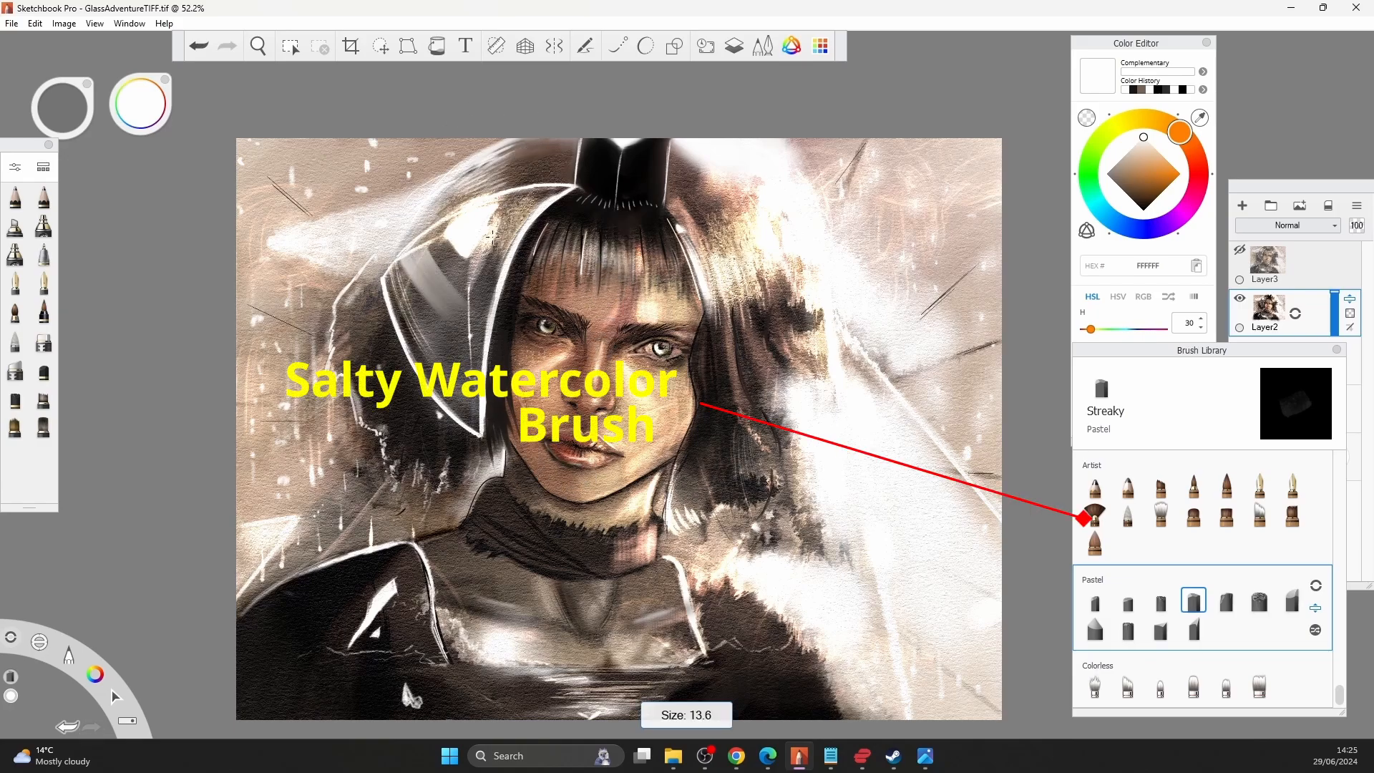
mouse_move(398, 198)
left_mouse_down()
mouse_move(304, 230)
mouse_move(375, 267)
left_mouse_up()
mouse_move(390, 220)
left_mouse_down()
mouse_move(353, 252)
mouse_move(385, 213)
left_mouse_up()
left_click_drag(393, 194, 518, 143)
key("[")
left_click_drag(267, 258, 273, 234)
left_click(15, 254)
key("[")
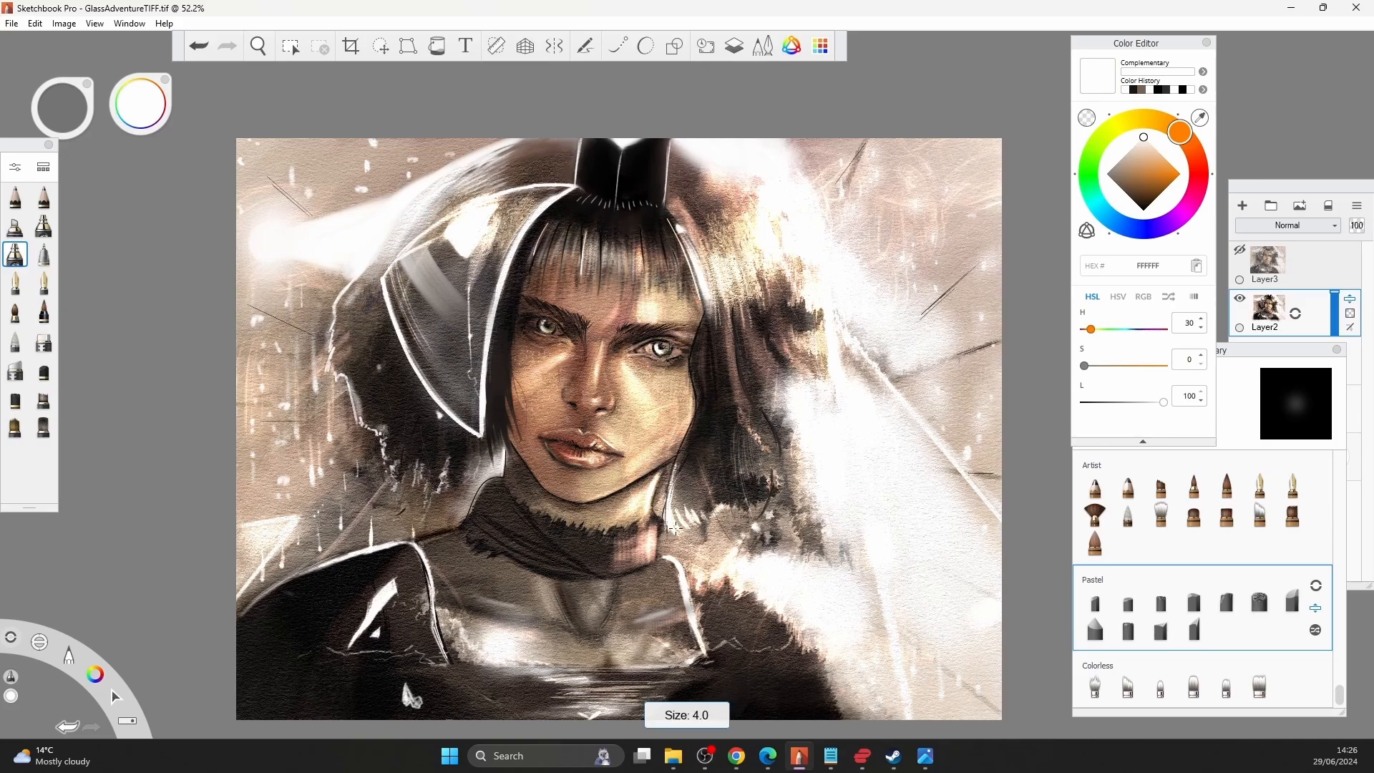
Add stippled white edging along both sides of the black hood peak with the Conceptual 2 brush.
left_click(1226, 513)
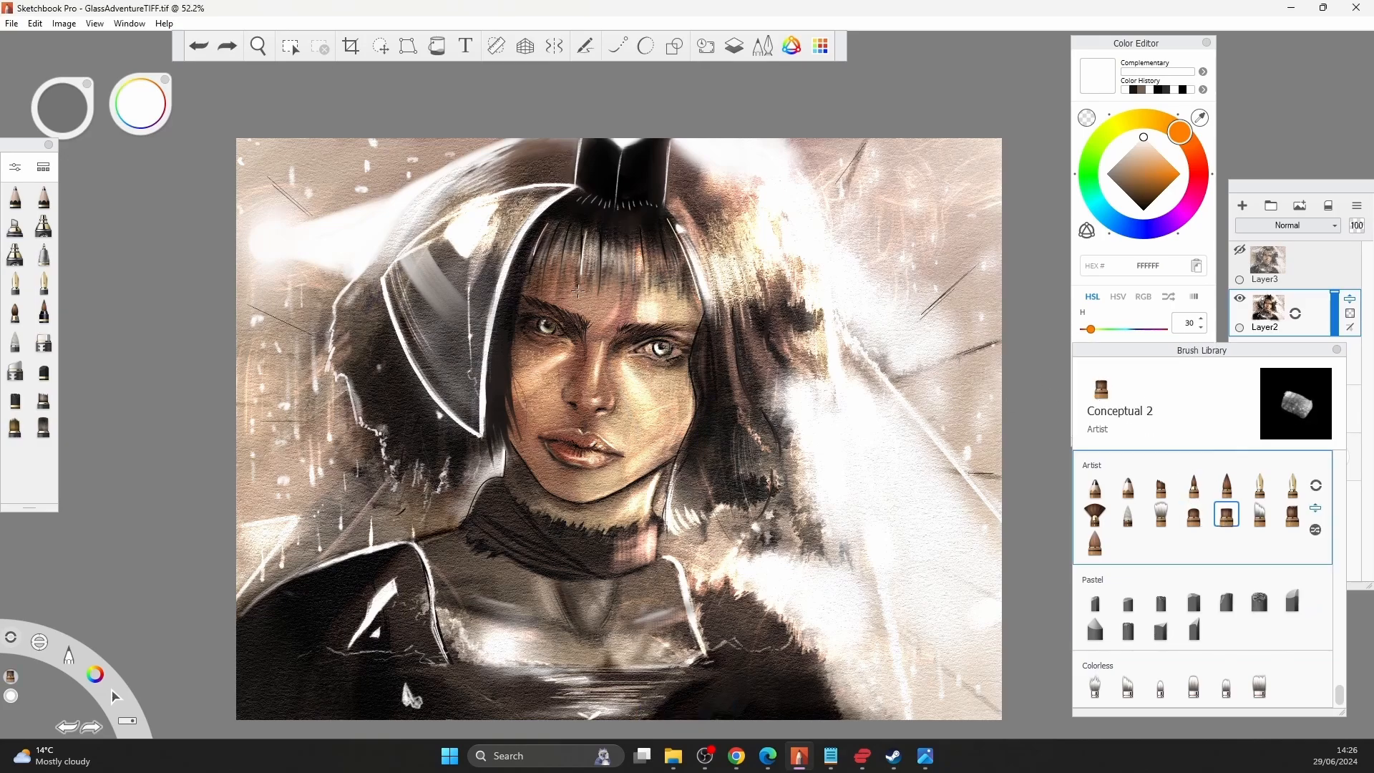
left_click_drag(548, 165, 572, 164)
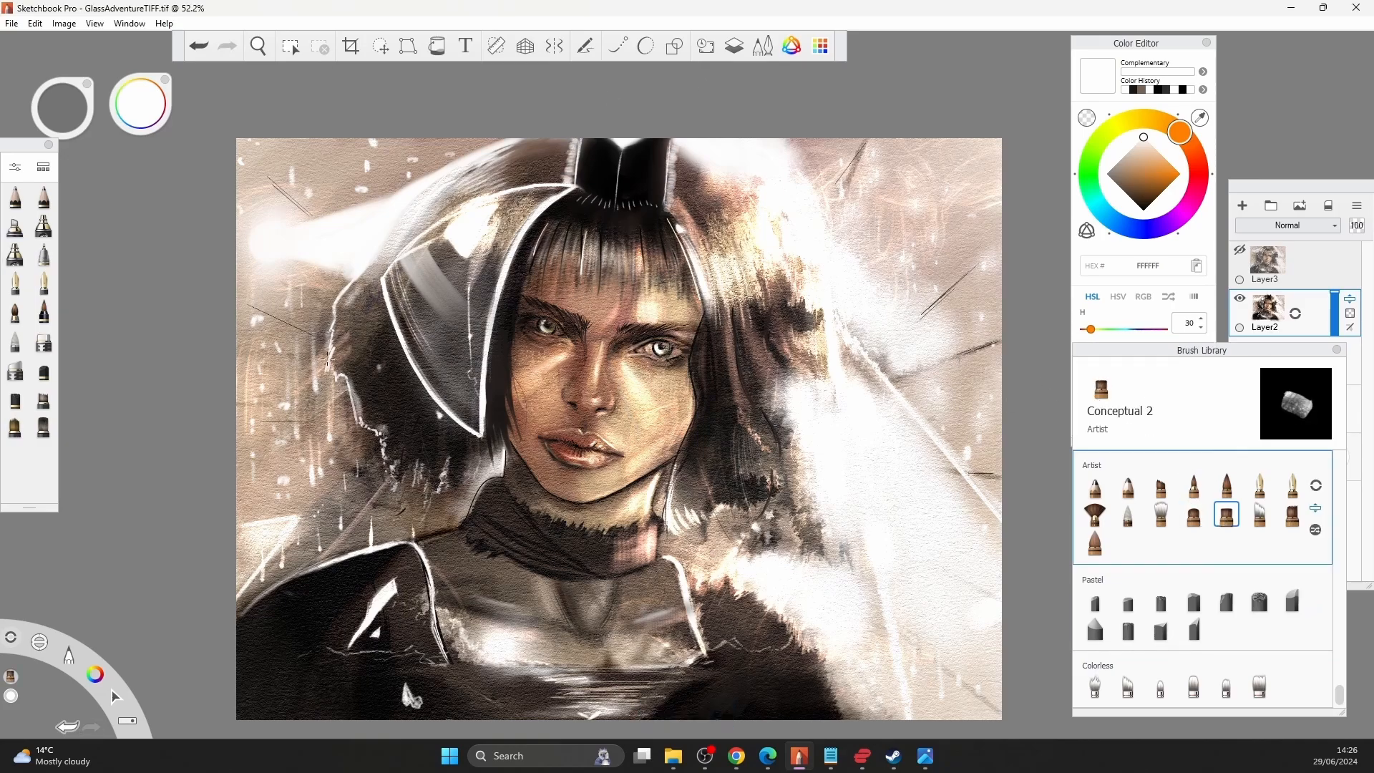
key("[")
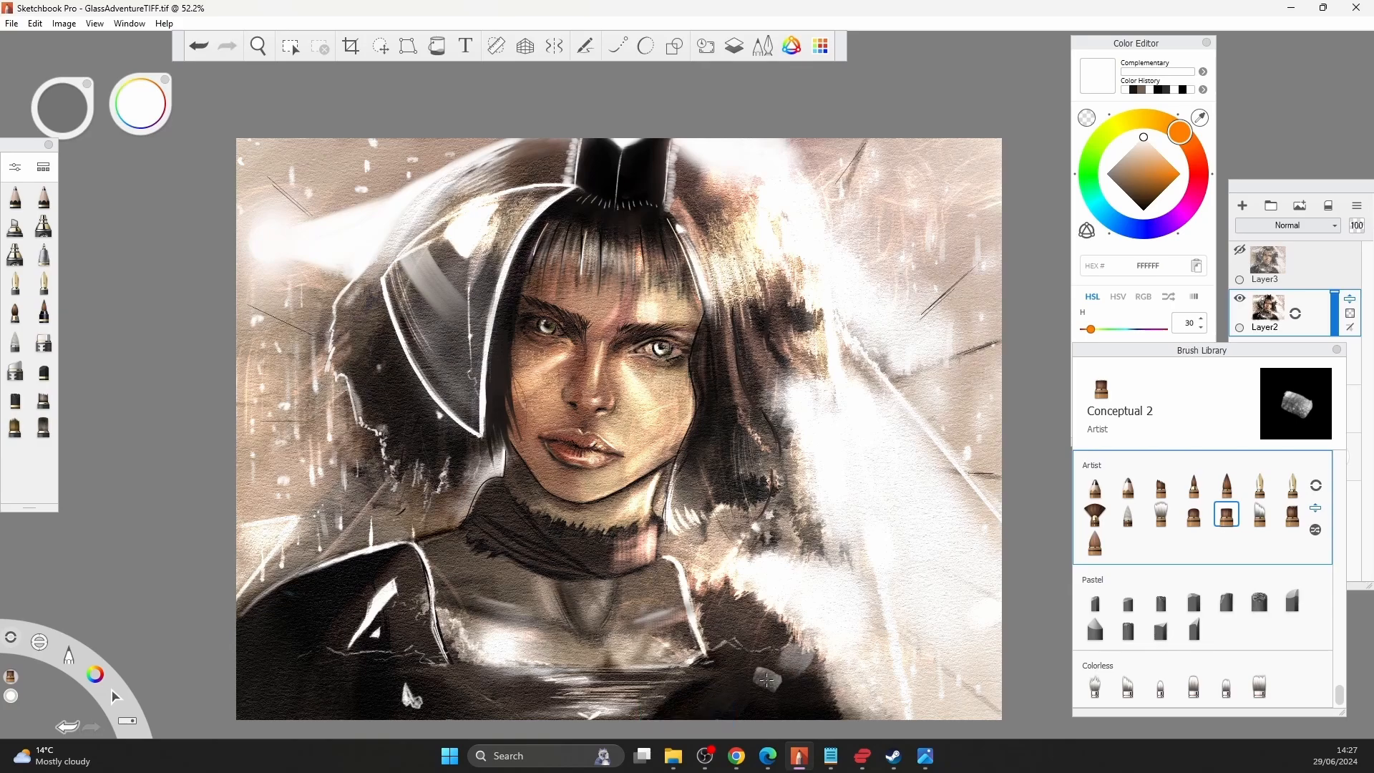
Paint a small dark (25201E) silhouette with white around its base on the water below the chest, undoing the last blending stroke.
key("[")
key("[")
left_click(456, 685, "alt")
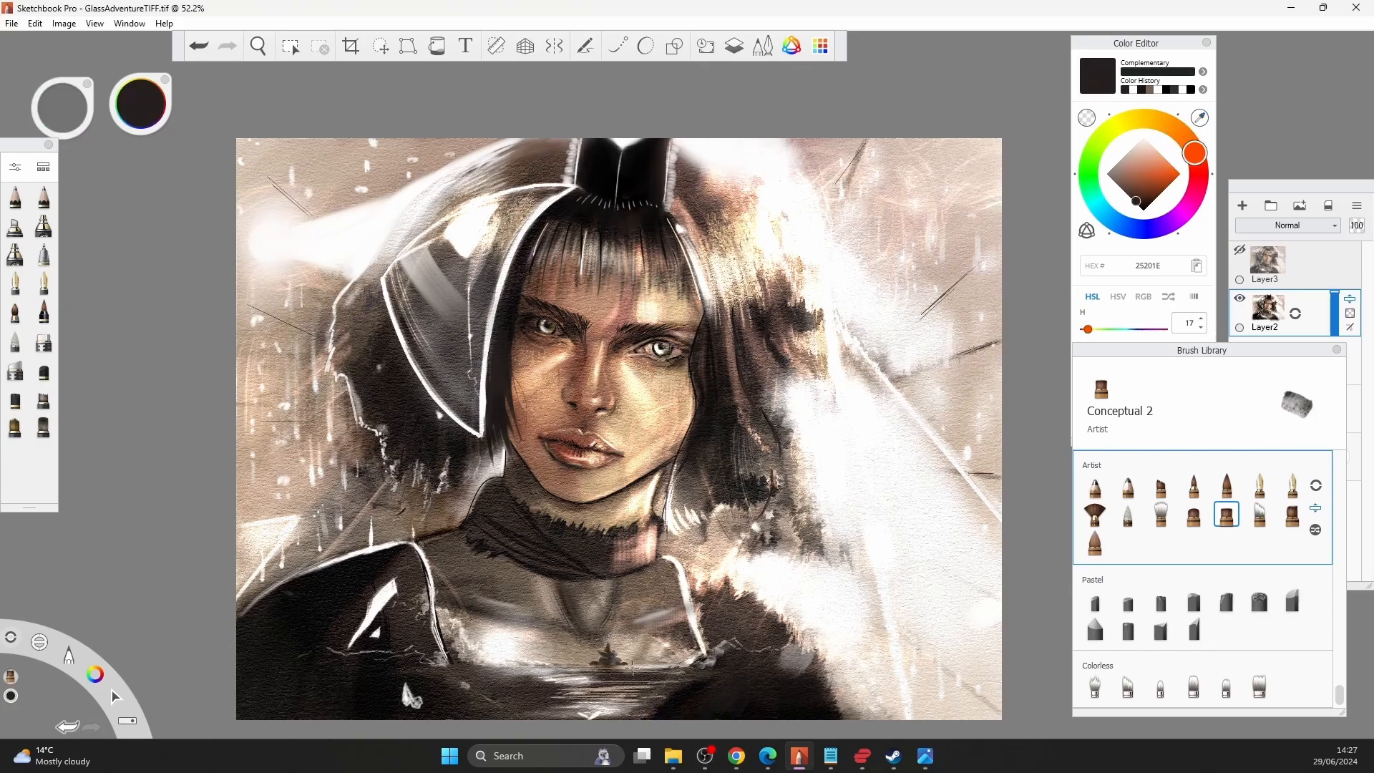
left_click(503, 647, "alt")
mouse_move(585, 664)
left_mouse_down()
mouse_move(549, 669)
mouse_move(605, 648)
left_mouse_up()
key("[")
left_click(1129, 515)
key("[")
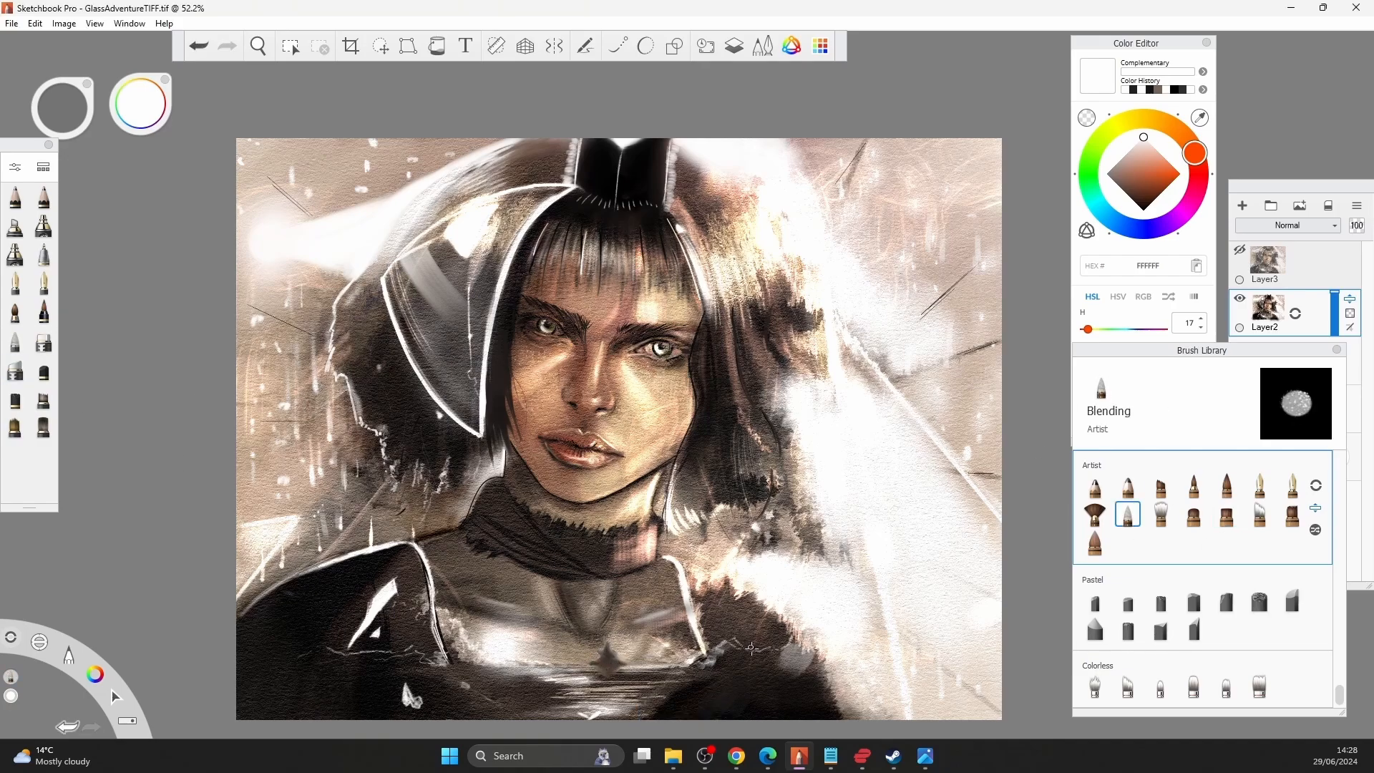
key("ctrl+z")
Sample 201E1B and draw a thin dark vertical line above the small silhouette with the Fountain Pen at size 6.
left_click(752, 648, "alt")
left_click(15, 284)
key("[")
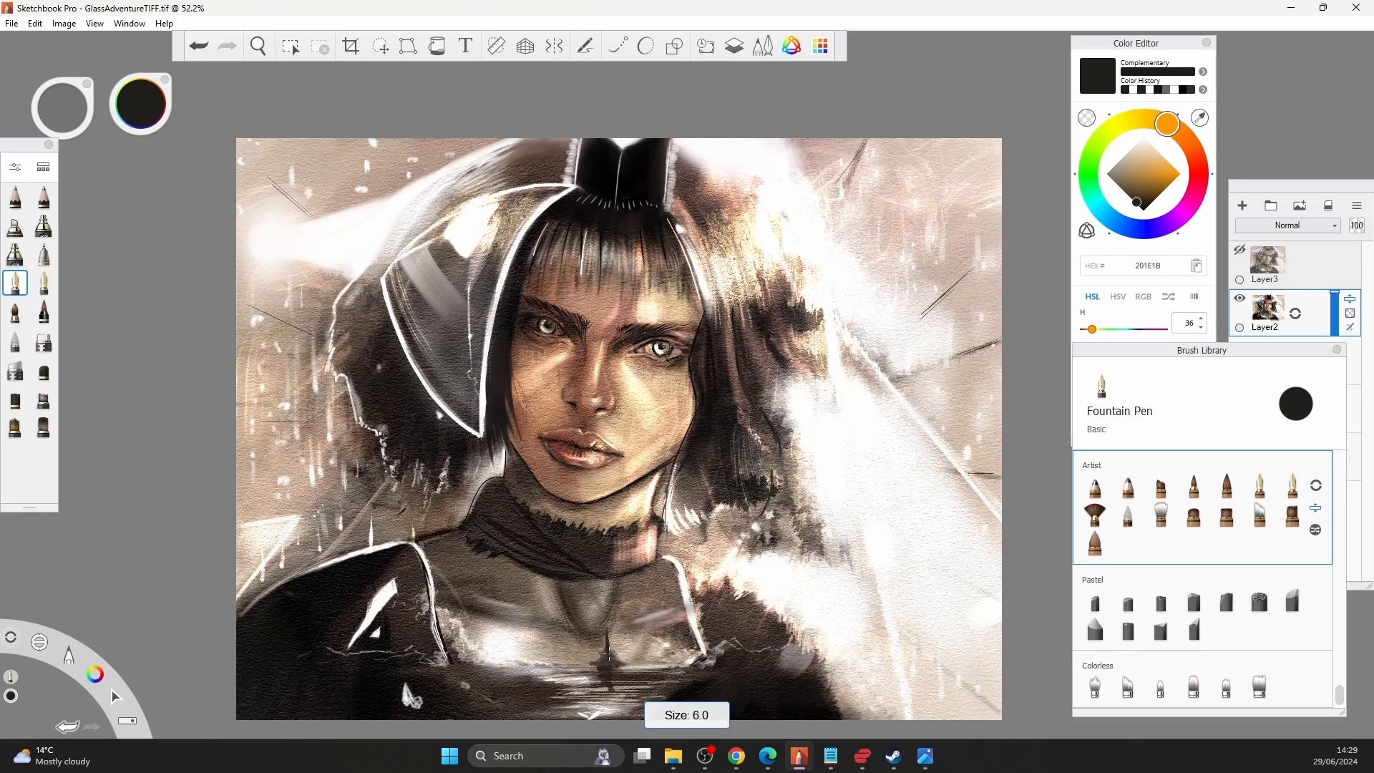
left_click_drag(607, 593, 605, 652)
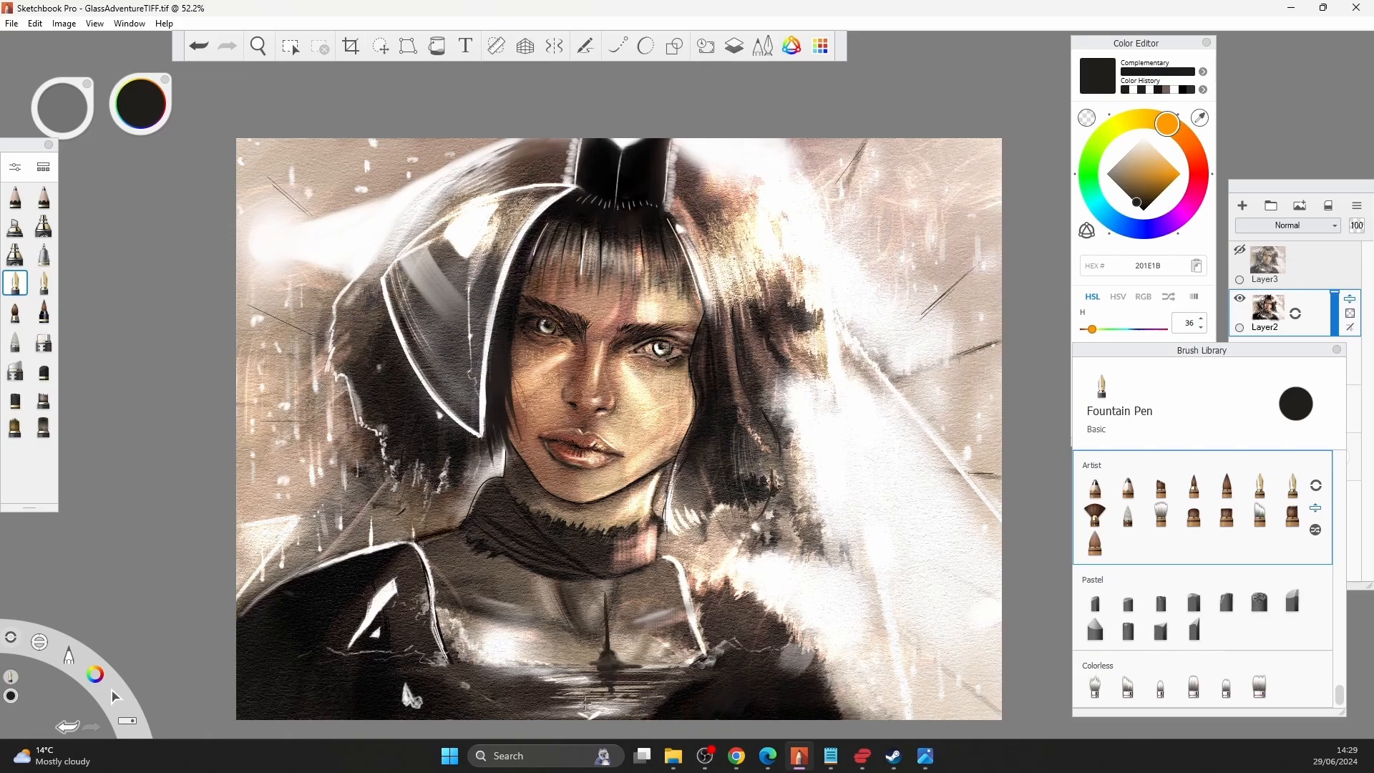
Try an off-white (F1F1F1) Fountain Pen accent on the small silhouette at the waterline and undo it.
left_click(799, 588, "alt")
key("[")
key("]")
left_click_drag(597, 660, 586, 668)
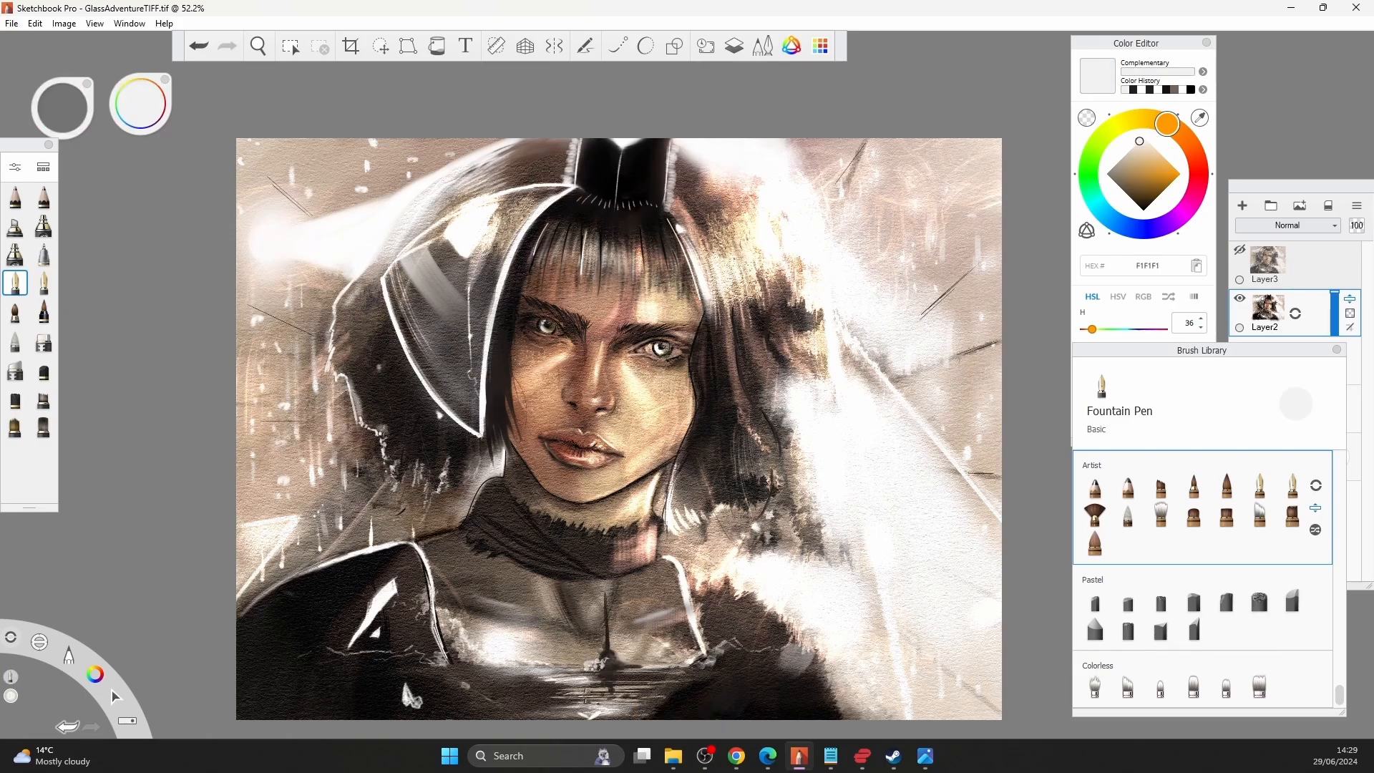
left_click(528, 676, "alt")
key("ctrl+z")
Soften the vertical line and silhouette on the chest with the Artist Blending brush.
left_click(1127, 514)
mouse_move(605, 588)
left_mouse_down()
mouse_move(586, 666)
mouse_move(623, 669)
mouse_move(614, 660)
mouse_move(595, 676)
mouse_move(619, 683)
mouse_move(760, 601)
mouse_move(741, 573)
mouse_move(598, 666)
left_mouse_up()
key("[")
key("[")
Paint mist over the chest and around the silhouette's base with Salty Watercolor, using sampled AEA391 and F6F6F6.
left_click(760, 598, "alt")
left_click(760, 598, "alt")
left_click(1095, 514)
key("[")
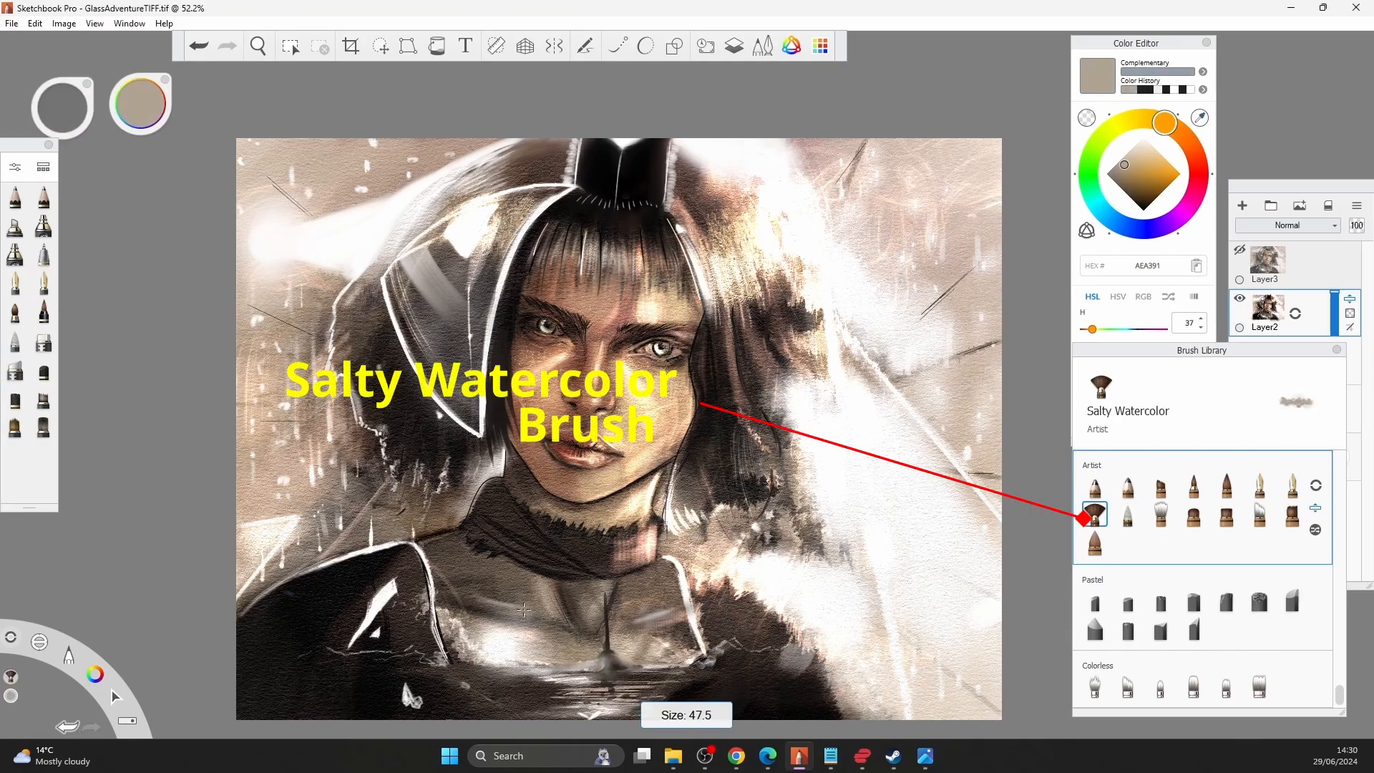
left_click_drag(524, 609, 503, 606)
left_click(498, 641, "alt")
left_click_drag(593, 662, 606, 660)
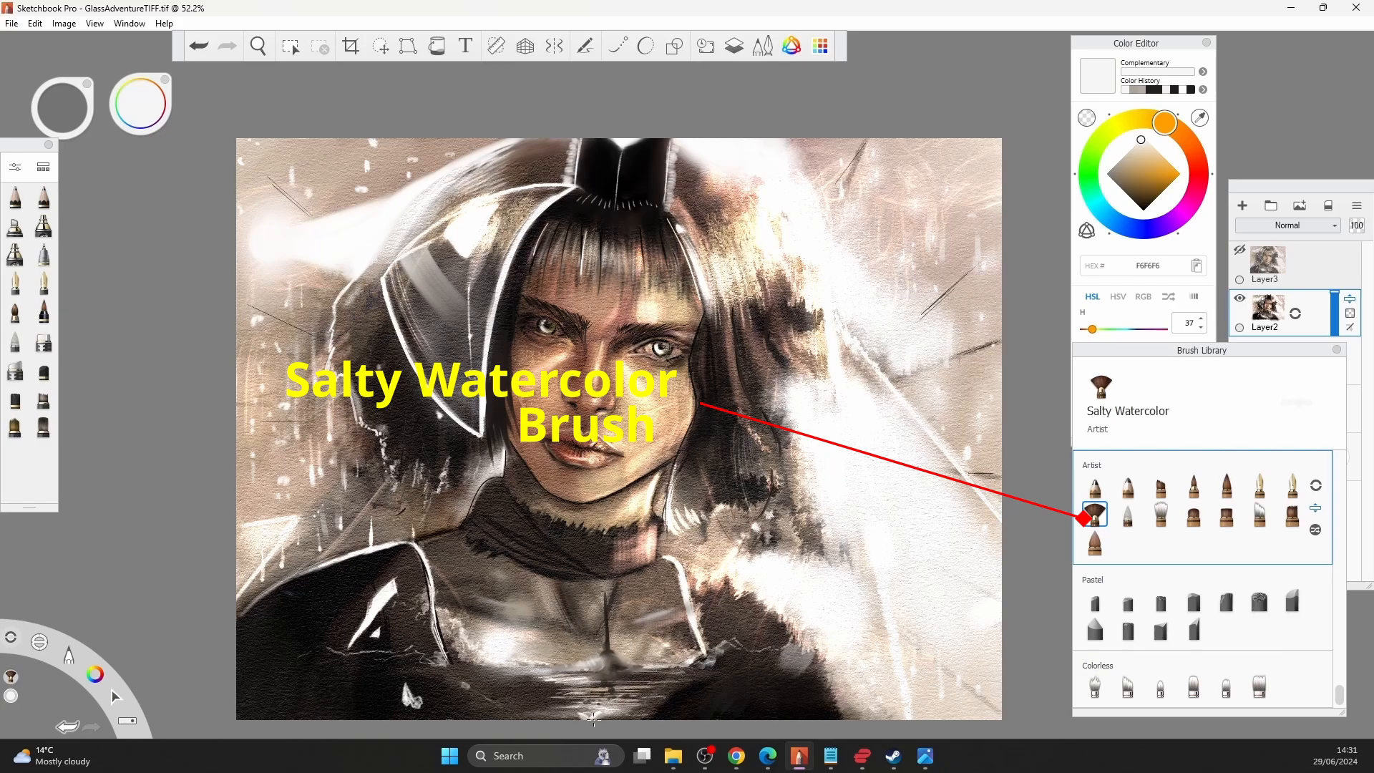
Sample 0C0907 and extend the dark shoulder into a rising cloudy mass toward the painting's lower-right corner with Salty Watercolor.
left_click(808, 673, "alt")
left_click_drag(830, 674, 895, 716)
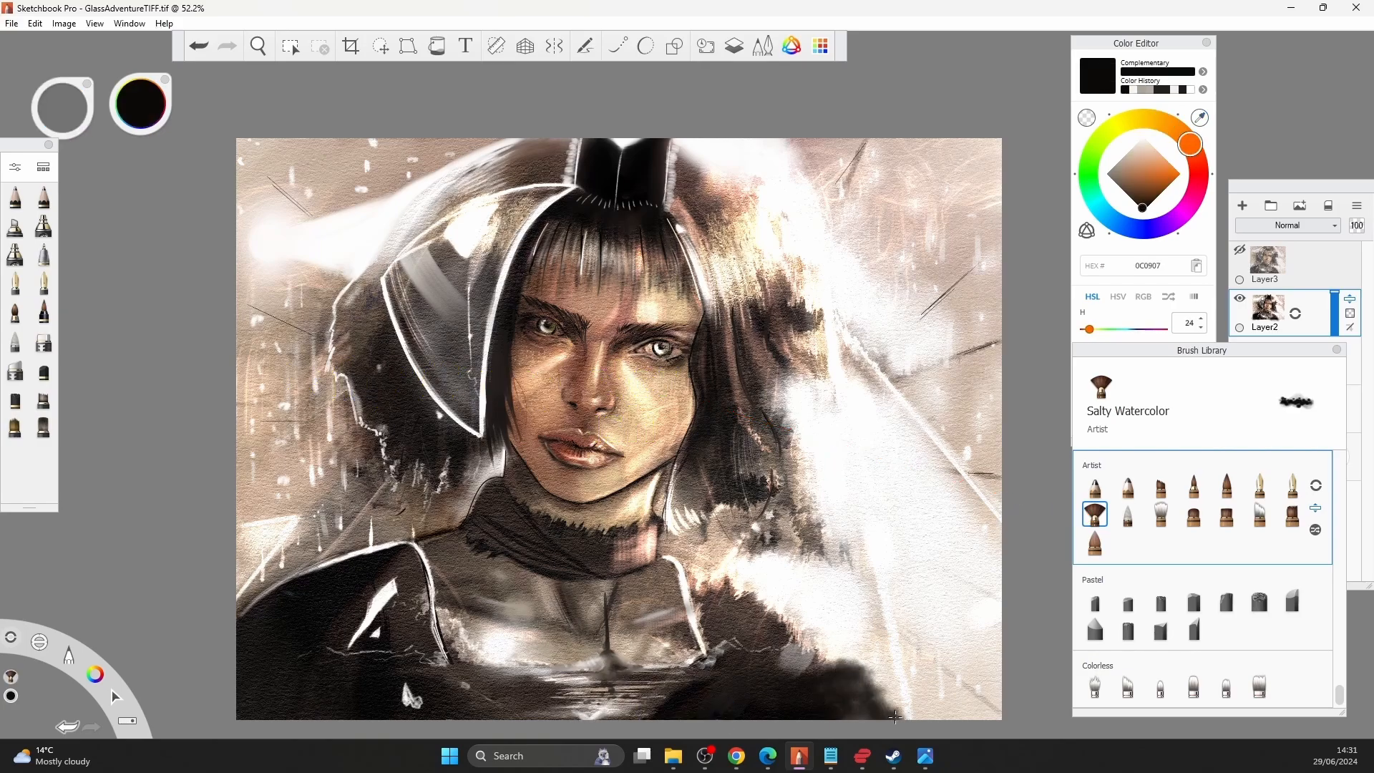
key("[")
mouse_move(847, 647)
left_mouse_down()
mouse_move(850, 624)
mouse_move(882, 698)
left_mouse_up()
key("[")
key("[")
mouse_move(831, 624)
left_mouse_down()
mouse_move(820, 593)
mouse_move(868, 589)
mouse_move(840, 609)
left_mouse_up()
Paint white (FFFFFF) Salty Watercolor clouds over the dark shoulder and along the bottom of the painting.
left_click(856, 568, "alt")
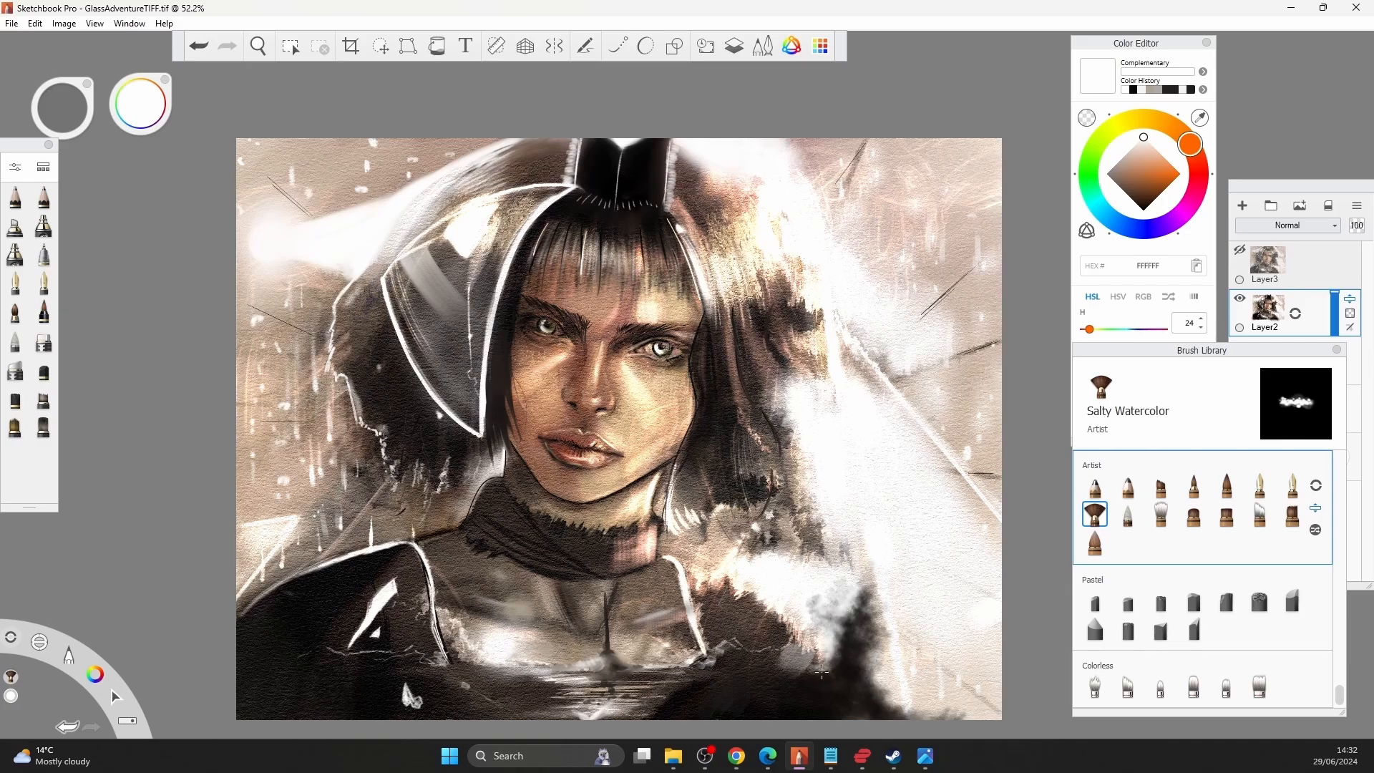
mouse_move(822, 672)
left_mouse_down()
mouse_move(733, 654)
mouse_move(705, 669)
left_mouse_up()
left_click_drag(874, 711, 996, 707)
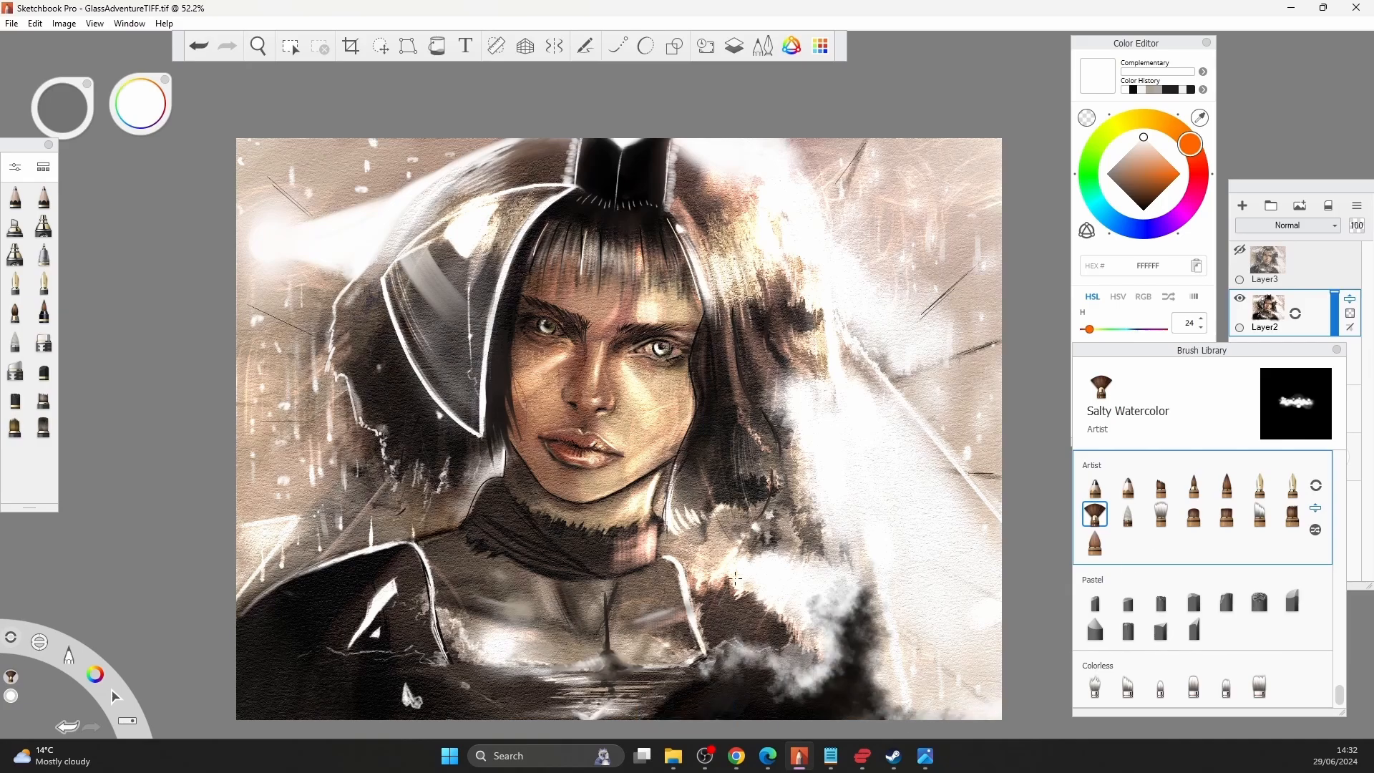
Smear the dark cloud mass downward into a sloping form with an enlarged Smudge Pen.
left_click(15, 400)
left_click(15, 340)
key("]")
key("]")
mouse_move(860, 620)
left_mouse_down()
mouse_move(848, 678)
mouse_move(814, 687)
mouse_move(786, 612)
mouse_move(660, 610)
mouse_move(689, 685)
mouse_move(749, 659)
mouse_move(841, 688)
mouse_move(795, 702)
left_mouse_up()
left_click_drag(876, 632, 836, 700)
key("[")
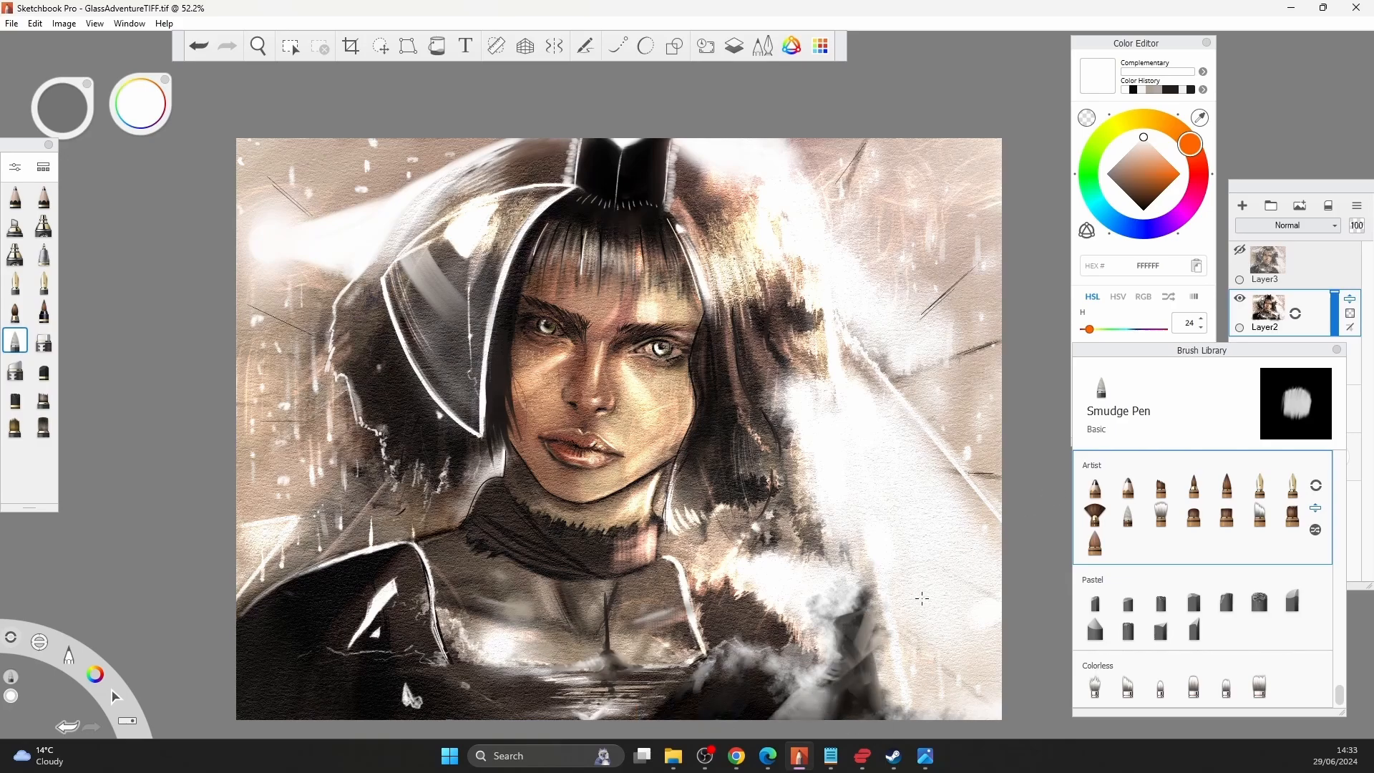
Sample 212121 and shape the smudged mass into a small dark figure with the Conceptual 2 brush, undoing the last stroke.
left_click(15, 198)
key("[")
left_click(858, 644, "alt")
left_click(1226, 515)
left_click_drag(867, 595, 842, 617)
key("[")
left_click_drag(842, 615, 886, 716)
key("ctrl+z")
Detail the small figure's head and the trailing form at its base with a smaller Conceptual 2 brush.
key("[")
key("[")
mouse_move(870, 591)
left_mouse_down()
mouse_move(883, 623)
mouse_move(882, 600)
left_mouse_up()
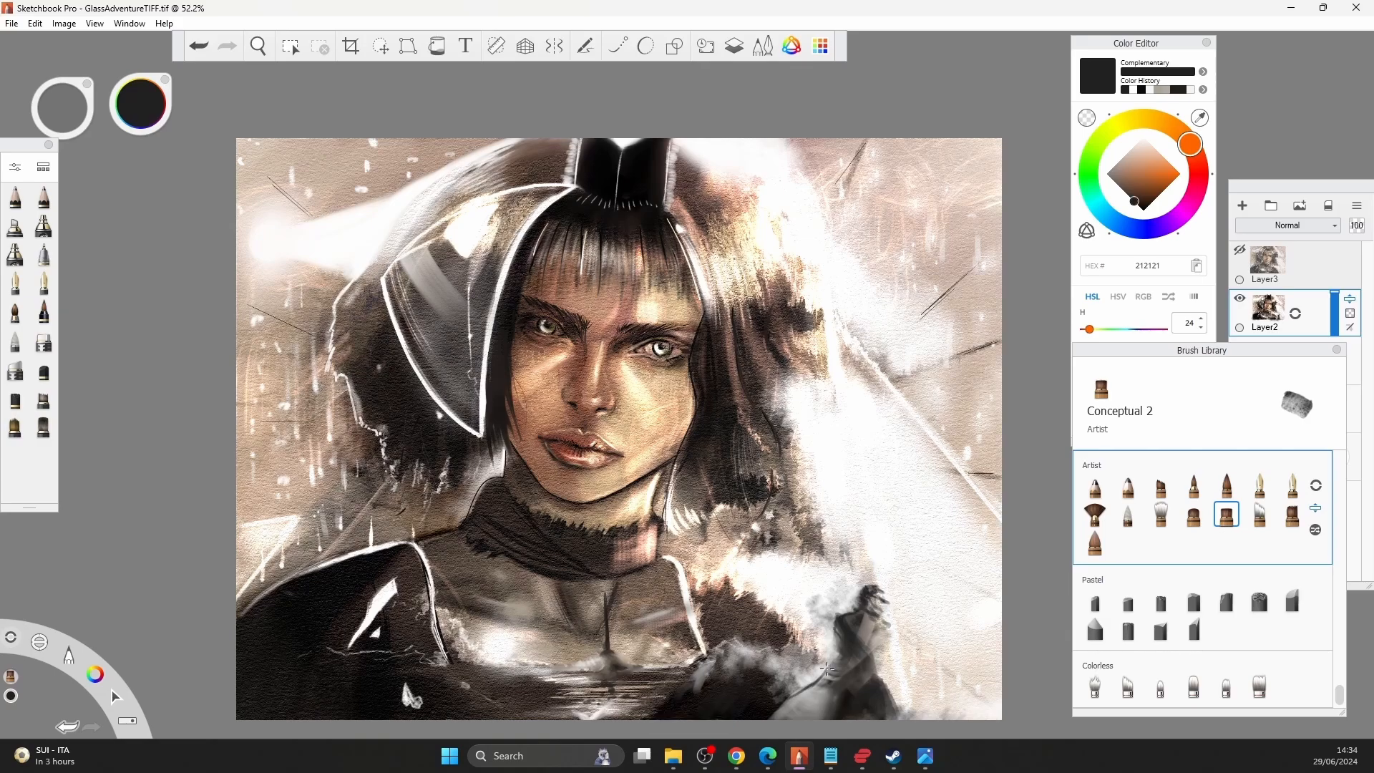
mouse_move(794, 691)
left_mouse_down()
mouse_move(789, 721)
mouse_move(830, 699)
left_mouse_up()
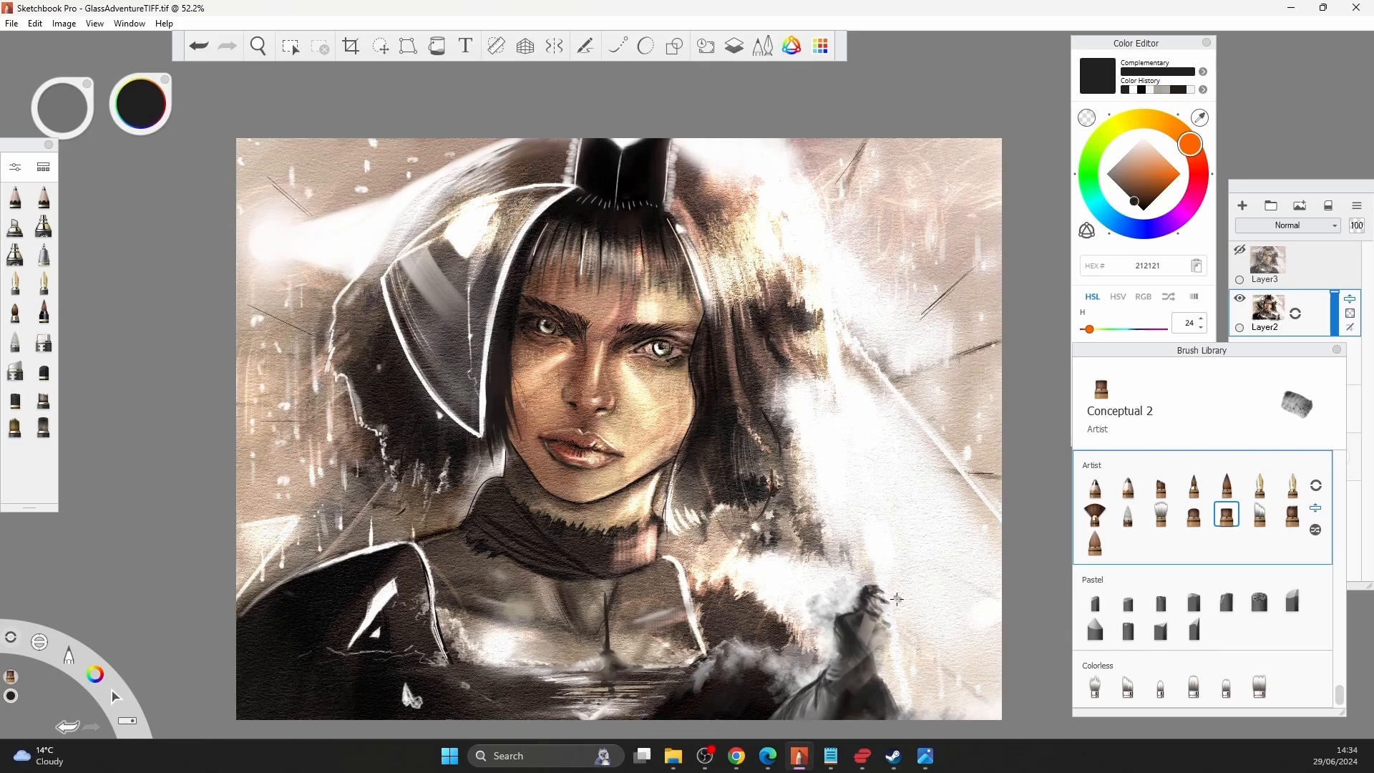
Try dark Conceptual 2 dabs in 211F1D beside the small figure and undo them.
left_click(897, 598, "alt")
left_click_drag(908, 592, 929, 600)
left_click(928, 651)
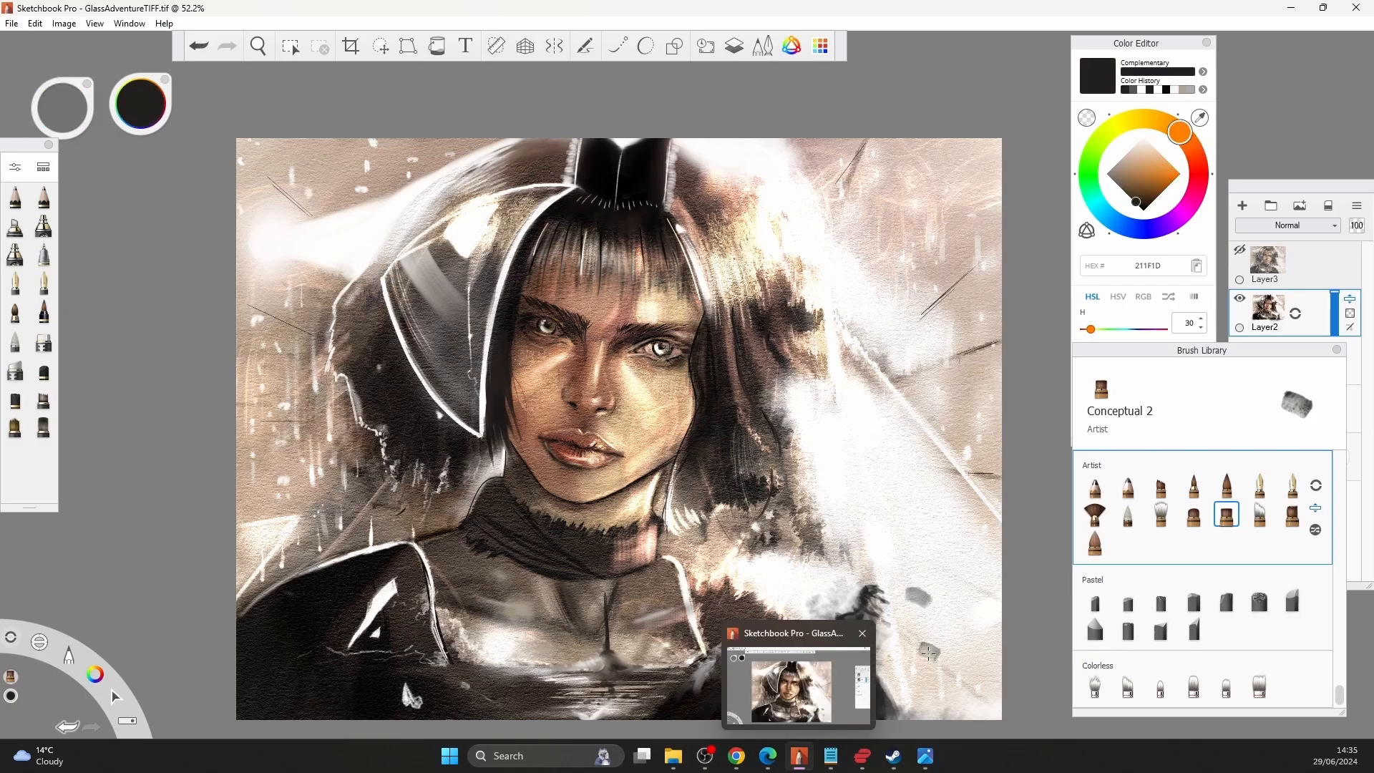
key("ctrl+z")
key("ctrl+z")
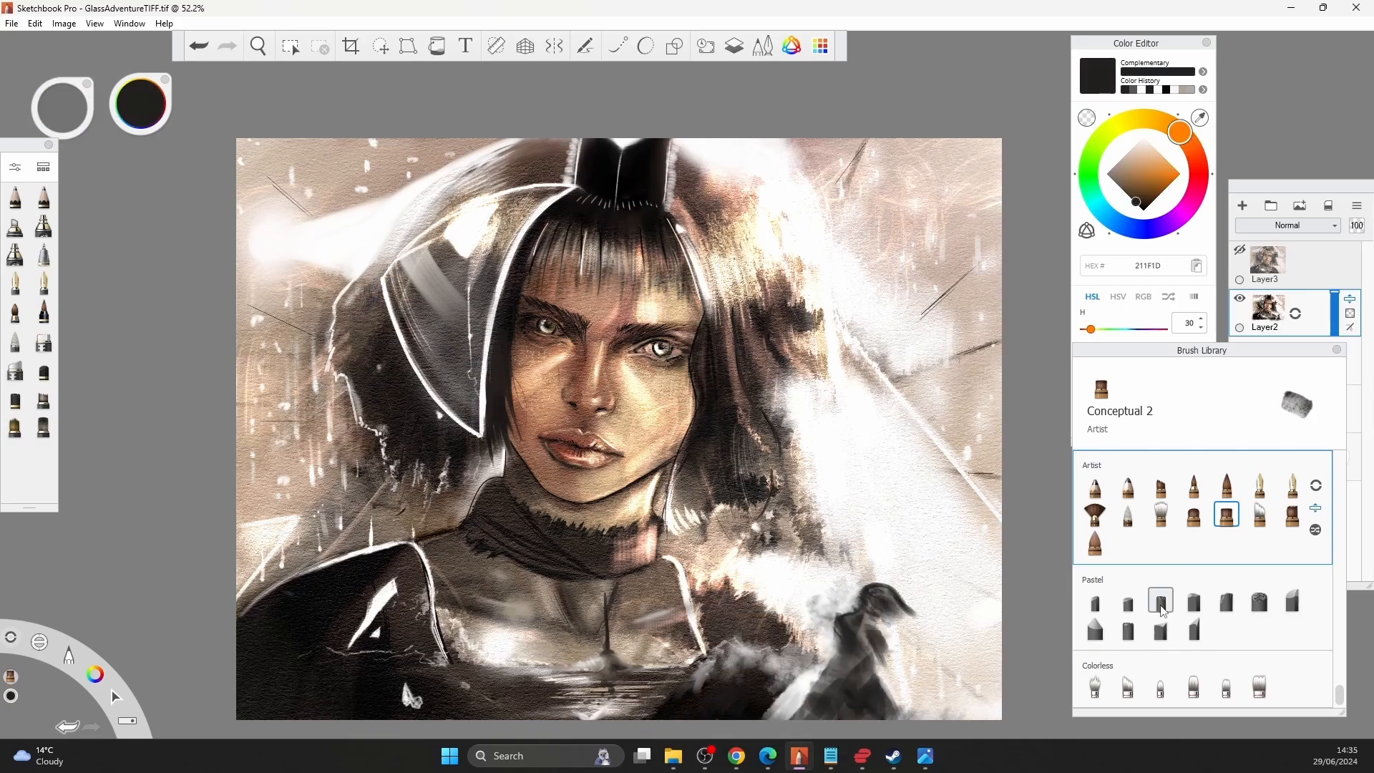
Soften the small figure and the clouds beside it with the Wash copy brush, reducing the brush size from 20.
left_click(1160, 513)
left_click_drag(860, 618, 879, 676)
key("[")
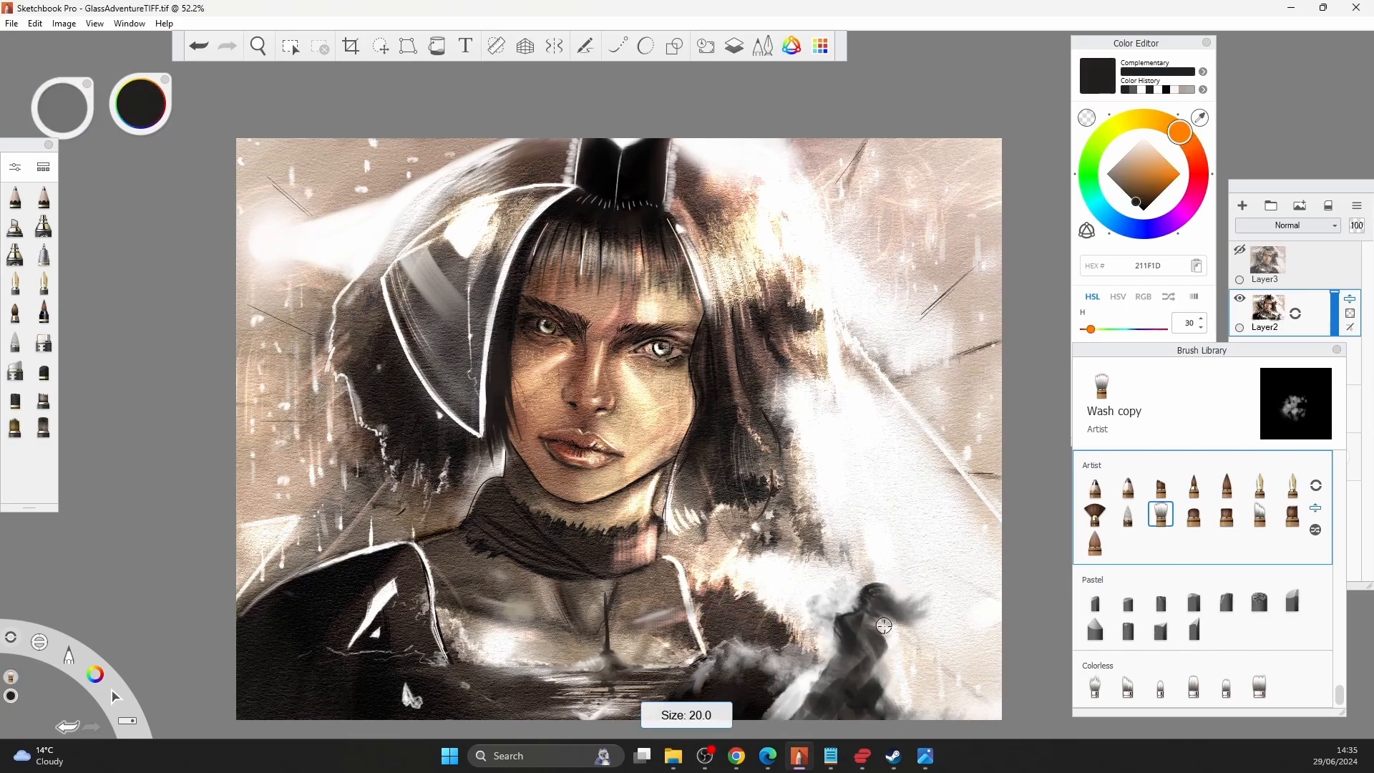
key("[")
left_click_drag(746, 675, 797, 680)
key("[")
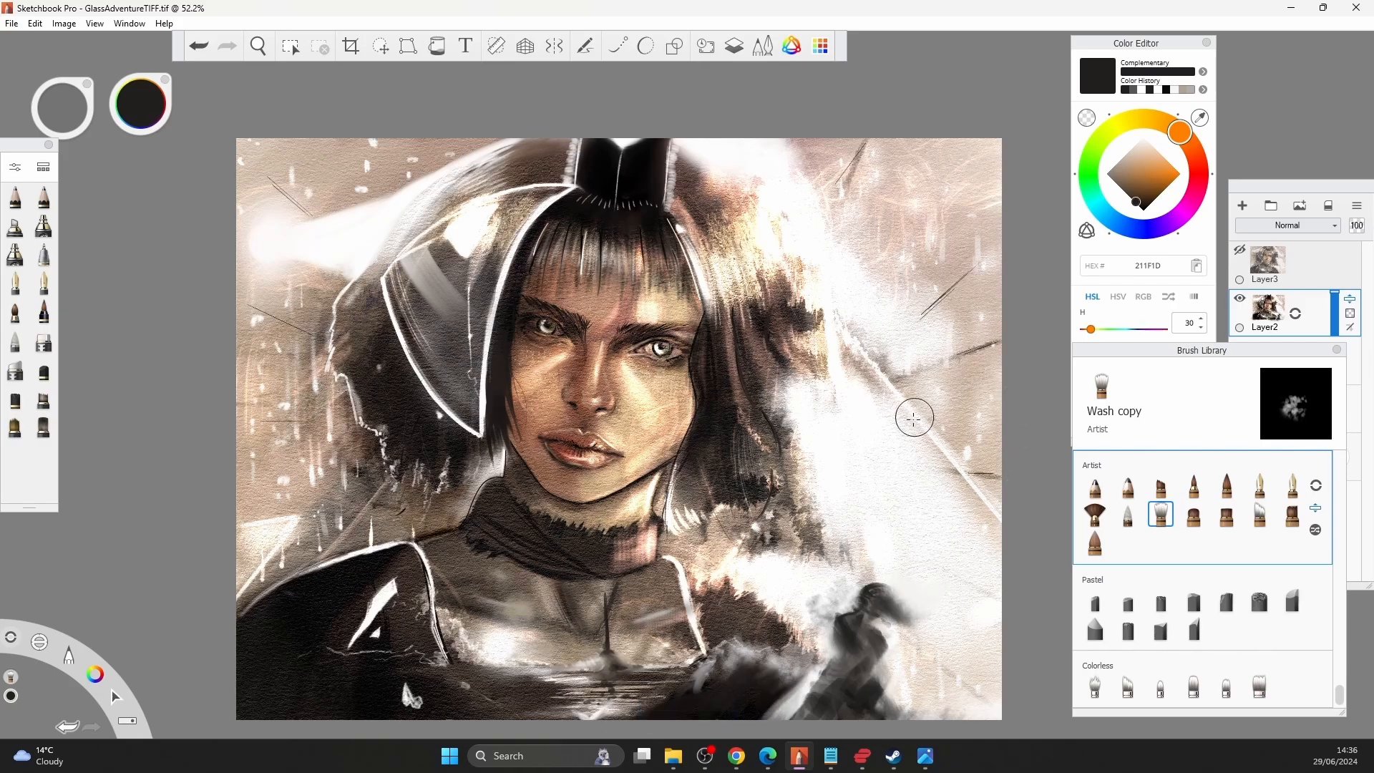
Blend the pale background around the small figure's head with the Wash copy brush and reduce its size.
left_click_drag(840, 543, 818, 585)
key("[")
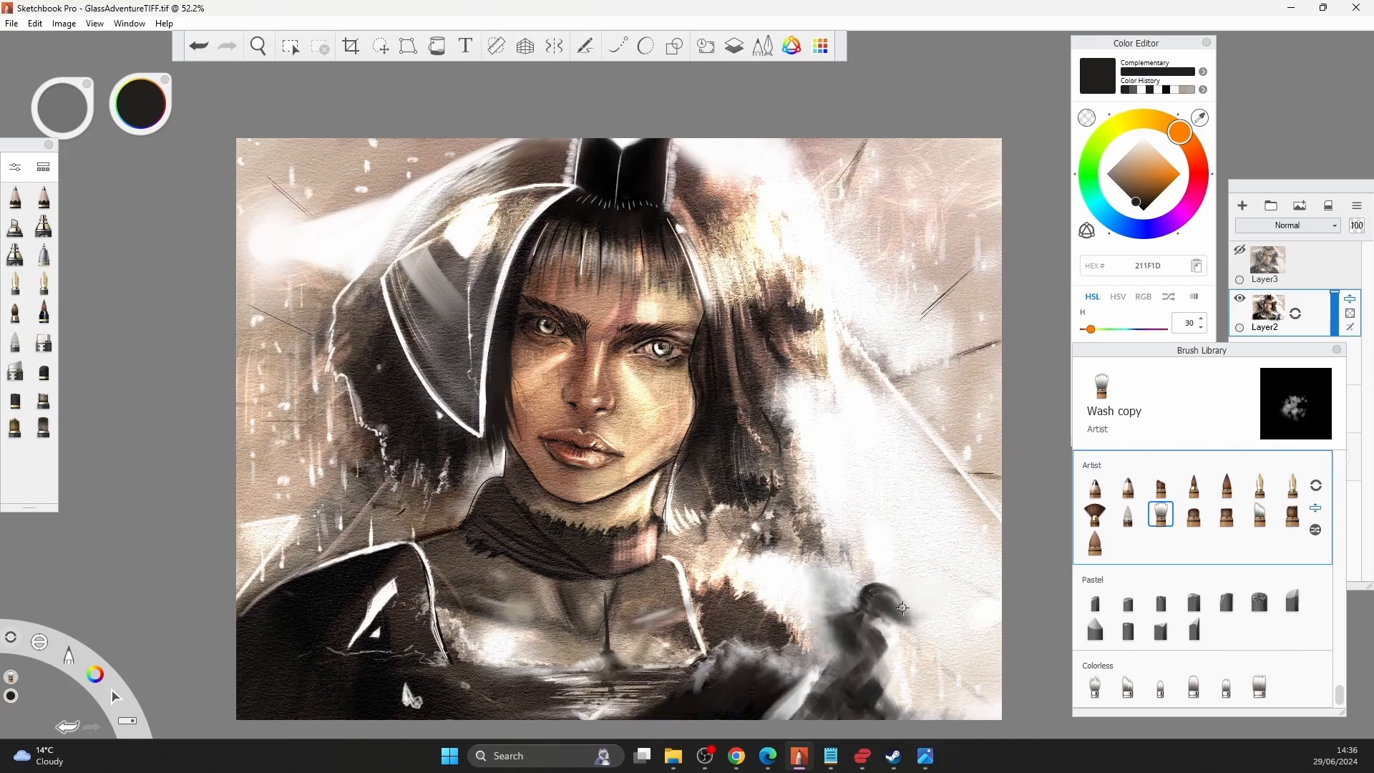
key("[")
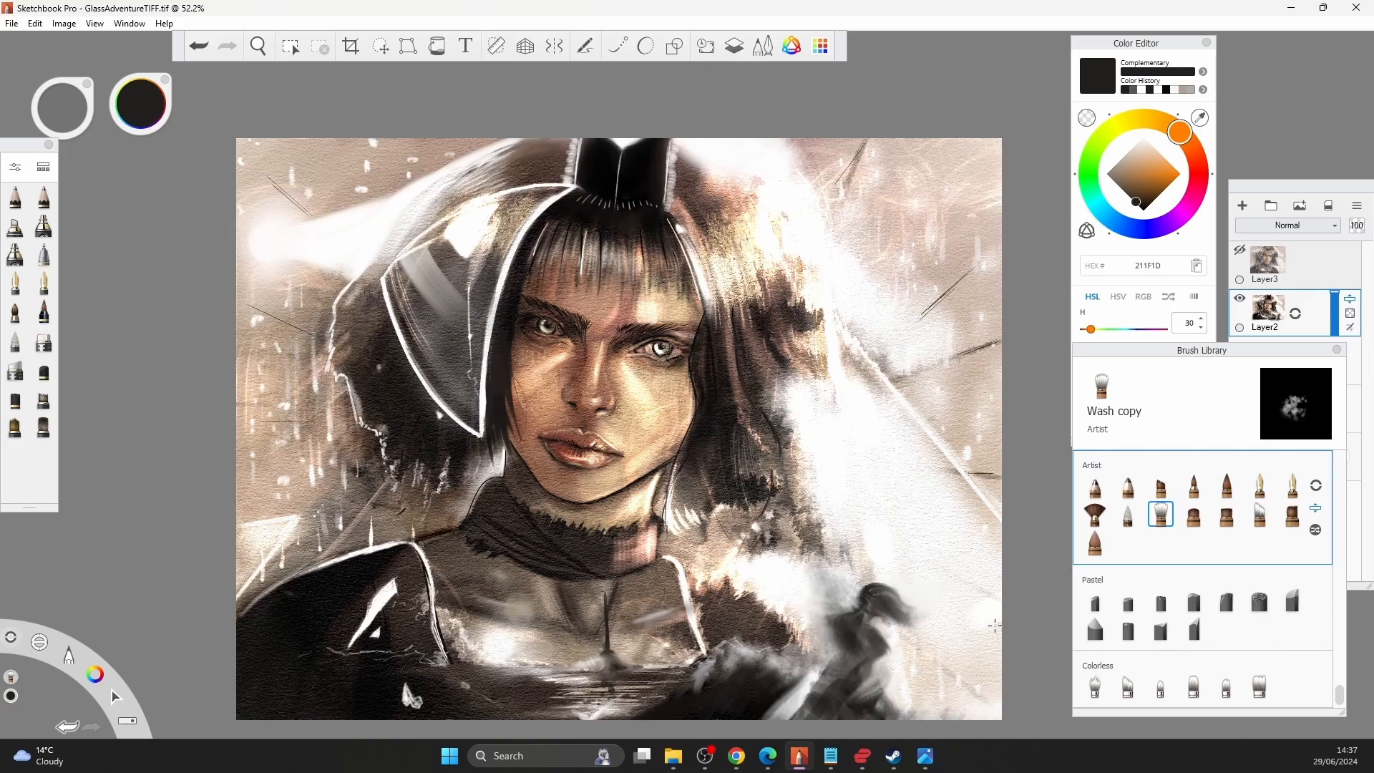
Darken the small figure with the Multiply Brush at varying sizes, starting from 30, and undo the last three strokes.
left_click_drag(1339, 694, 1339, 635)
left_click(1127, 583)
key("[")
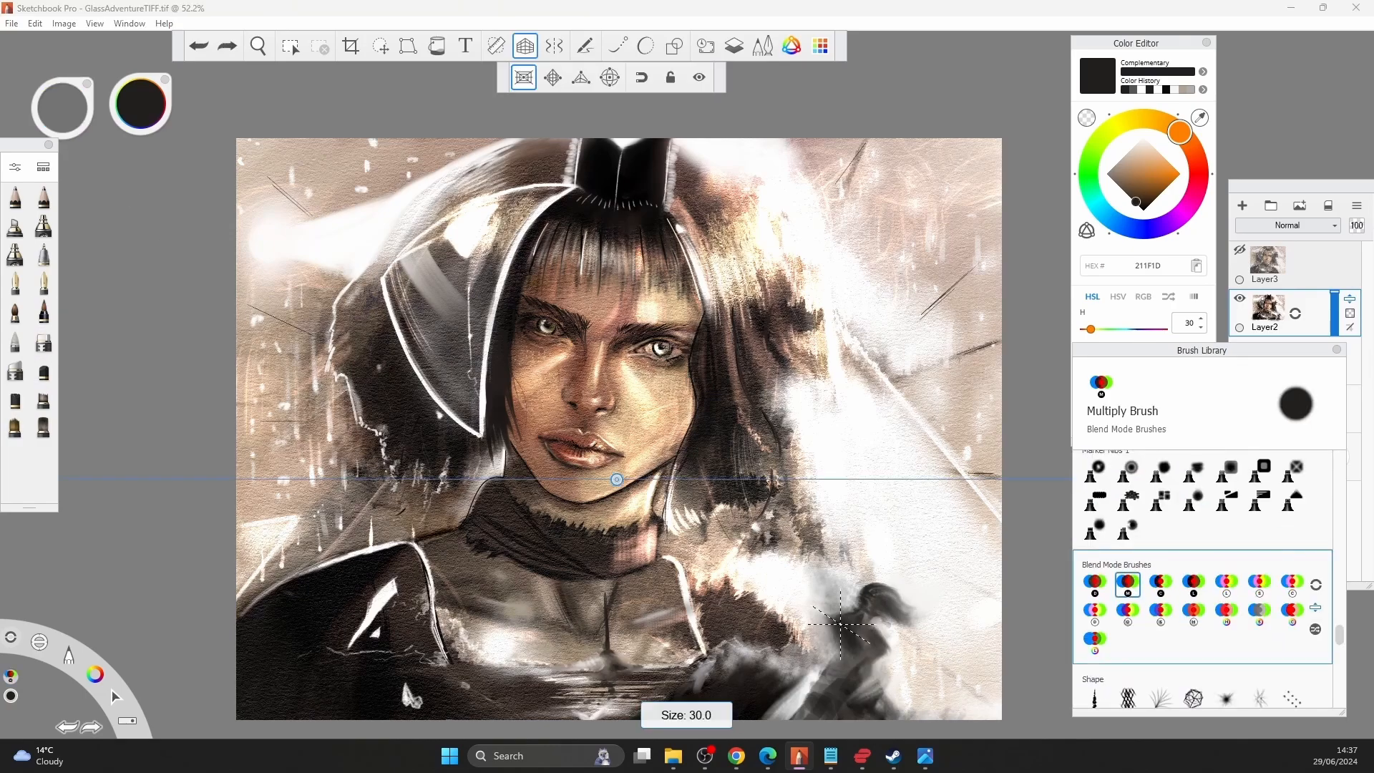
key("[")
left_click_drag(830, 616, 867, 607)
key("]")
left_click_drag(833, 651, 782, 721)
key("]")
left_click_drag(864, 603, 910, 620)
mouse_move(896, 611)
left_mouse_down()
mouse_move(941, 619)
mouse_move(930, 658)
left_mouse_up()
left_click(1193, 611)
key("ctrl+z")
key("ctrl+z")
key("ctrl+z")
Sample white from the background and stroke the small figure's shoulder with the Hard Light Brush at size 5.
key("[")
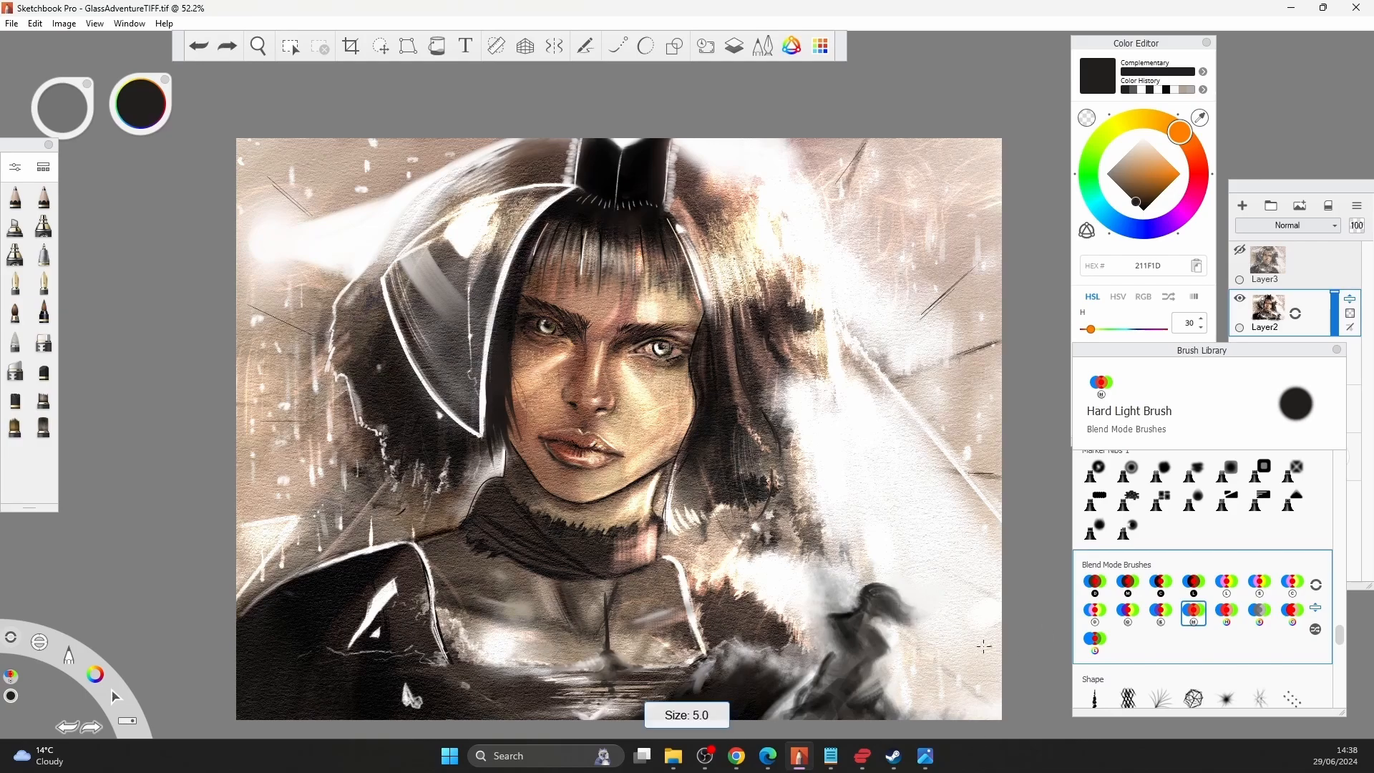
left_click(850, 572, "alt")
left_click_drag(854, 610, 830, 614)
Paint white strokes from the small figure's shoulder down its back with PaintBrush 3, enlarging the brush between strokes.
left_click_drag(1339, 635, 1339, 608)
left_click(1193, 556)
key("]")
left_click_drag(854, 610, 824, 615)
key("]")
mouse_move(826, 612)
left_mouse_down()
mouse_move(822, 647)
mouse_move(844, 687)
left_mouse_up()
left_click_drag(846, 660, 819, 705)
Carve pale edges around the small figure's head, body and trailing base with PaintBrush 2 in FFFFFF.
left_click(1128, 556)
left_click_drag(830, 624, 783, 715)
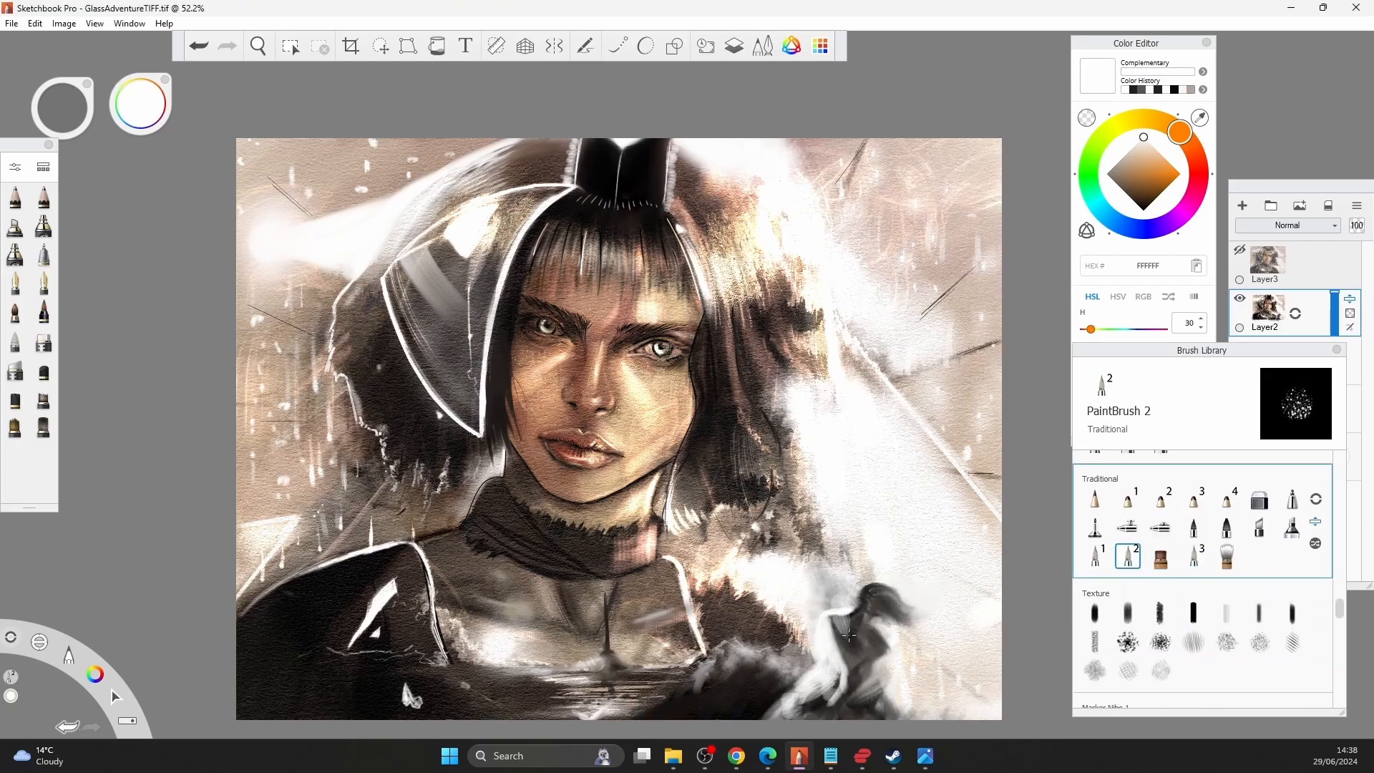
left_click_drag(894, 598, 853, 633)
key("]")
left_click_drag(869, 669, 862, 678)
Rebuild the small figure's dark back, torso and hair with PaintBrush 2 in 302F2D at about size 20.
left_click(843, 671, "alt")
left_click_drag(842, 633, 830, 688)
left_click_drag(882, 643, 857, 669)
left_click_drag(842, 662, 825, 698)
key("[")
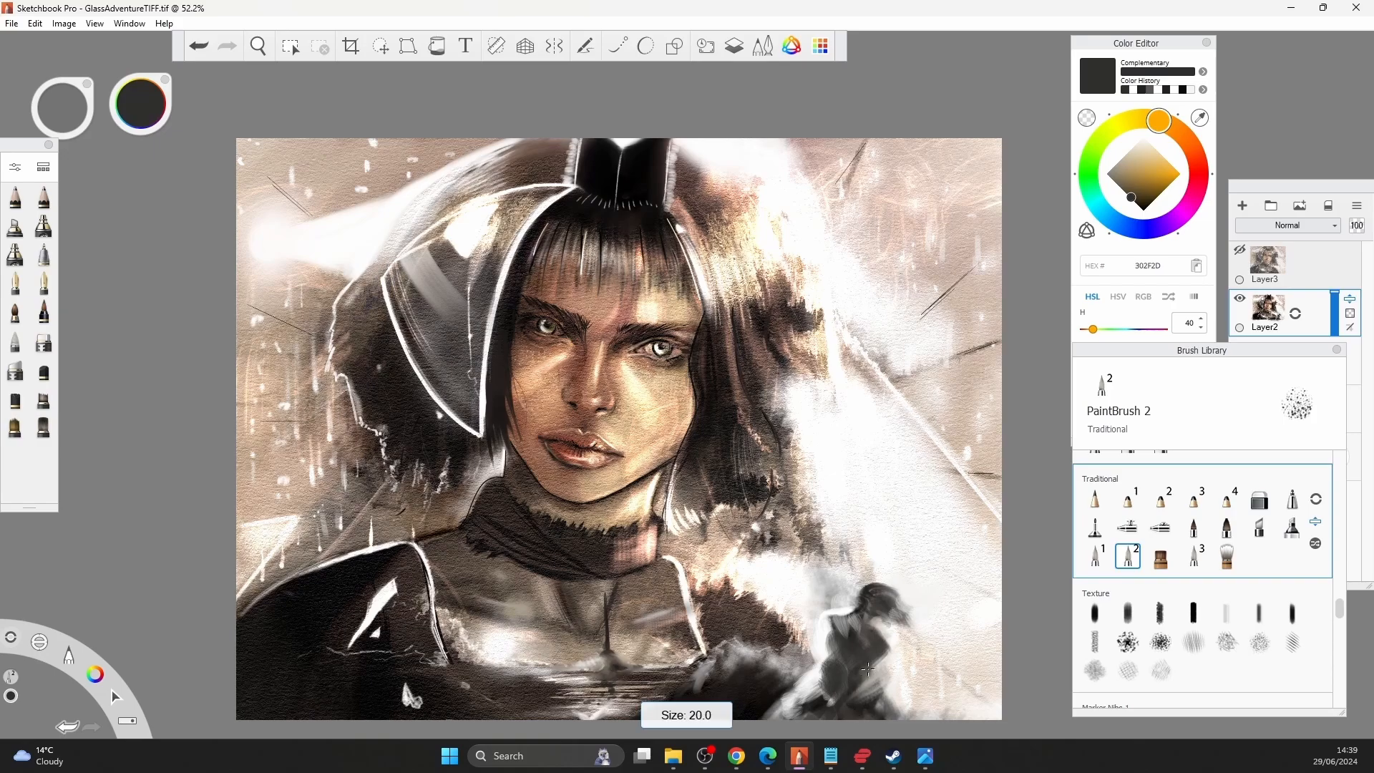
left_click_drag(891, 593, 914, 618)
mouse_move(869, 588)
left_mouse_down()
mouse_move(902, 618)
mouse_move(902, 595)
mouse_move(857, 592)
mouse_move(833, 659)
mouse_move(846, 696)
left_mouse_up()
Refine the small figure's head and torso with sampled tones and a smaller PaintBrush 2, undoing the last stroke.
left_click(883, 628, "alt")
left_click(887, 604, "alt")
left_click(880, 620, "alt")
key("[")
left_click(821, 644, "alt")
key("[")
left_click(843, 669, "alt")
left_click(820, 648, "alt")
key("ctrl+z")
Shade the small figure's torso and neck with a smaller PaintBrush 2 in sampled tones 484845 and 232120.
left_click(859, 658, "alt")
key("[")
left_click(902, 627, "alt")
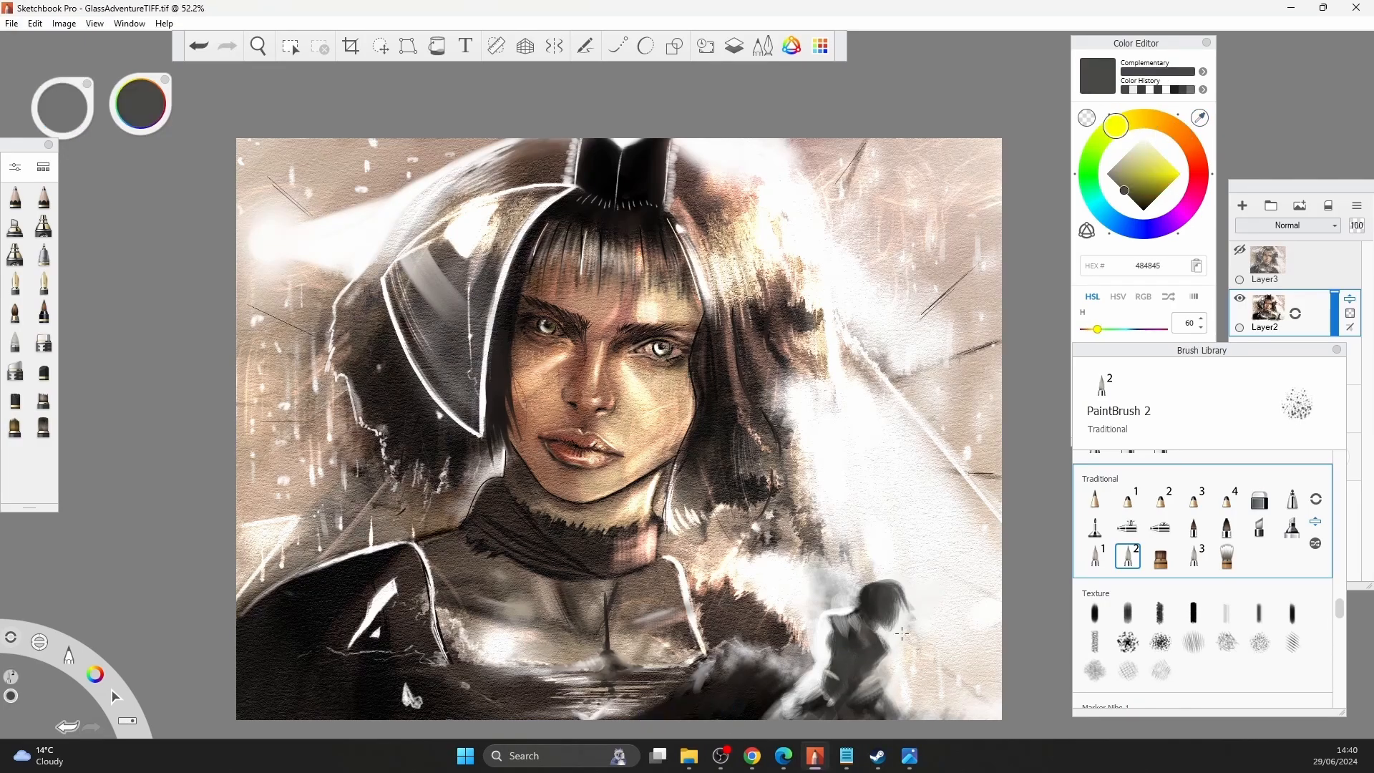
left_click(869, 623, "alt")
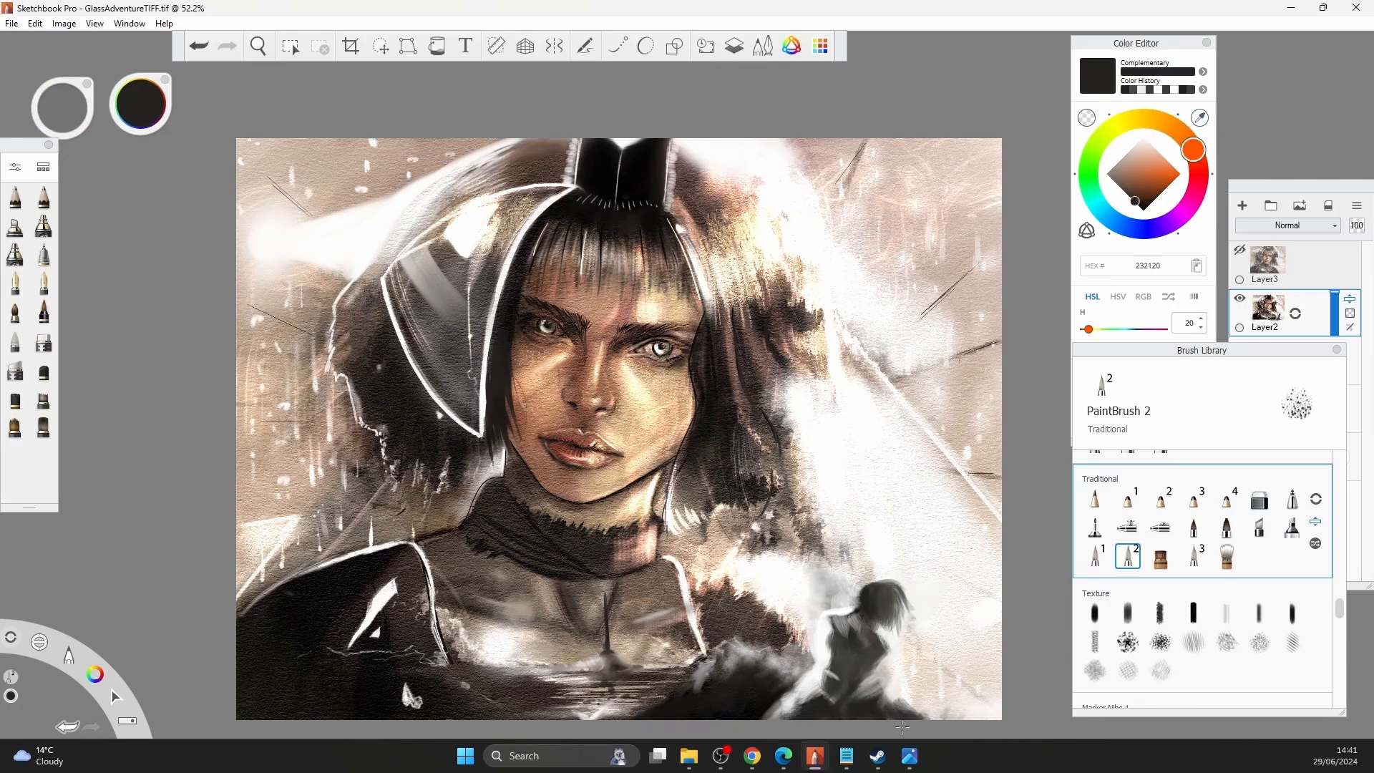
left_click(827, 648, "alt")
Highlight the small figure's lower back in FDFDFC and strengthen its hair with PaintBrush 2 in 444240.
left_click(832, 674, "alt")
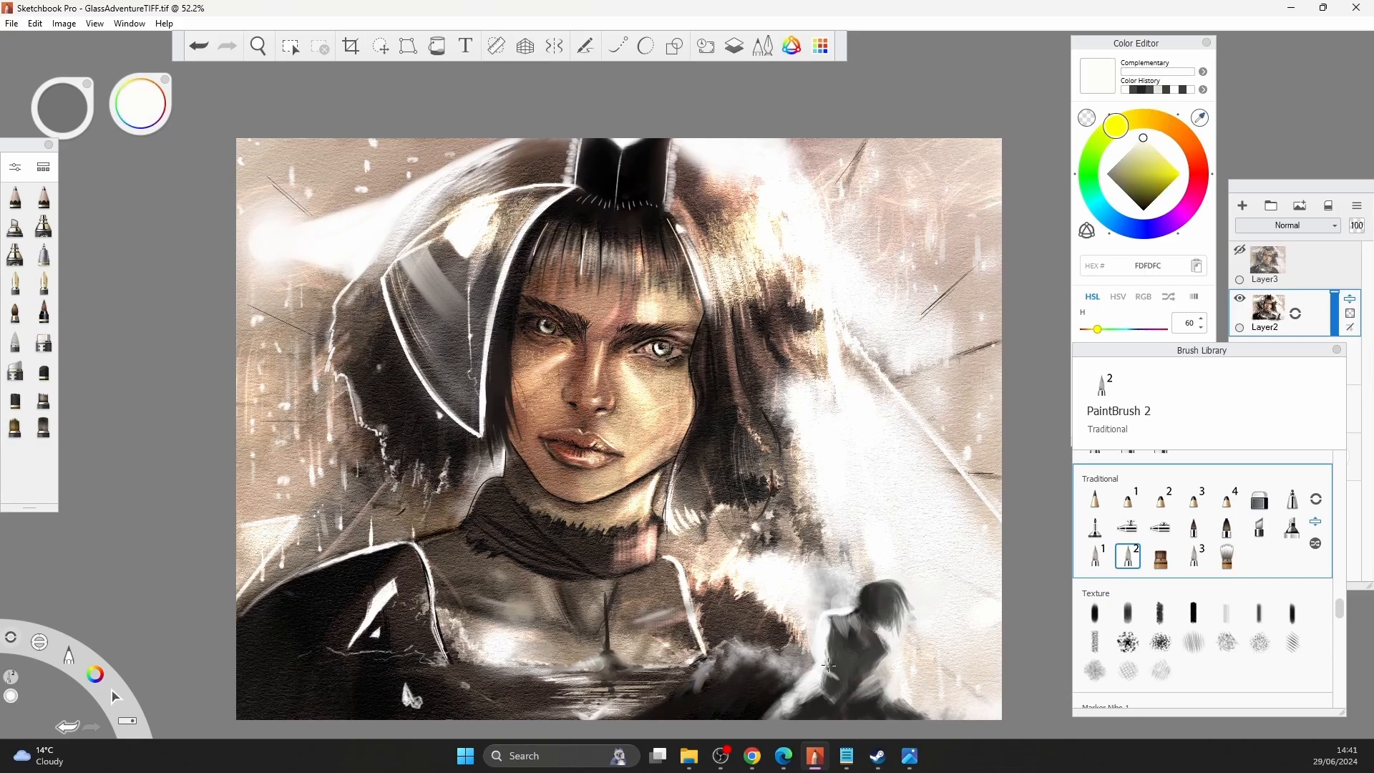
left_click(811, 696, "alt")
left_click(866, 688, "alt")
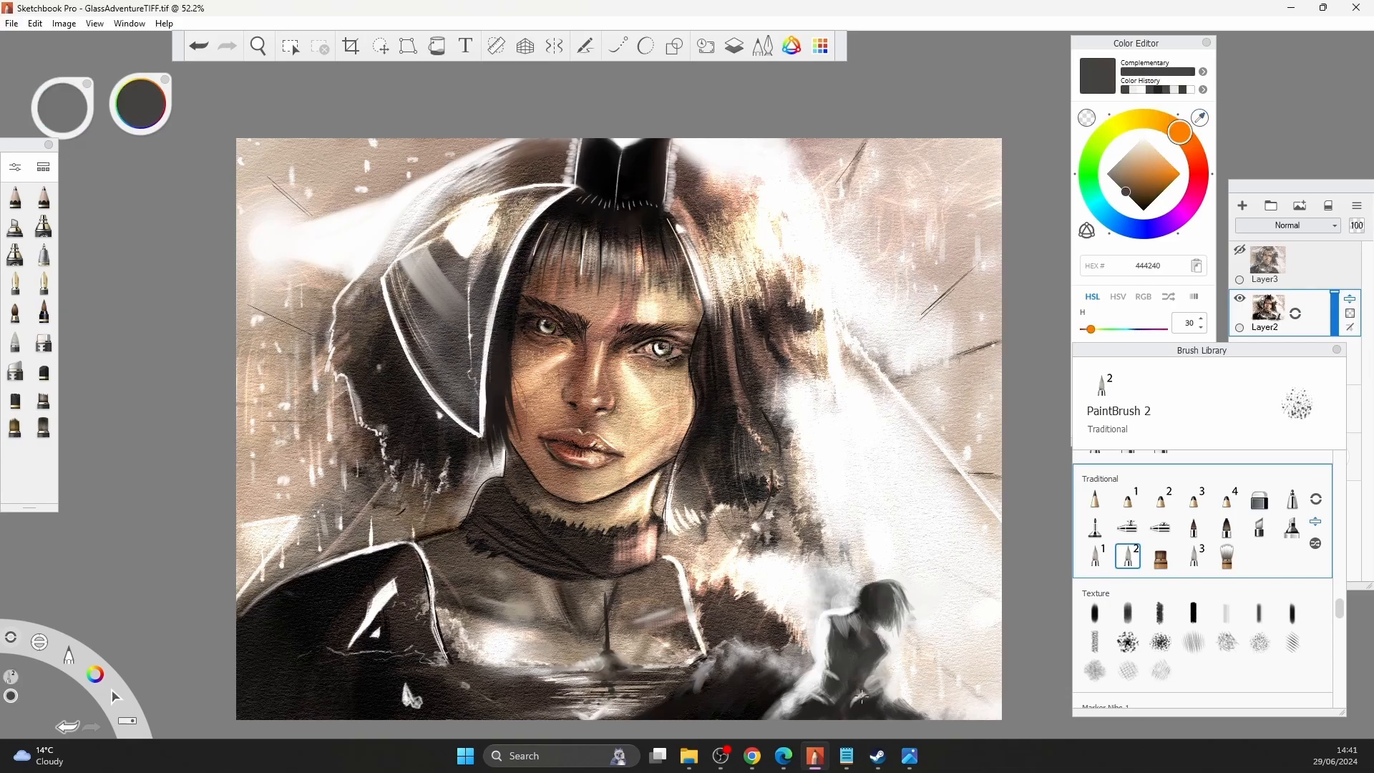
left_click_drag(896, 588, 898, 624)
Define the small figure's waist and base by alternating PaintBrush 2 between sampled F9F9F9 and 3F3E3D.
left_click(877, 674, "alt")
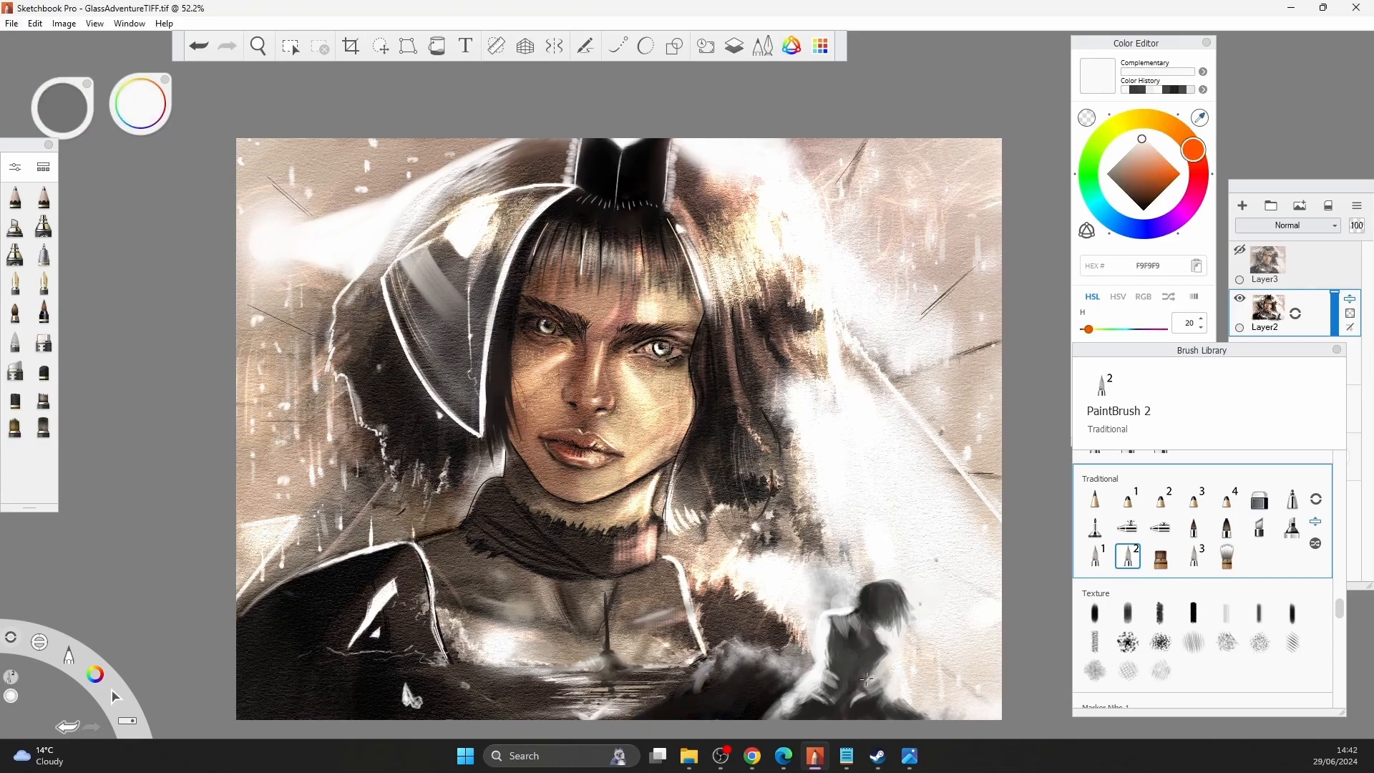
left_click(855, 655, "alt")
left_click(833, 680, "alt")
left_click(801, 683, "alt")
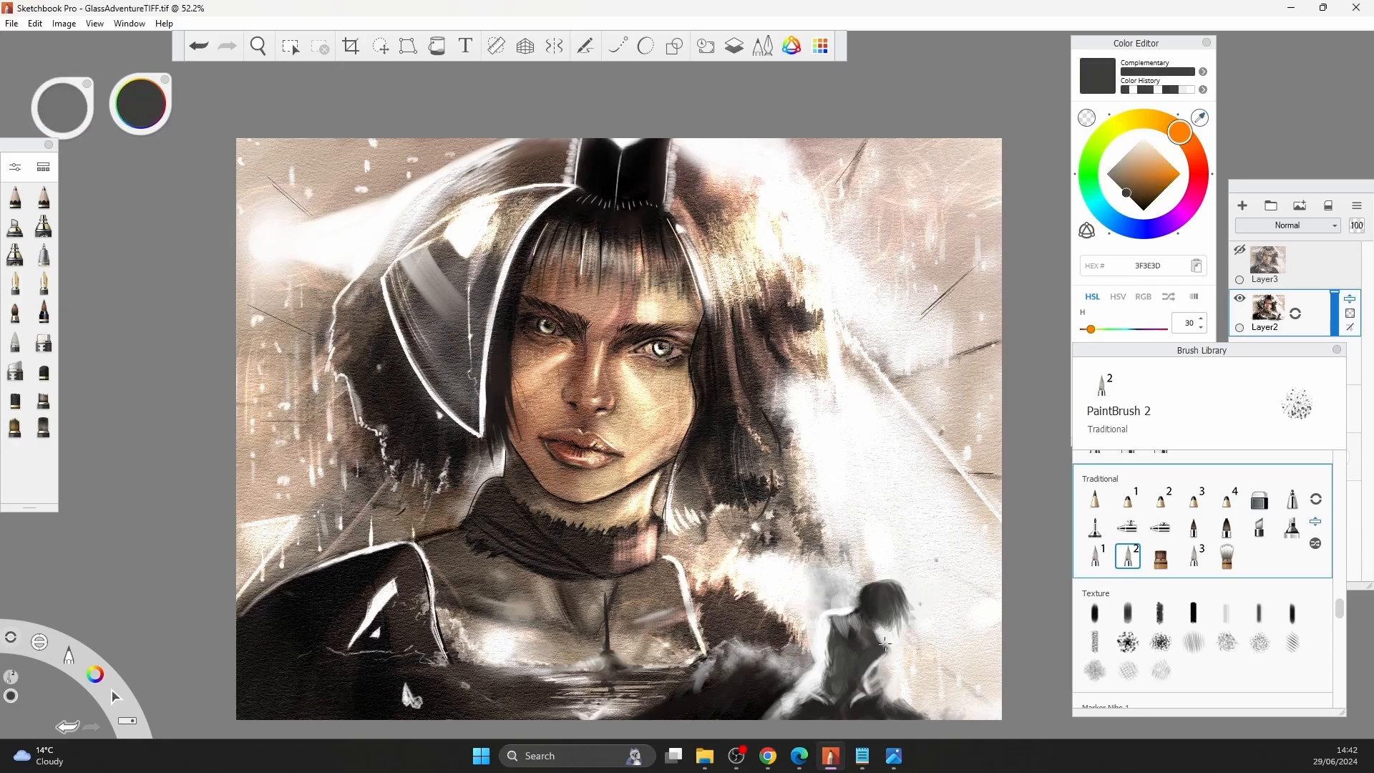
left_click(773, 683, "alt")
Refine the small figure's hair and base with a fine PaintBrush 2, sampling 1F1A18, C4BDB5, 232220 and DFDDDB.
left_click(886, 593, "alt")
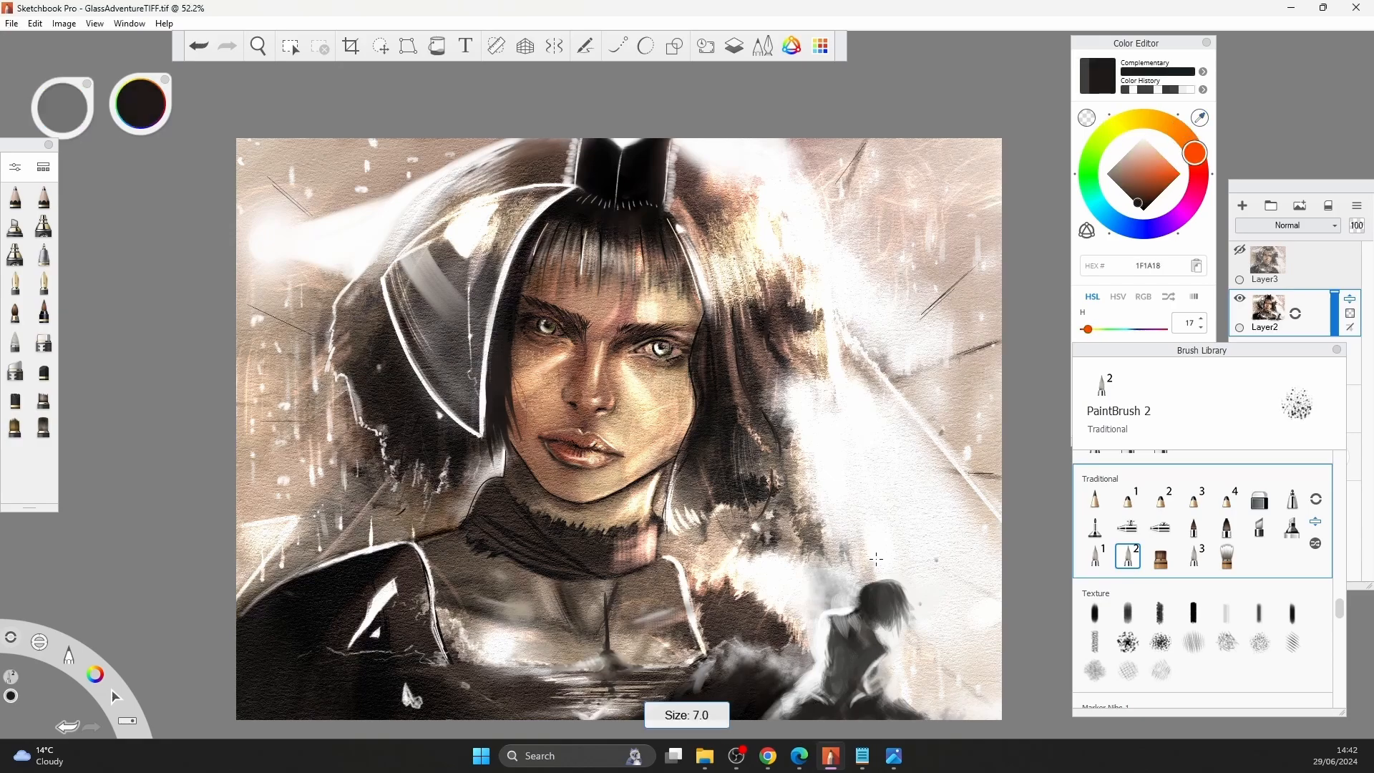
left_click(855, 613, "alt")
left_click(880, 671, "alt")
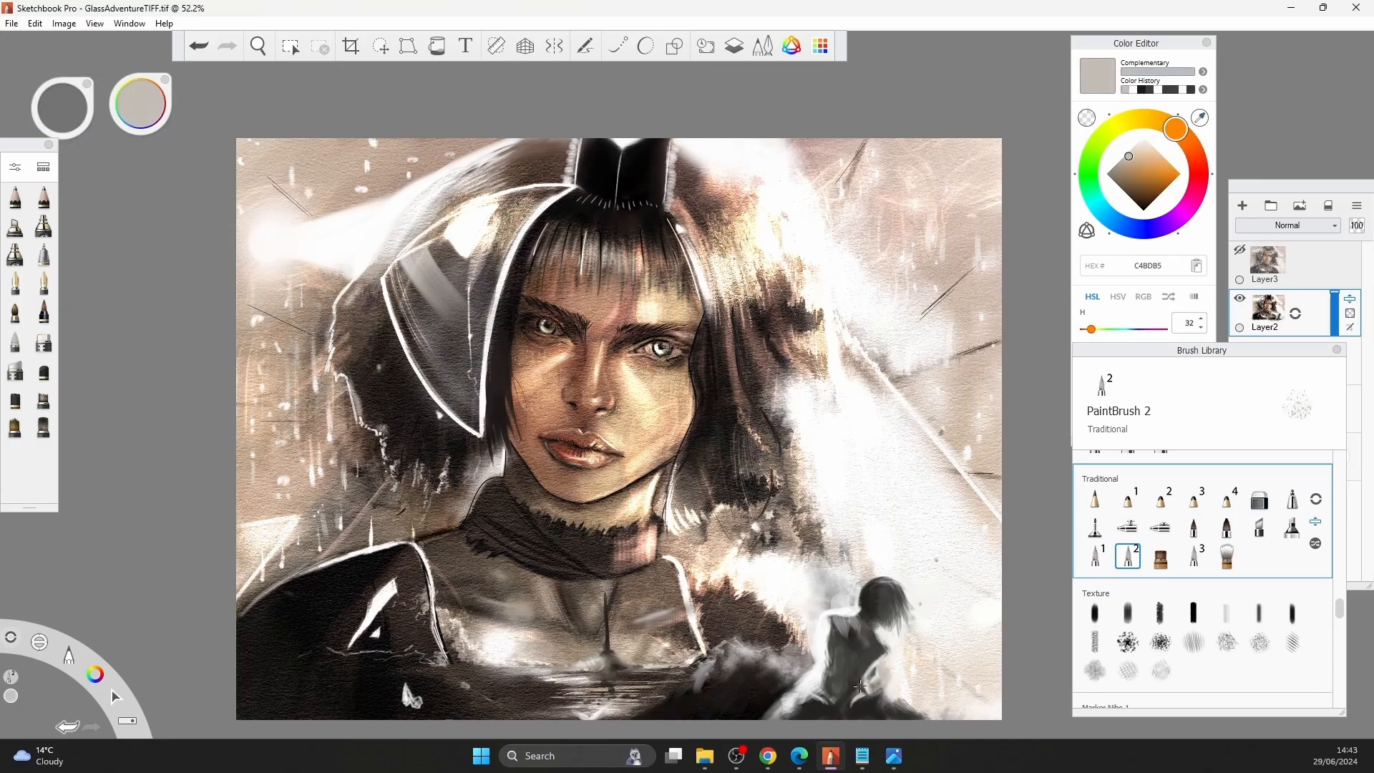
left_click(859, 686, "alt")
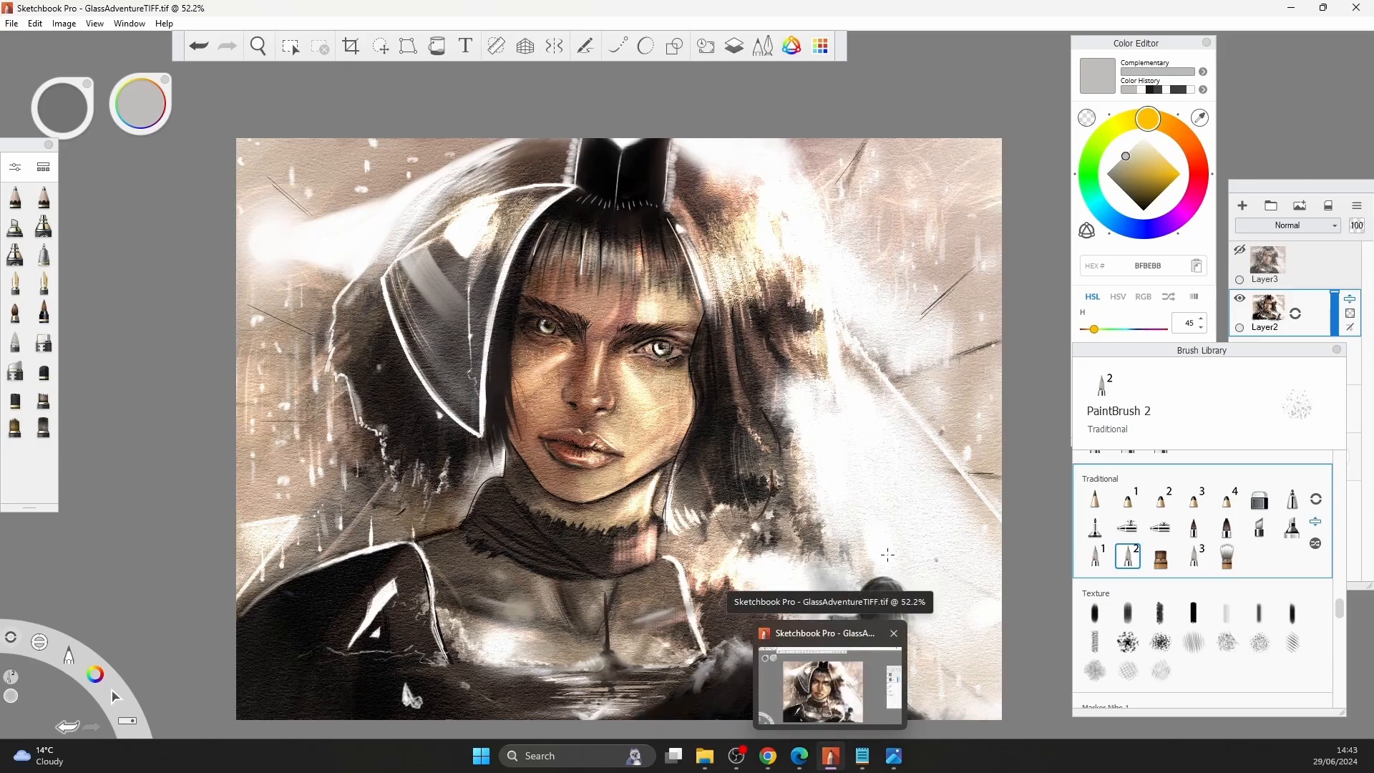
left_click(809, 695, "alt")
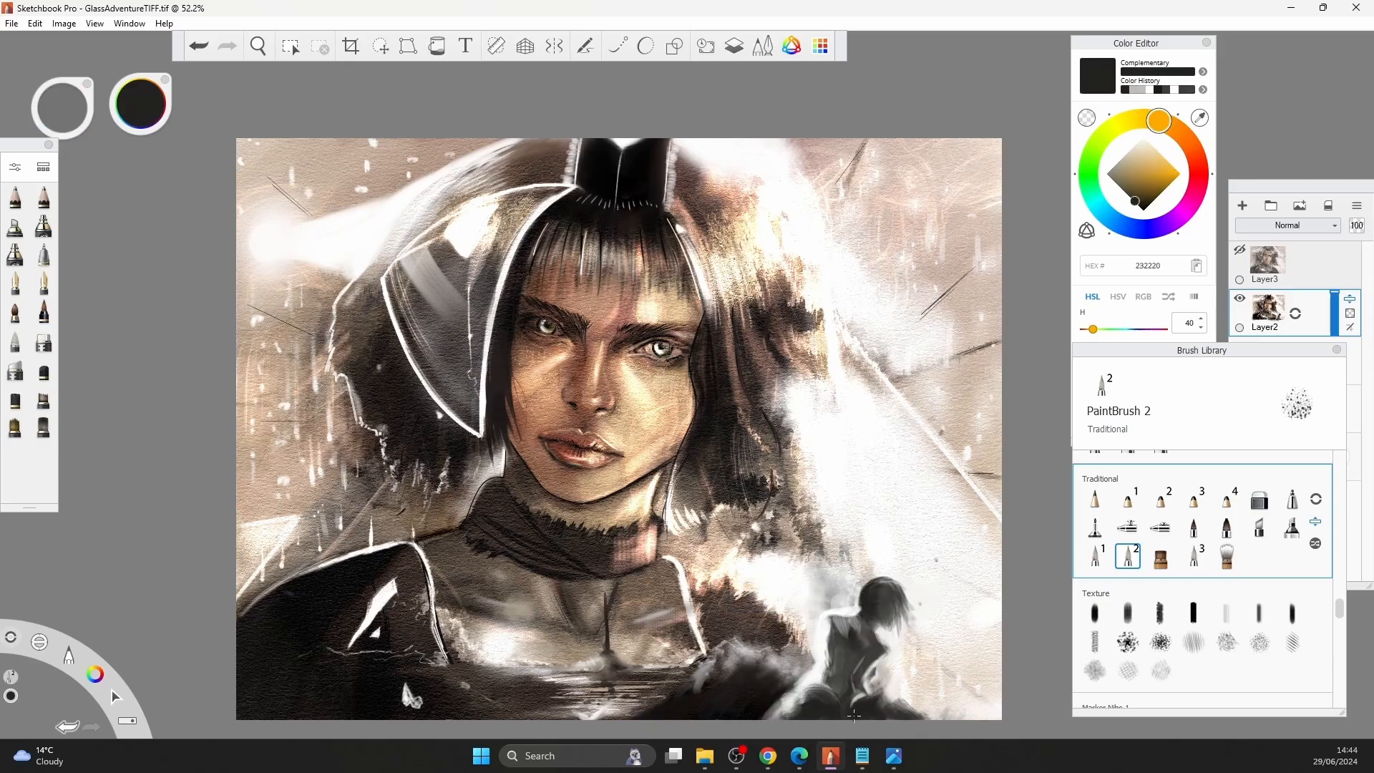
left_click(796, 695, "alt")
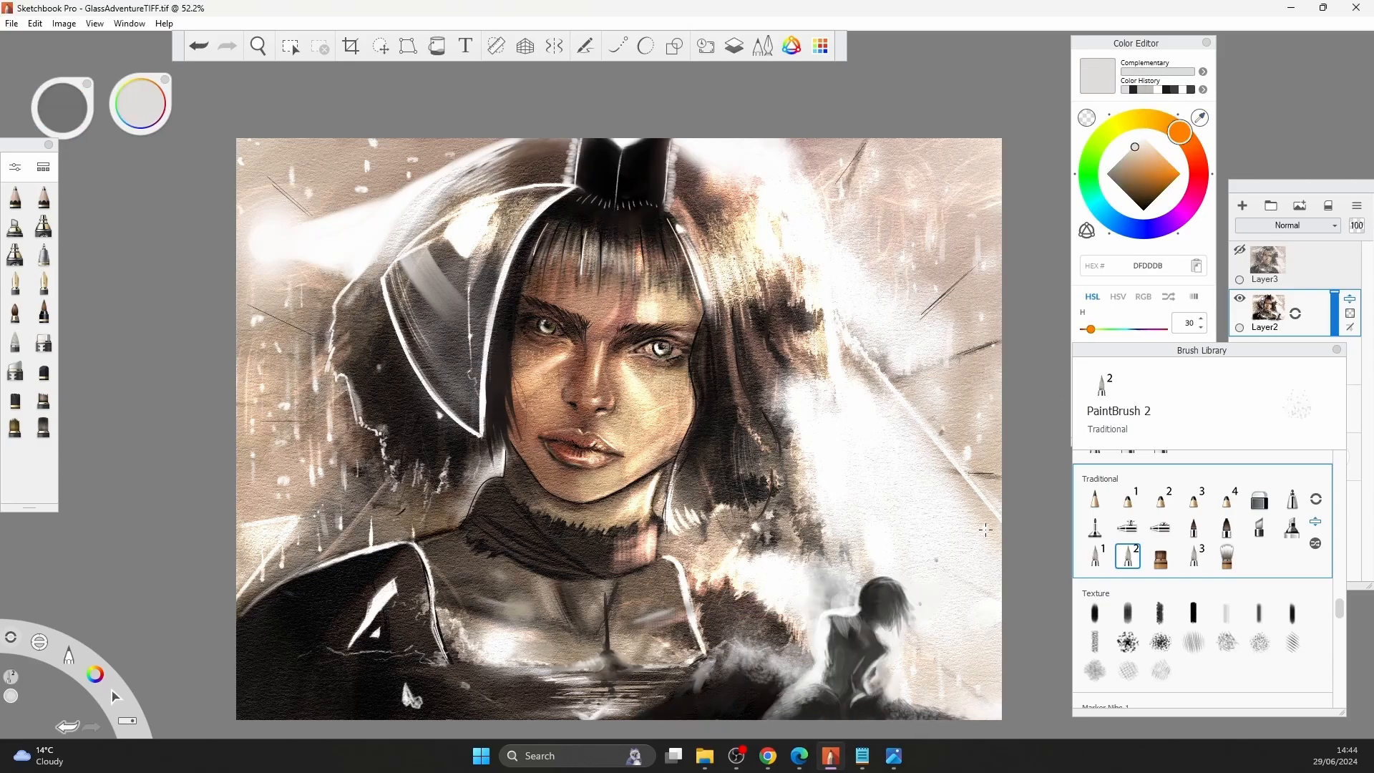
Toggle Layer3's visibility to compare the earlier version of the portrait with the current painting.
left_click(1240, 253)
left_click(1240, 253)
left_click(1240, 253)
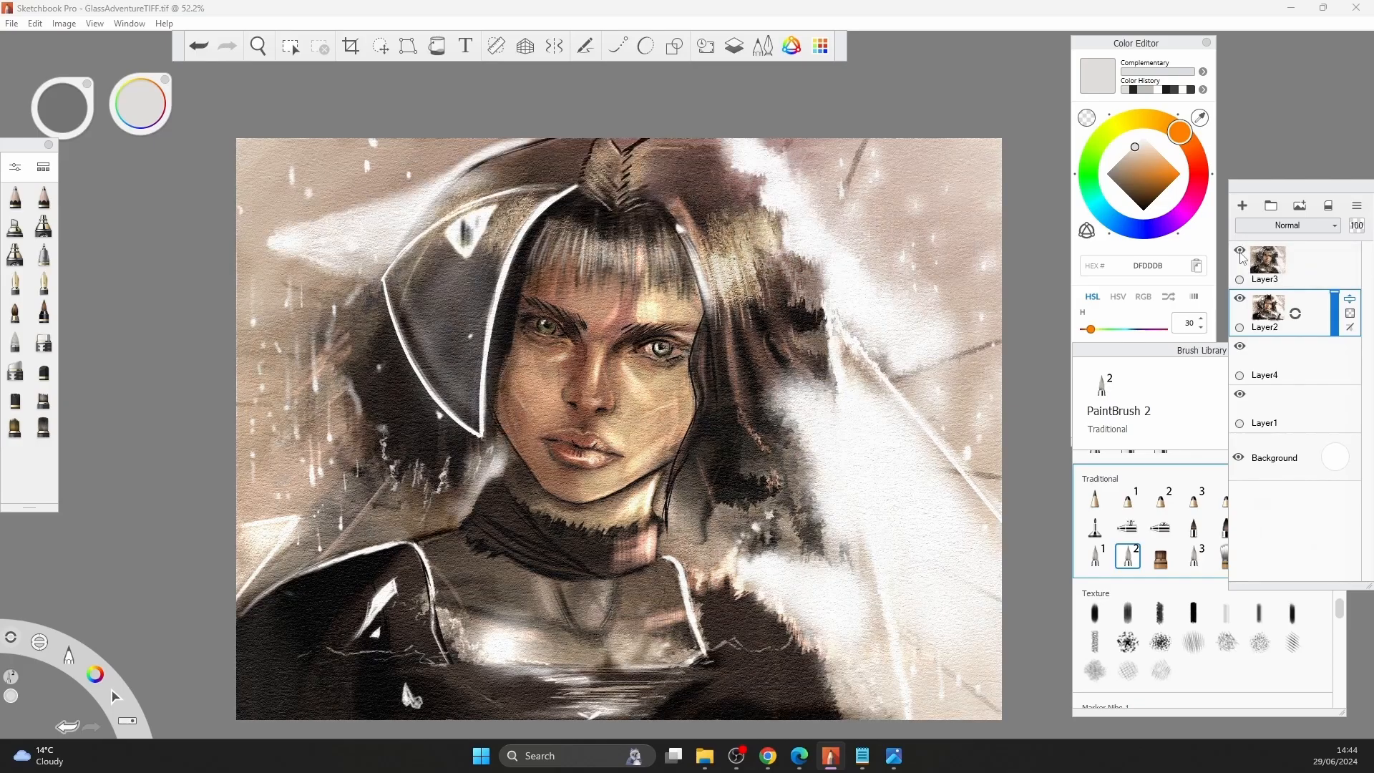
left_click(1240, 253)
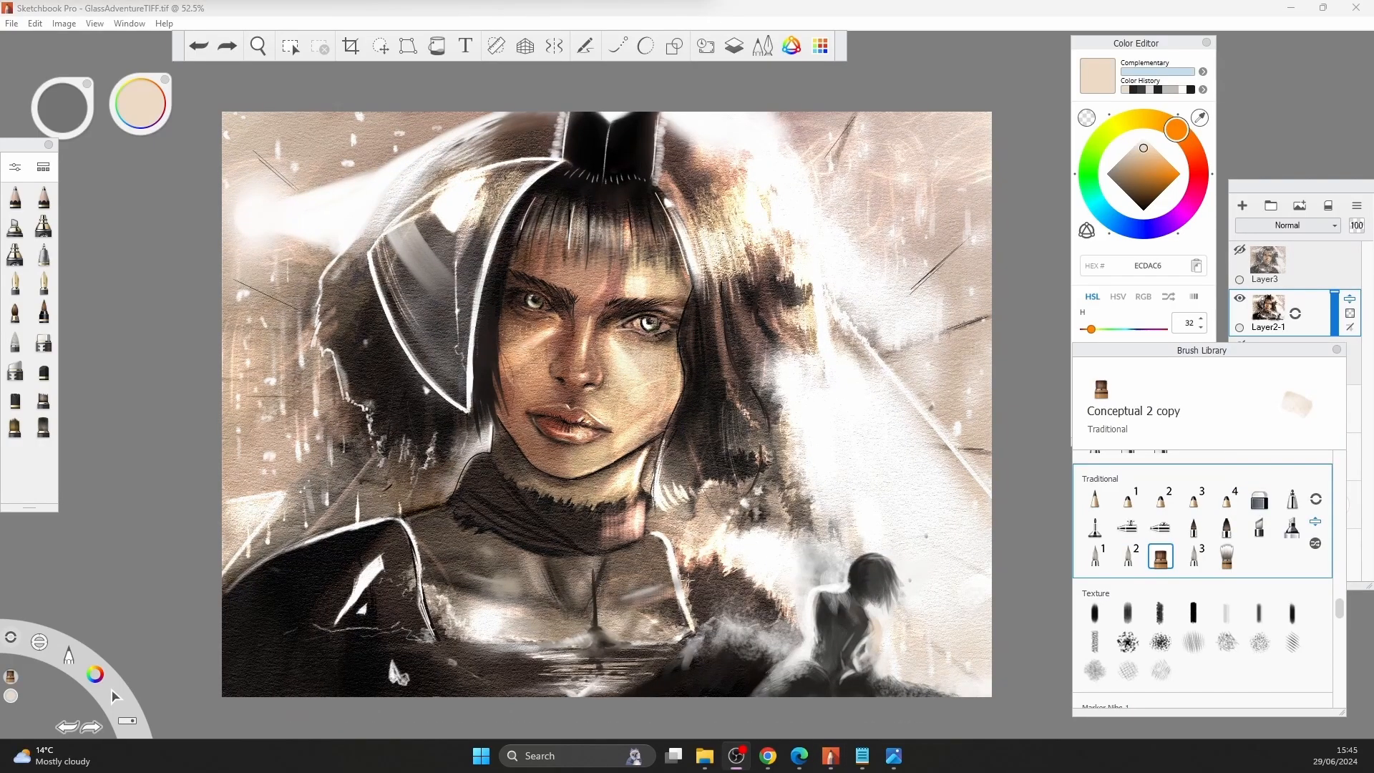
Undo the last stroke and paint pale vertical streaks over the small figure with the Conceptual 2 copy brush.
key("ctrl+z")
left_click(547, 436, "alt")
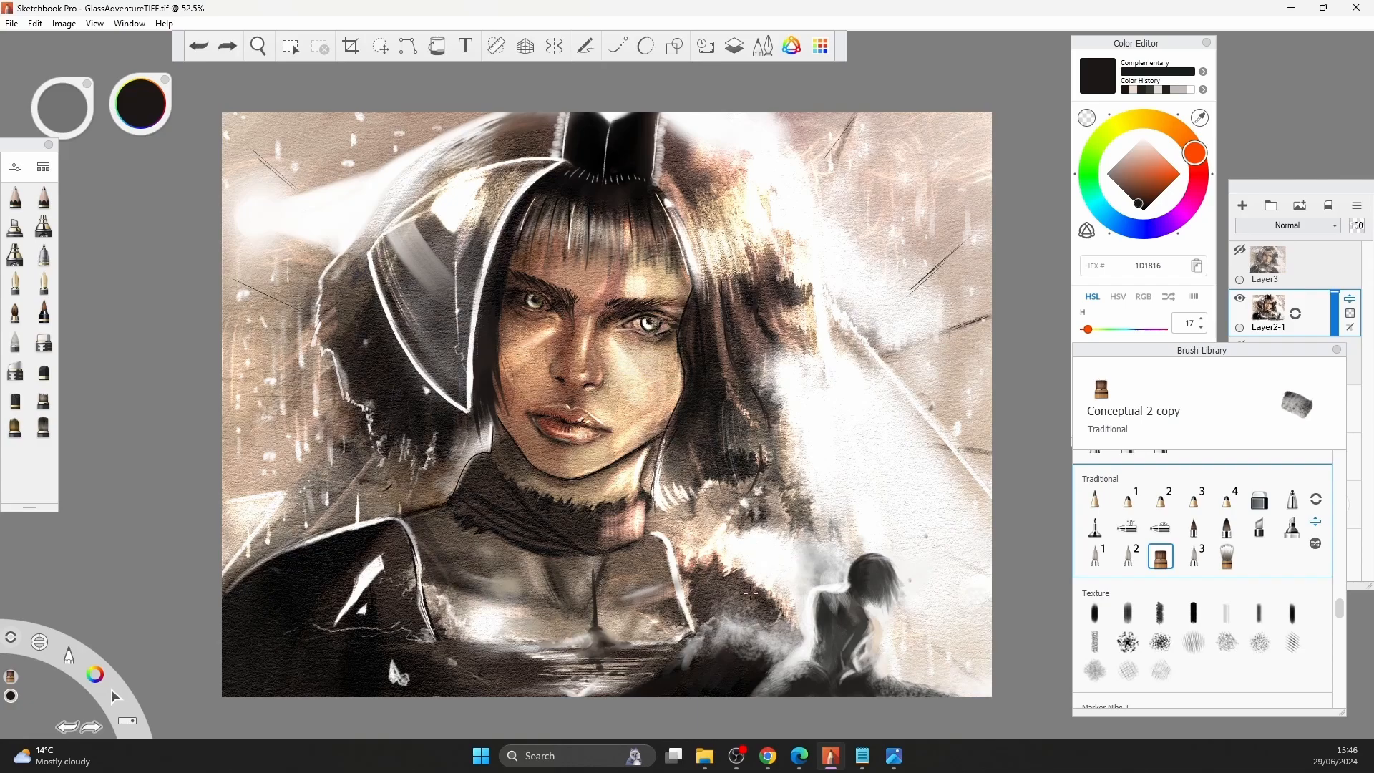
left_click(517, 452, "alt")
left_click(844, 466, "alt")
mouse_move(834, 509)
left_mouse_down()
mouse_move(867, 592)
mouse_move(850, 654)
left_mouse_up()
left_click_drag(844, 597, 819, 642)
mouse_move(833, 495)
left_mouse_down()
mouse_move(805, 571)
mouse_move(834, 606)
left_mouse_up()
Darken the lower foreground and rocks along the canvas edge with the Conceptual 2 copy brush in 010100.
left_click(372, 661, "alt")
left_click(365, 672, "alt")
left_click_drag(379, 662, 626, 694)
mouse_move(737, 629)
left_mouse_down()
mouse_move(760, 636)
mouse_move(691, 667)
left_mouse_up()
mouse_move(900, 690)
left_mouse_down()
mouse_move(928, 694)
mouse_move(921, 716)
left_mouse_up()
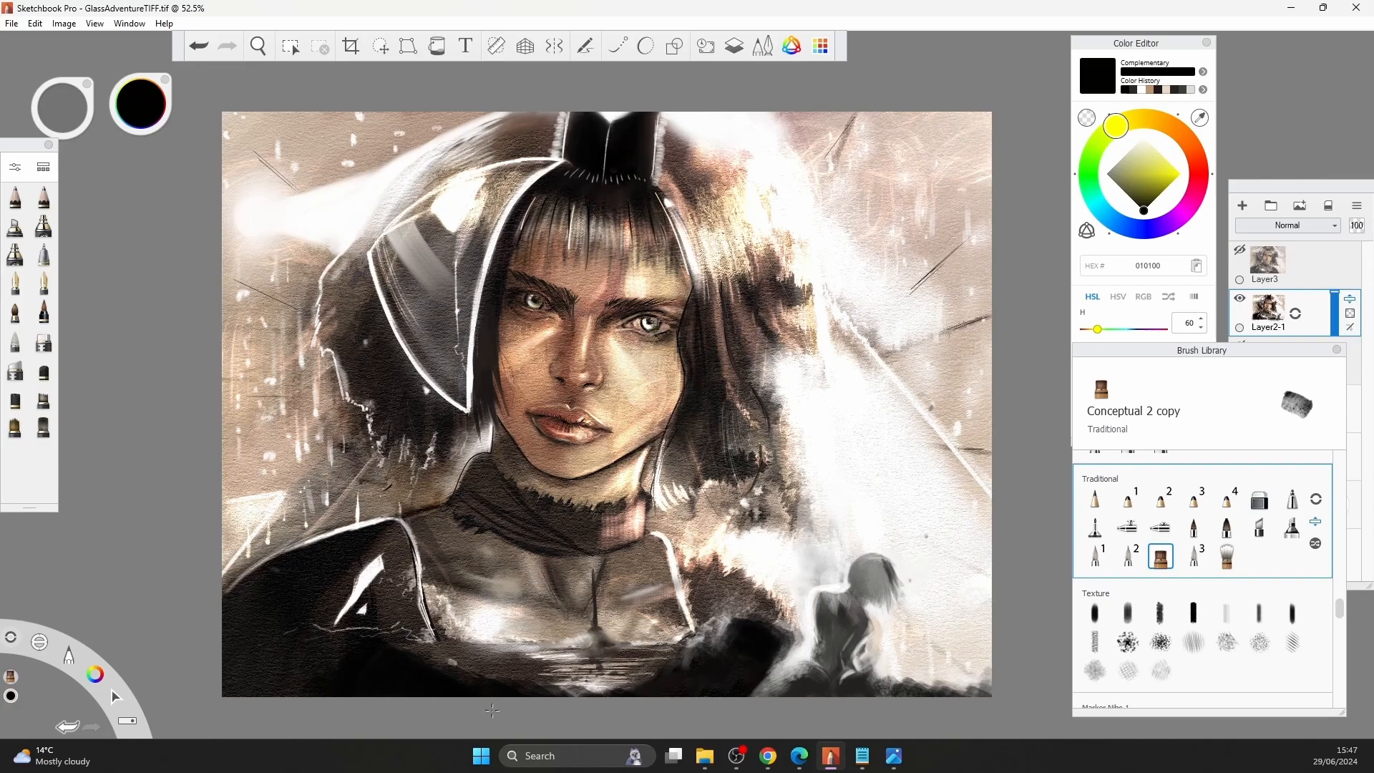
Draw fine hair strands on the small figure with the Fountain Pen copy at size 1, undoing one stroke.
left_click(374, 423, "alt")
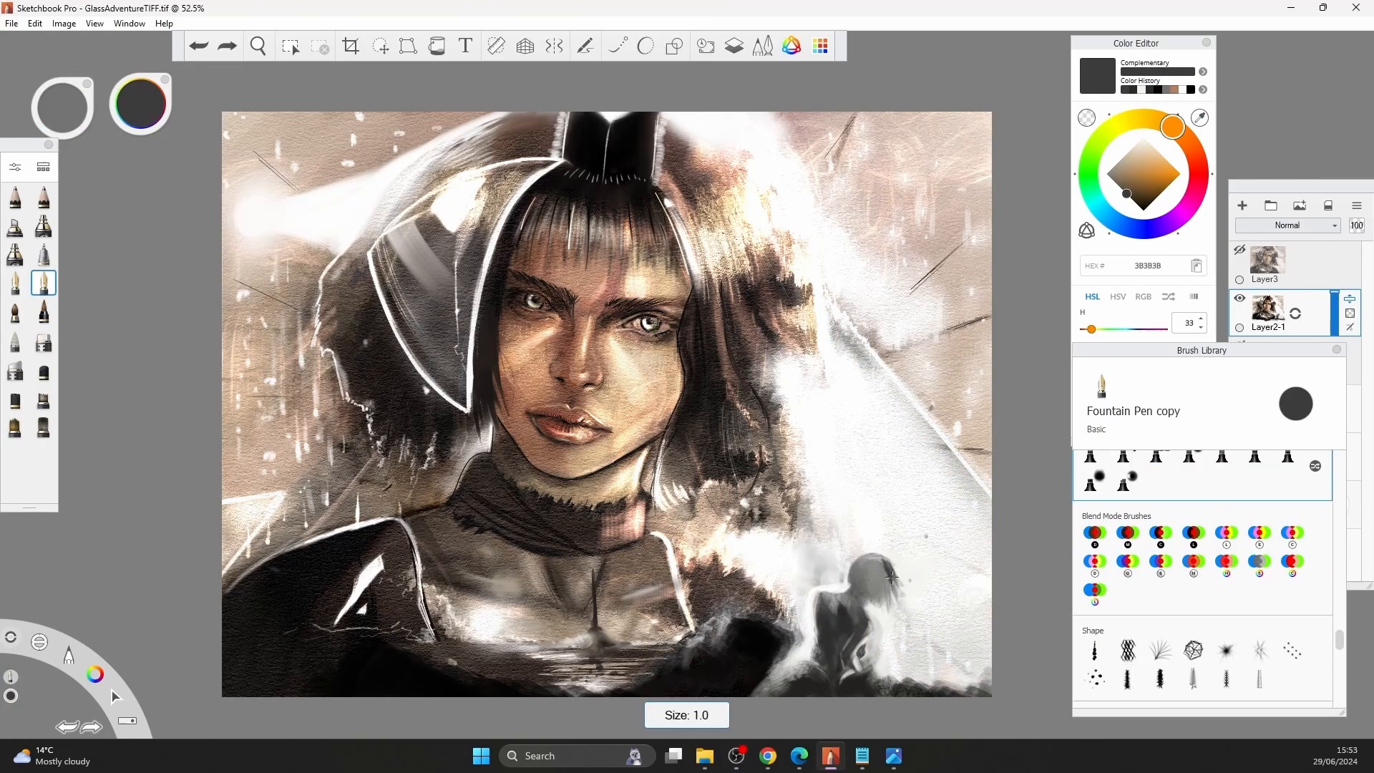
mouse_move(912, 576)
left_mouse_down()
mouse_move(890, 596)
mouse_move(911, 609)
mouse_move(855, 648)
left_mouse_up()
left_click(932, 607, "alt")
left_click(879, 625, "alt")
key("ctrl+z")
left_click(900, 570, "alt")
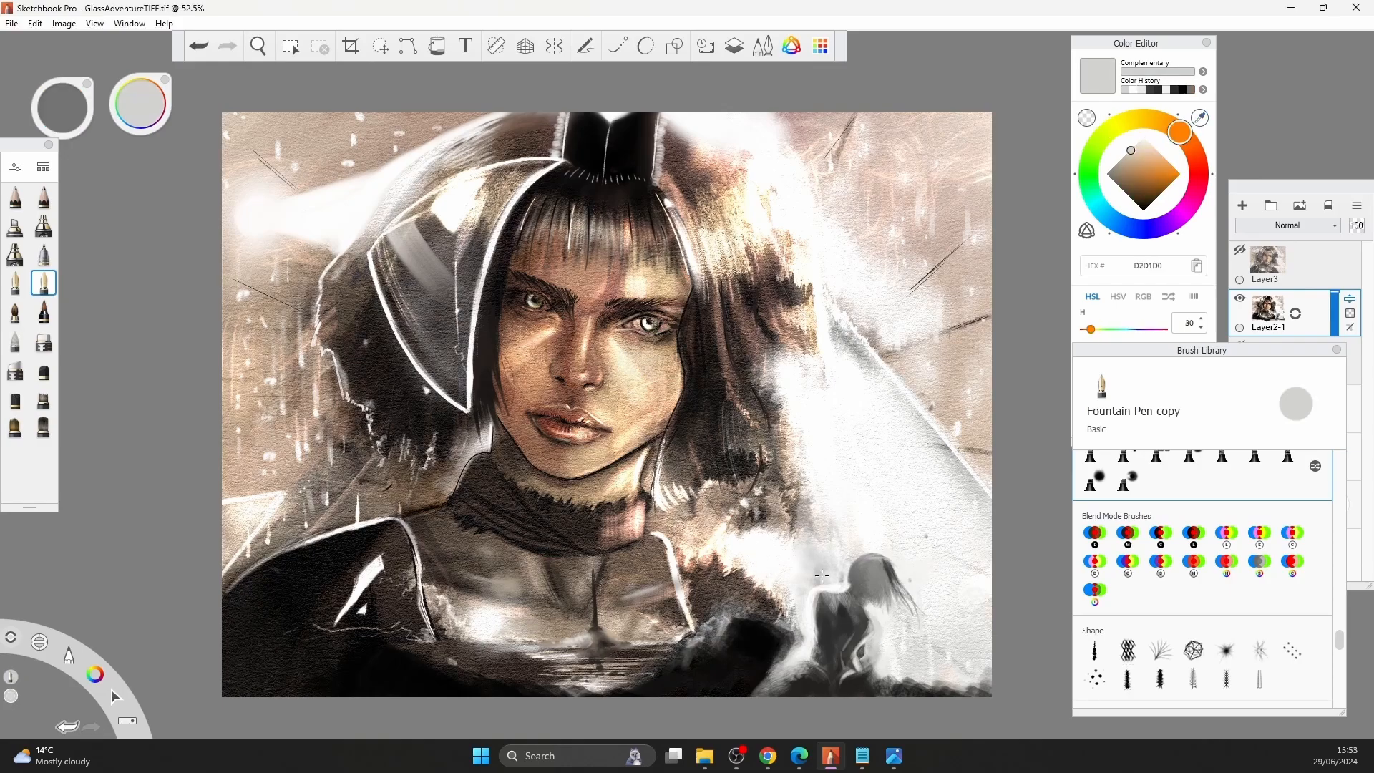
Add thin details to the small figure's lower body with the Fountain Pen copy in sampled greys C9C8C7 and BAB9B8.
left_click(861, 651, "alt")
left_click(872, 653, "alt")
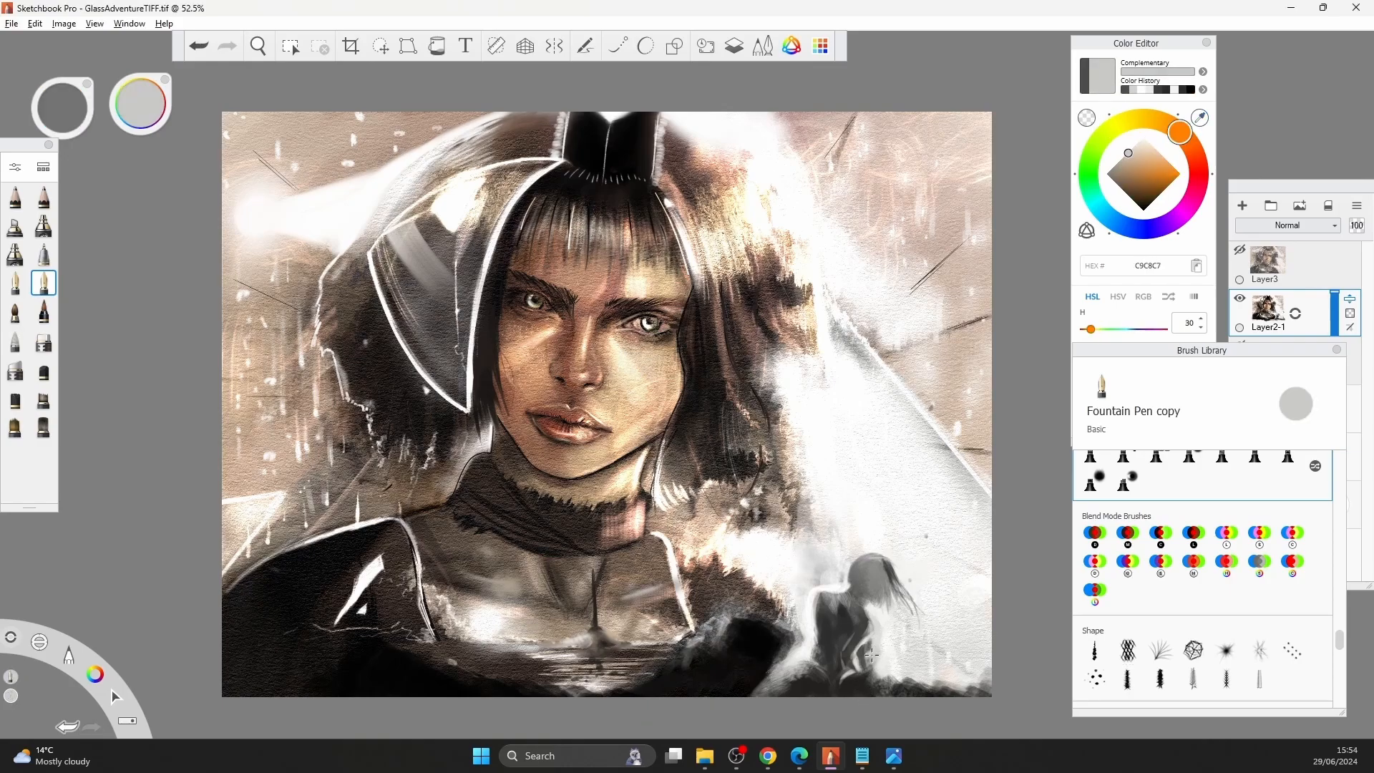
left_click(862, 677, "alt")
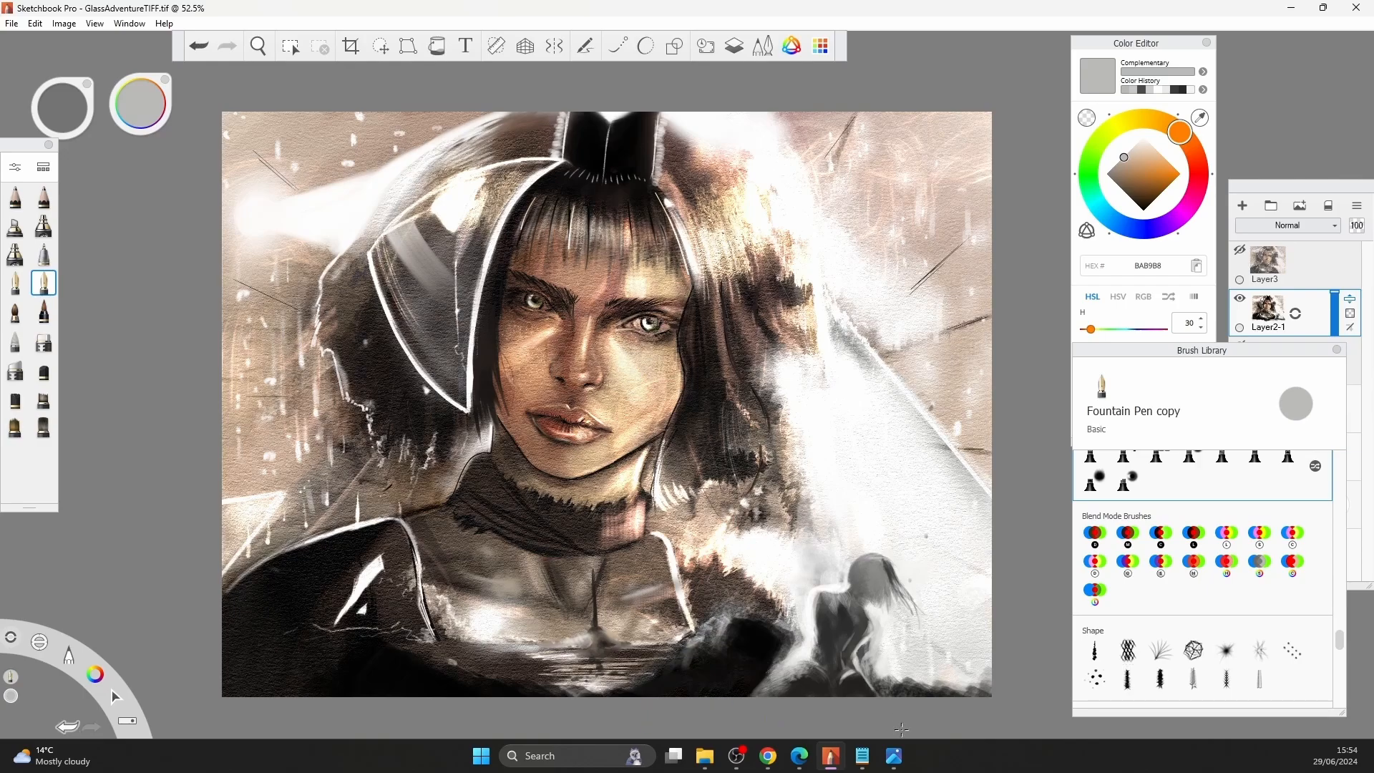
mouse_move(741, 691)
left_mouse_down()
mouse_move(800, 628)
mouse_move(729, 692)
left_mouse_up()
Try broad pale Flow Airbrush beams across the rocks beside the small figure and undo them.
left_click(43, 226)
mouse_move(772, 615)
left_mouse_down()
mouse_move(694, 693)
mouse_move(793, 670)
mouse_move(687, 693)
left_mouse_up()
left_click(774, 548, "alt")
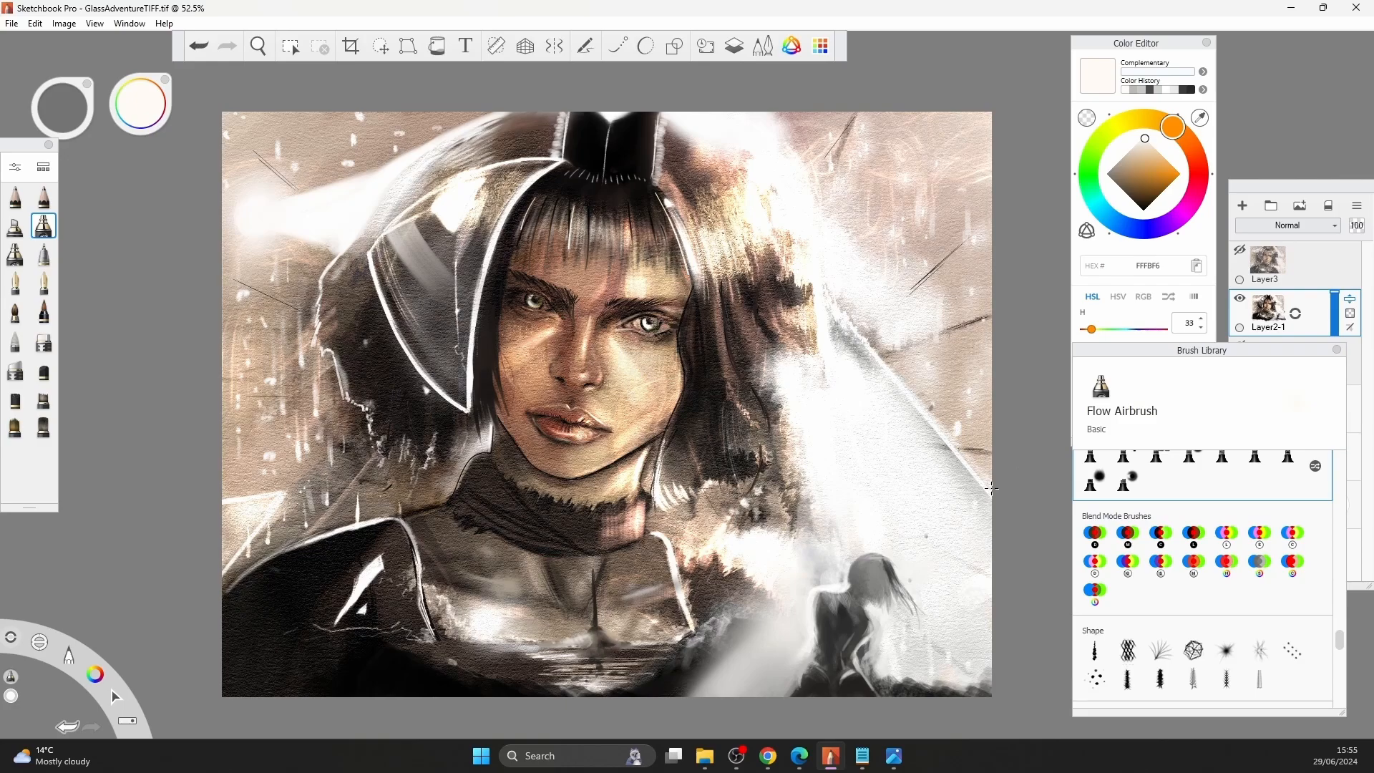
key("ctrl+z")
key("ctrl+z")
key("ctrl+z")
key("ctrl+z")
Spray soft FFFBF6 mist over the rocks beside the small figure with the Flow Airbrush, reducing the brush size.
mouse_move(796, 638)
left_mouse_down()
mouse_move(740, 691)
mouse_move(791, 687)
left_mouse_up()
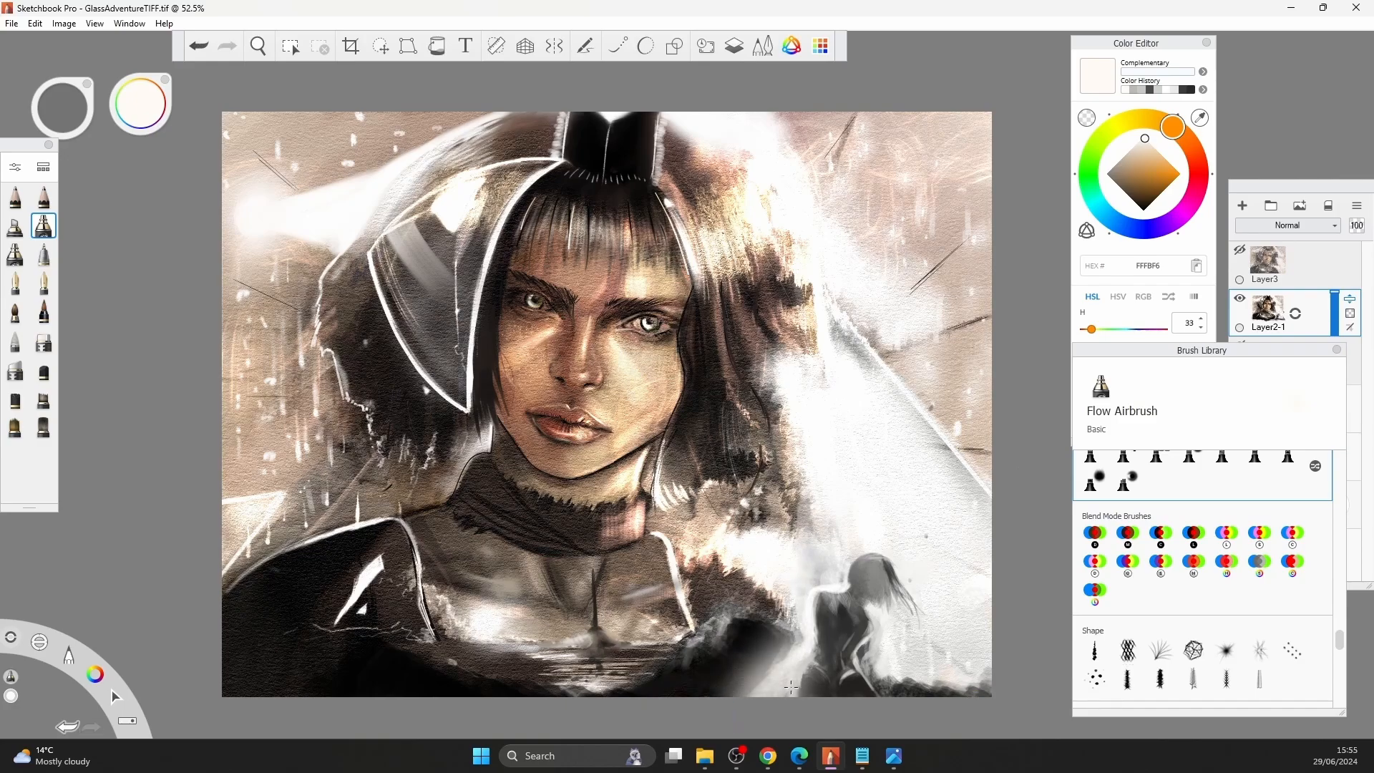
key("bracketleft")
left_click_drag(787, 608, 766, 647)
Try flood fills on the chest, foreground and background, including CA9C6C on the upper background, and undo each one.
left_click(846, 669, "alt")
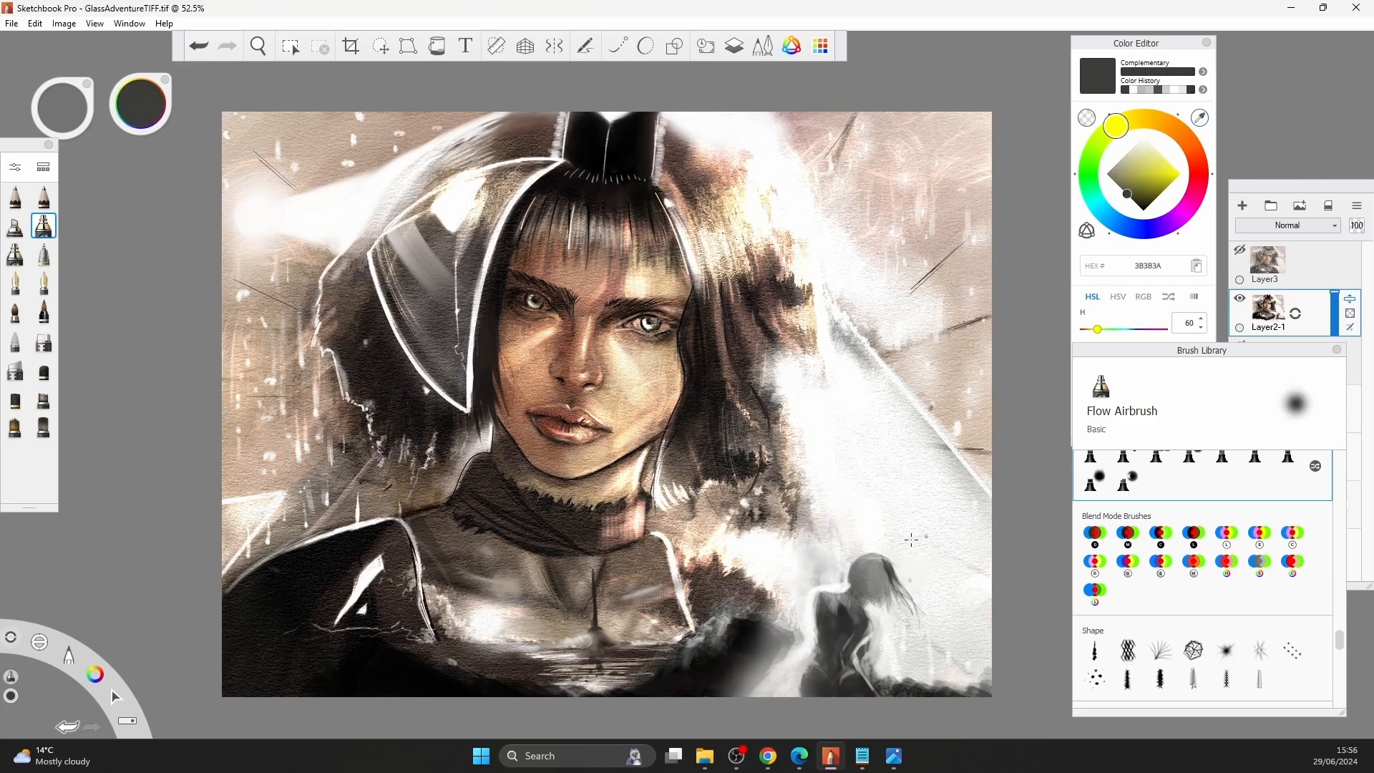
left_click(441, 51)
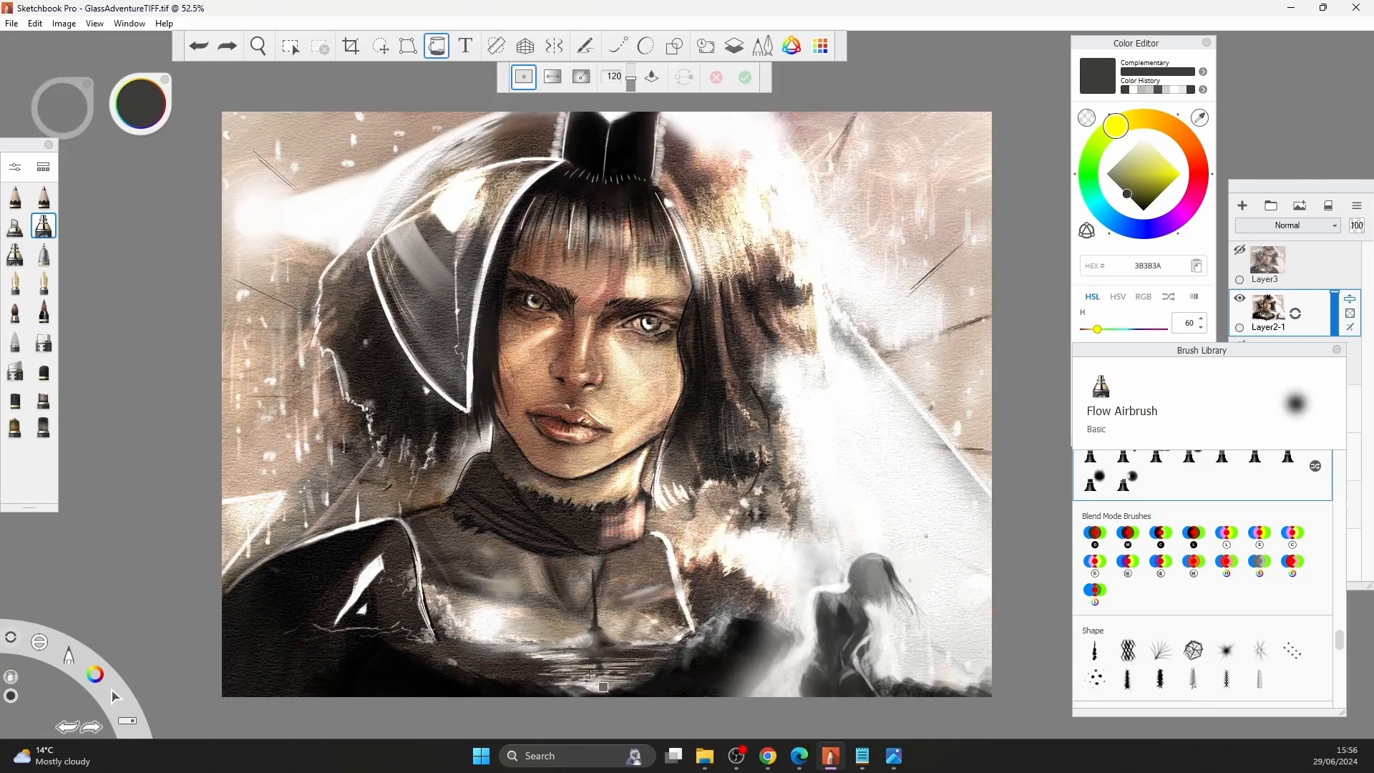
left_click(501, 597)
key("ctrl+z")
left_click(1198, 174)
left_click(1178, 174)
left_click(684, 671)
key("ctrl+z")
left_click(462, 598, "alt")
left_click(848, 429)
key("ctrl+z")
left_click(869, 231)
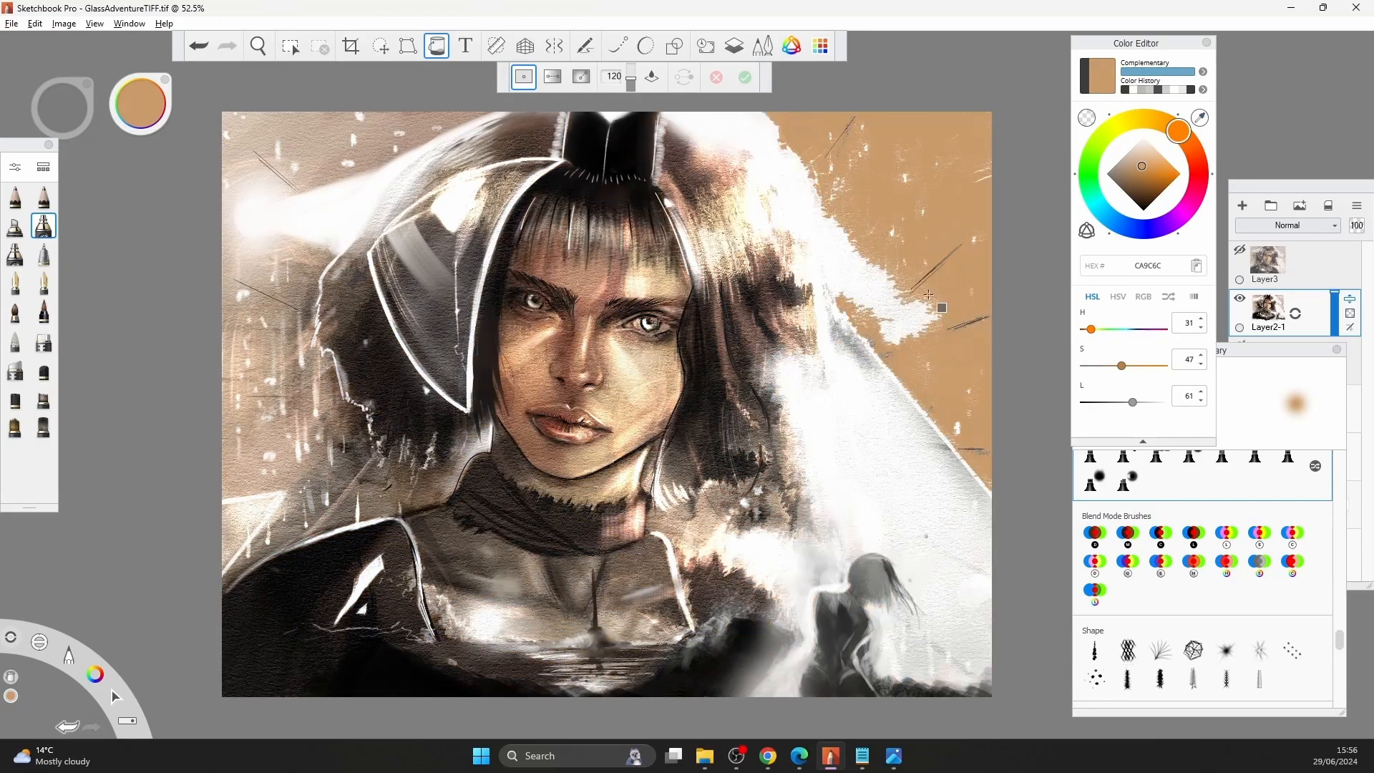
key("ctrl+z")
Try a linear gradient fill across the hair and background, undo it, and briefly try the Text tool.
left_click(552, 77)
left_click_drag(669, 380, 843, 290)
key("ctrl+z")
left_click(716, 78)
left_click(437, 46)
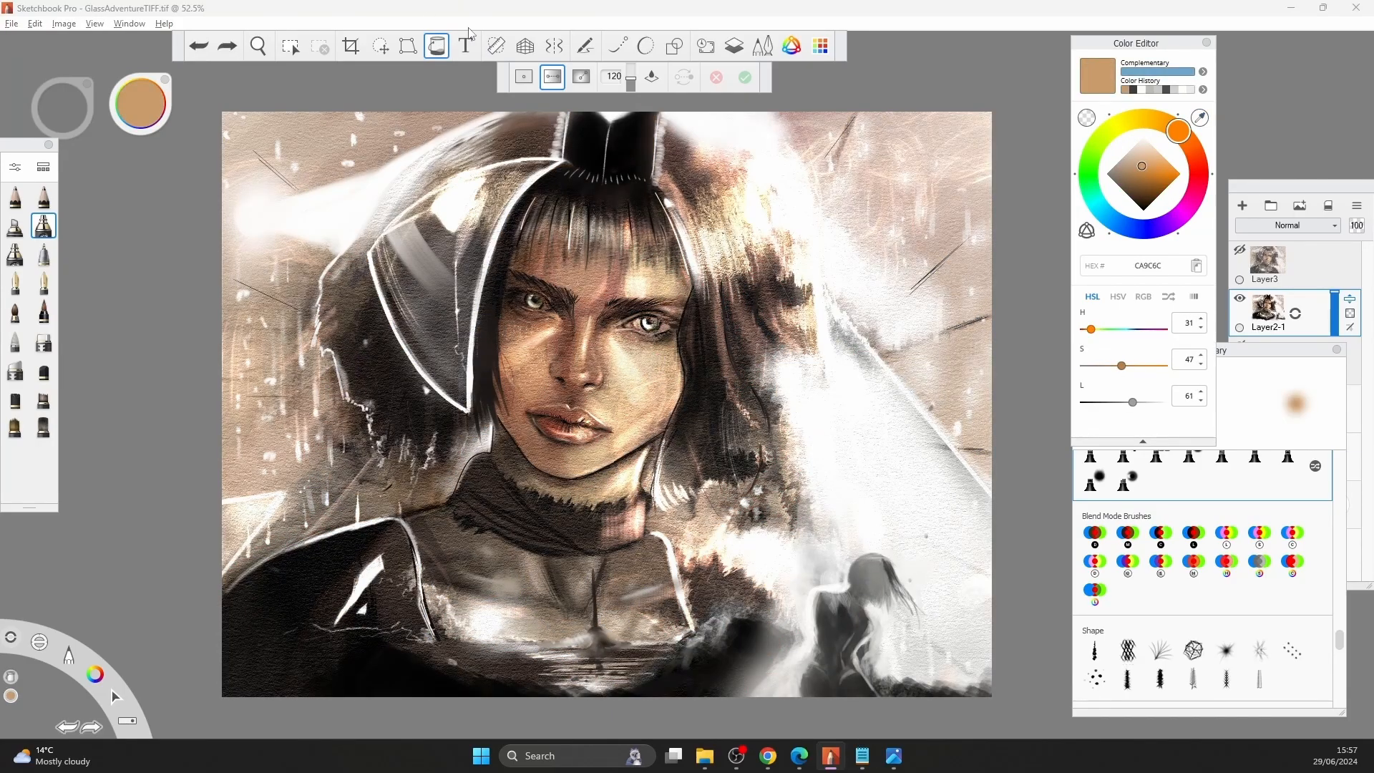
left_click(465, 47)
left_click(913, 477)
Add strands to the small figure's hair with the Tube brush and sample 5B5957 from the base.
left_click_drag(1339, 639, 1339, 649)
left_click(1259, 580)
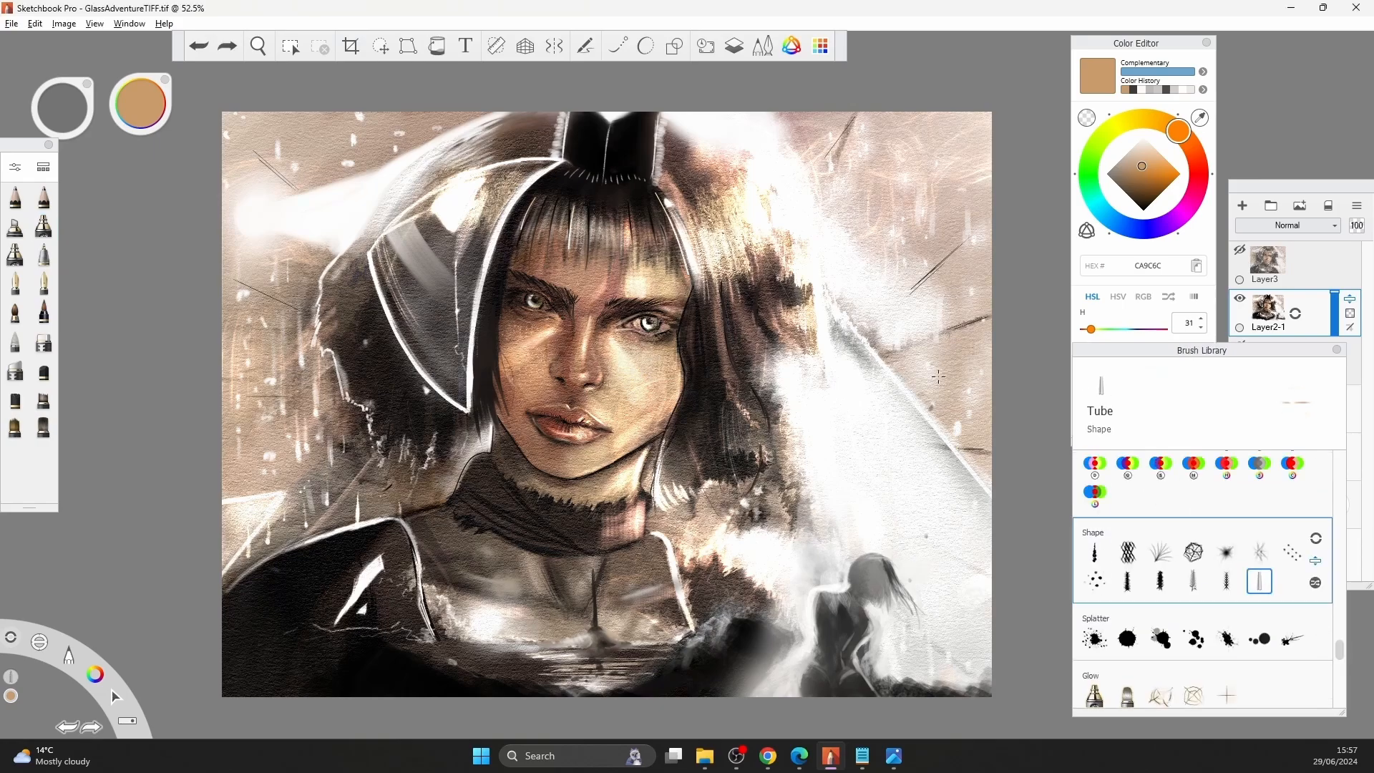
left_click(891, 569, "alt")
left_click_drag(892, 561, 927, 621)
left_click(896, 573, "alt")
left_click(848, 548, "alt")
left_click(804, 692, "alt")
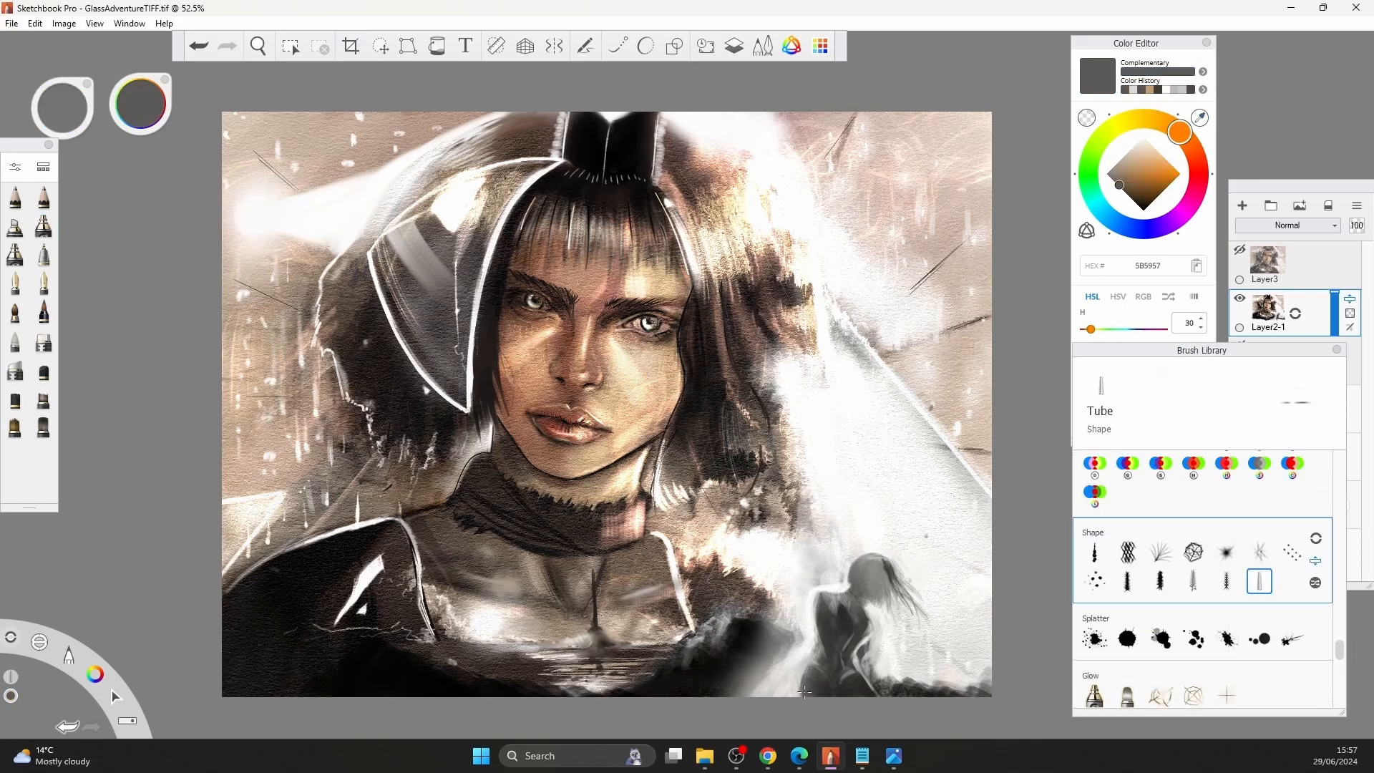
Try Tube and another Shape brush stroke around the small figure, undoing them.
left_click_drag(763, 563, 750, 662)
key("ctrl+z")
left_click(1226, 581)
left_click_drag(895, 555, 932, 479)
key("ctrl+z")
left_click_drag(899, 636, 907, 665)
Draw Glow Wispy strokes in 5B5957 around the small figure and across the lower foreground, and undo the last ones.
left_click(1160, 695)
mouse_move(937, 615)
left_mouse_down()
mouse_move(911, 669)
mouse_move(268, 693)
left_mouse_up()
key("ctrl+z")
key("ctrl+z")
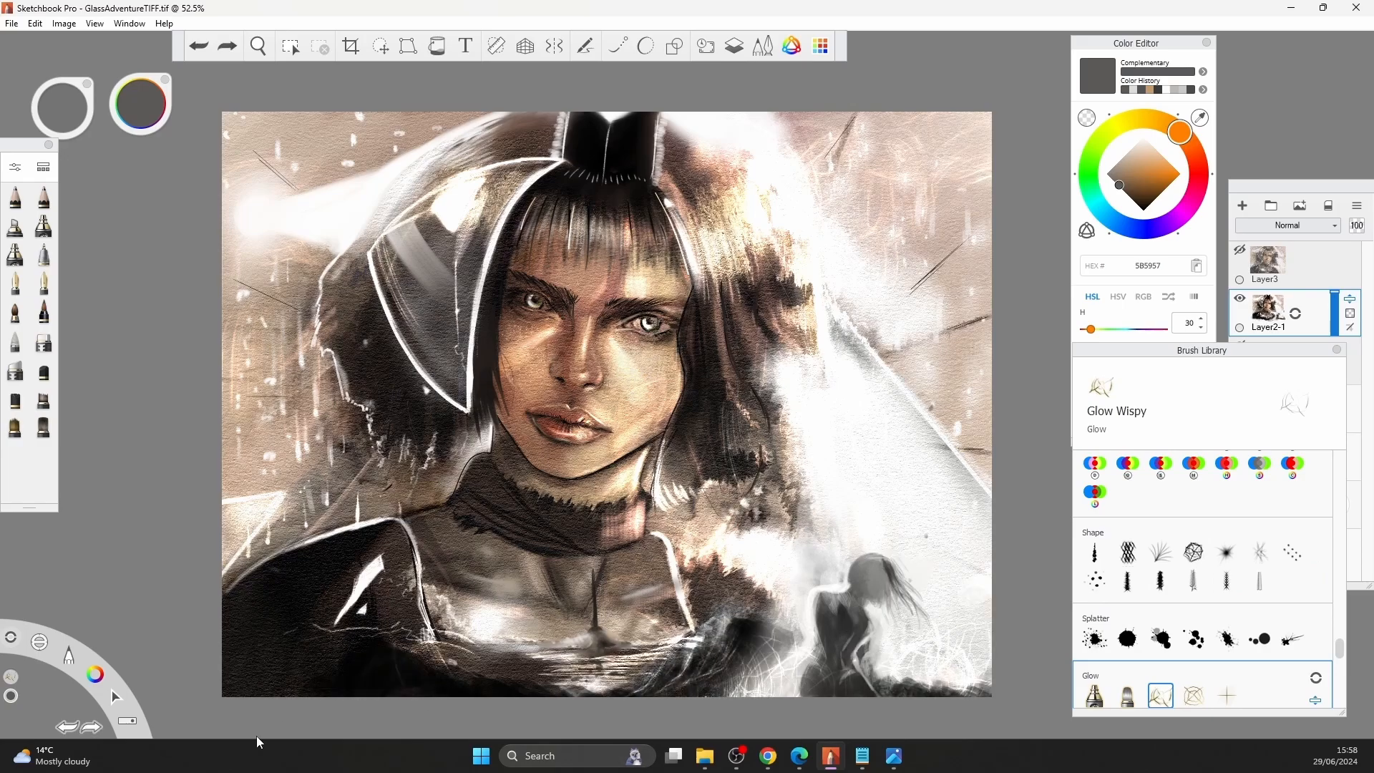
key("ctrl+z")
key("ctrl+z")
key("ctrl+z")
Duplicate Layer2-1, hide the original layer and add a Glow Wispy stroke over the rocks below the shoulder.
left_click_drag(1294, 313, 1246, 295)
left_click(1239, 346)
mouse_move(779, 665)
left_mouse_down()
mouse_move(723, 659)
mouse_move(766, 615)
left_mouse_up()
key("ctrl+z")
left_click_drag(714, 616, 644, 662)
Add Glow Wispy strokes along the hood panel and the ragged dark hair edge left of the face.
left_click_drag(297, 450, 351, 354)
left_click_drag(362, 294, 301, 400)
key("ctrl+z")
left_click_drag(431, 283, 408, 357)
left_click_drag(358, 276, 311, 365)
left_click_drag(347, 372, 447, 454)
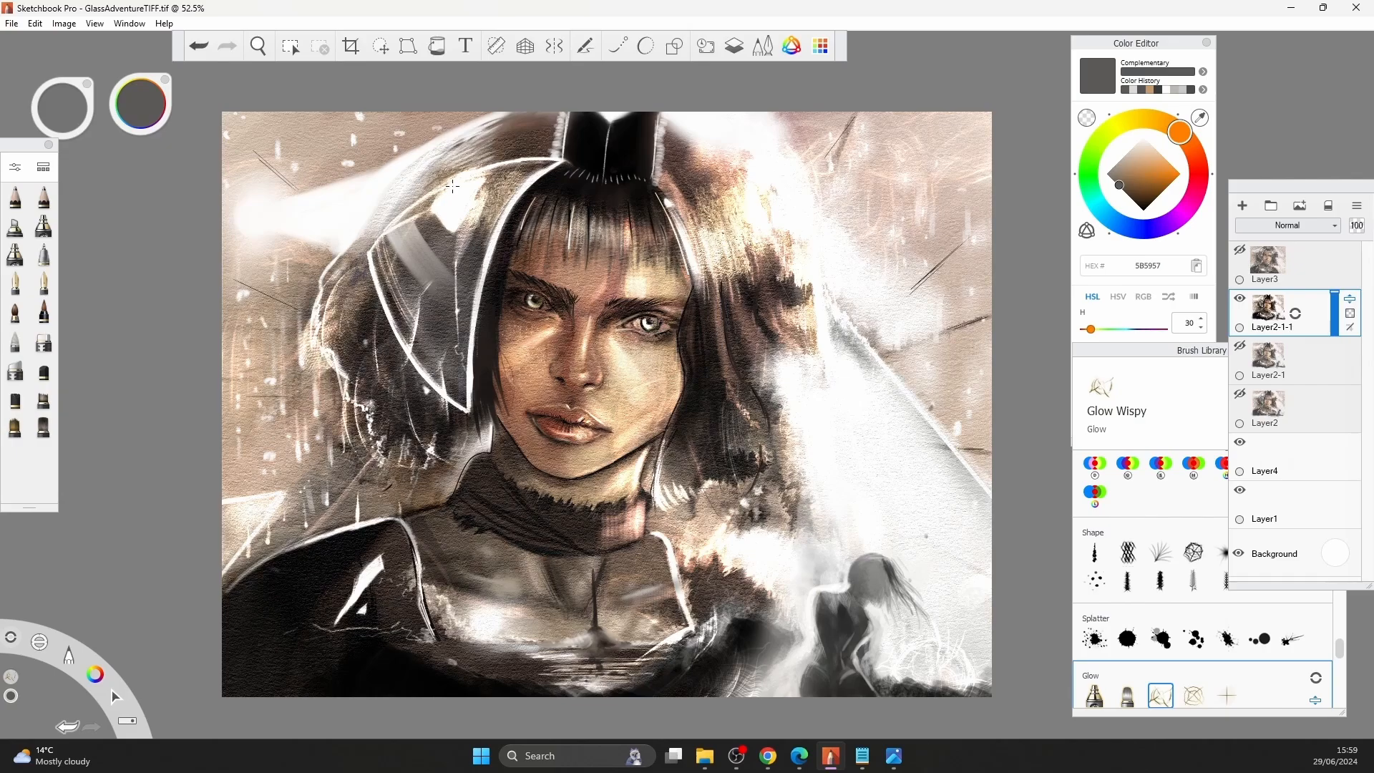
Add a Glow Wispy stroke to the hair right of the face and a Glow Wispy 2 stroke above it.
left_click_drag(751, 389, 687, 493)
key("ctrl+z")
left_click_drag(694, 394, 758, 494)
left_click(1193, 695)
mouse_move(705, 250)
left_mouse_down()
mouse_move(747, 394)
mouse_move(805, 347)
left_mouse_up()
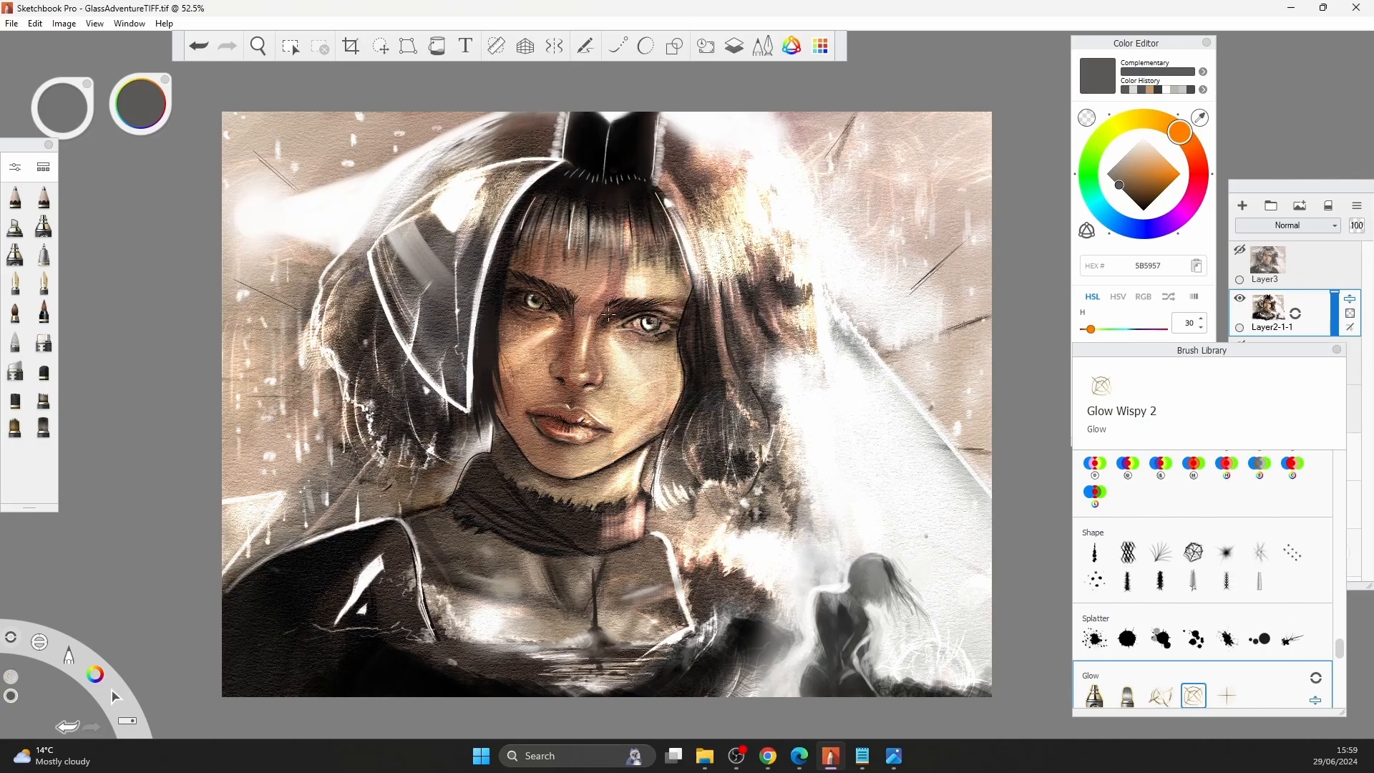
Add Glow Wispy 2 strokes to the hood panel, the shoulder and the hair right of the face, undoing the background stroke.
left_click_drag(379, 383, 408, 463)
left_click_drag(387, 522, 417, 609)
left_click_drag(744, 373, 764, 453)
left_click_drag(982, 326, 912, 363)
key("ctrl+z")
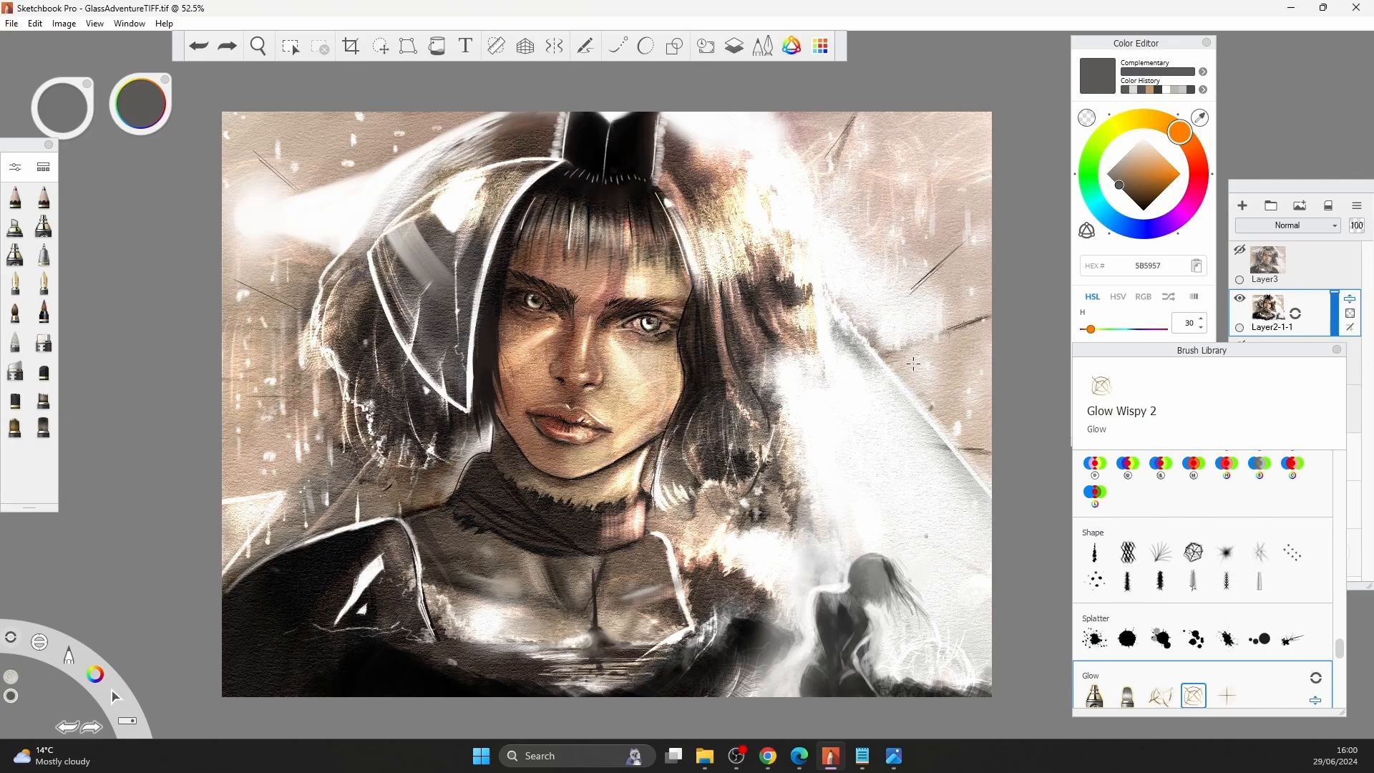
key("alt+Tab")
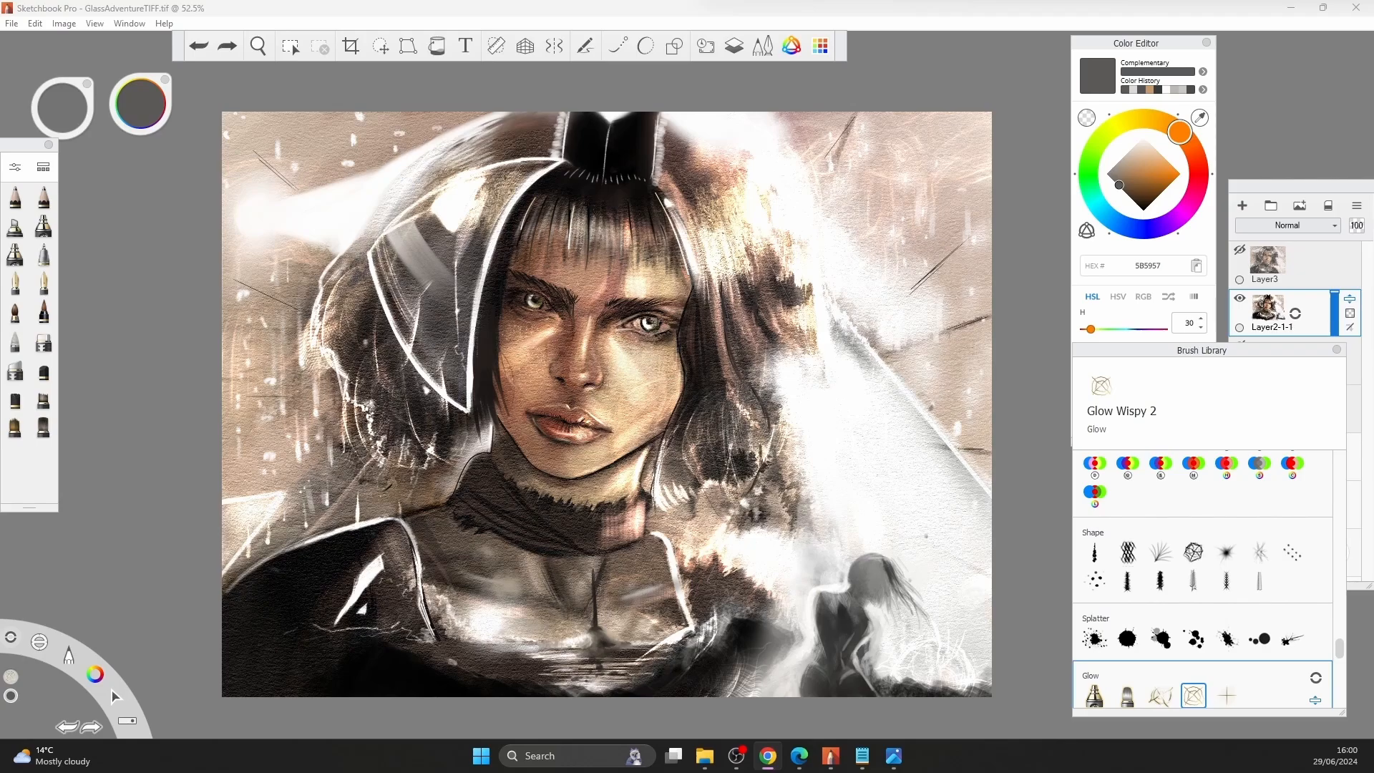
Try Glow Wispy 2 strokes across the small misty figure and undo them.
mouse_move(845, 562)
left_mouse_down()
mouse_move(905, 633)
mouse_move(965, 628)
left_mouse_up()
key("ctrl+z")
key("ctrl+z")
mouse_move(801, 572)
left_mouse_down()
mouse_move(877, 548)
mouse_move(923, 558)
left_mouse_up()
key("ctrl+z")
key("ctrl+z")
Add Glow Wispy 2 strokes over the dark rocks left of the small figure.
left_click_drag(771, 687, 813, 660)
mouse_move(809, 683)
left_mouse_down()
mouse_move(716, 686)
mouse_move(773, 622)
mouse_move(709, 530)
mouse_move(766, 601)
left_mouse_up()
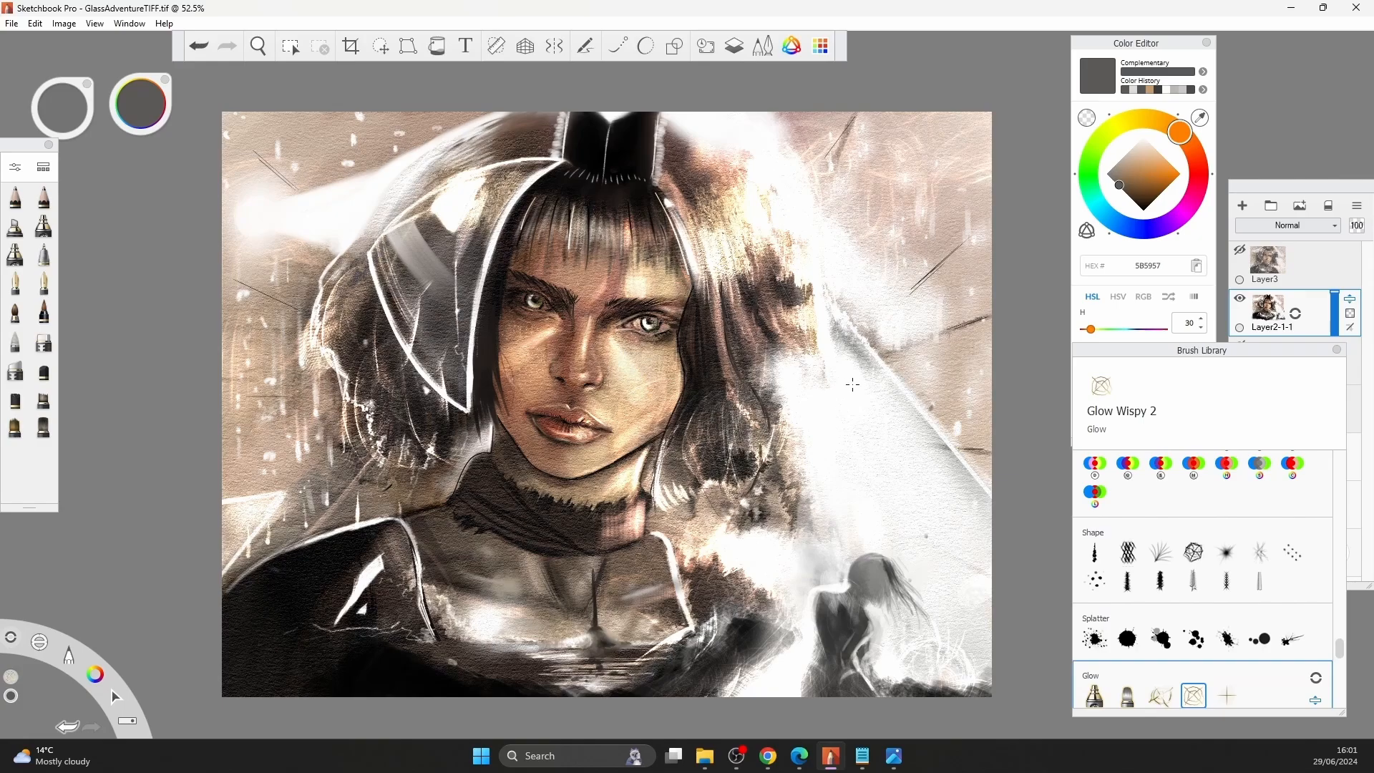
Try Glow Neon strokes at different brush sizes around the eye and cheek on the face's right side, undoing them.
left_click(1127, 696)
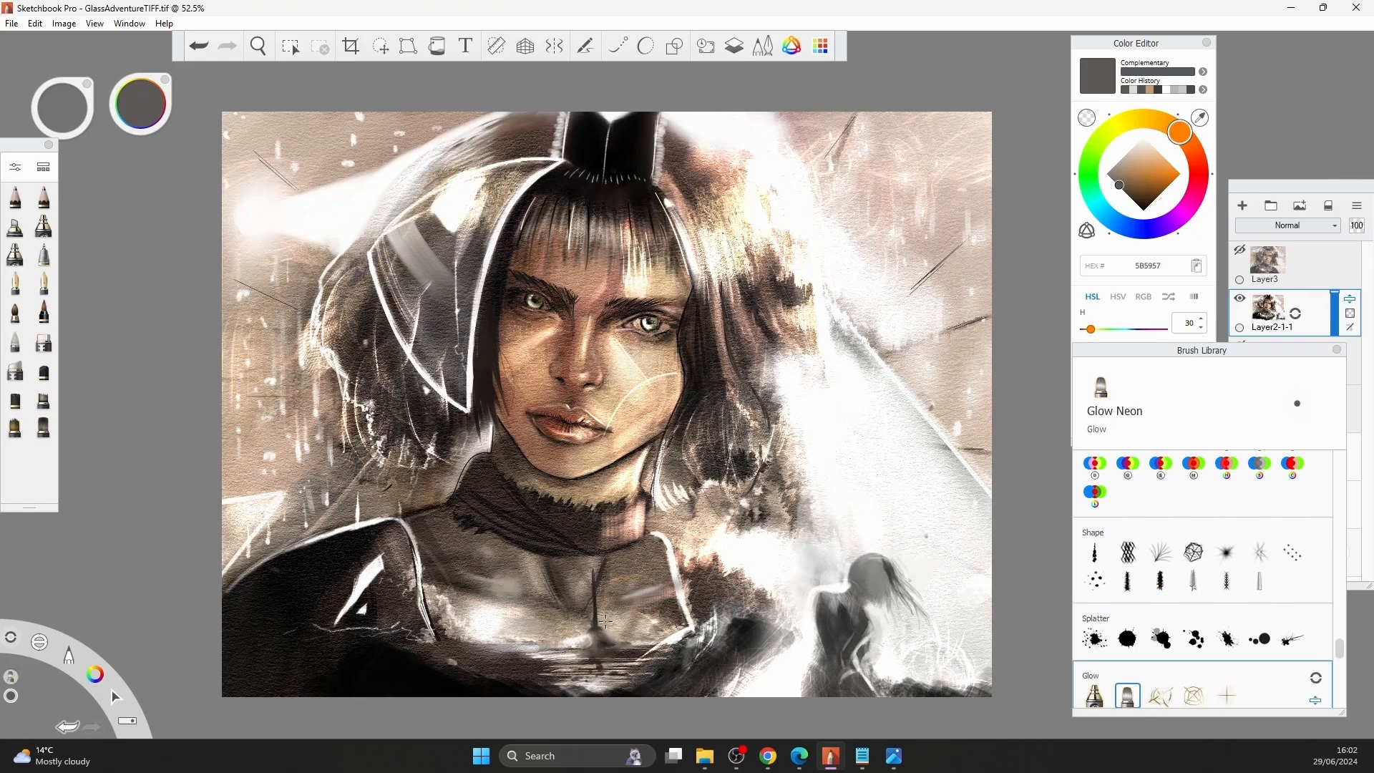
key("ctrl+z")
key("]")
mouse_move(649, 300)
left_mouse_down()
mouse_move(626, 321)
mouse_move(634, 389)
left_mouse_up()
key("ctrl+z")
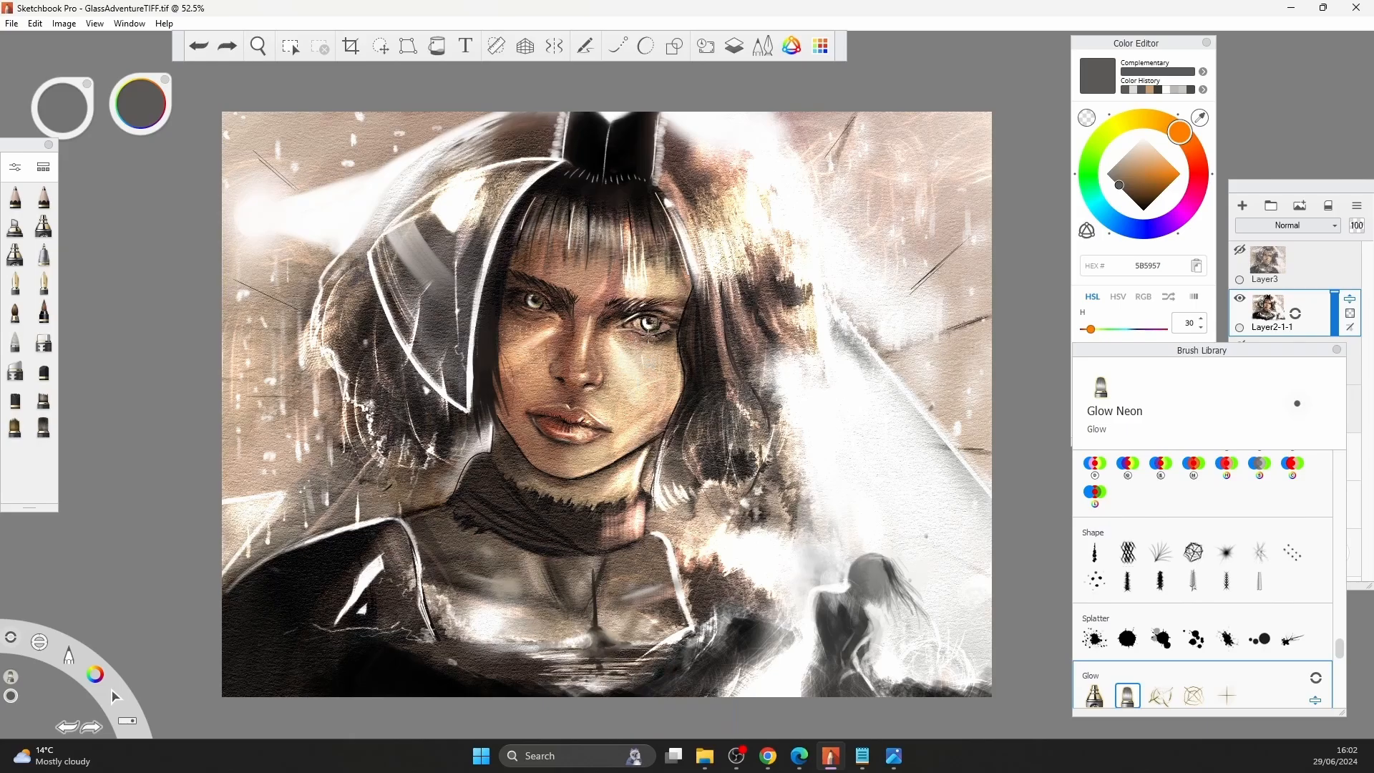
left_click_drag(642, 335, 644, 377)
key("ctrl+z")
key("ctrl+z")
key("[")
left_click_drag(640, 314, 639, 329)
scroll(673, 286, "down", 5)
scroll(669, 431, "up", 5)
key("]")
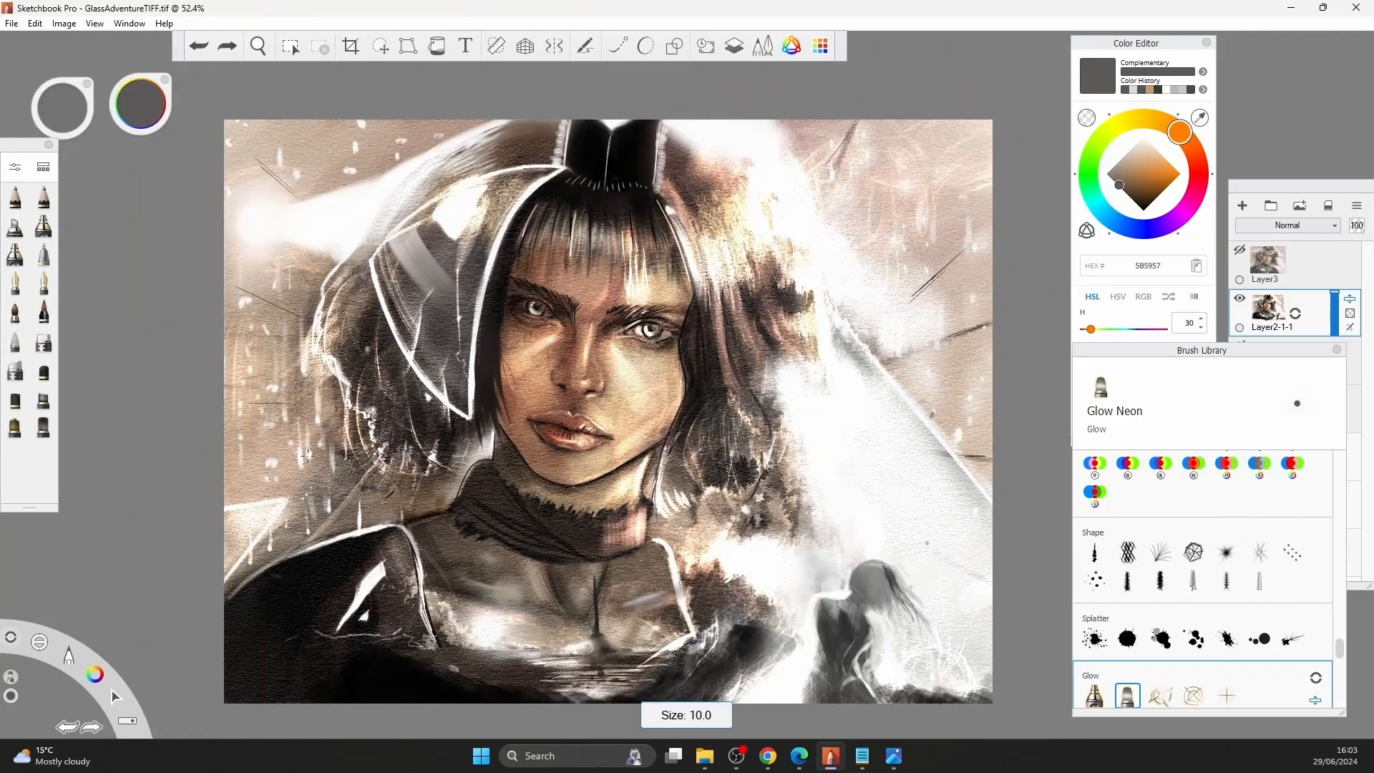
key("ctrl+z")
Draw thin Glow Neon lines across the dark scarf, undoing unwanted strokes and reducing the brush size.
mouse_move(500, 479)
left_mouse_down()
mouse_move(563, 559)
mouse_move(573, 548)
left_mouse_up()
mouse_move(487, 513)
left_mouse_down()
mouse_move(537, 541)
mouse_move(518, 537)
left_mouse_up()
key("ctrl+z")
key("ctrl+z")
left_click_drag(647, 509, 627, 548)
key("[")
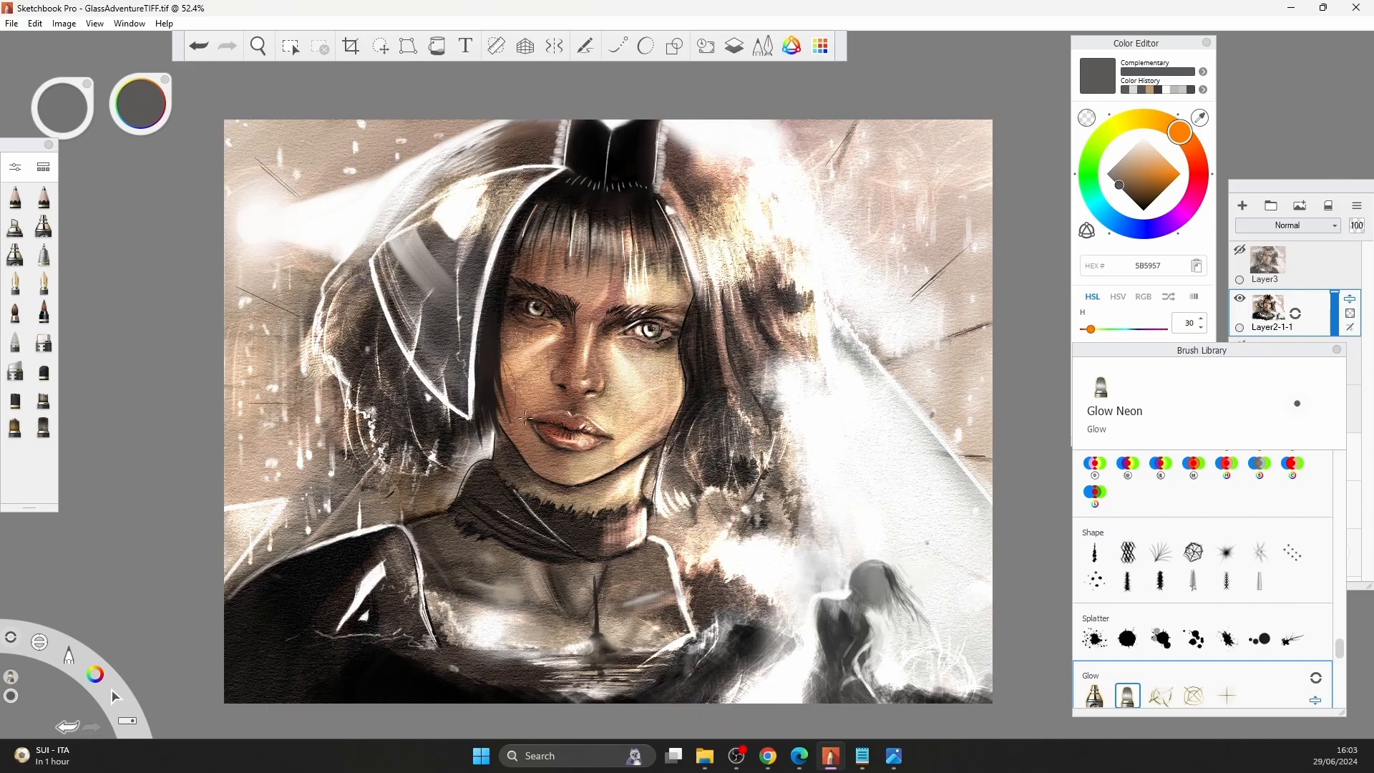
key("alt+Tab")
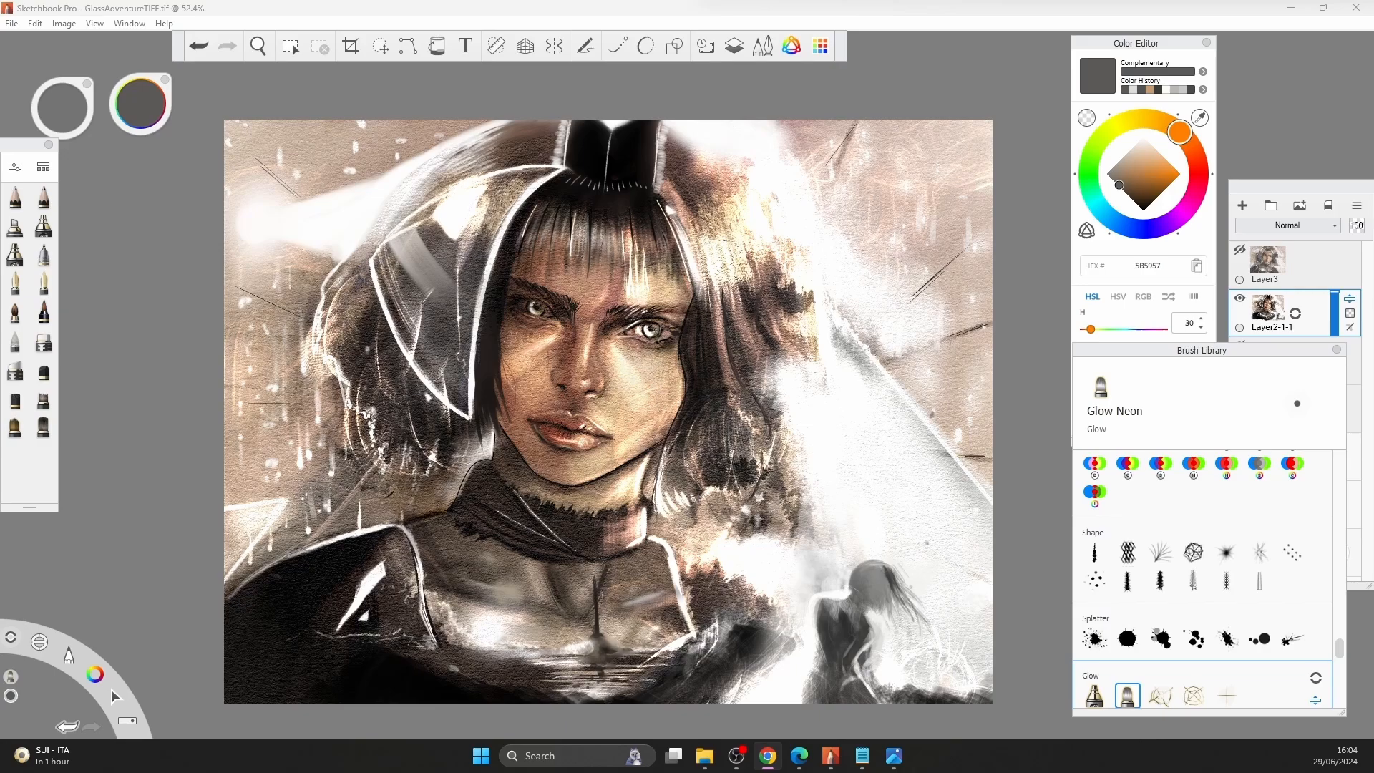
Stamp black 000000 speckles with a Shape brush along the lower foreground and smudge the rocks beside the small figure.
left_click(1094, 581)
left_click(1143, 211)
key("ctrl+z")
mouse_move(751, 676)
left_mouse_down()
mouse_move(730, 710)
mouse_move(669, 697)
left_mouse_up()
left_click_drag(924, 695, 986, 670)
left_click_drag(675, 693, 601, 701)
left_click(15, 342)
mouse_move(752, 672)
left_mouse_down()
mouse_move(737, 683)
mouse_move(765, 679)
mouse_move(749, 692)
left_mouse_up()
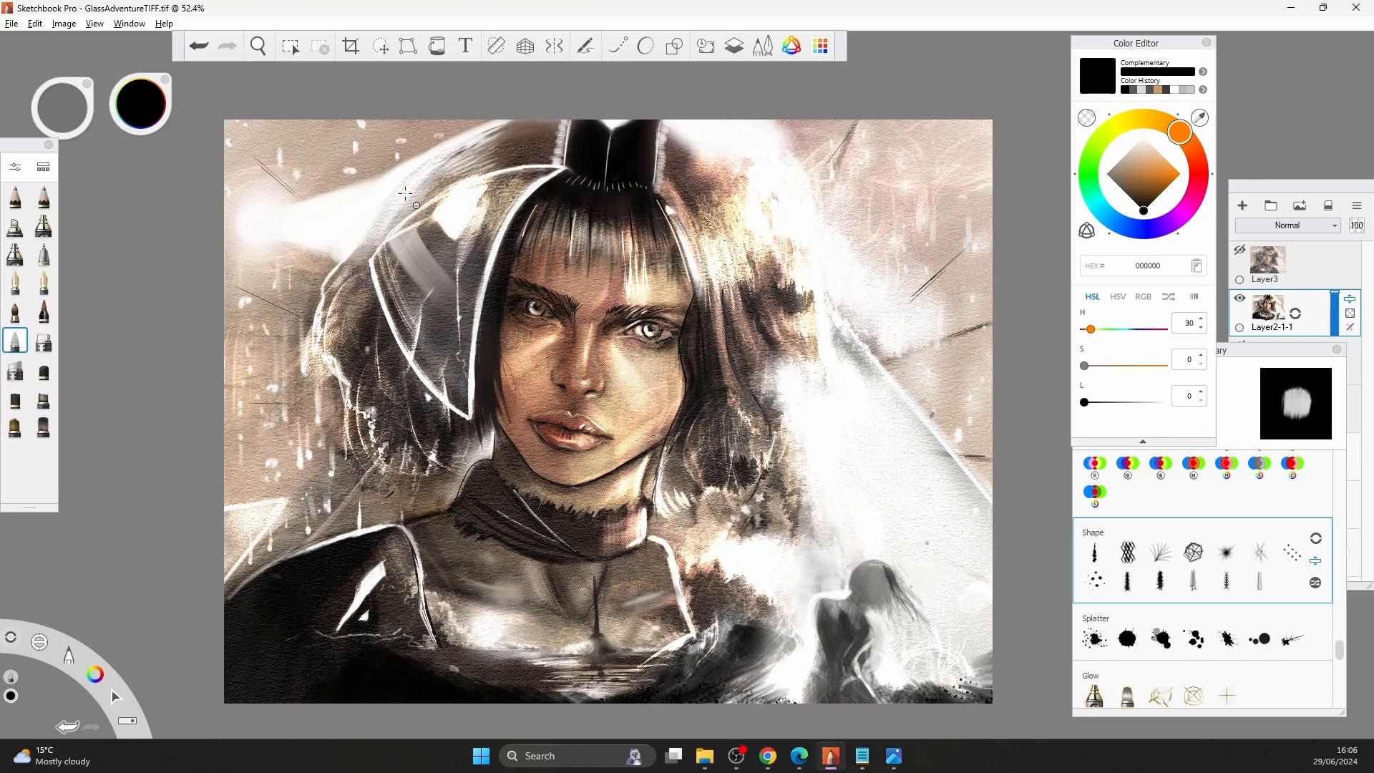
Try Hair brush strokes at size 50.2 over the headband and the hair right of the face, and undo them.
left_click(1259, 513)
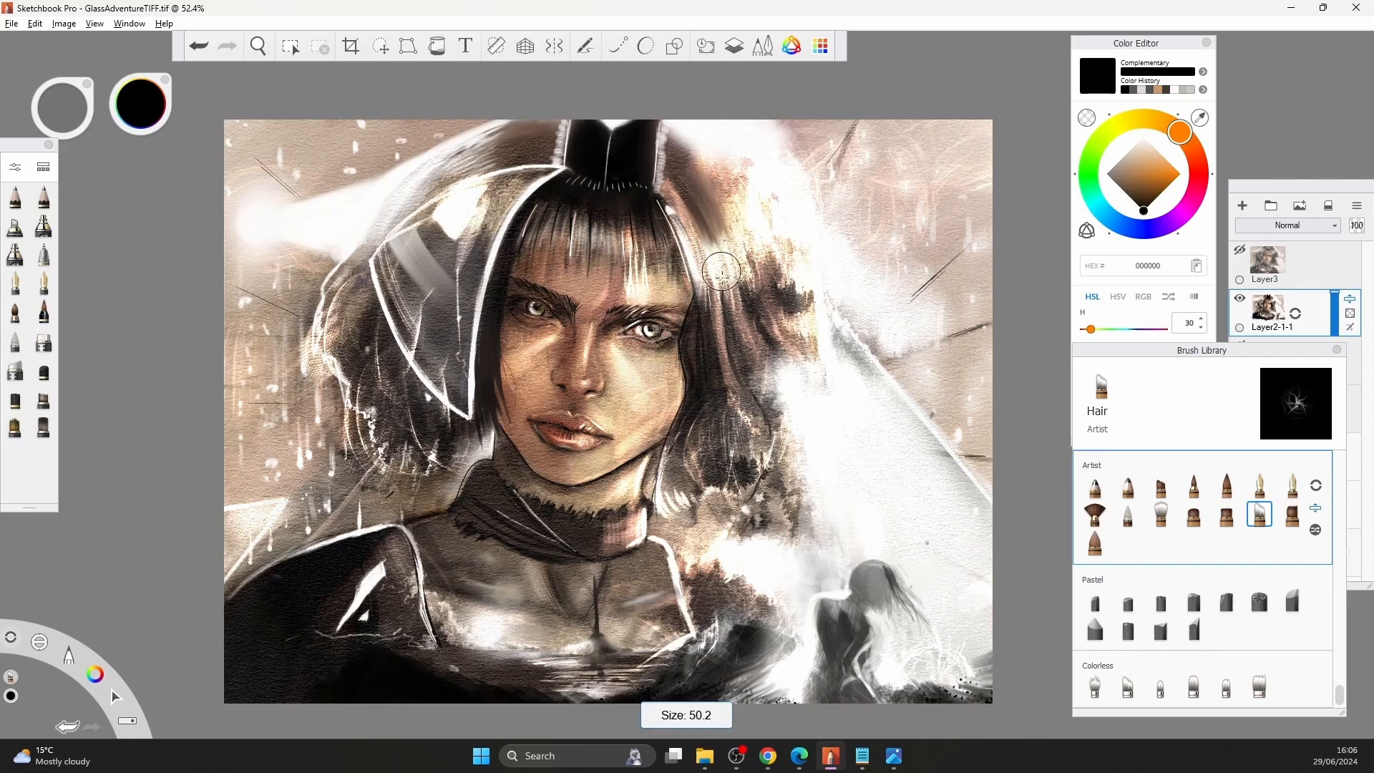
left_click_drag(834, 279, 809, 329)
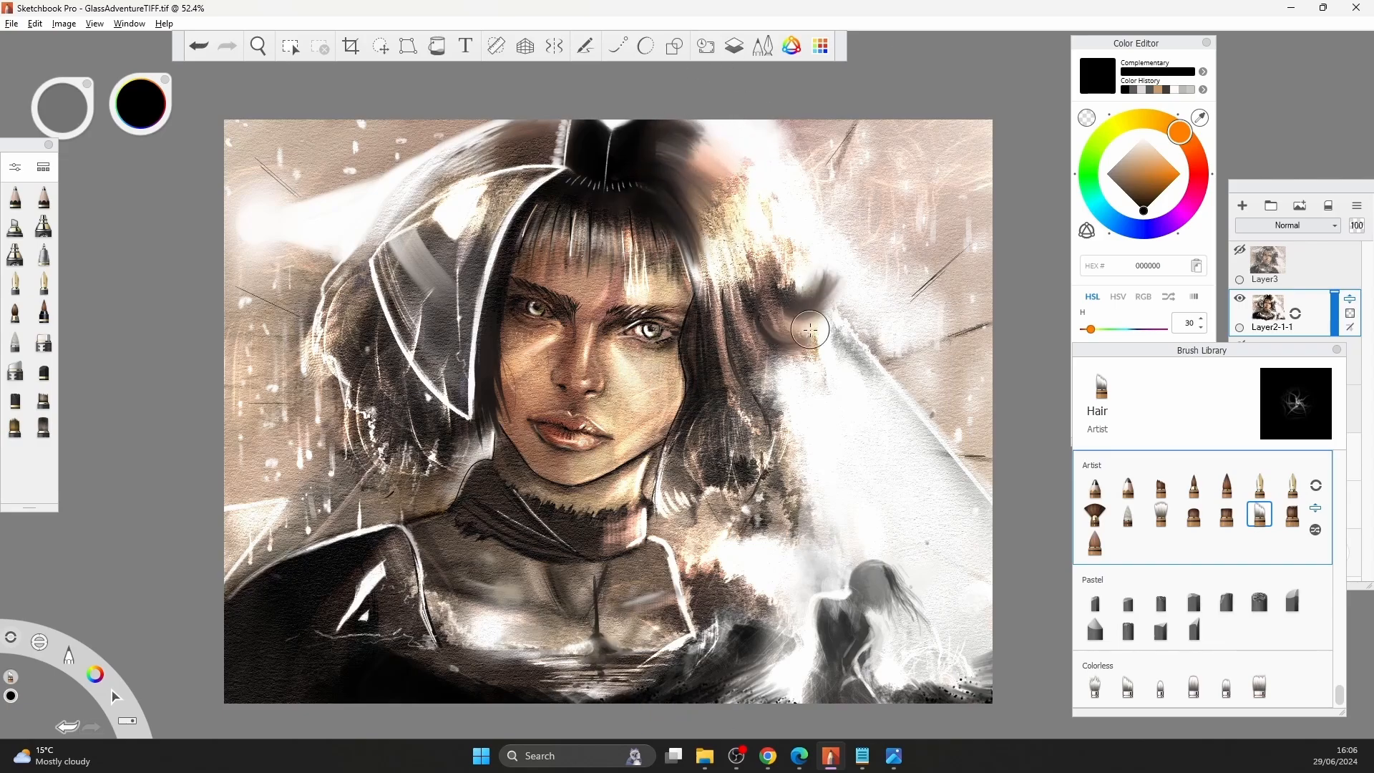
key("ctrl+z")
key("ctrl+z")
key("ctrl+z")
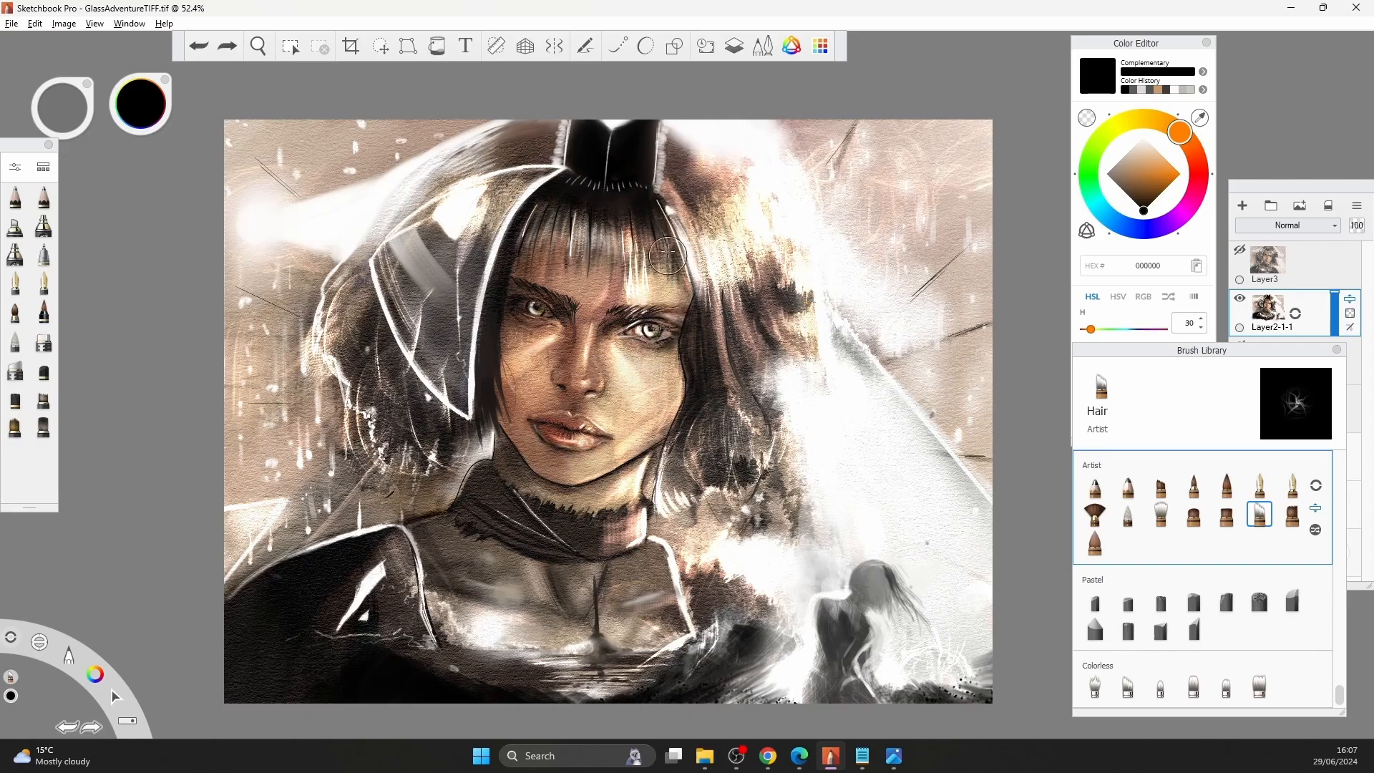
Smudge the hood's upper-left outer edge with the Hair brush, undoing the strokes tried across the hair and background.
left_click_drag(662, 329, 1002, 326)
key("ctrl+z")
mouse_move(342, 276)
left_mouse_down()
mouse_move(312, 356)
mouse_move(352, 409)
left_mouse_up()
key("ctrl+z")
left_click_drag(469, 164, 346, 326)
key("ctrl+z")
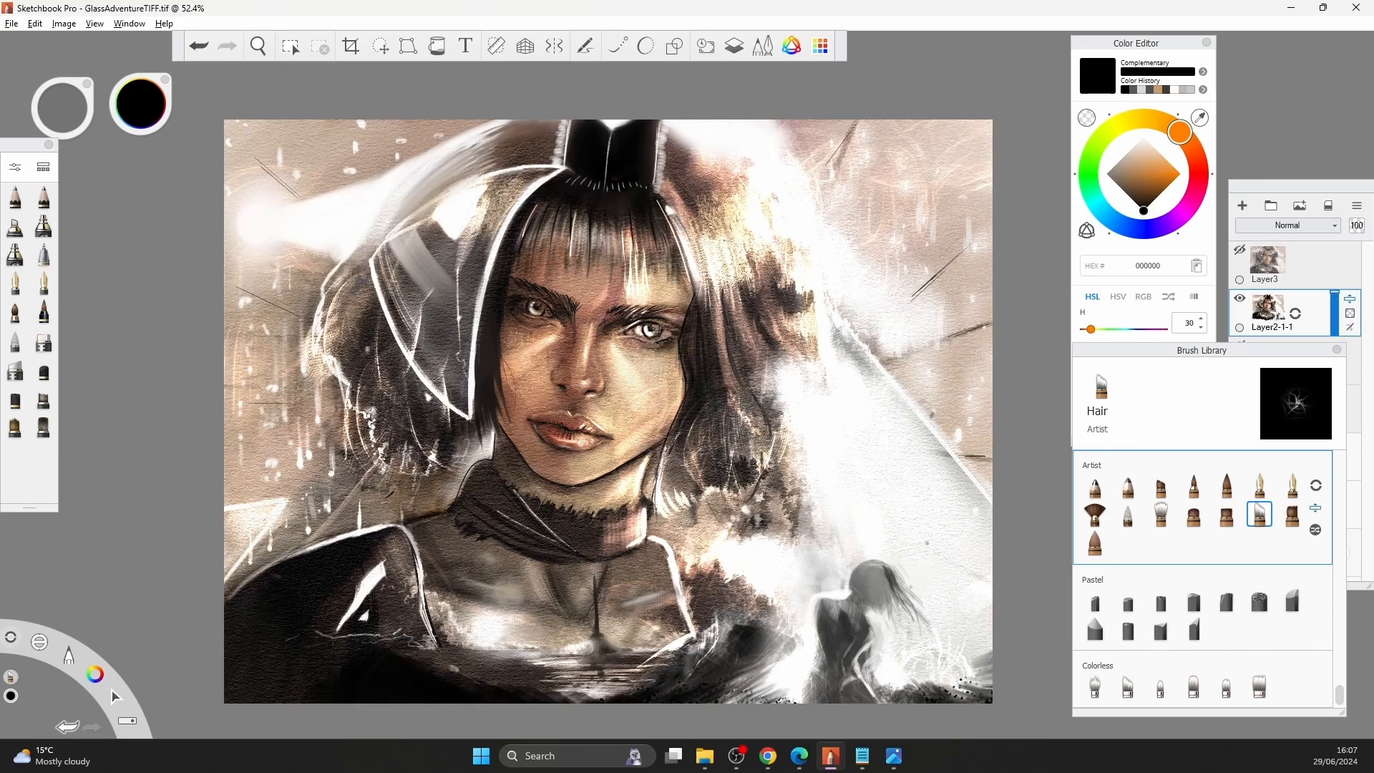
Retouch the small figure's head, hair and shoulders with Arrow and another Pastel brush in sampled tones including FFFFFF and E7E7E6.
left_click(1194, 629)
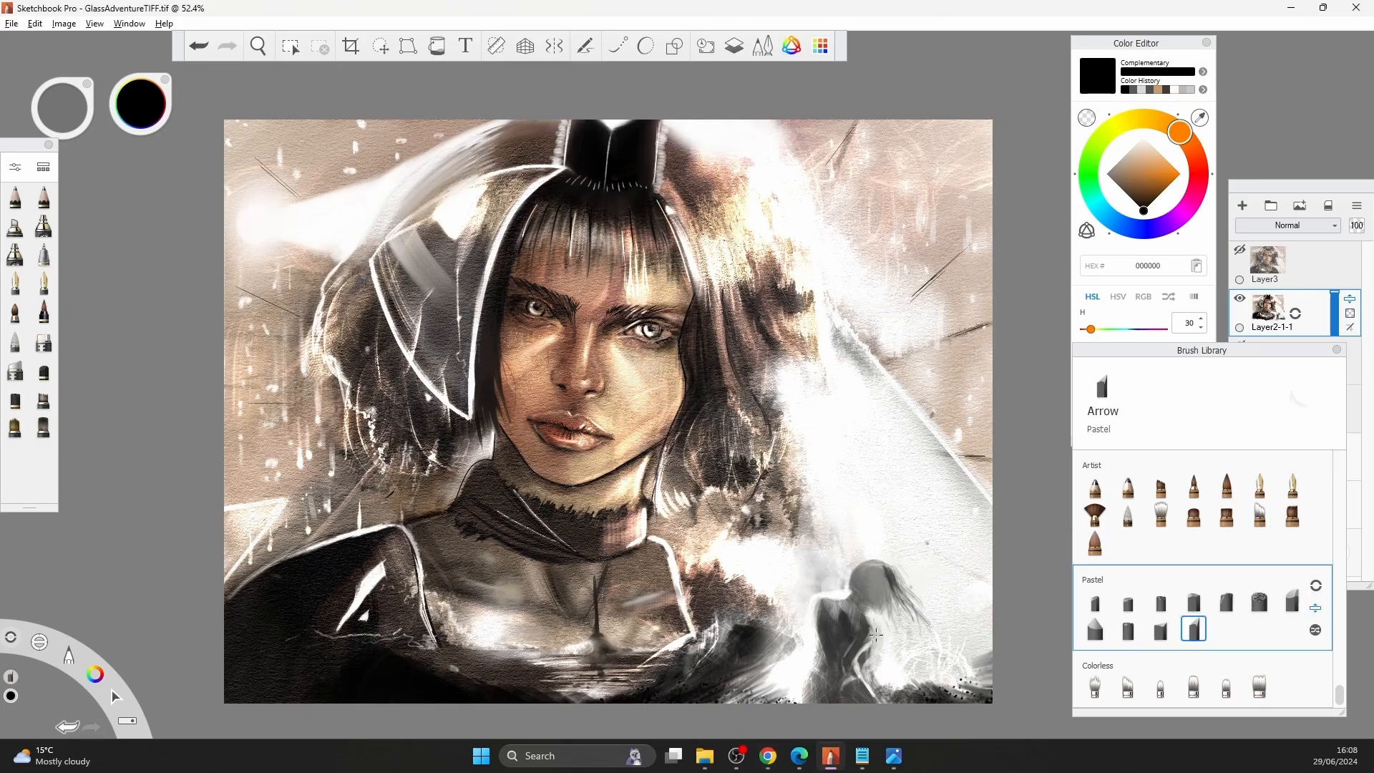
left_click(862, 696, "alt")
left_click(852, 578, "alt")
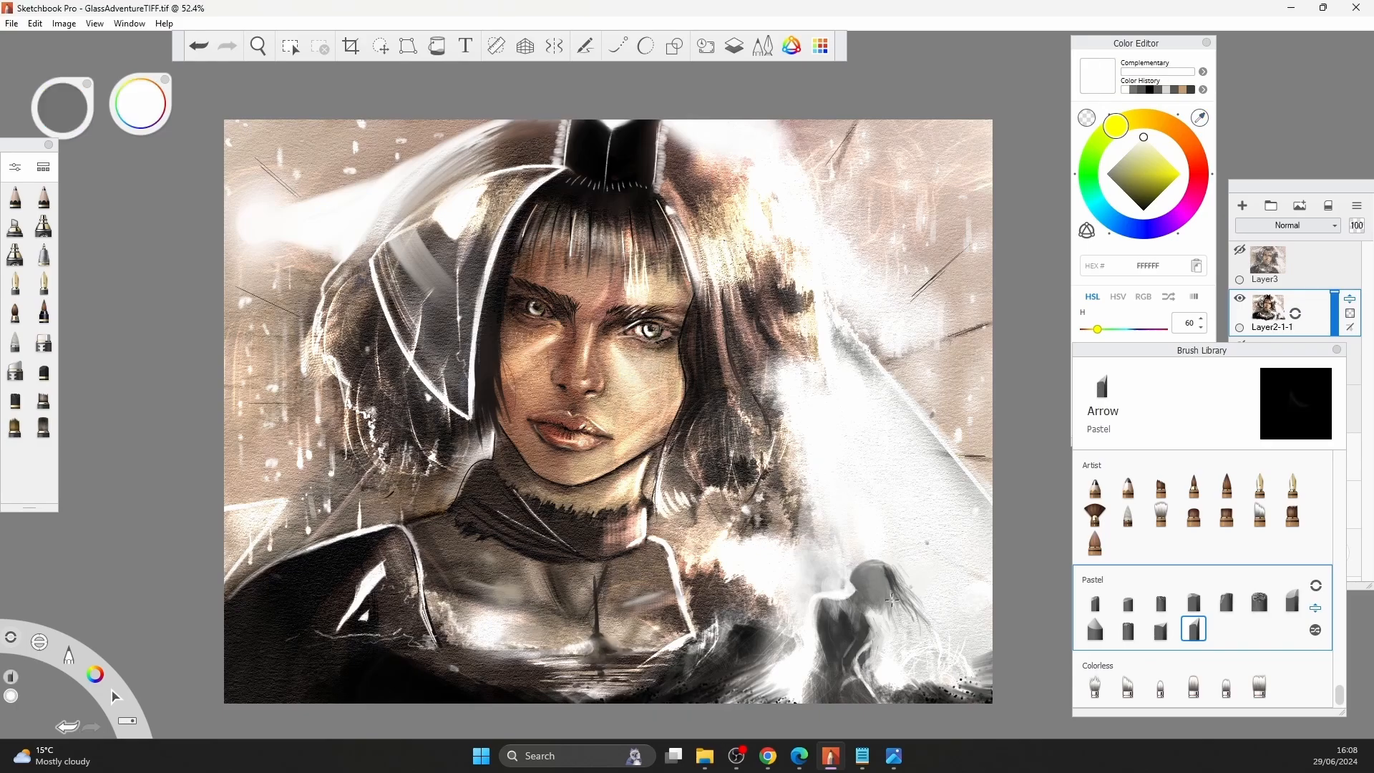
left_click(889, 597, "alt")
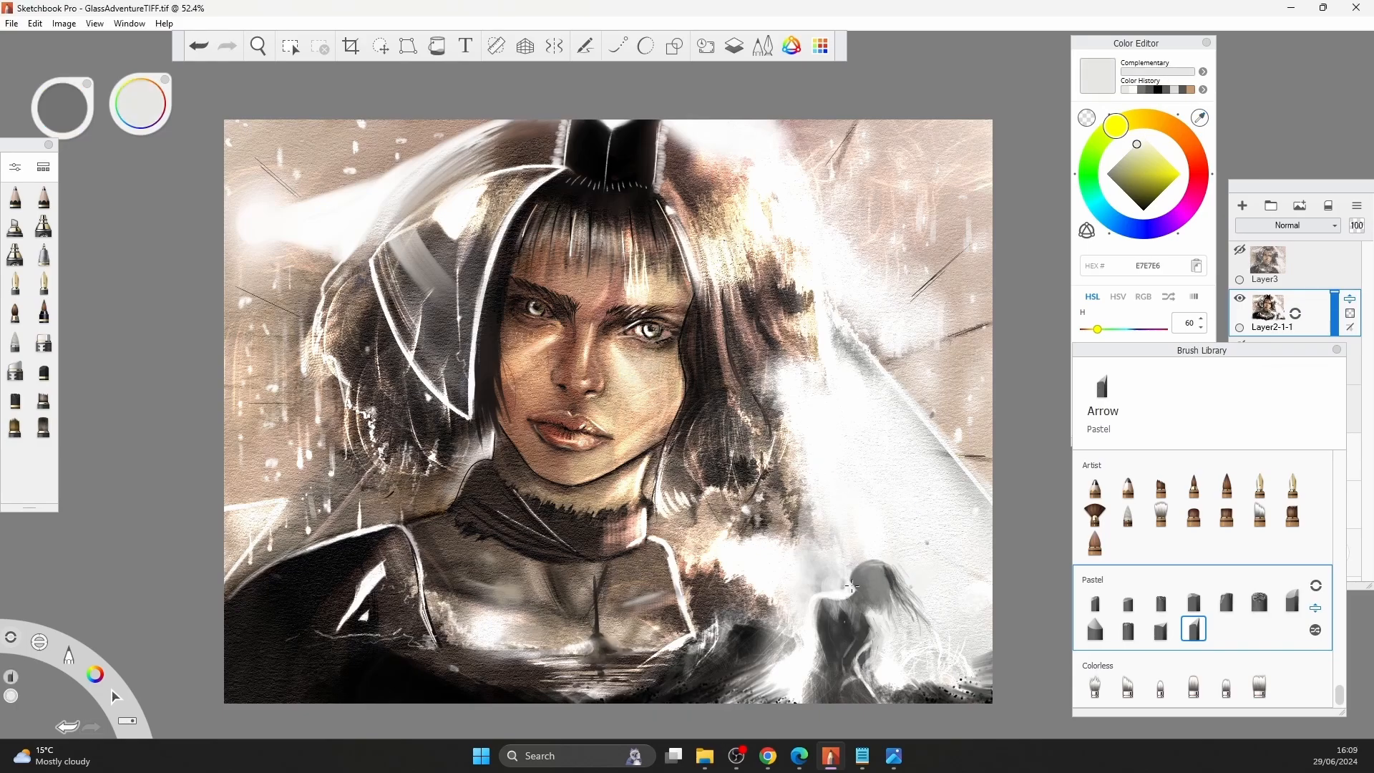
left_click(1128, 601)
left_click(854, 615, "alt")
mouse_move(889, 597)
left_mouse_down()
mouse_move(894, 615)
mouse_move(824, 613)
mouse_move(819, 592)
left_mouse_up()
left_click(852, 608, "alt")
left_click(818, 605, "alt")
left_click(816, 579, "alt")
Texture the mist and rocks around the small figure with an enlarged Salty Watercolor brush in sampled 6A635F and FFFFFF.
left_click(1094, 514)
left_click(777, 612, "alt")
key("bracketright")
left_click_drag(834, 583, 816, 601)
left_click_drag(785, 660, 771, 673)
left_click_drag(903, 644, 936, 607)
left_click_drag(760, 592, 787, 599)
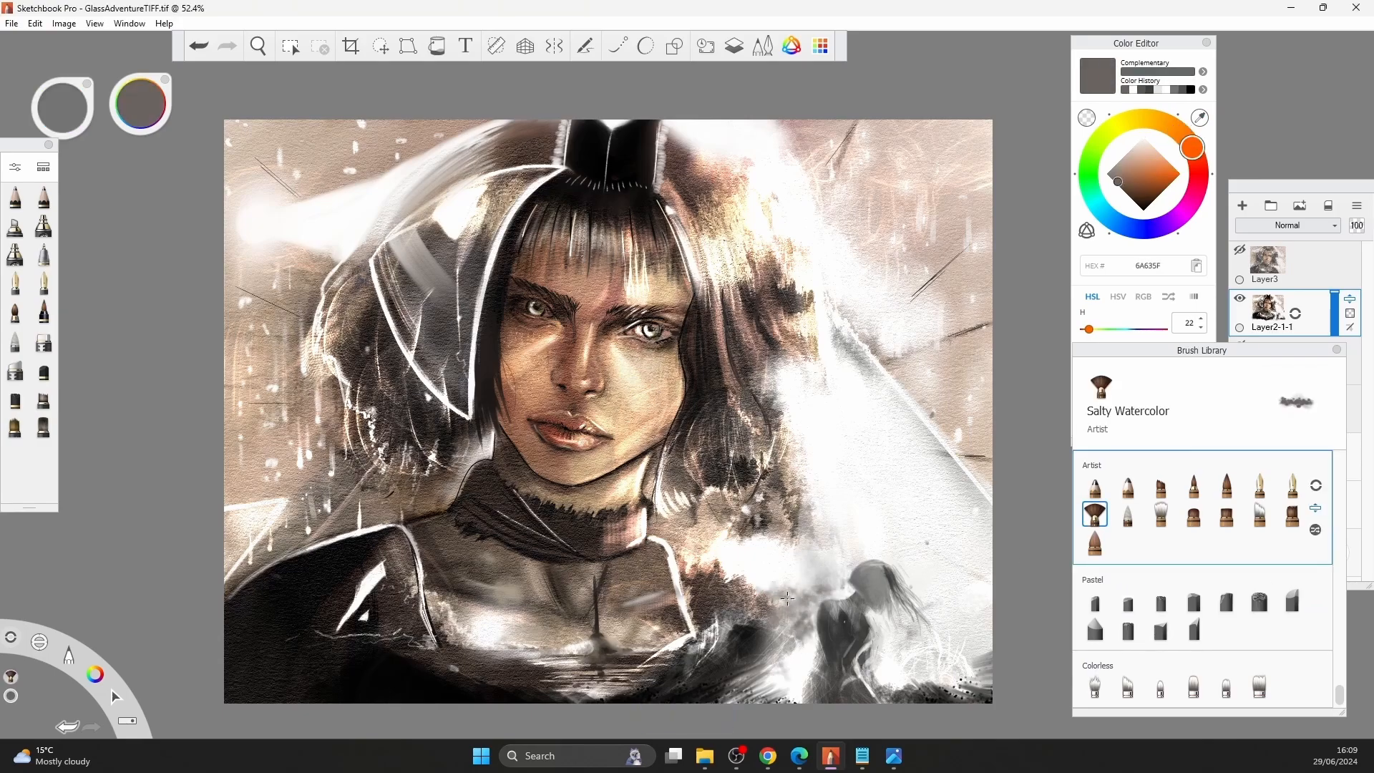
left_click(787, 668, "alt")
key("bracketright")
left_click_drag(751, 672, 597, 695)
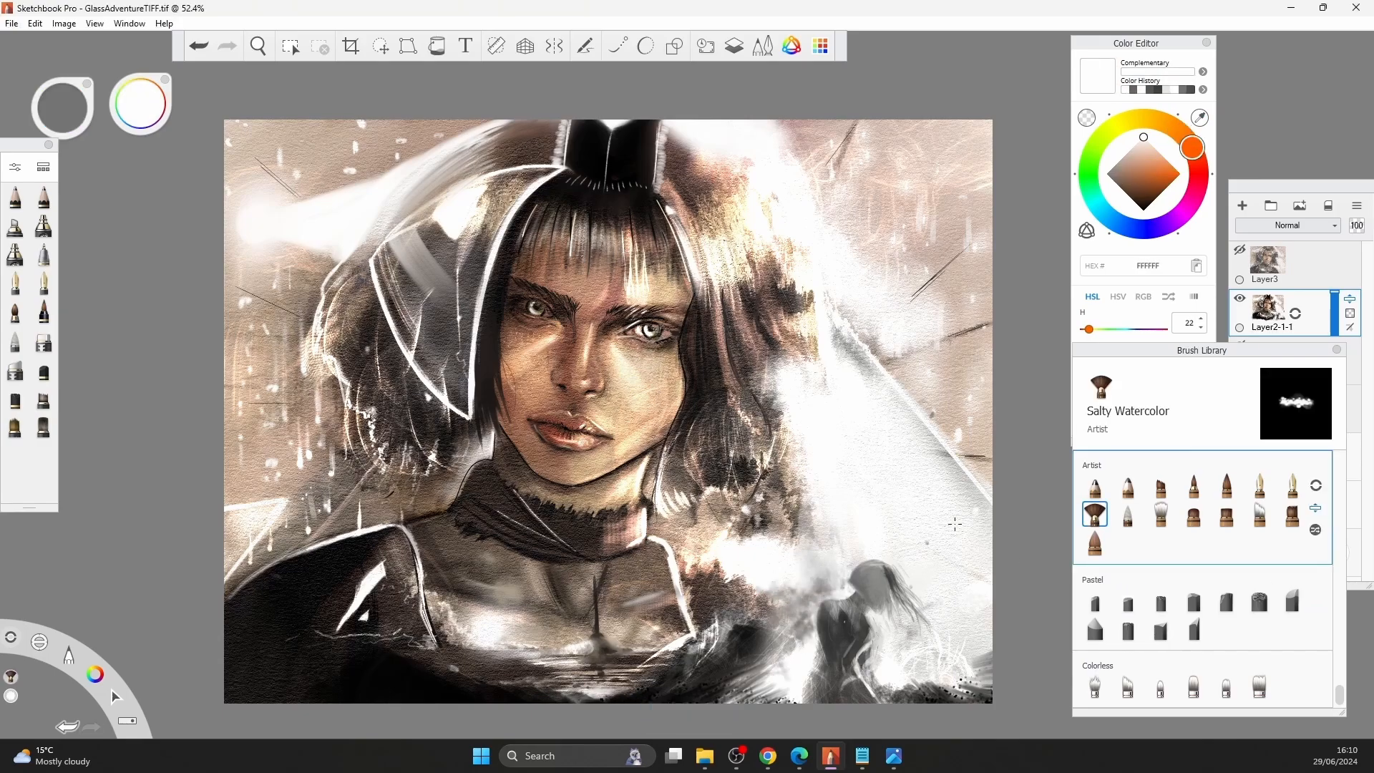
key("bracketright")
left_click(72, 25)
left_click(98, 206)
left_click(64, 24)
left_click(98, 205)
Extend the white suit outline below the left shoulder in FFFFFF with Ink Pen copy, undoing the stray strokes.
left_click(1291, 485)
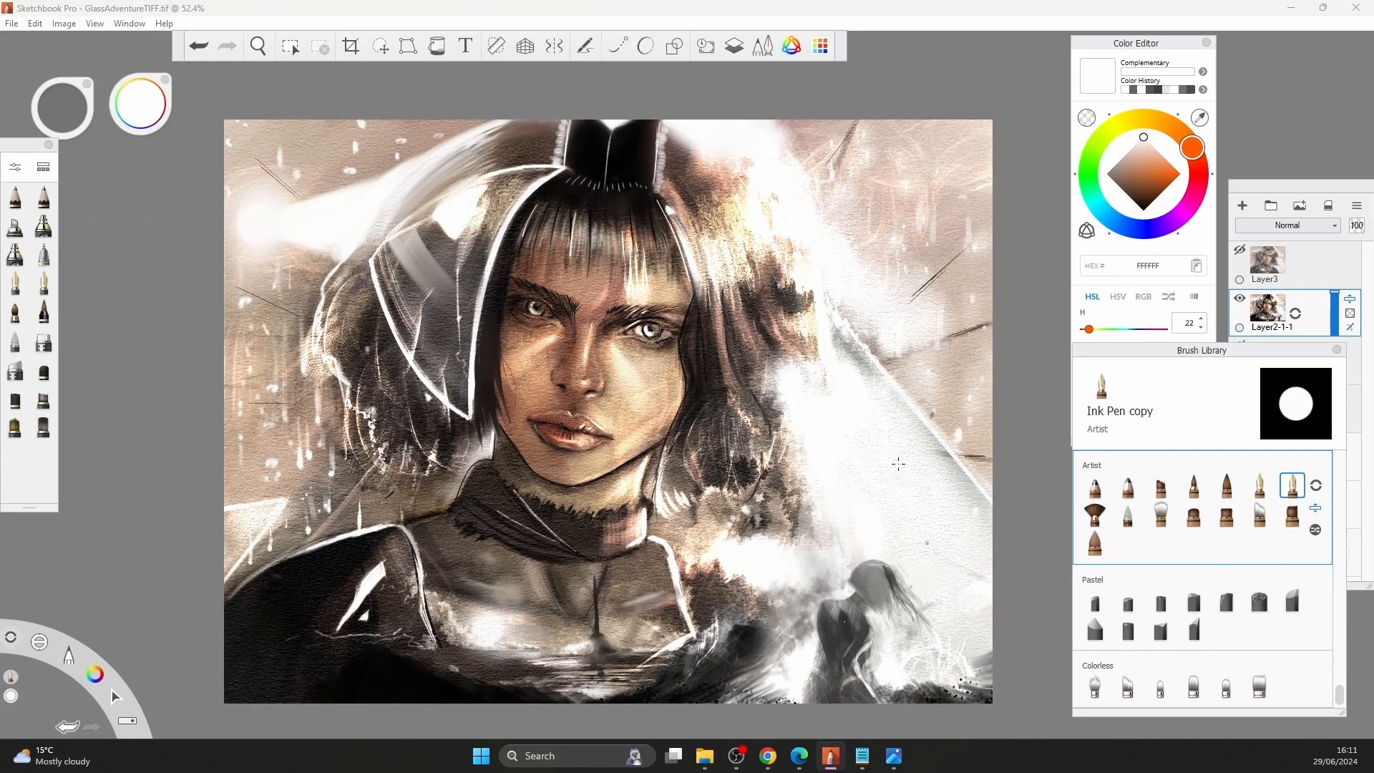
mouse_move(983, 659)
left_mouse_down()
mouse_move(945, 691)
mouse_move(427, 698)
mouse_move(273, 664)
left_mouse_up()
key("ctrl+z")
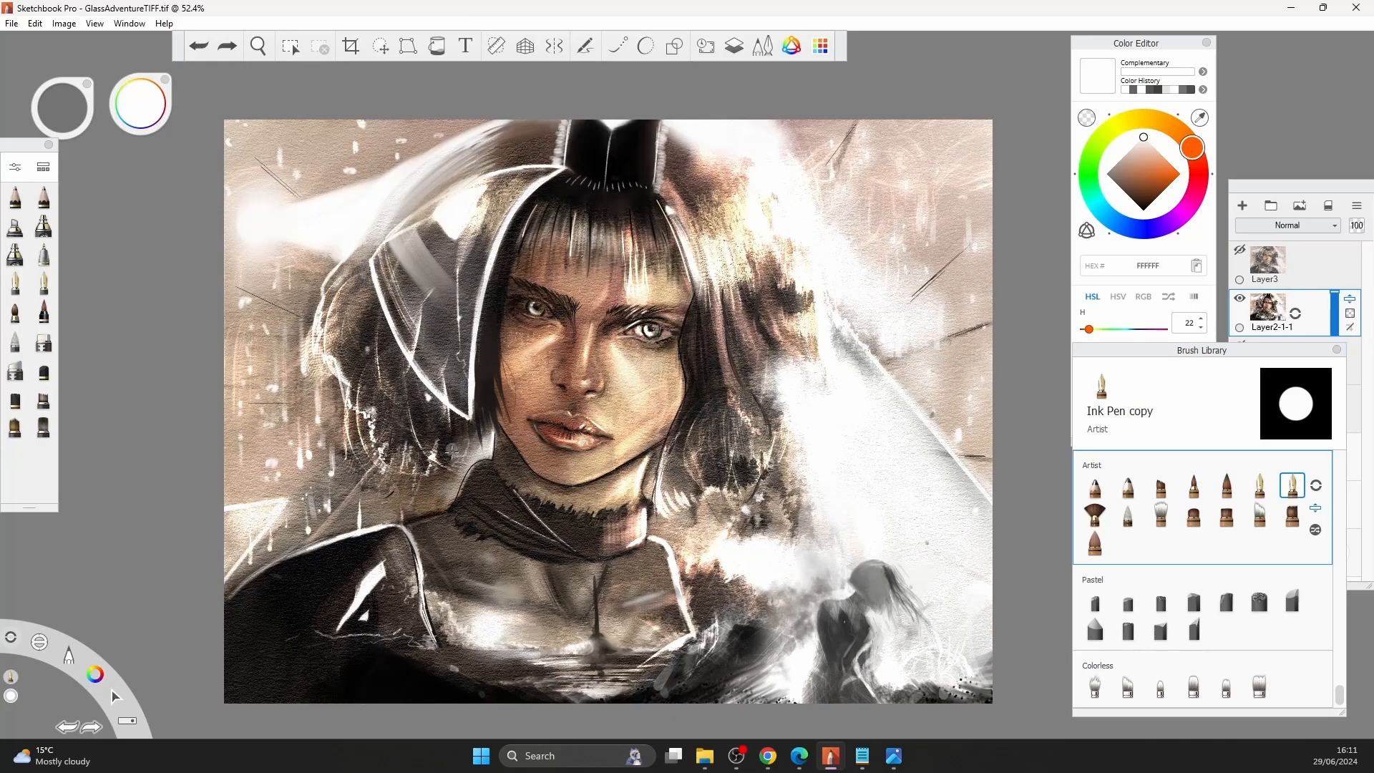
mouse_move(429, 630)
left_mouse_down()
mouse_move(472, 683)
mouse_move(452, 669)
left_mouse_up()
left_click_drag(236, 601, 404, 516)
key("ctrl+z")
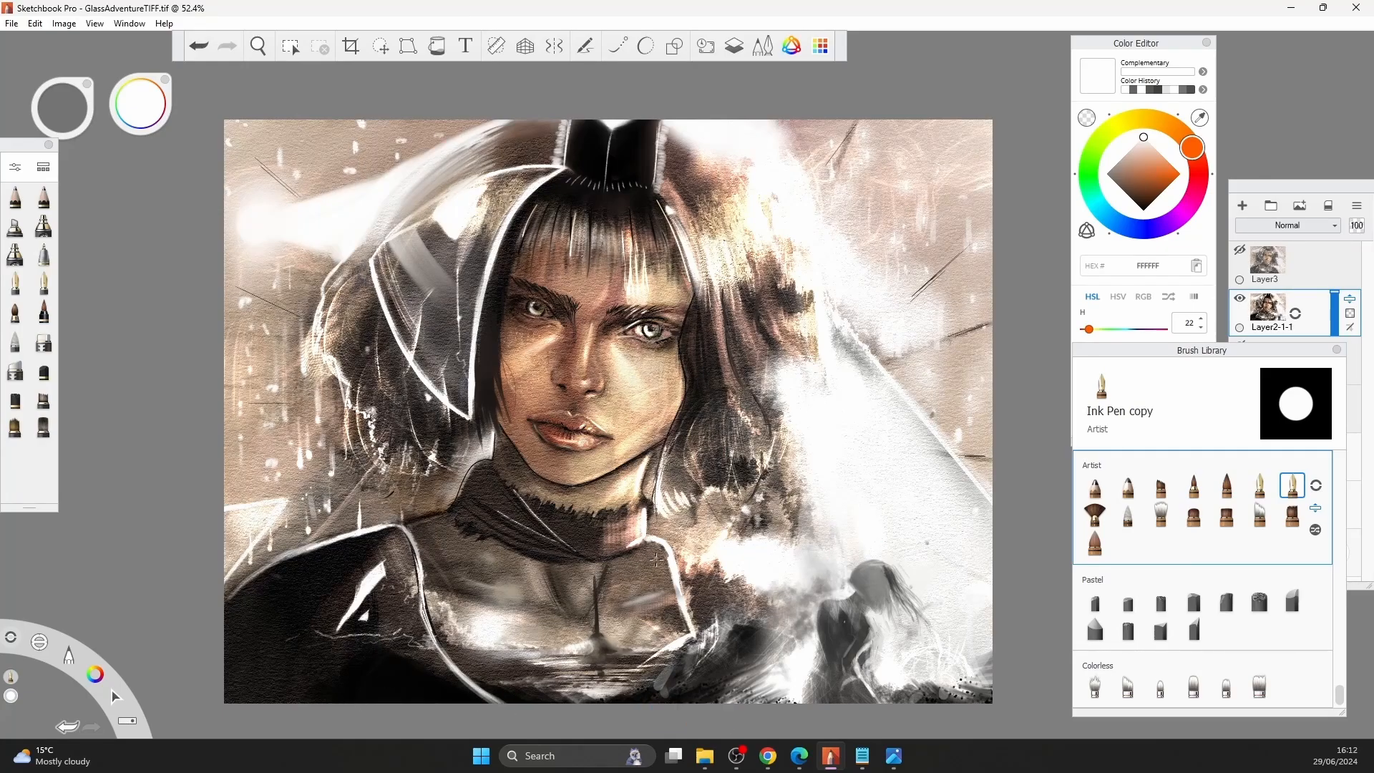
key("ctrl+z")
Try the Super Grainy pastel around the small figure and smudge its head and hair with the Hair brush.
left_click(44, 254)
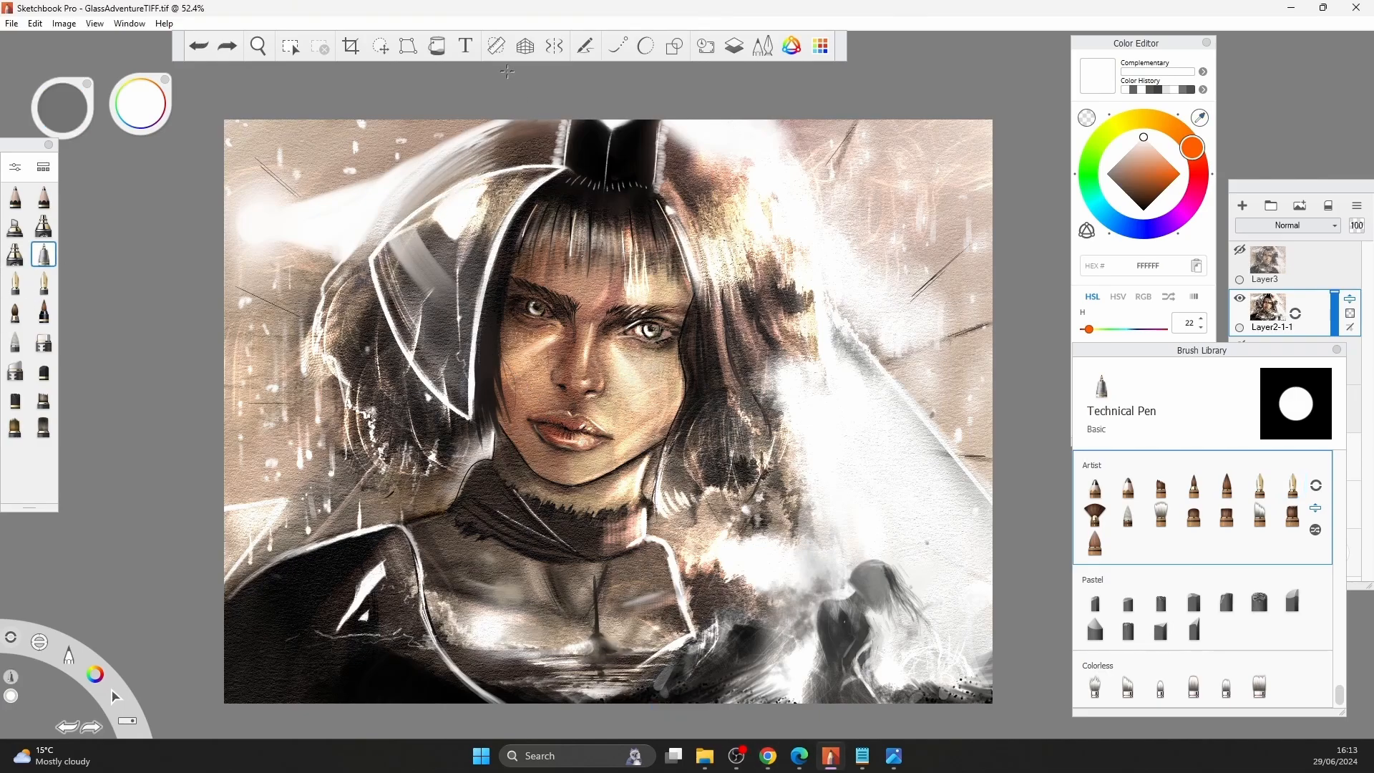
left_click(1259, 601)
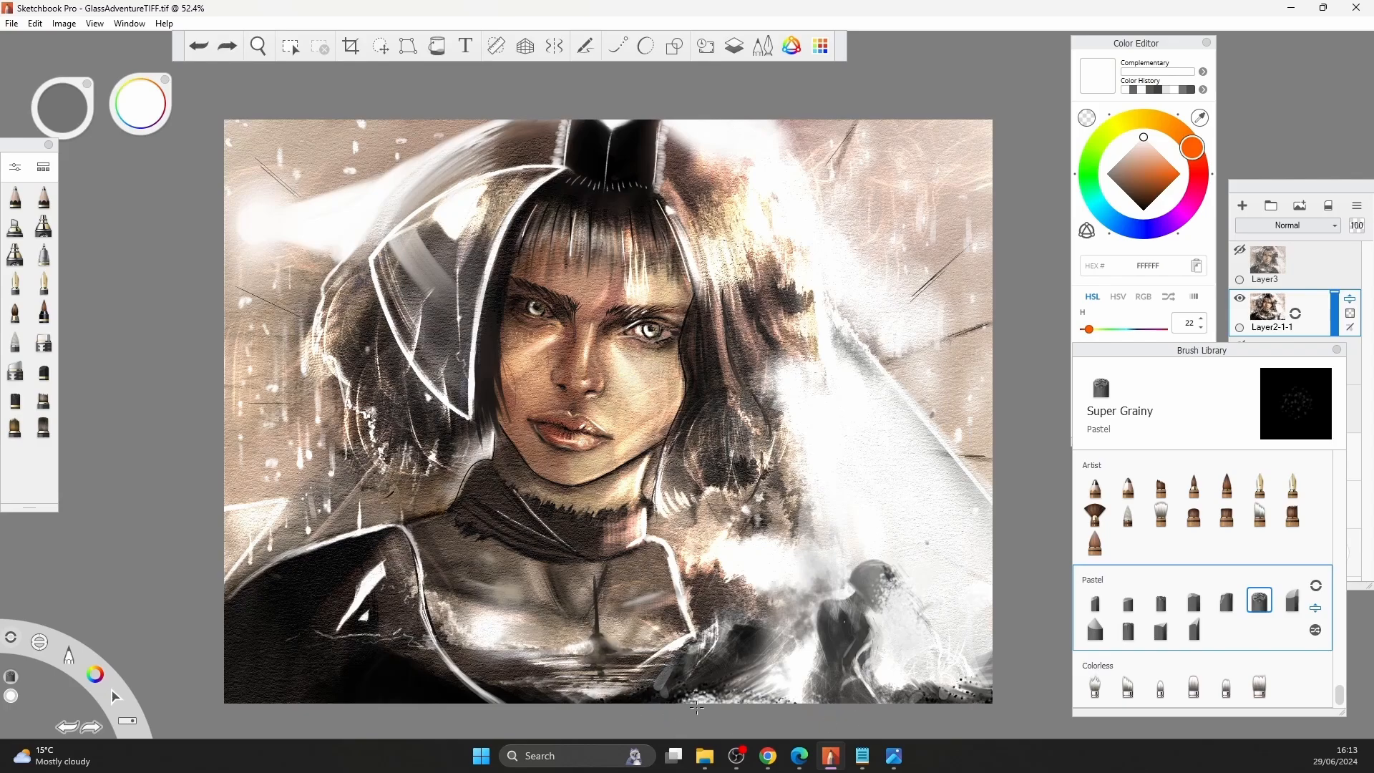
left_click(1285, 530)
mouse_move(894, 586)
left_mouse_down()
mouse_move(935, 577)
mouse_move(907, 542)
mouse_move(869, 634)
left_mouse_up()
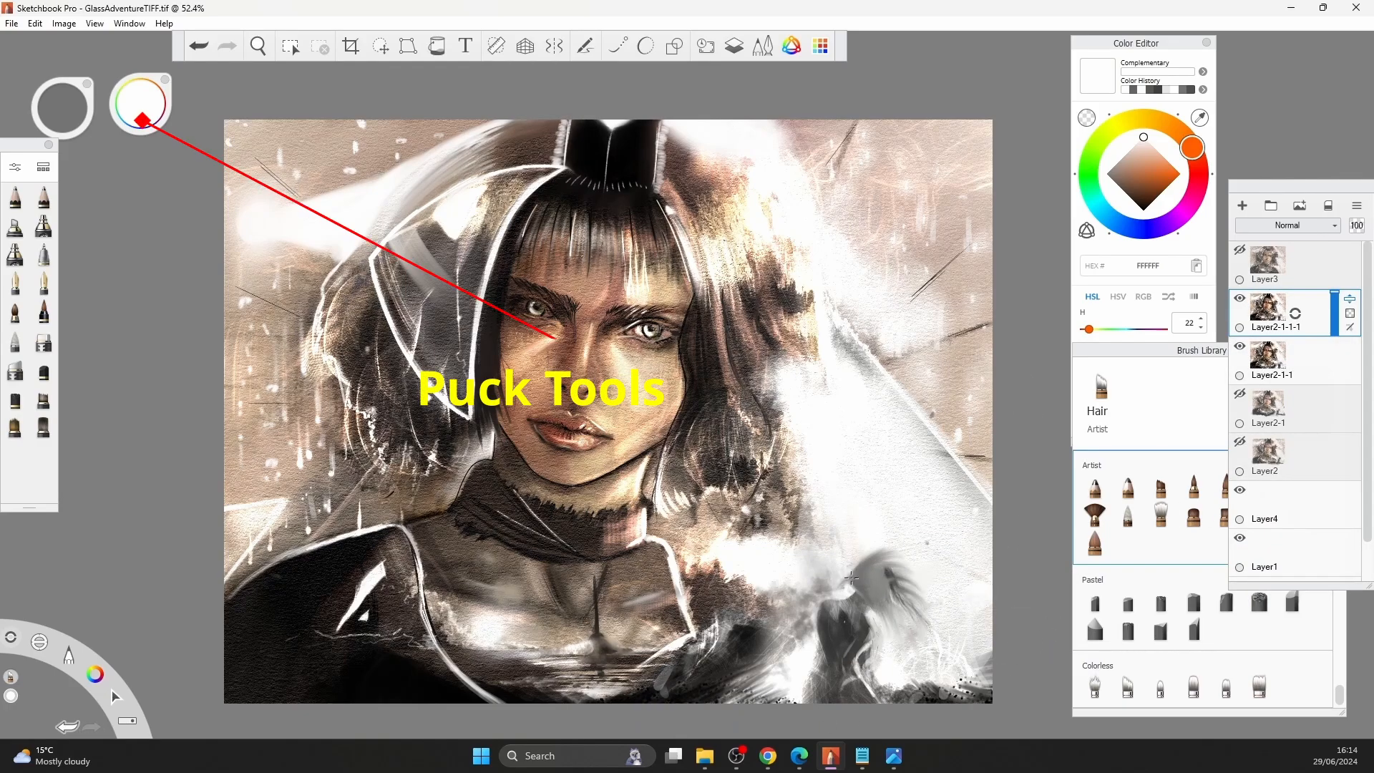
Redraw the small figure's head, hair strands and back with Art Pencil Medium in sampled 6D6D6B, FFFFFF, 3E3E3E, 6B6B6A and E7E7E6.
left_click(1128, 486)
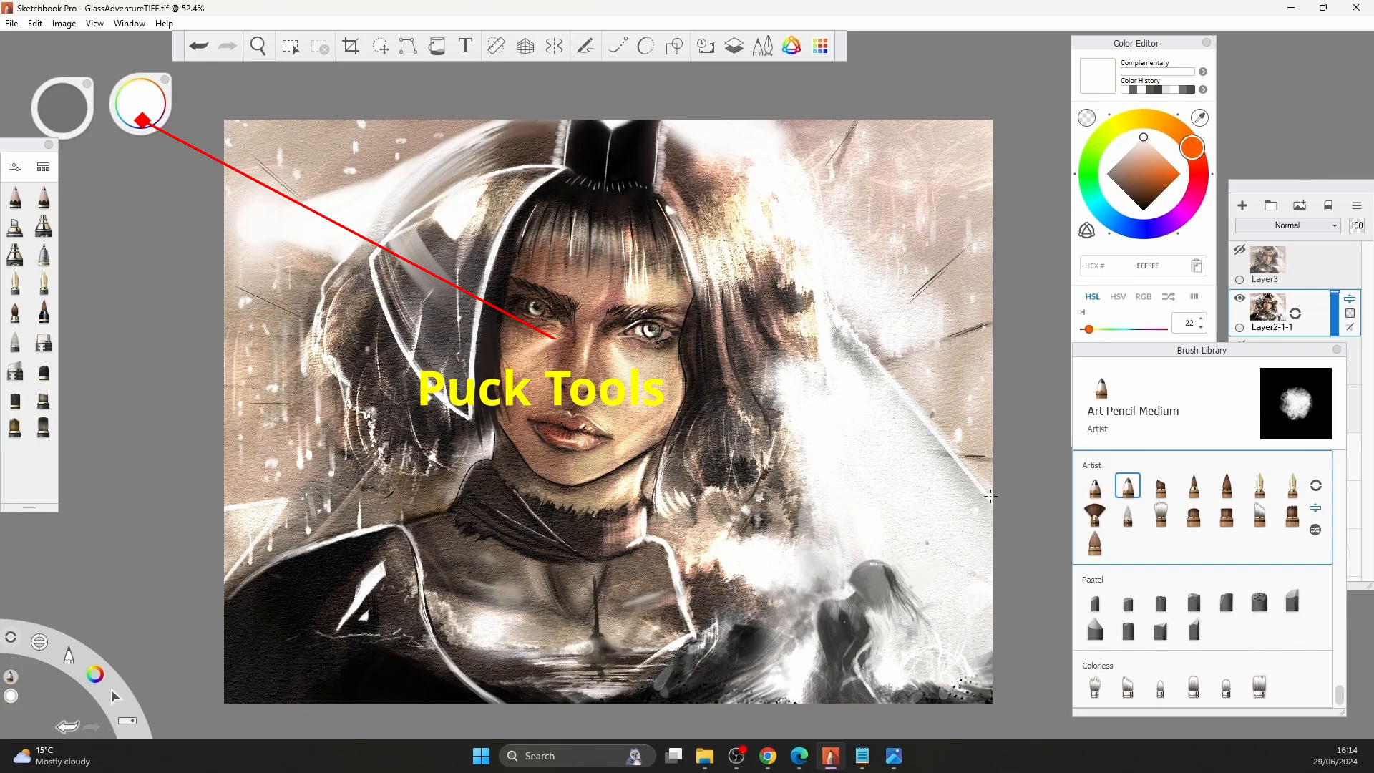
left_click(851, 589, "alt")
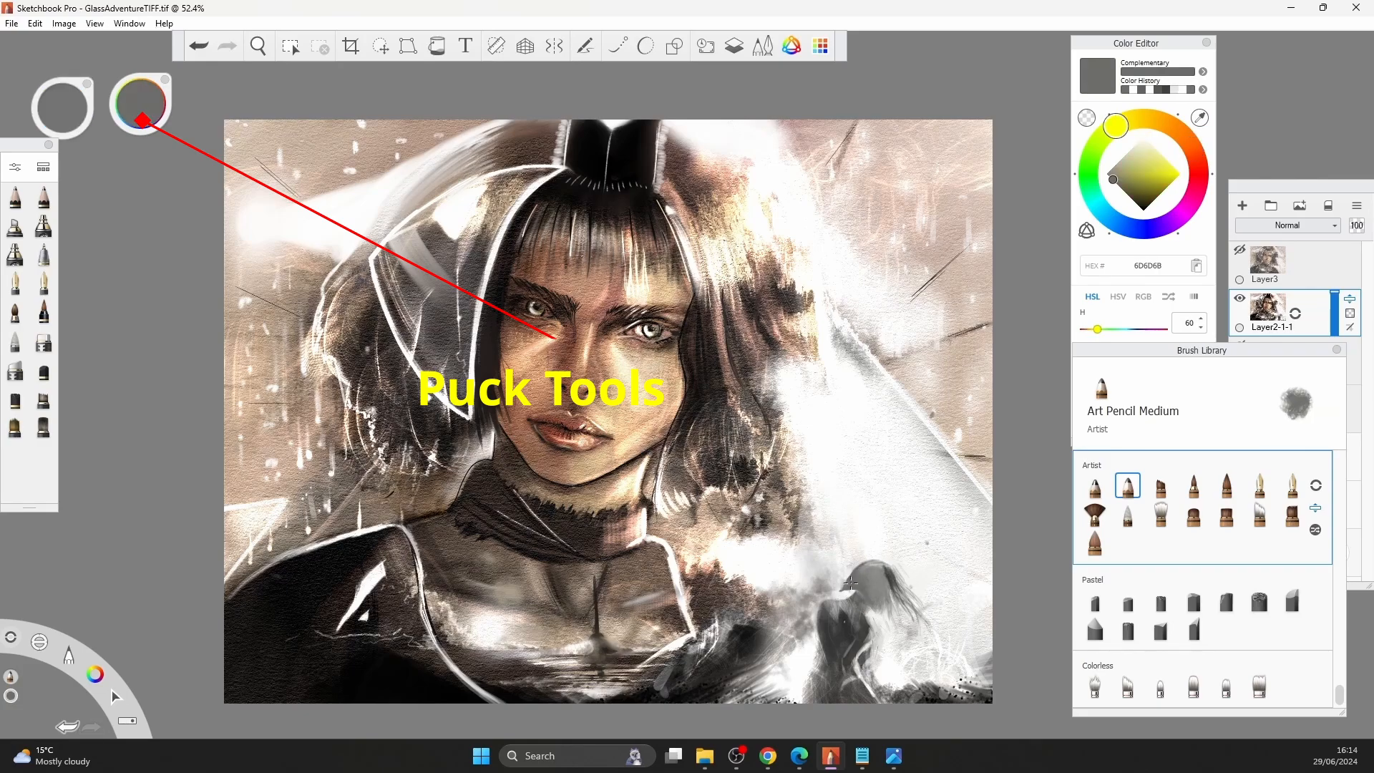
left_click(820, 607, "alt")
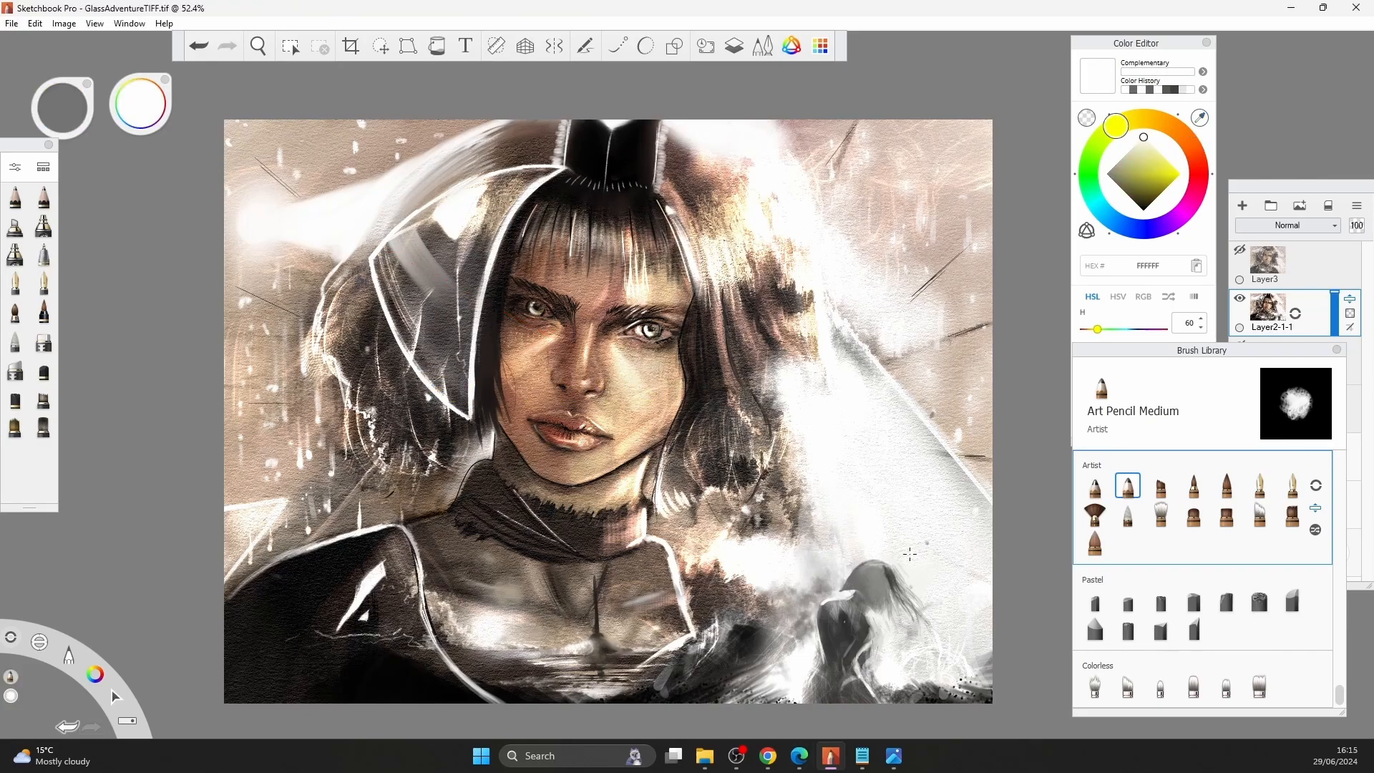
left_click(896, 574, "alt")
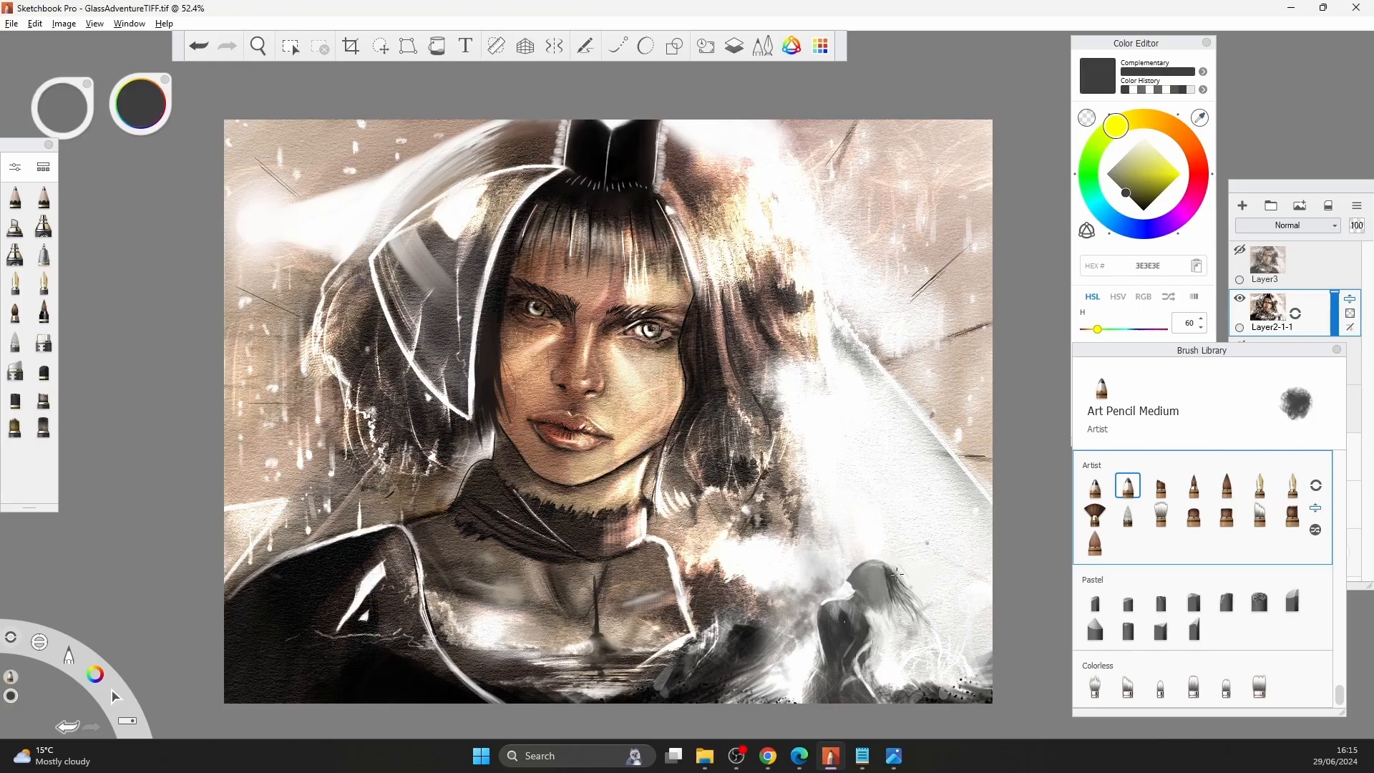
left_click(879, 619, "alt")
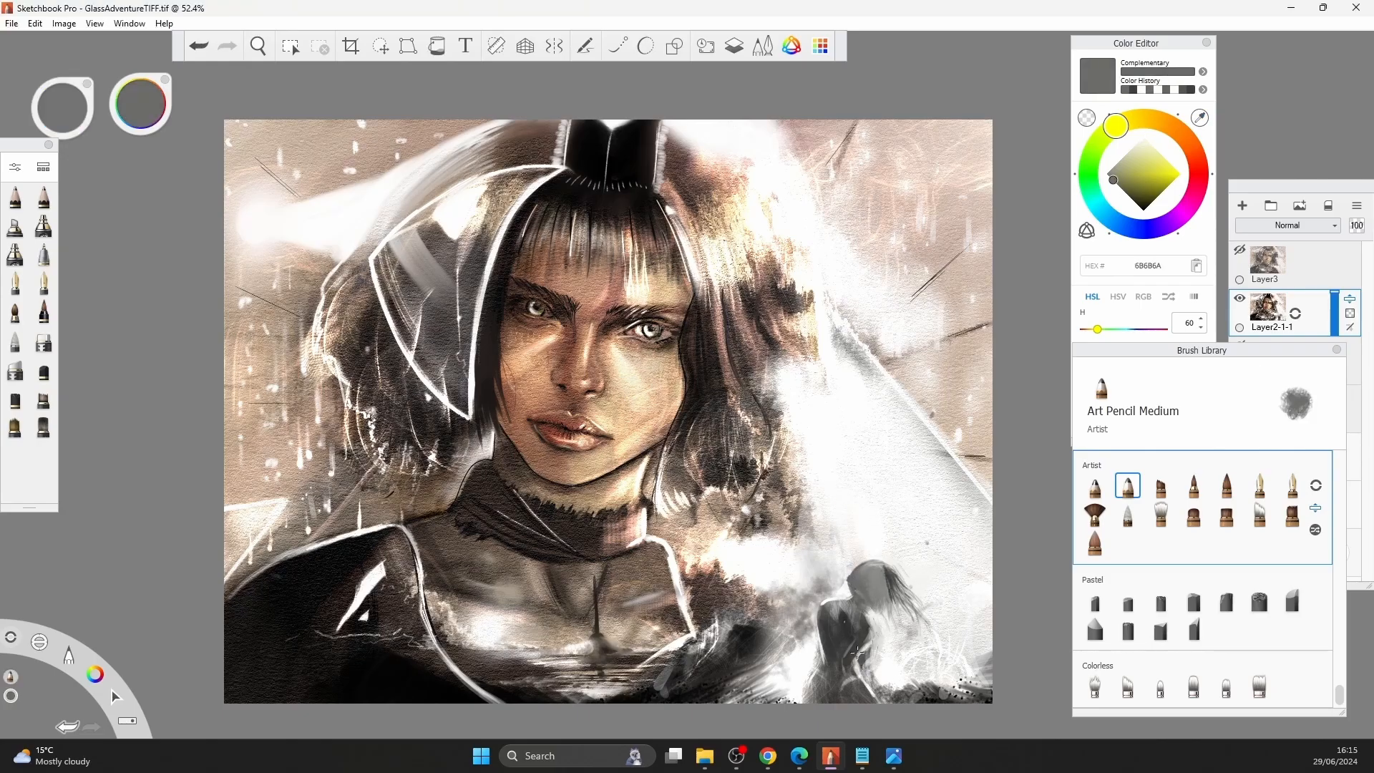
left_click(857, 652, "alt")
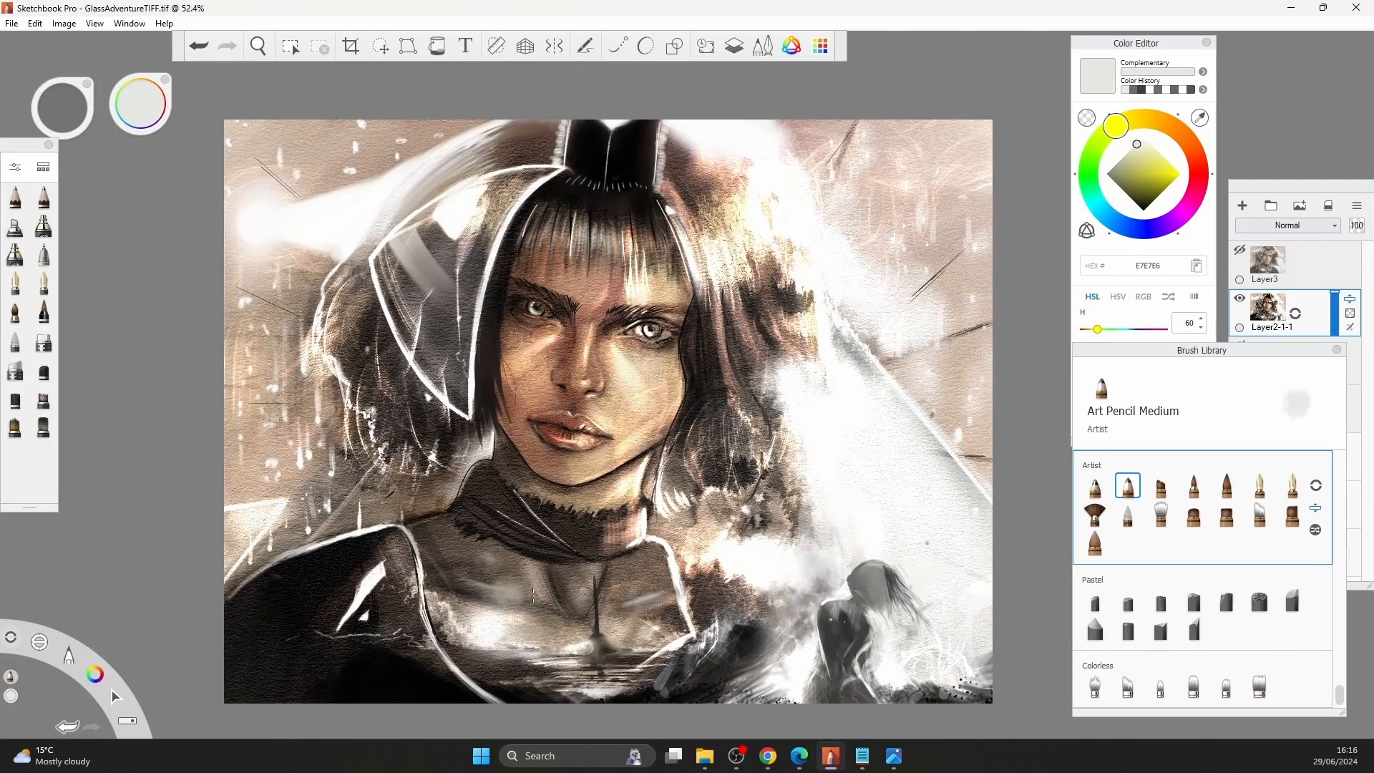
left_click(11, 24)
mouse_move(94, 24)
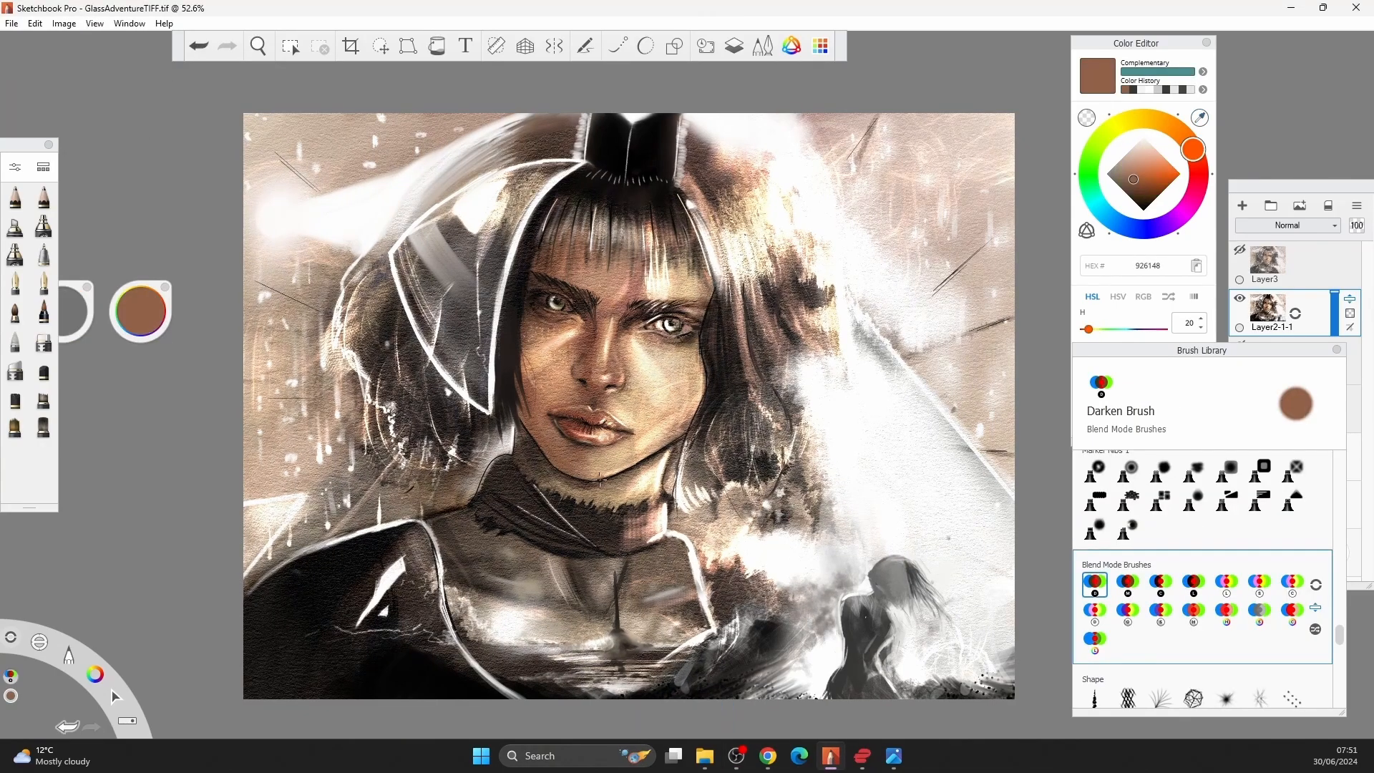
Darken the left side of the fringe and the jaw's lower edge with the Multiply Brush in 926148.
left_click(1128, 583)
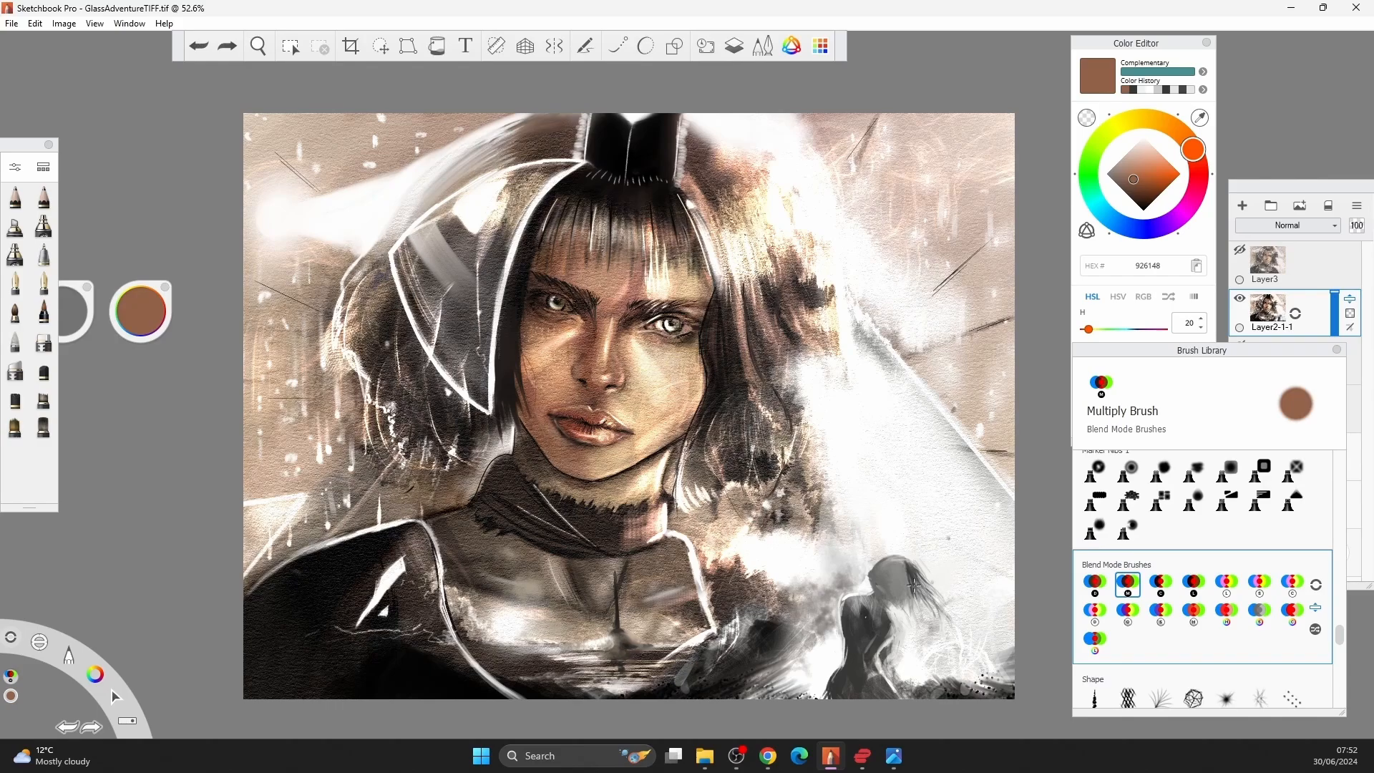
key("ctrl+z")
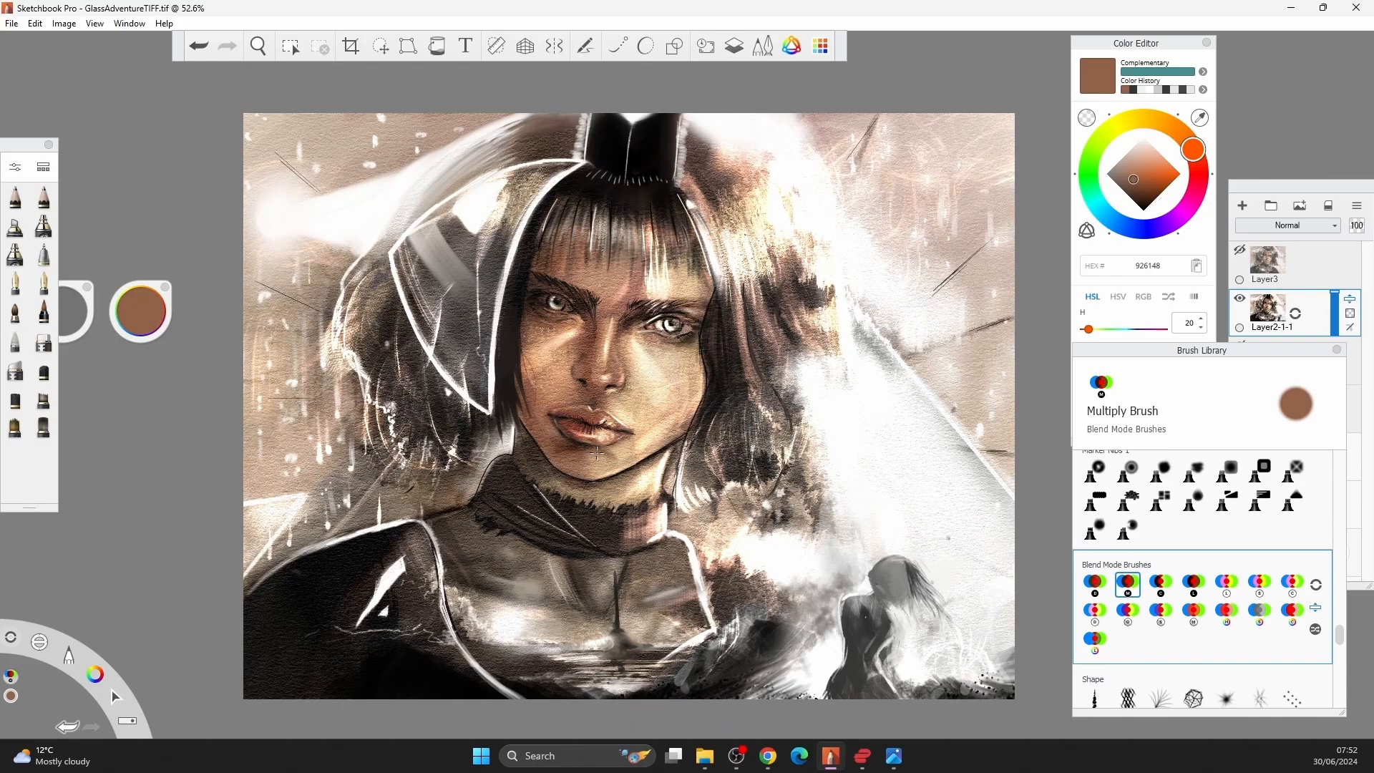
key("ctrl+y")
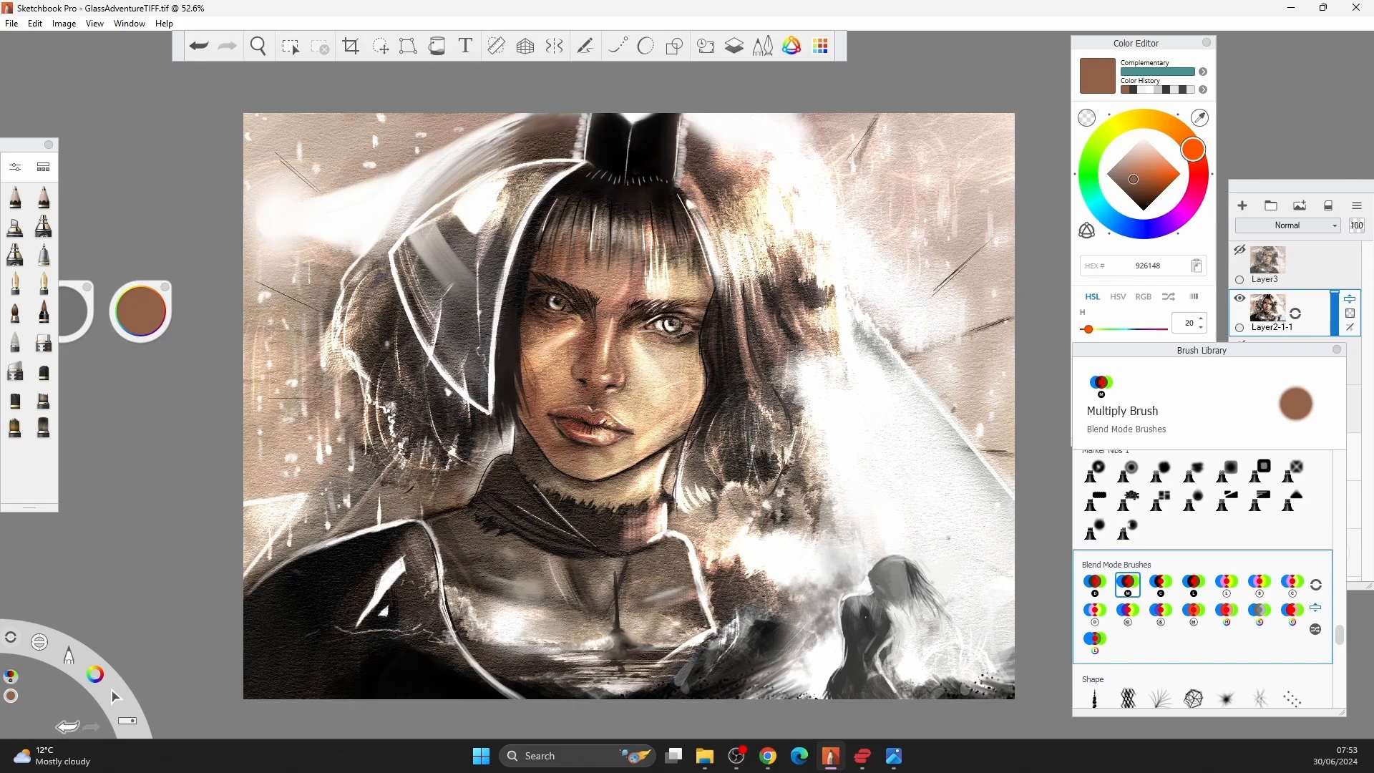
left_click_drag(554, 239, 542, 265)
left_click_drag(531, 464, 546, 474)
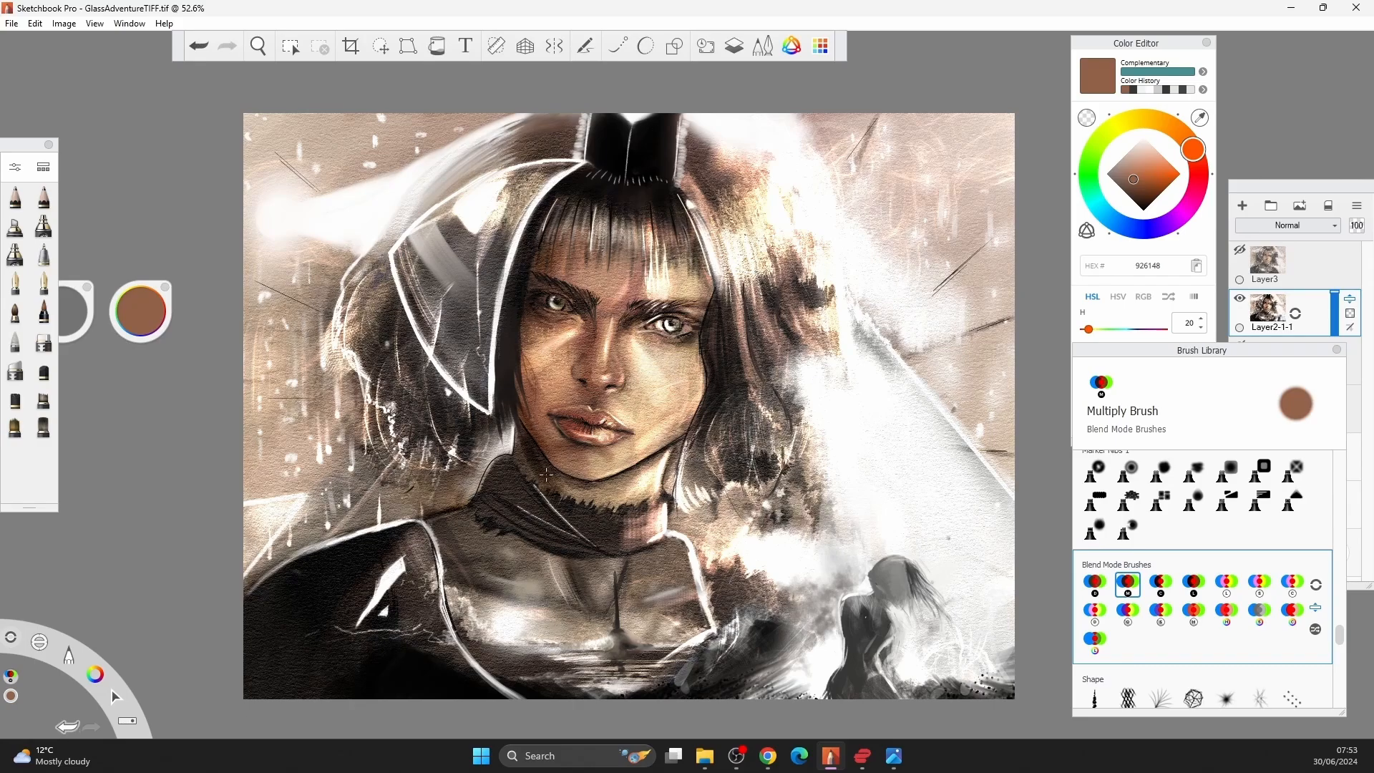
Shade the face and the hair beside the right cheek with the Multiply Brush in sampled 91654F, undoing the stray strokes.
left_click(570, 556, "alt")
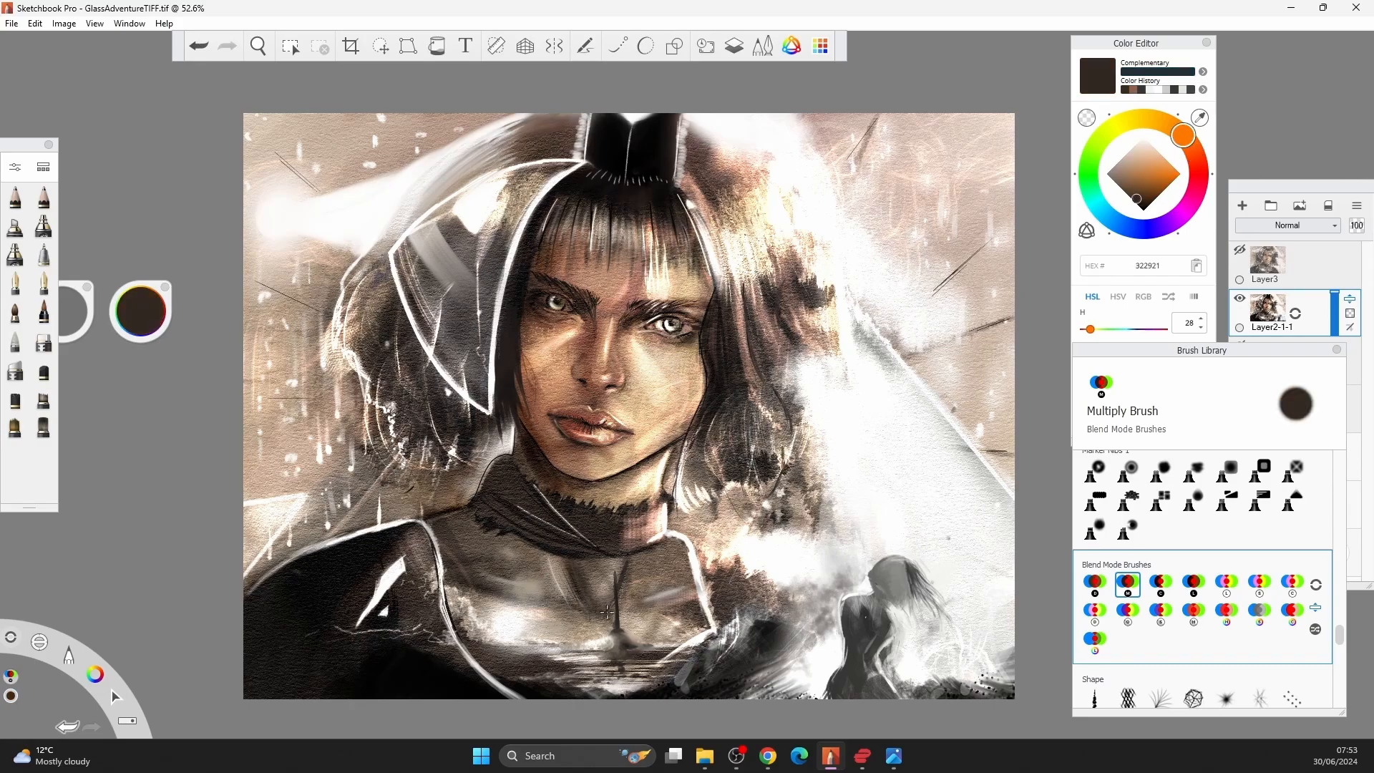
key("ctrl+z")
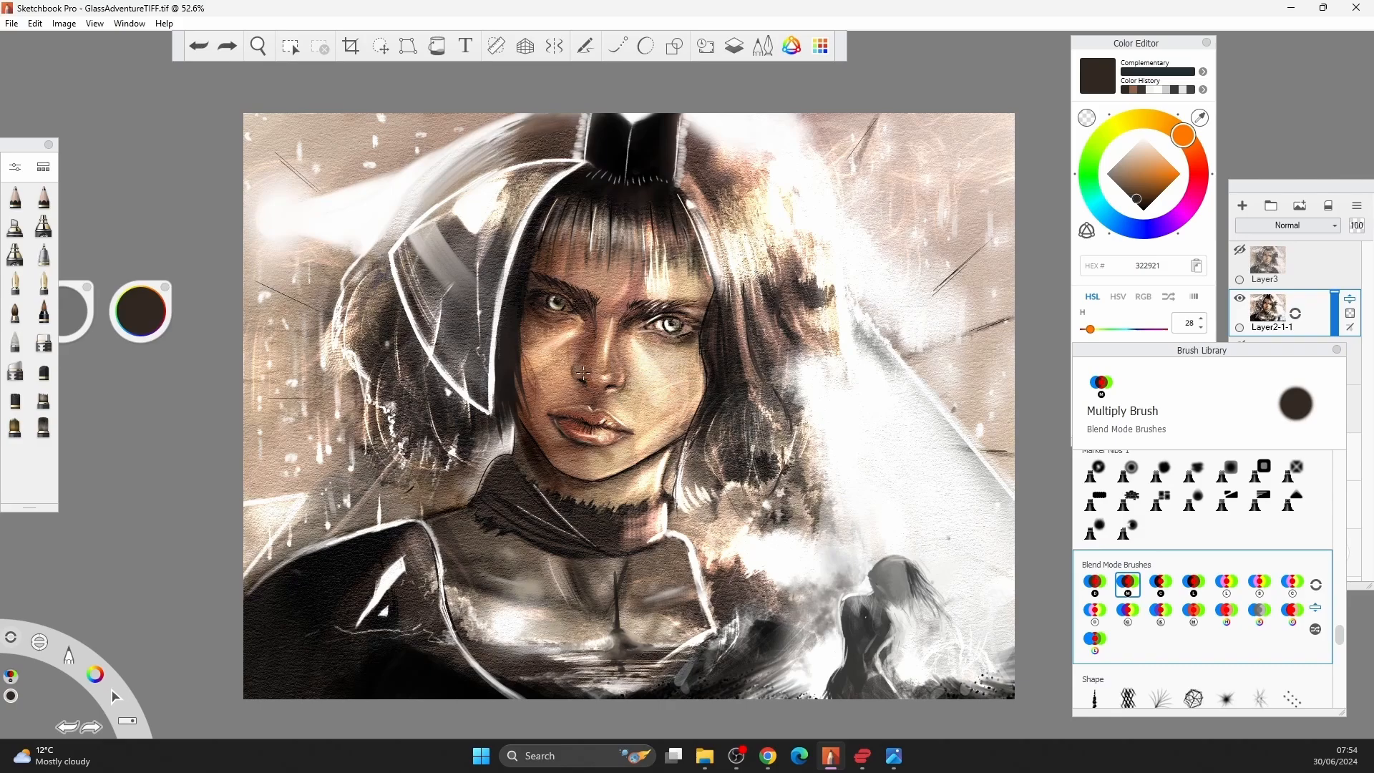
left_click(592, 366, "alt")
key("bracketleft")
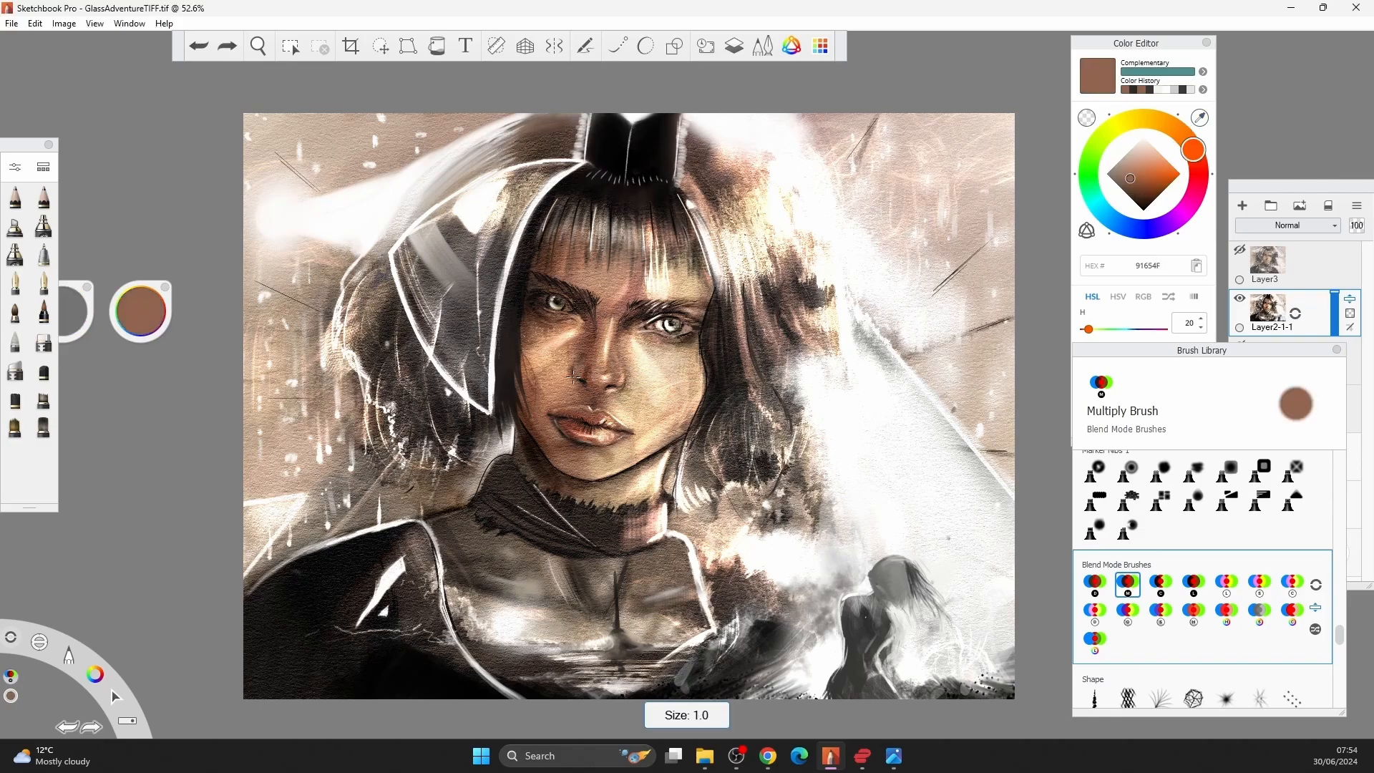
key("bracketleft")
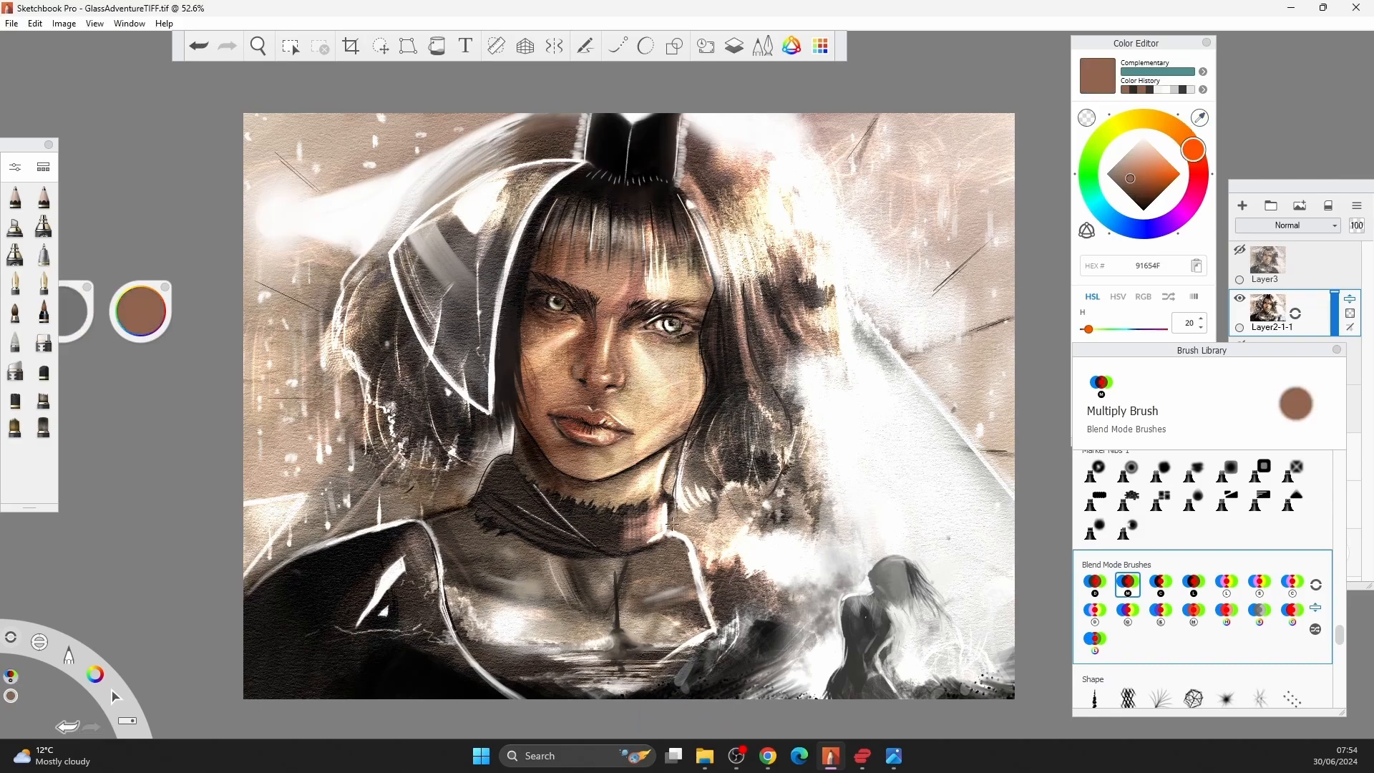
key("bracketright")
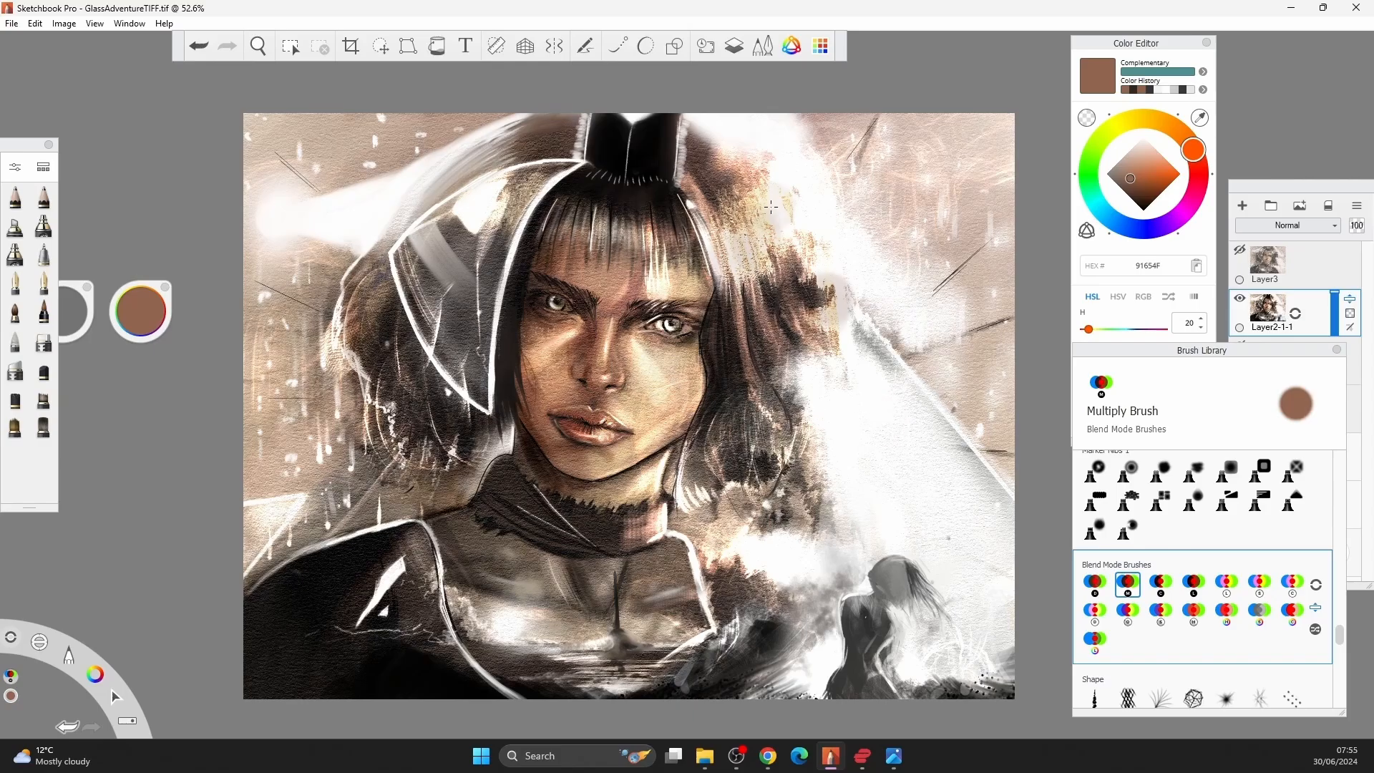
mouse_move(724, 442)
left_mouse_down()
mouse_move(787, 437)
mouse_move(851, 300)
left_mouse_up()
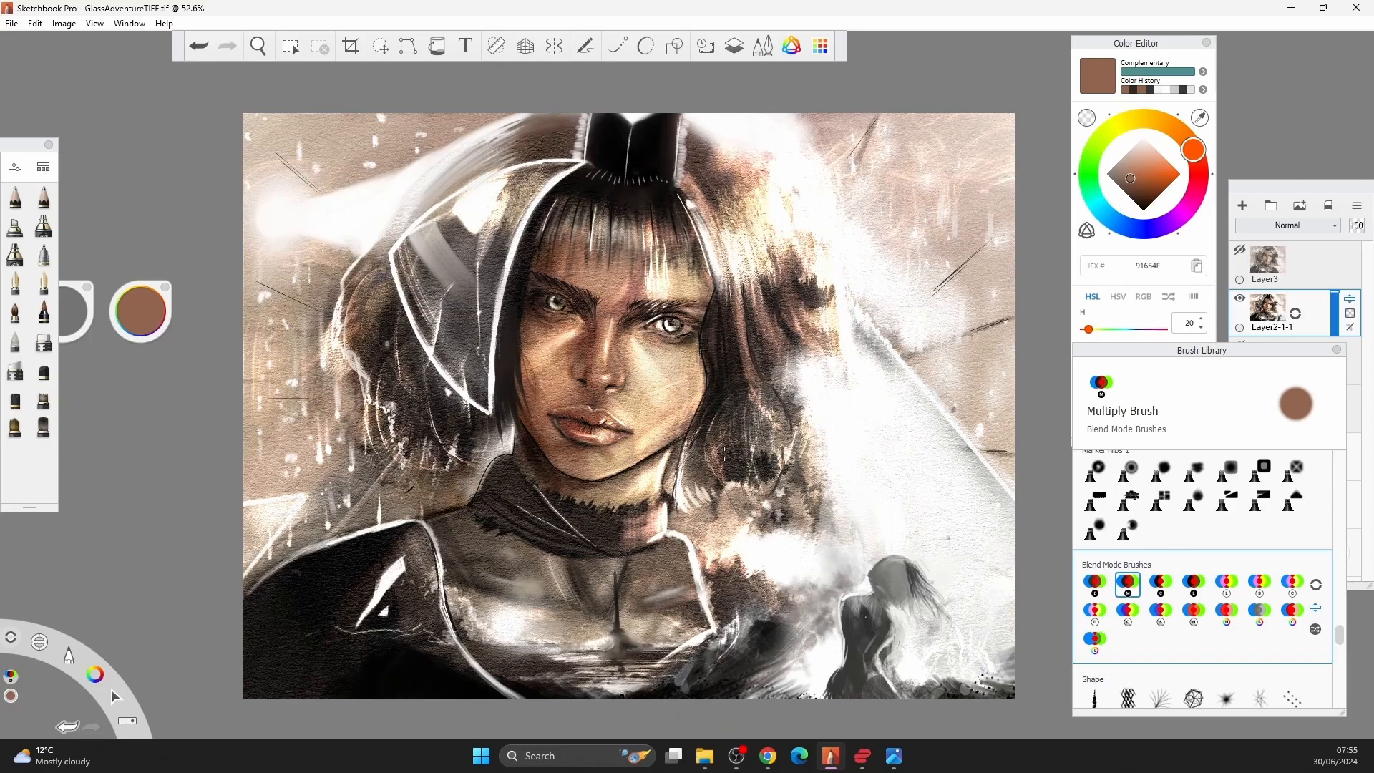
key("ctrl+z")
key("r")
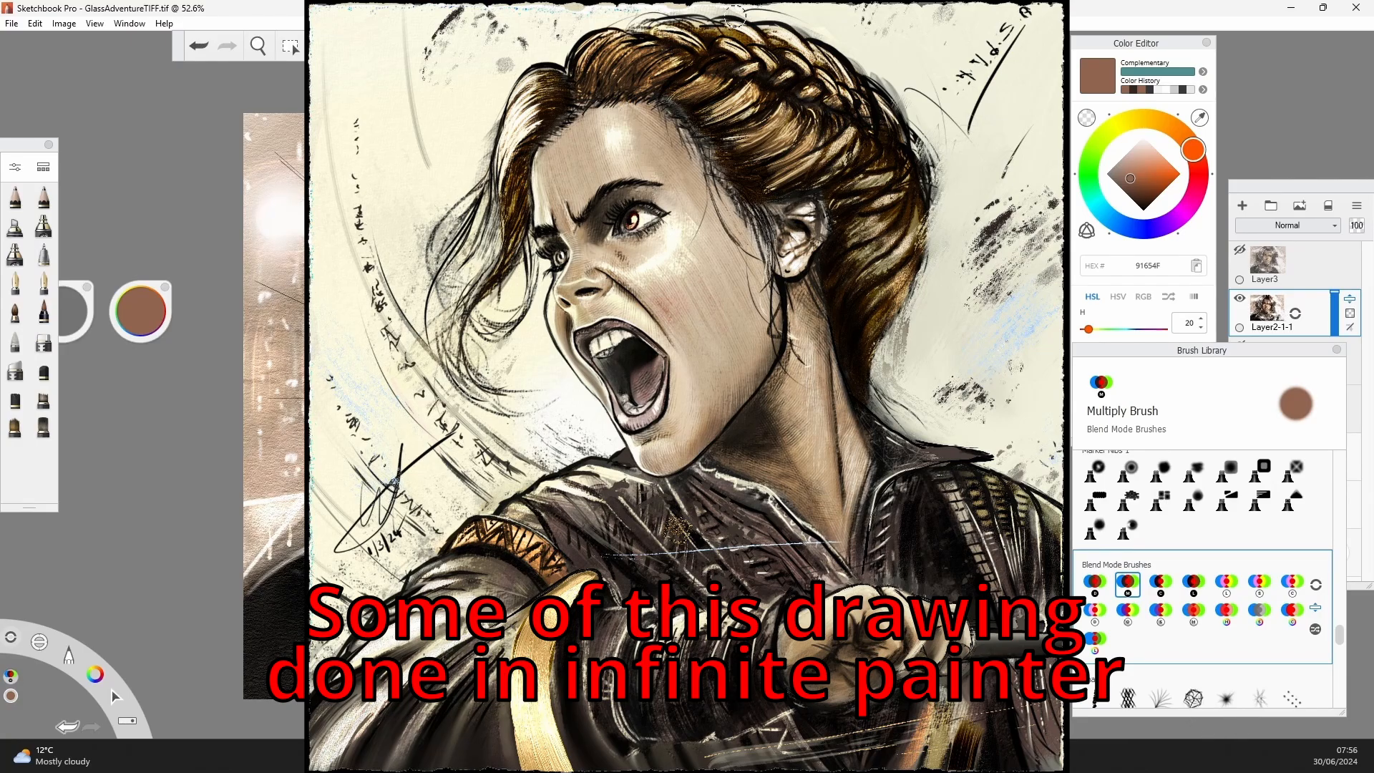
Tint the water scene on the chest and the light beam's vertical edge with the Color Burn Brush in 91654F.
left_click(1160, 585)
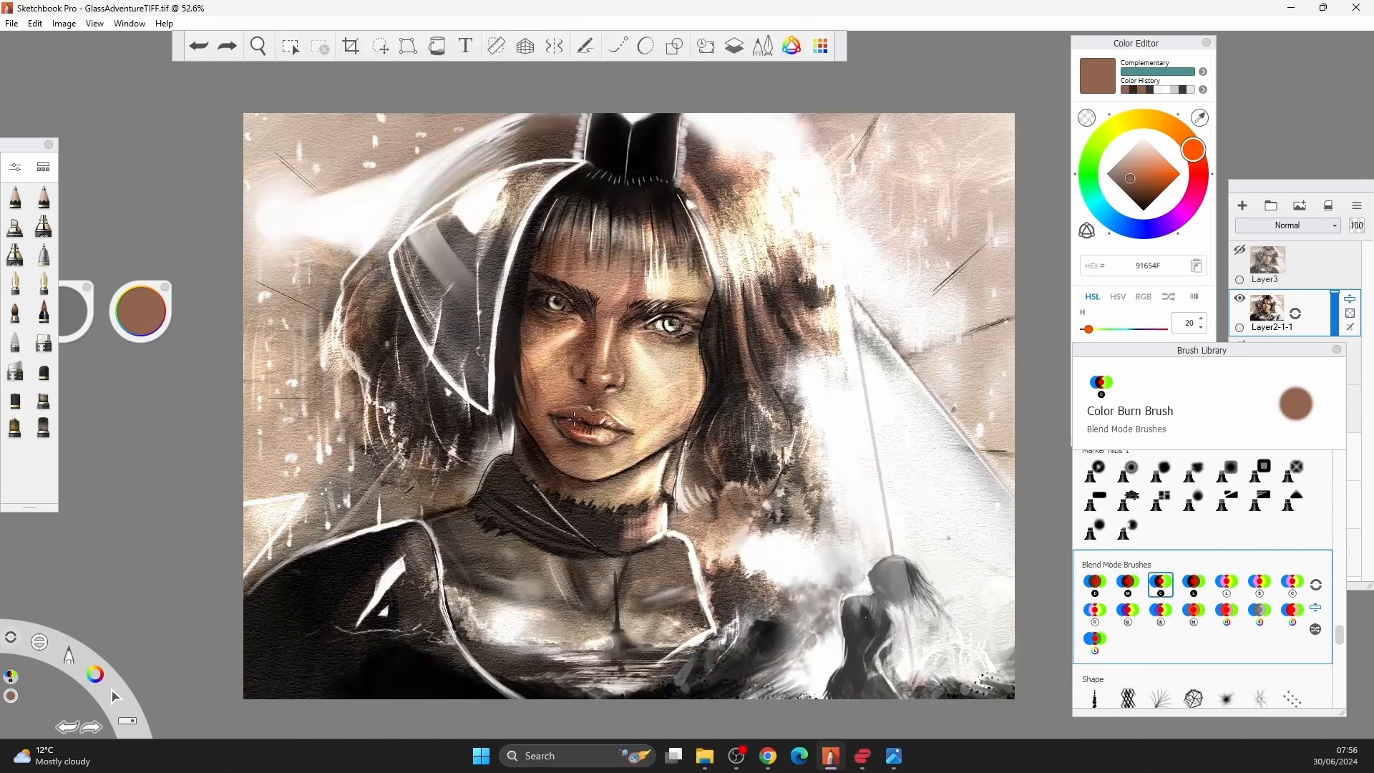
left_click_drag(573, 649, 630, 669)
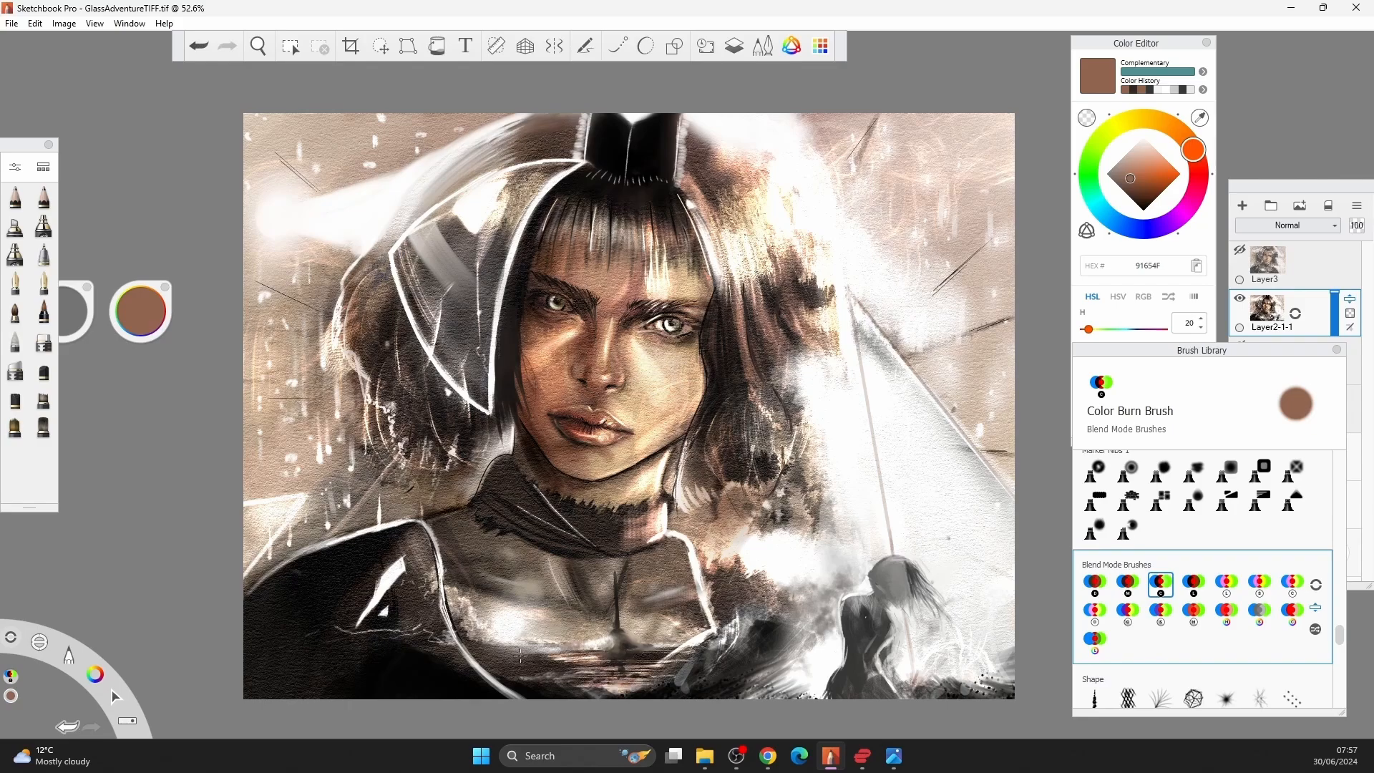
left_click_drag(720, 595, 686, 671)
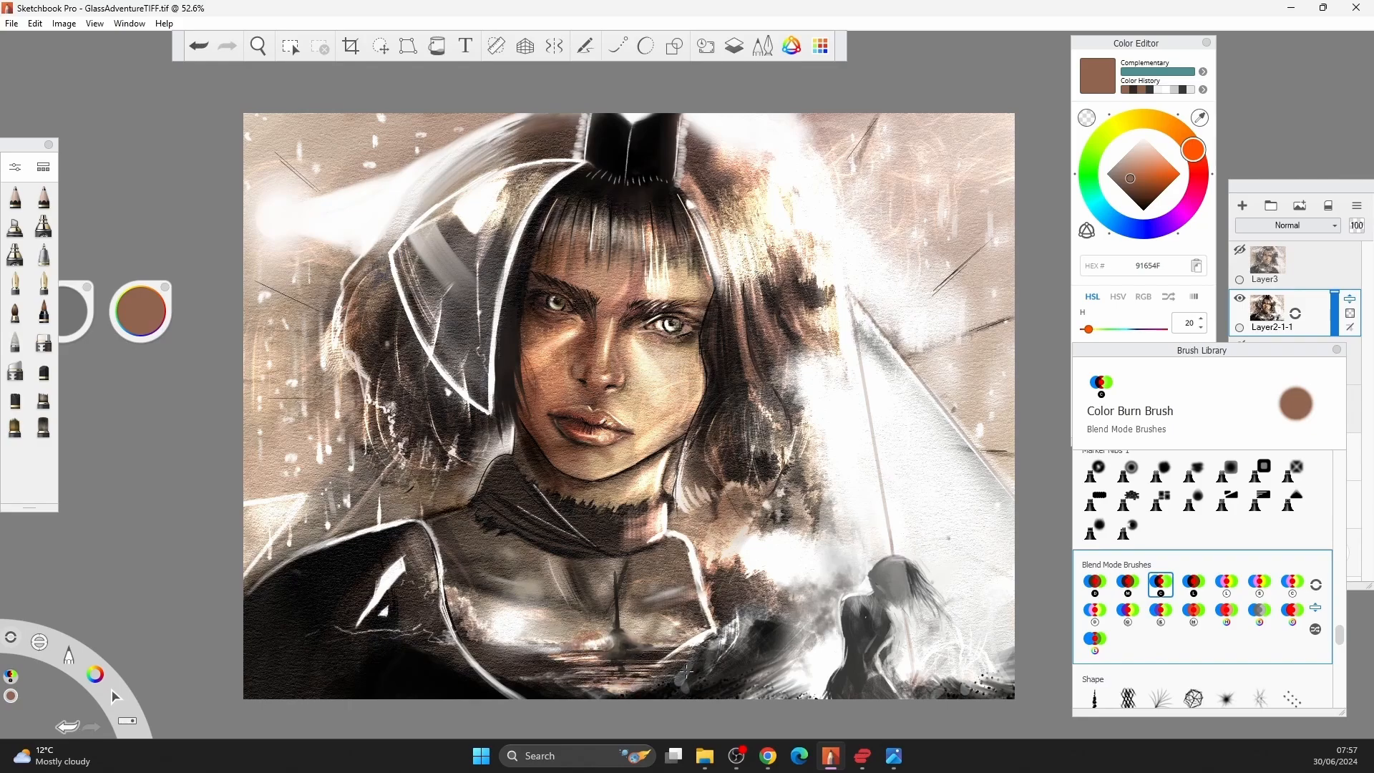
Try the Linear Burn and Lighten brushes around the neck and cheek in 91654F.
left_click(1192, 584)
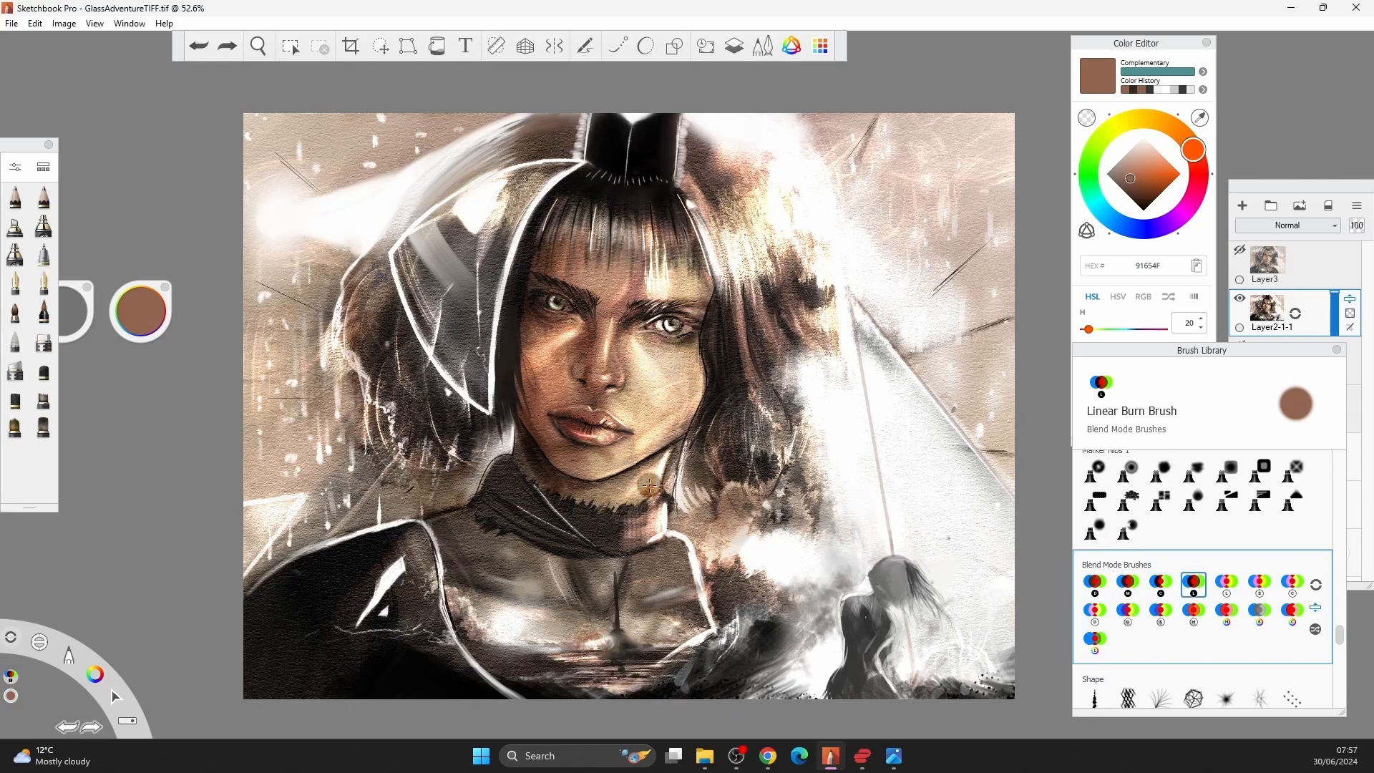
left_click(1259, 584)
key("ctrl+z")
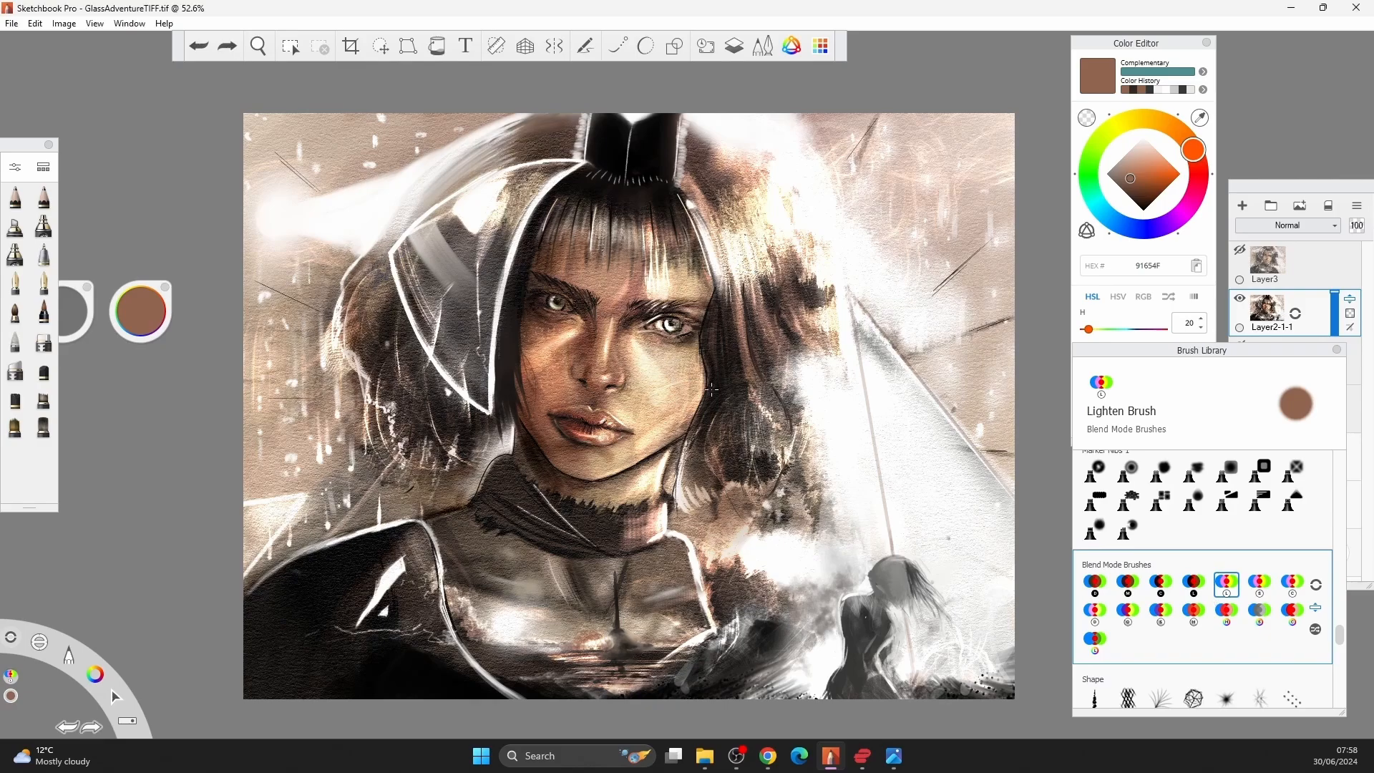
Try further blend mode brushes in FFFFFF, including the Saturation Brush over the water scene on the chest.
left_click(1094, 613)
left_click(1226, 612)
left_click_drag(1150, 185, 1144, 135)
key("ctrl+z")
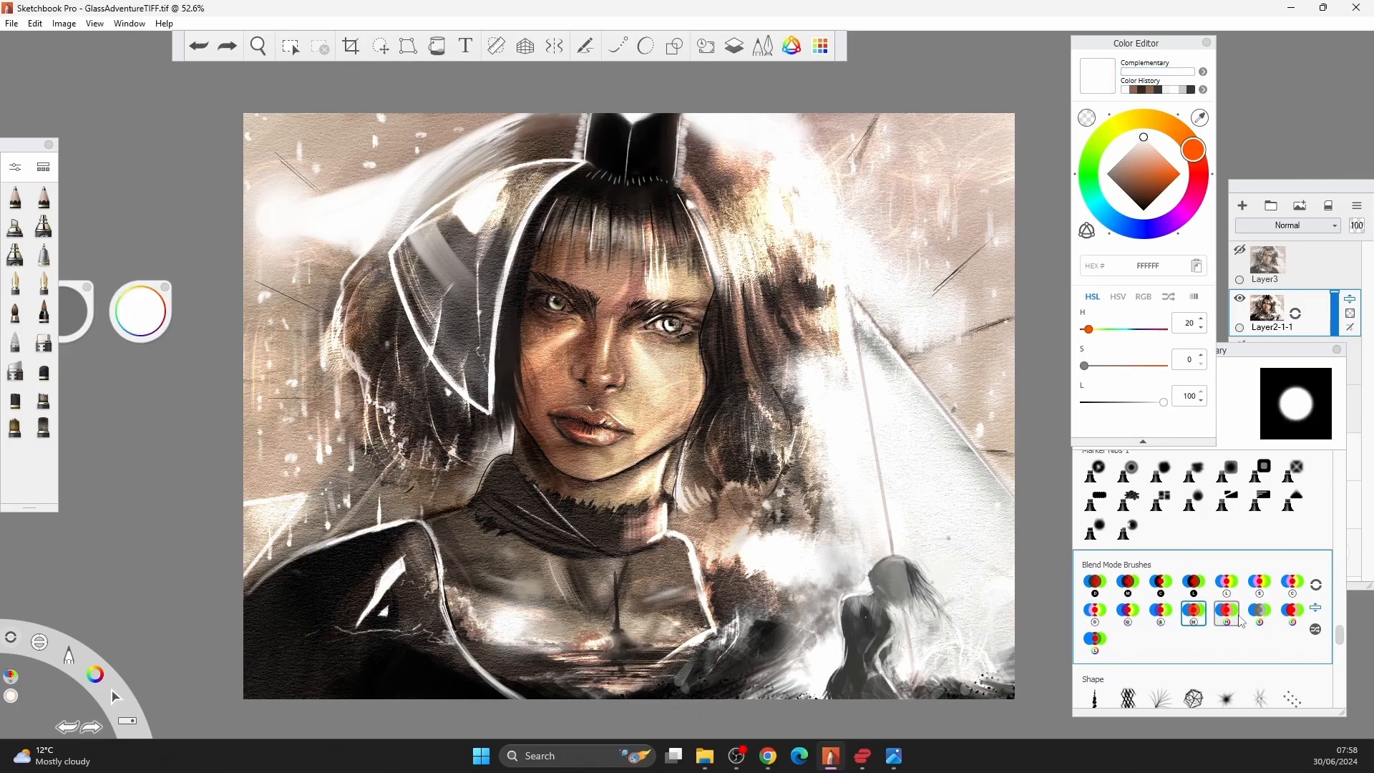
left_click(1259, 612)
left_click(1292, 612)
left_click(1259, 613)
left_click(1019, 563)
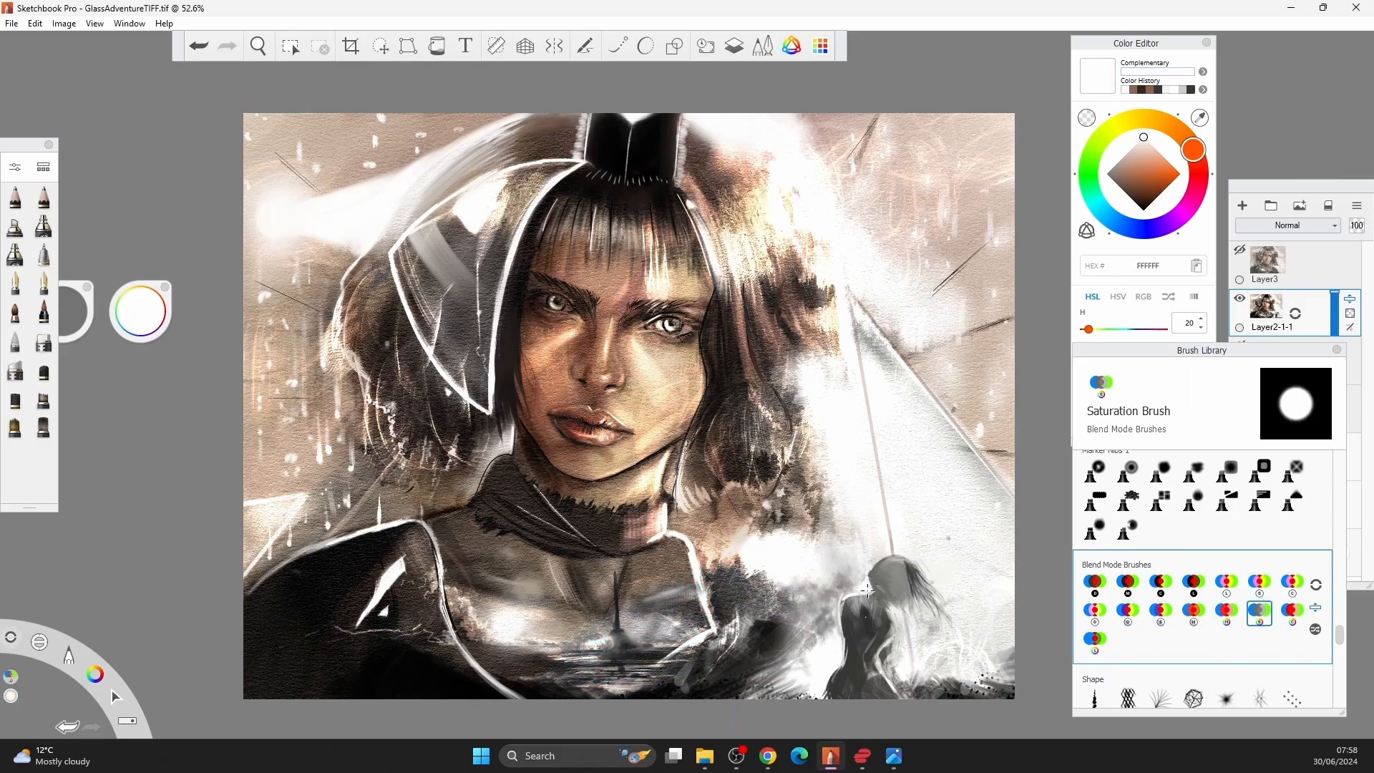
key("ctrl+z")
Try the Color, Lighten and Color Dodge brushes for the right cheek, using FFFFFF and sampled F7DCBD.
left_click(1292, 613)
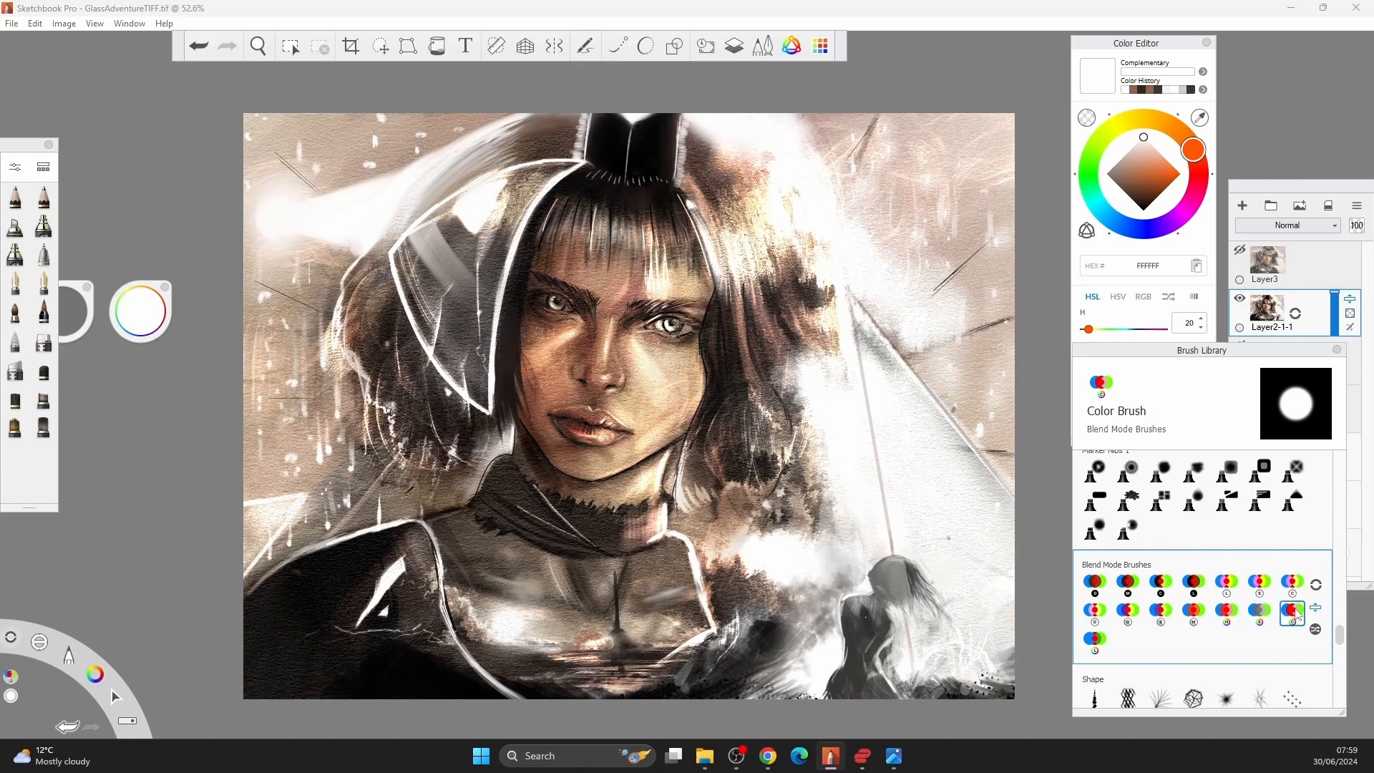
left_click(1094, 641)
left_click(1226, 585)
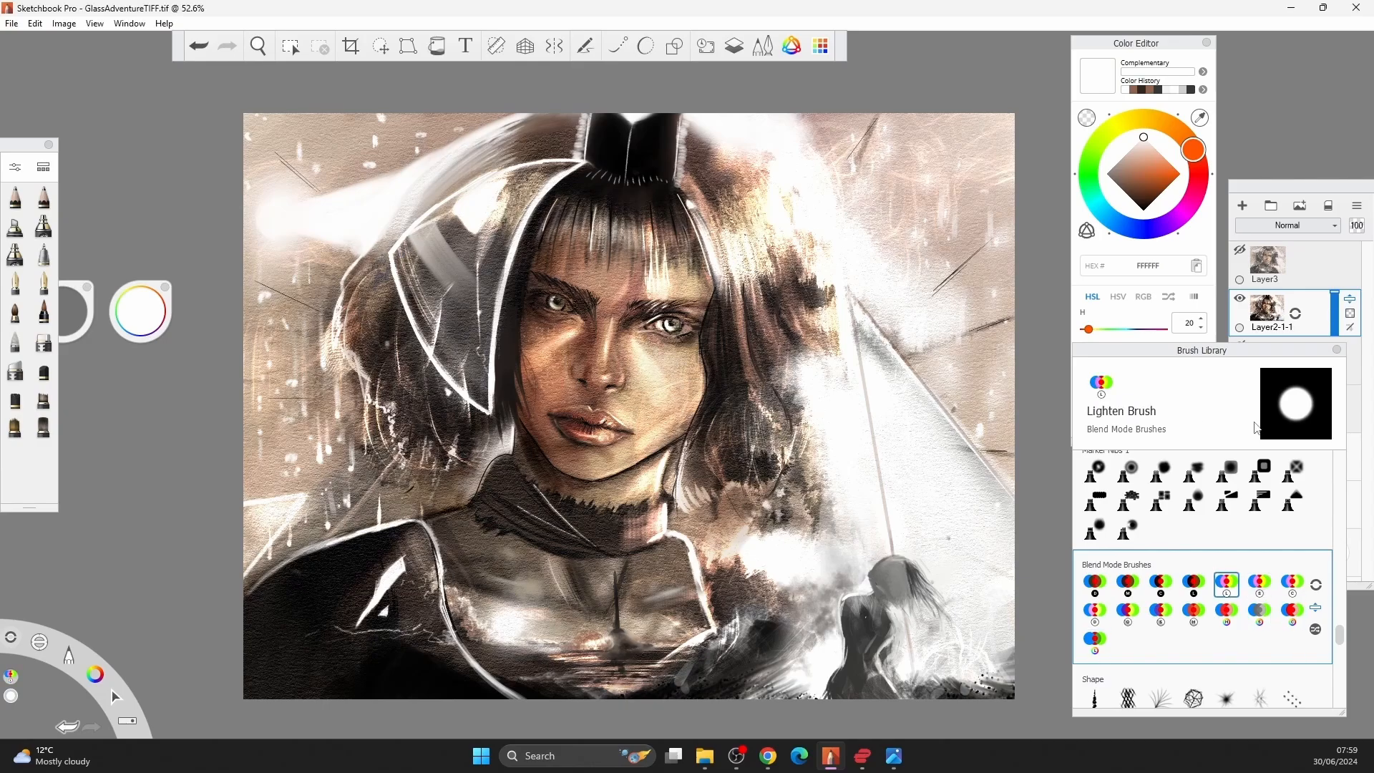
key("]")
left_click_drag(644, 379, 643, 413)
left_click(1259, 585)
key("ctrl+z")
left_click(666, 372, "alt")
left_click_drag(676, 358, 664, 404)
key("ctrl+z")
left_click(1292, 584)
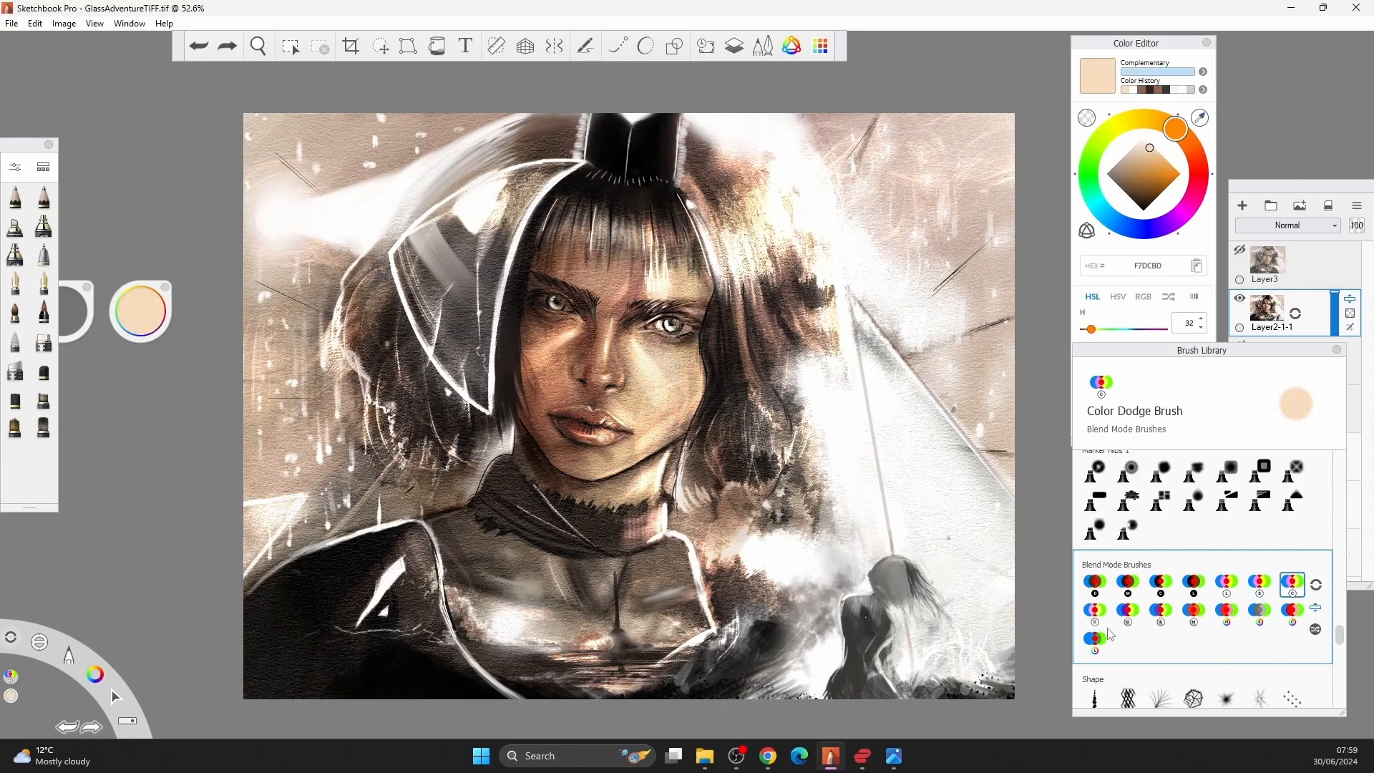
Choose the Overlay Brush, sample 24201D from the hair beside the right cheek, and open an image adjustment.
left_click(1127, 612)
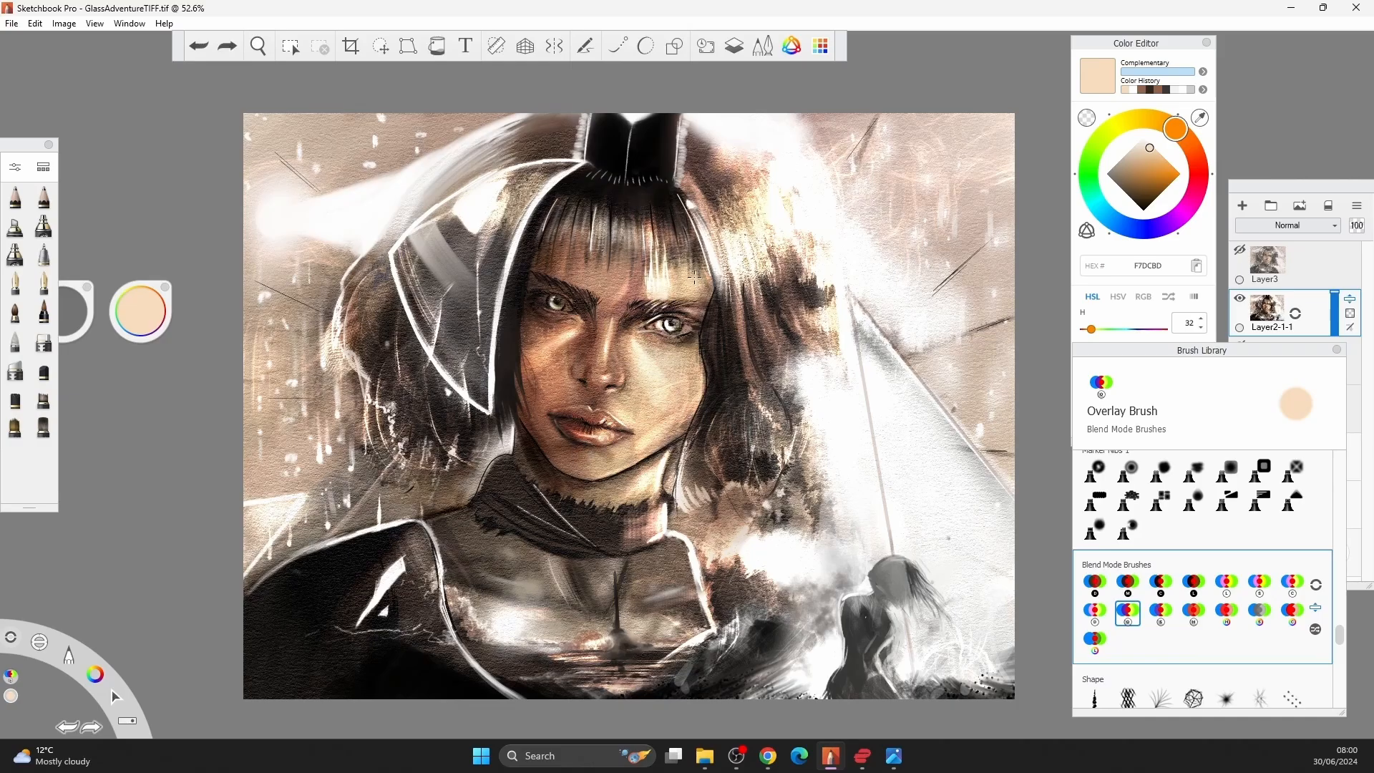
left_click(718, 355, "alt")
left_click(64, 22)
left_click(101, 206)
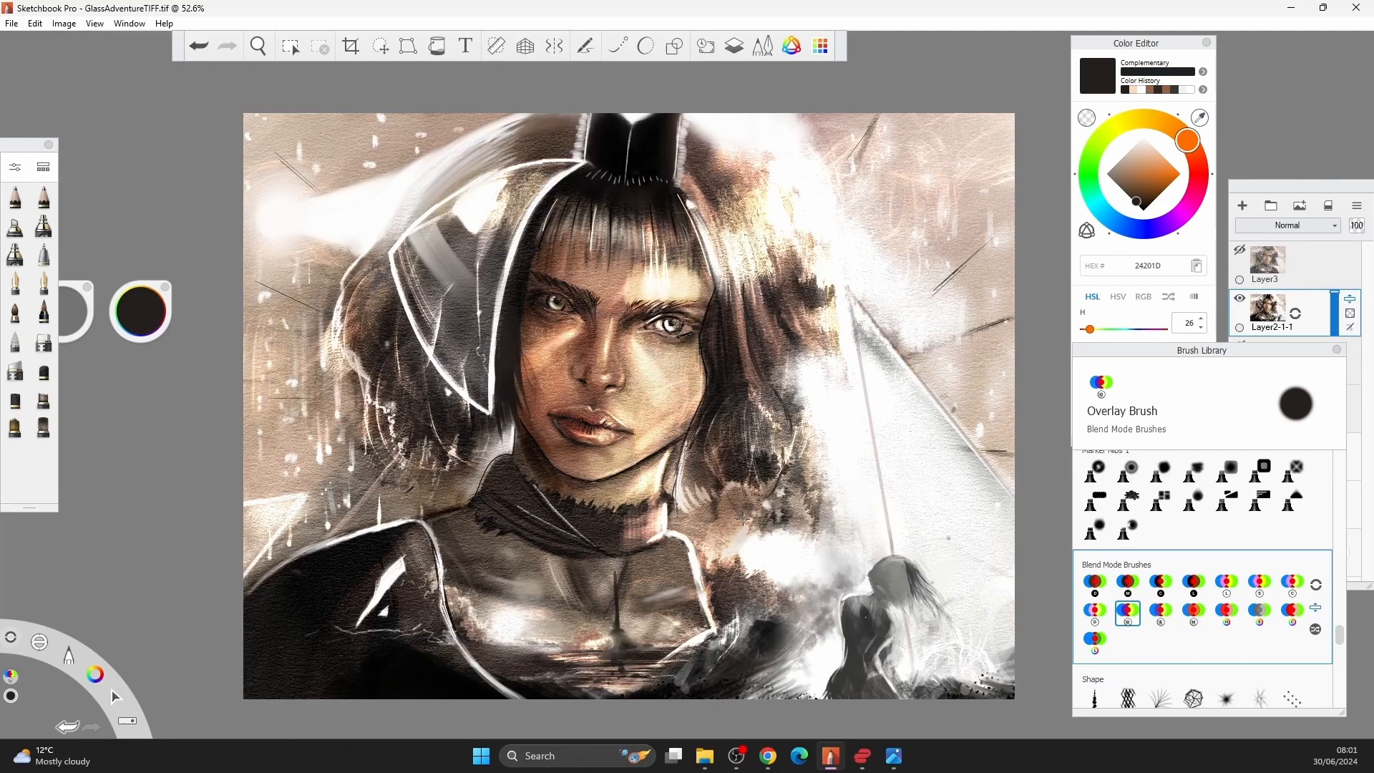
Tint both irises green with the Overlay Brush in A1FF84, 63CF8C and 95FEBD, undoing the excess strokes.
left_click(679, 325, "alt")
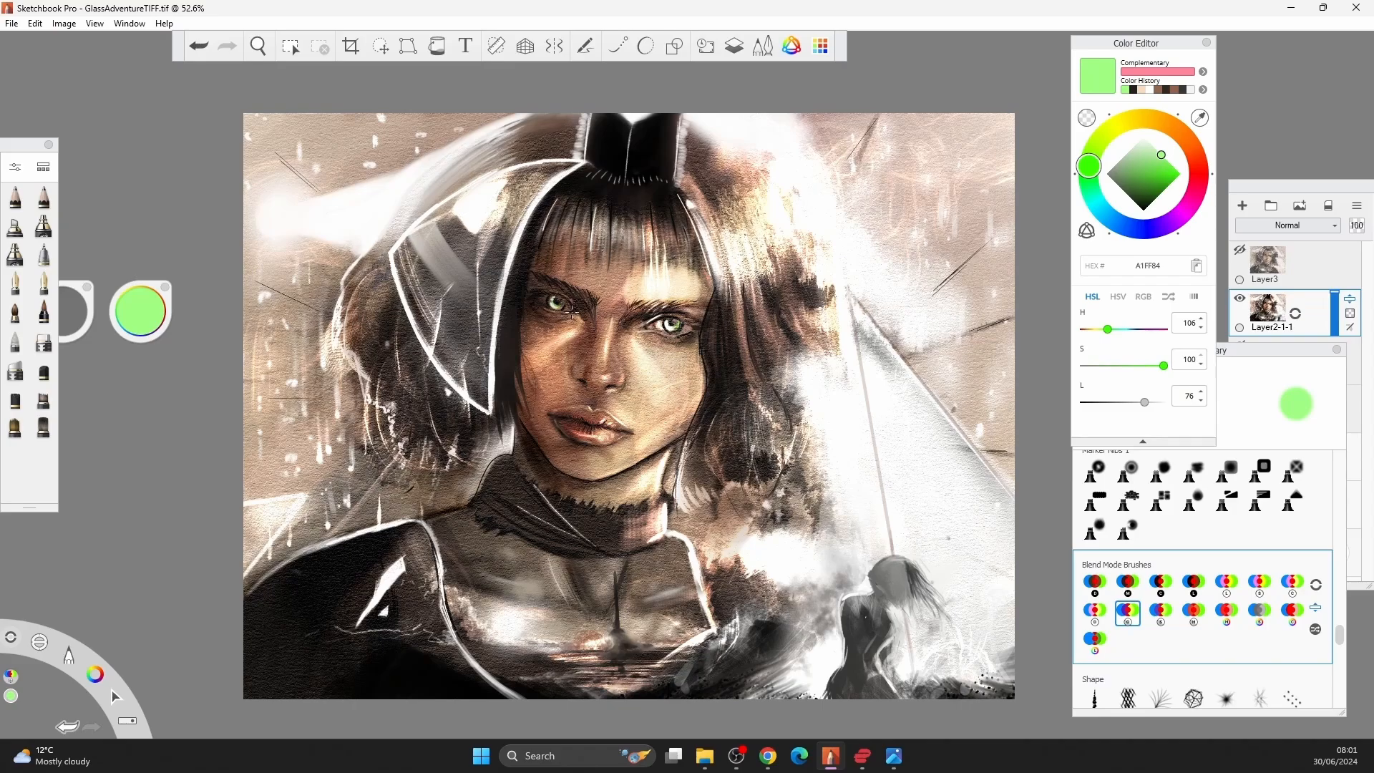
left_click(555, 301, "alt")
key("ctrl+z")
key("]")
key("]")
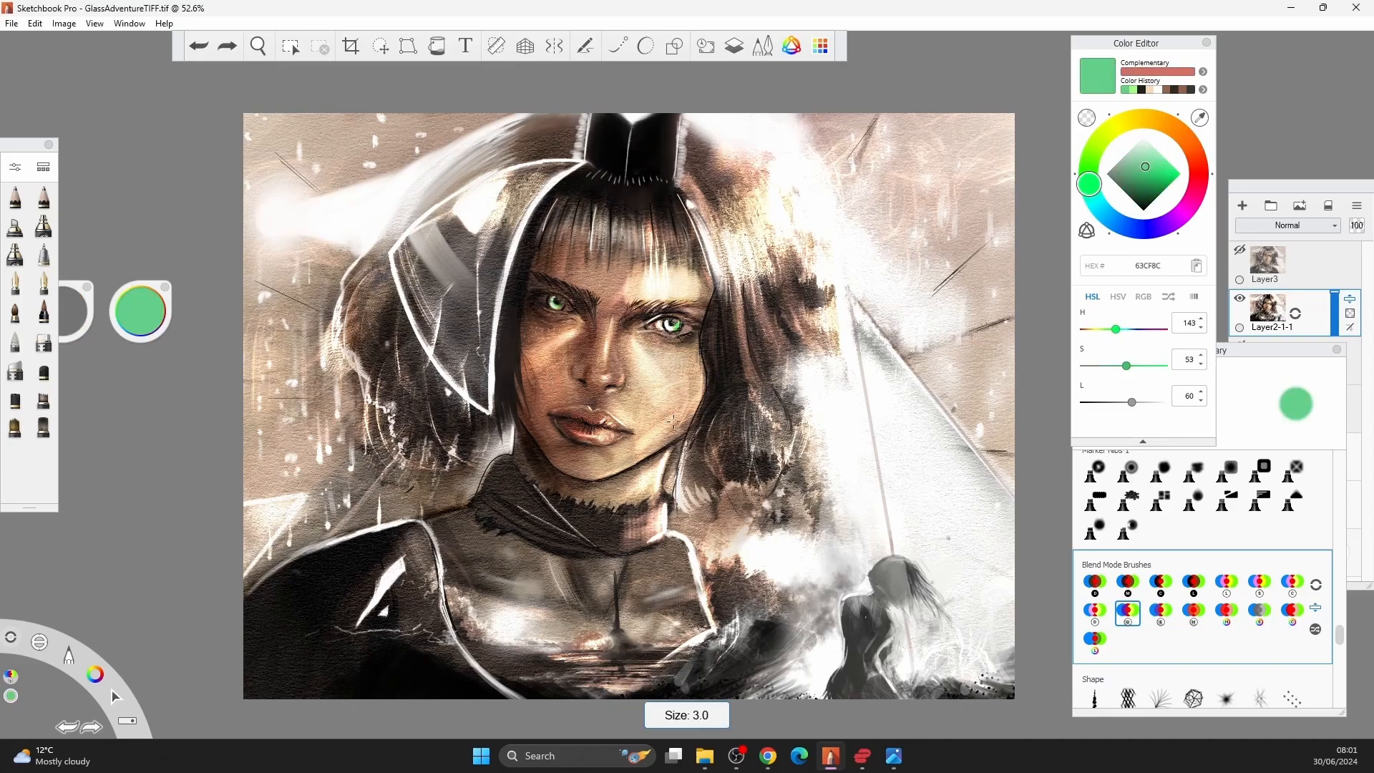
left_click(673, 326)
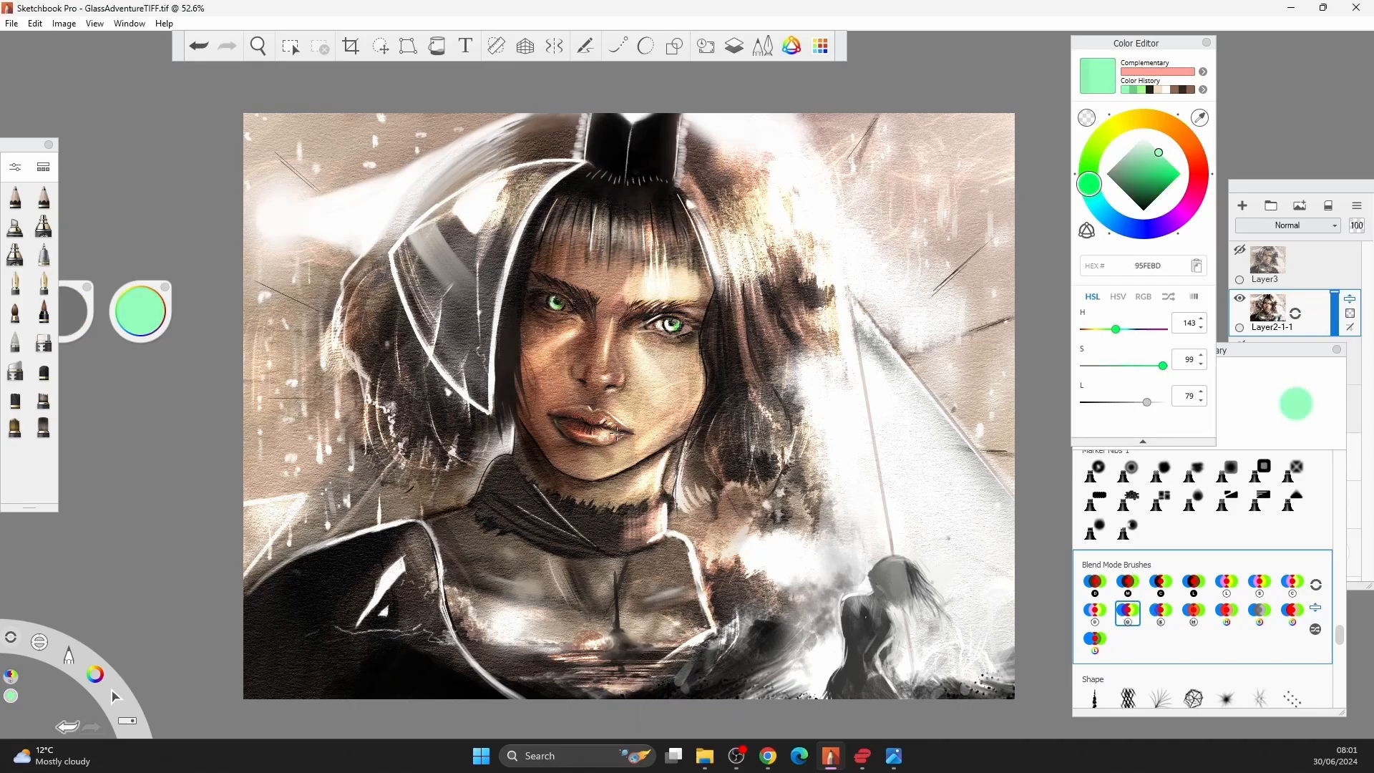
key("ctrl+z")
Retouch the lips and right-hand hair with the Overlay Brush, and brighten the suit's right collar outline in FFFFFF.
key("]")
left_click(615, 422)
left_click_drag(726, 270, 737, 386)
left_click(740, 530, "alt")
left_click(721, 555, "alt")
left_click(710, 571, "alt")
left_click(698, 565, "alt")
left_click_drag(698, 575, 707, 608)
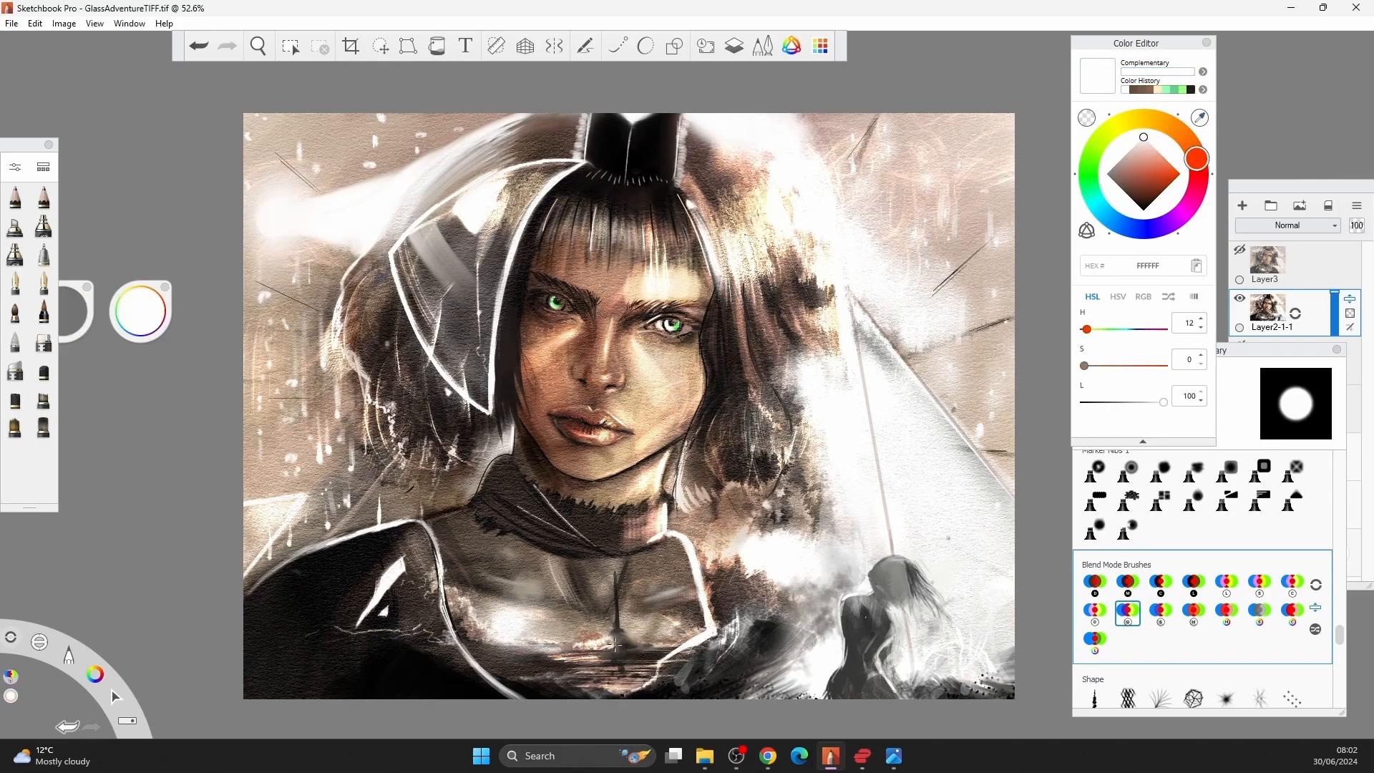
Darken the vertical line in the middle of the chest with the Overlay Brush in sampled 2A2724, undoing stray strokes.
left_click(615, 612, "alt")
mouse_move(617, 610)
left_mouse_down()
mouse_move(617, 630)
mouse_move(626, 559)
left_mouse_up()
key("ctrl+z")
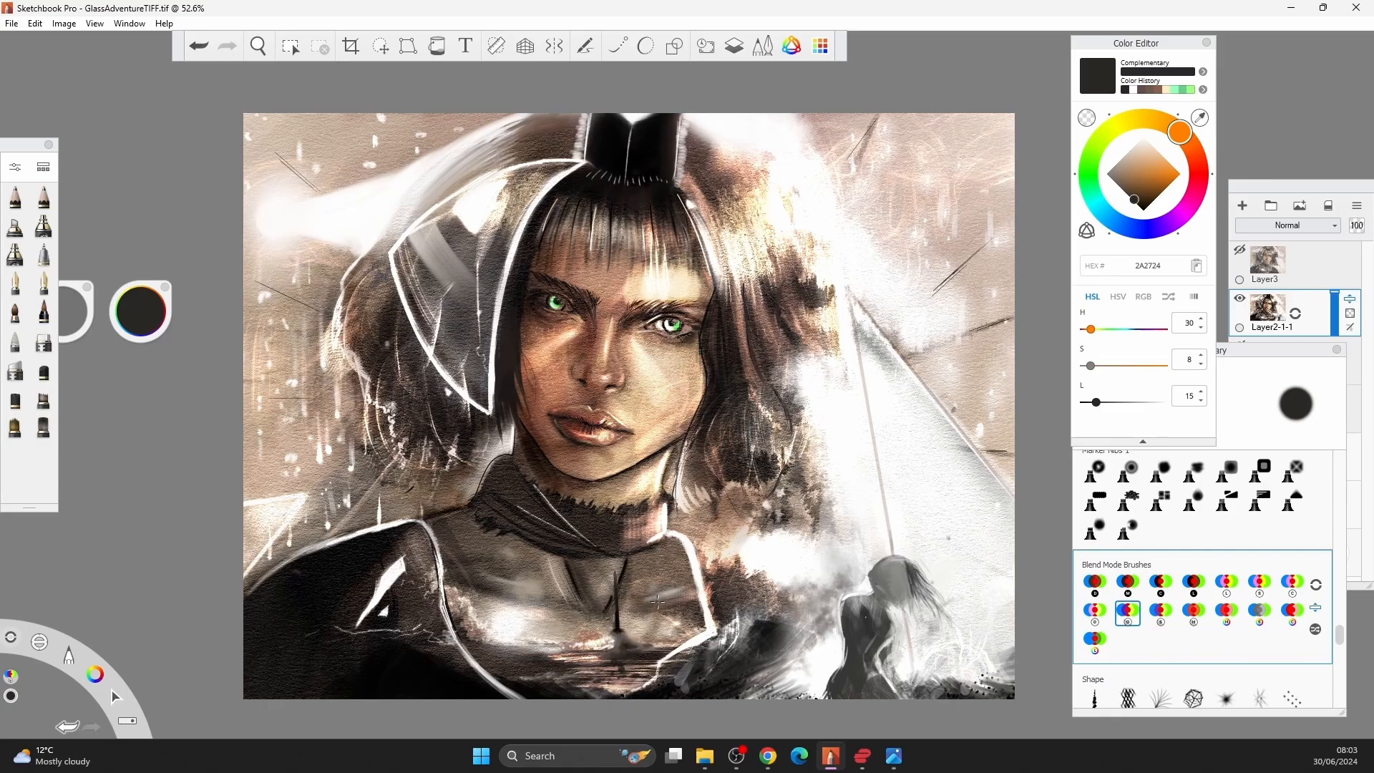
key("ctrl+z")
Stamp M06 marker nib texture at the lower right edge of the hair in 2A2724, undoing the excess.
scroll(573, 379, "up", 2)
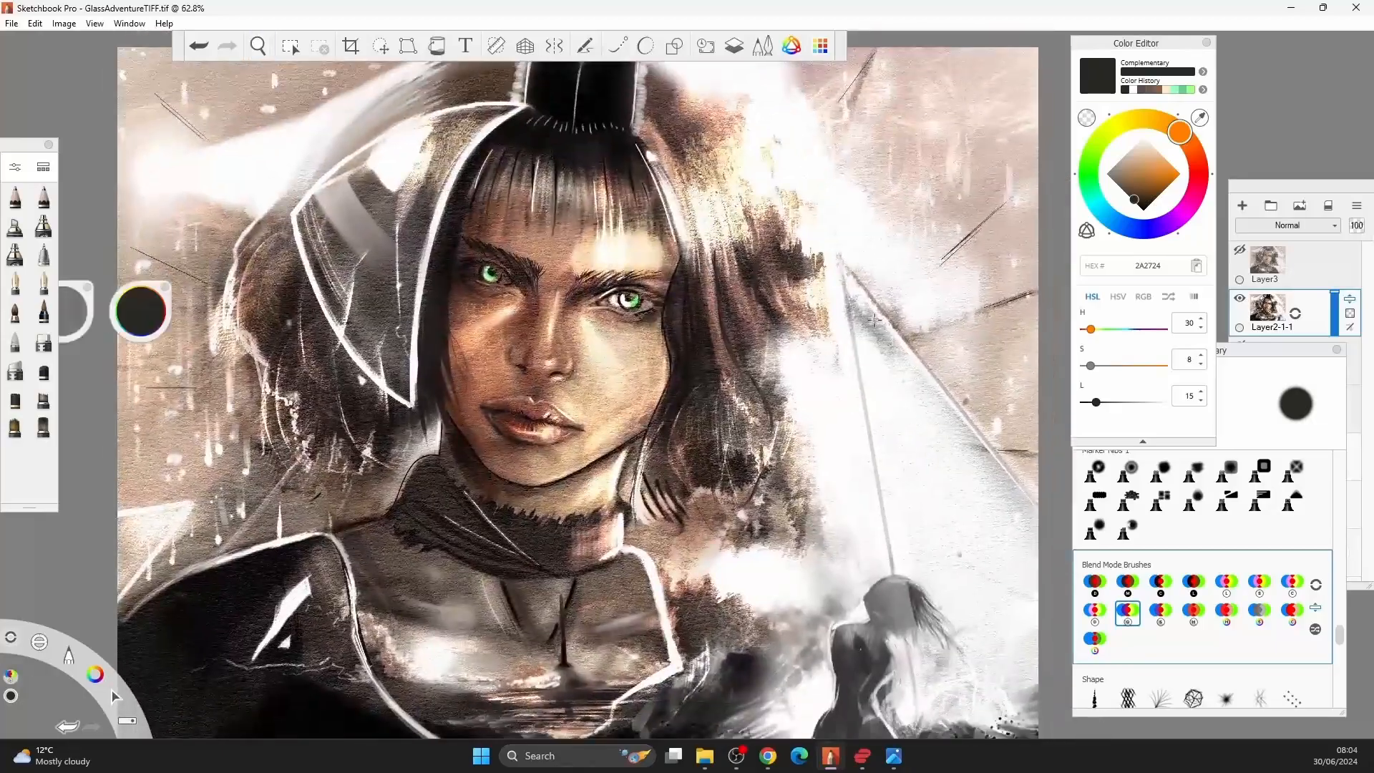
left_click(45, 233)
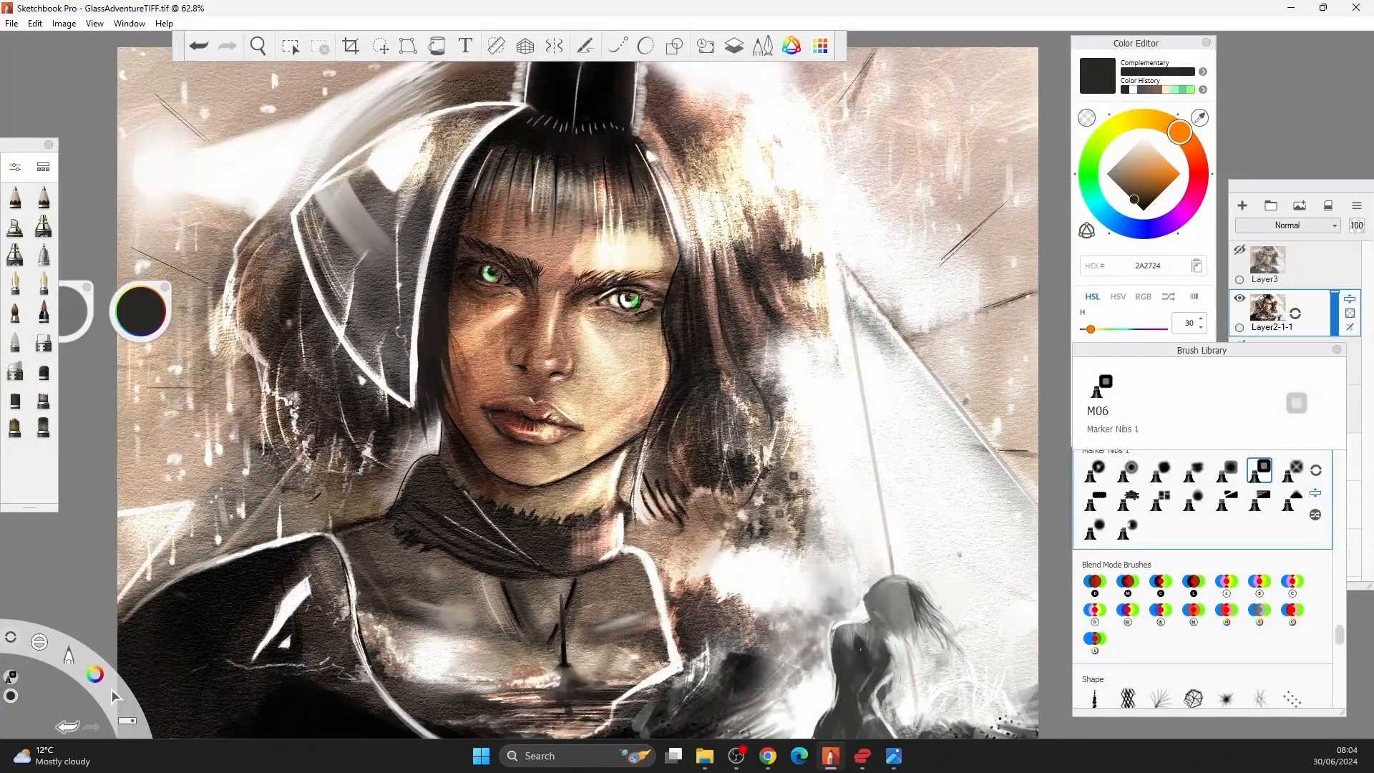
key("ctrl+z")
Try the M14 marker nib and a broad marker on the light beam above the small figure.
left_click(1292, 470)
left_click(1292, 500)
left_click_drag(1338, 634, 1339, 547)
left_click(1292, 610)
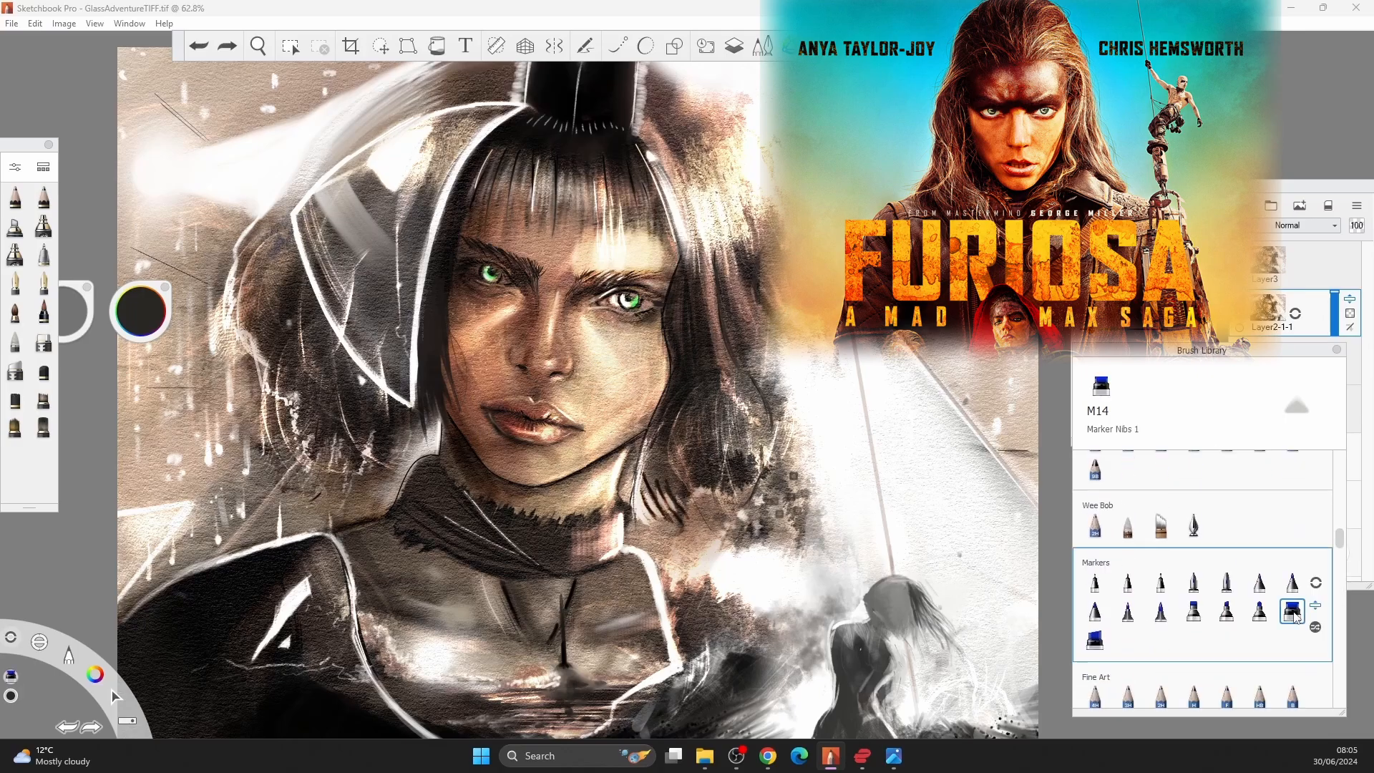
left_click_drag(917, 498, 917, 555)
key("ctrl+z")
Soften the small figure's head and hair with the Wee Bob brushes, including Blending copy, undoing the last stroke.
left_click(470, 337, "alt")
left_click(1160, 528)
mouse_move(930, 604)
left_mouse_down()
mouse_move(916, 643)
mouse_move(931, 647)
left_mouse_up()
left_click_drag(890, 581, 857, 608)
left_click(1128, 525)
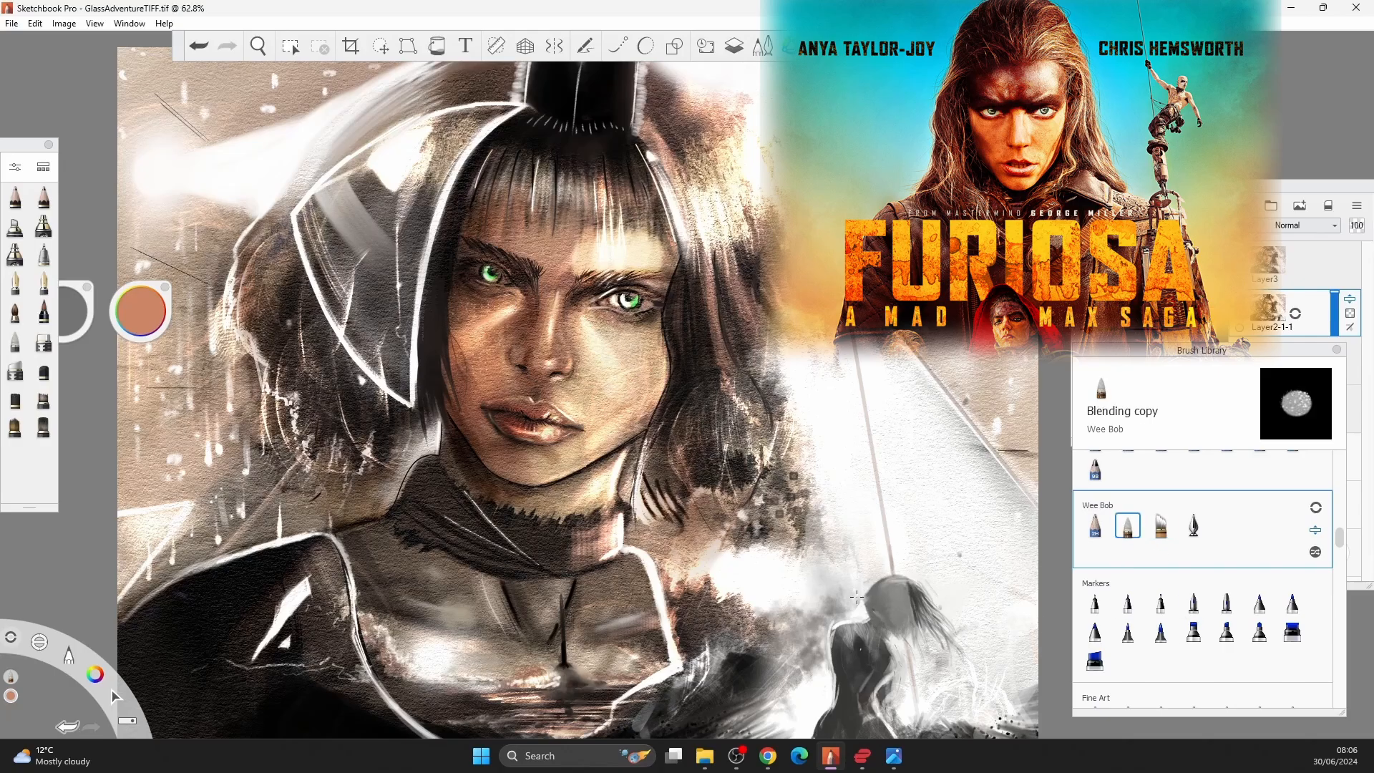
key("ctrl+z")
Try the Inking Pen copy and the Classic Blur brush near the scarf and hair.
left_click(1193, 526)
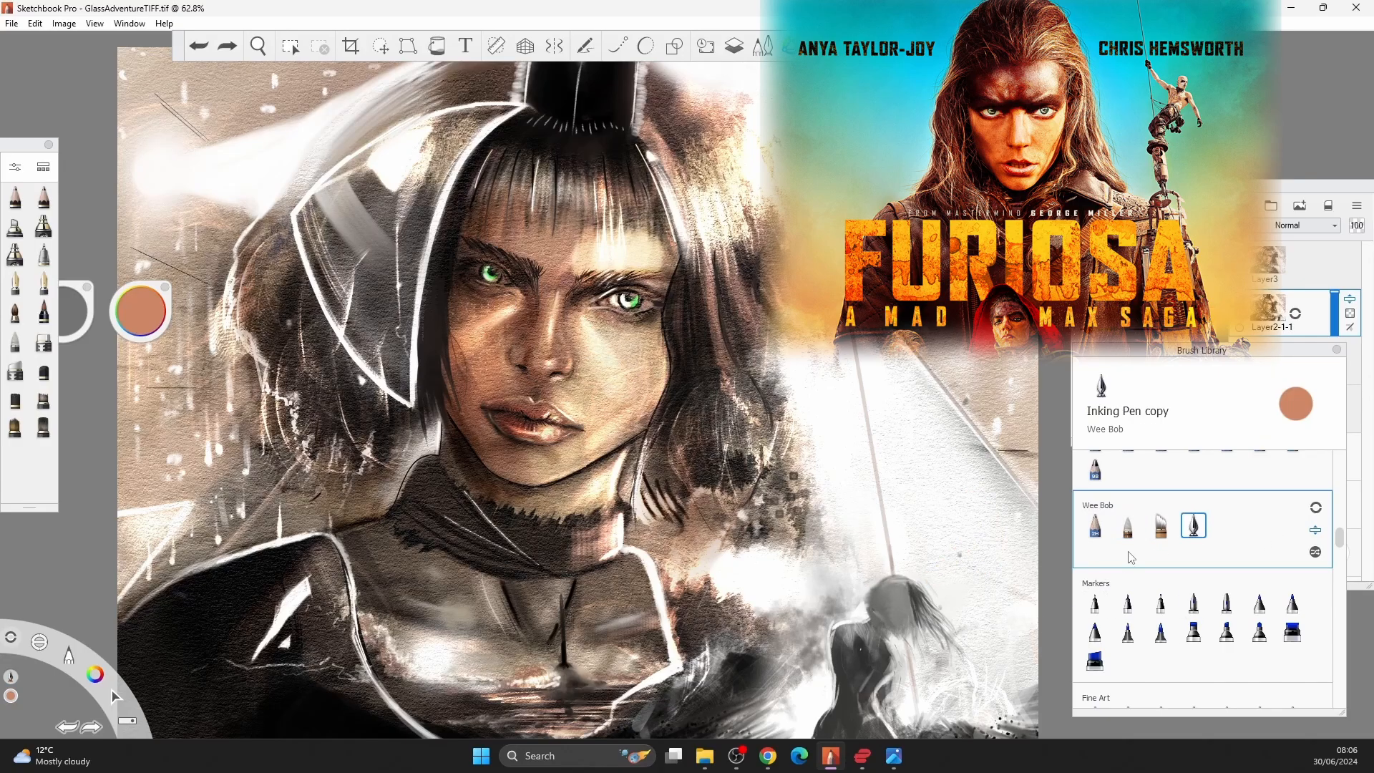
scroll(1202, 544, "up", 3)
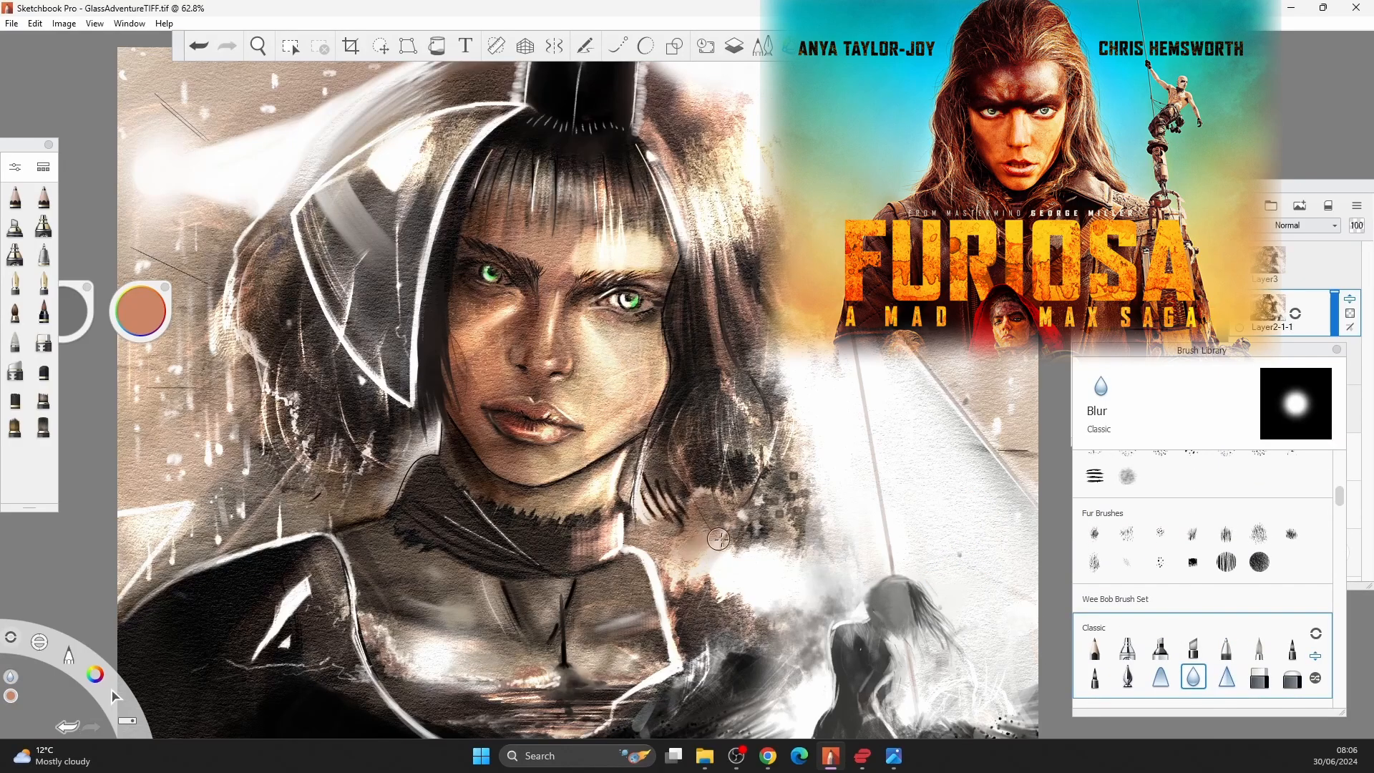
left_click(1226, 533)
left_click(1096, 483)
scroll(1173, 537, "up", 4)
Deepen the lips with the Basic Extended Highlighter in sampled 934837.
left_click(1291, 532)
left_click(528, 433, "alt")
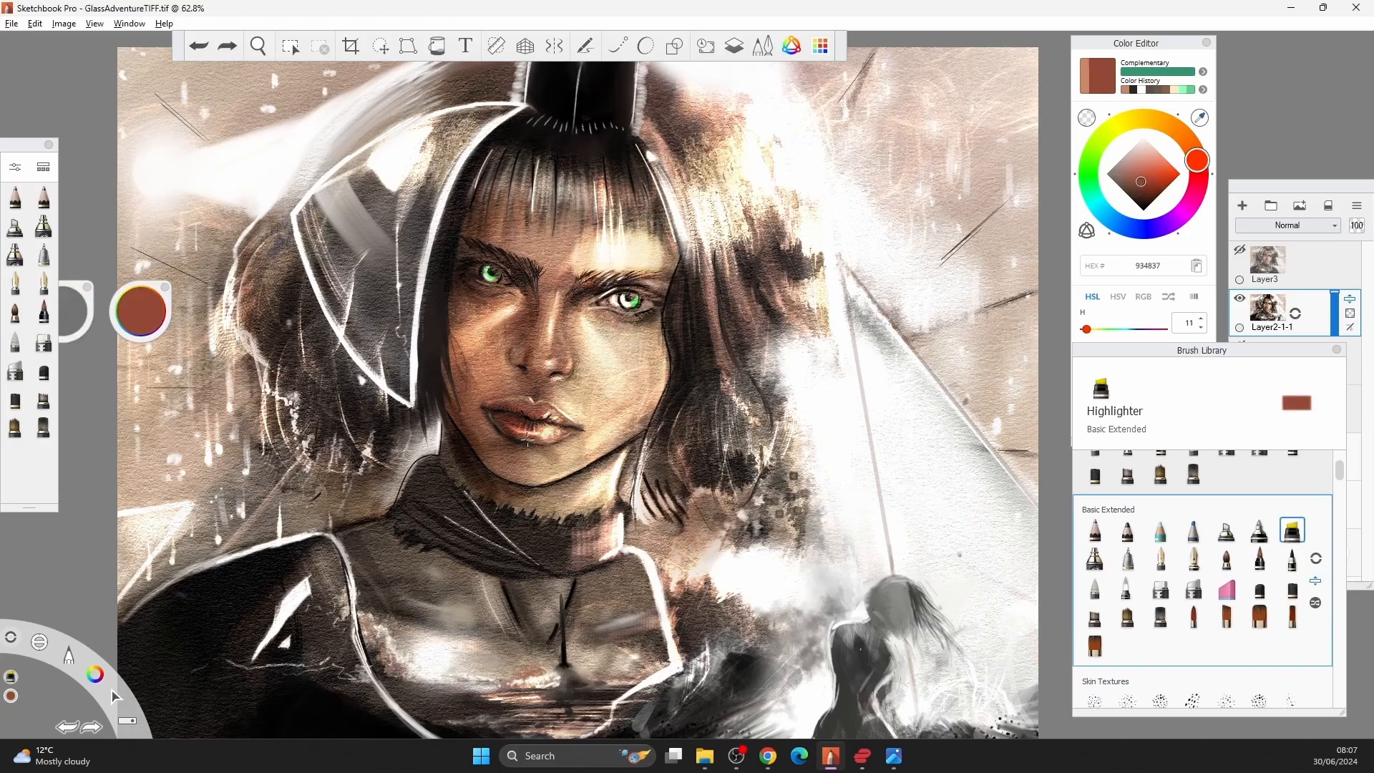
left_click_drag(511, 432, 543, 439)
Try the Highlighter in sampled 1D130E and 343434 on the right-hand hair, the small figure and the suit.
left_click(636, 437, "alt")
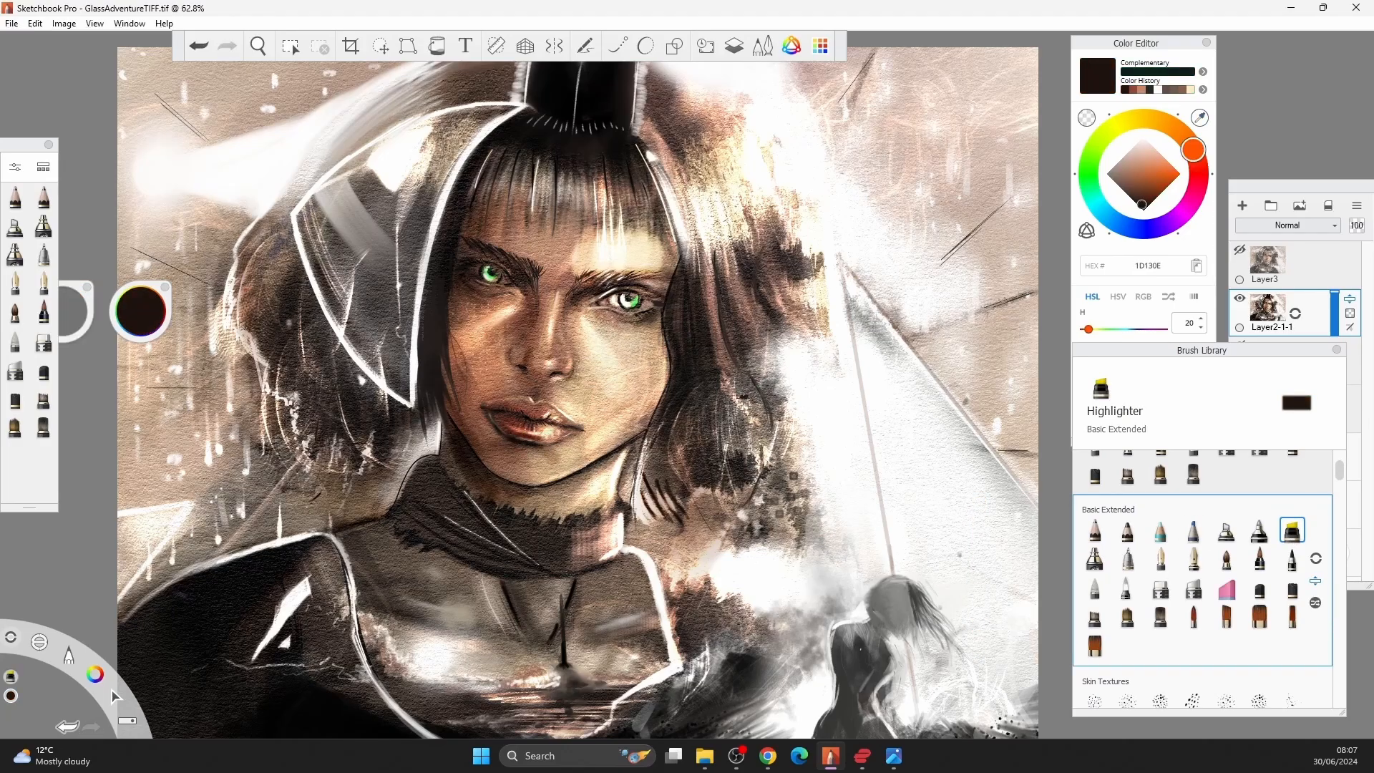
key("ctrl+z")
mouse_move(649, 469)
left_mouse_down()
mouse_move(779, 306)
mouse_move(650, 463)
mouse_move(711, 444)
mouse_move(743, 454)
left_mouse_up()
key("ctrl+z")
left_click(851, 671, "alt")
mouse_move(845, 688)
left_mouse_down()
mouse_move(834, 707)
mouse_move(848, 713)
left_mouse_up()
key("ctrl+z")
left_click_drag(363, 601, 451, 630)
key("ctrl+z")
left_click(1226, 590)
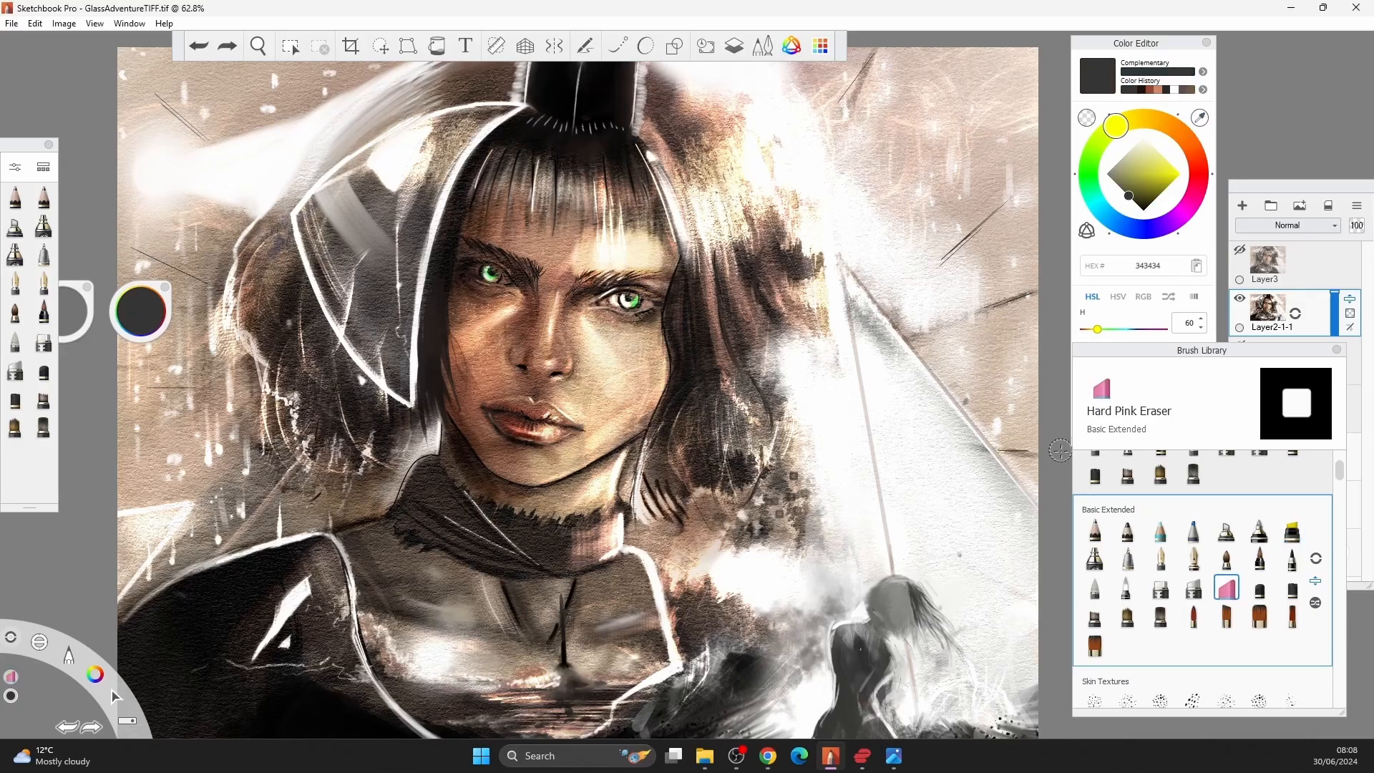
left_click(1127, 616)
scroll(1202, 558, "up", 1)
Switch to the Basic Fountain Pen in 343434, undo its test strokes, and move the brush puck below the color puck.
left_click(1292, 487)
left_click_drag(943, 504, 980, 631)
key("ctrl+z")
mouse_move(88, 323)
left_mouse_down()
mouse_move(208, 80)
mouse_move(180, 430)
left_mouse_up()
left_click_drag(633, 723, 741, 705)
key("ctrl+z")
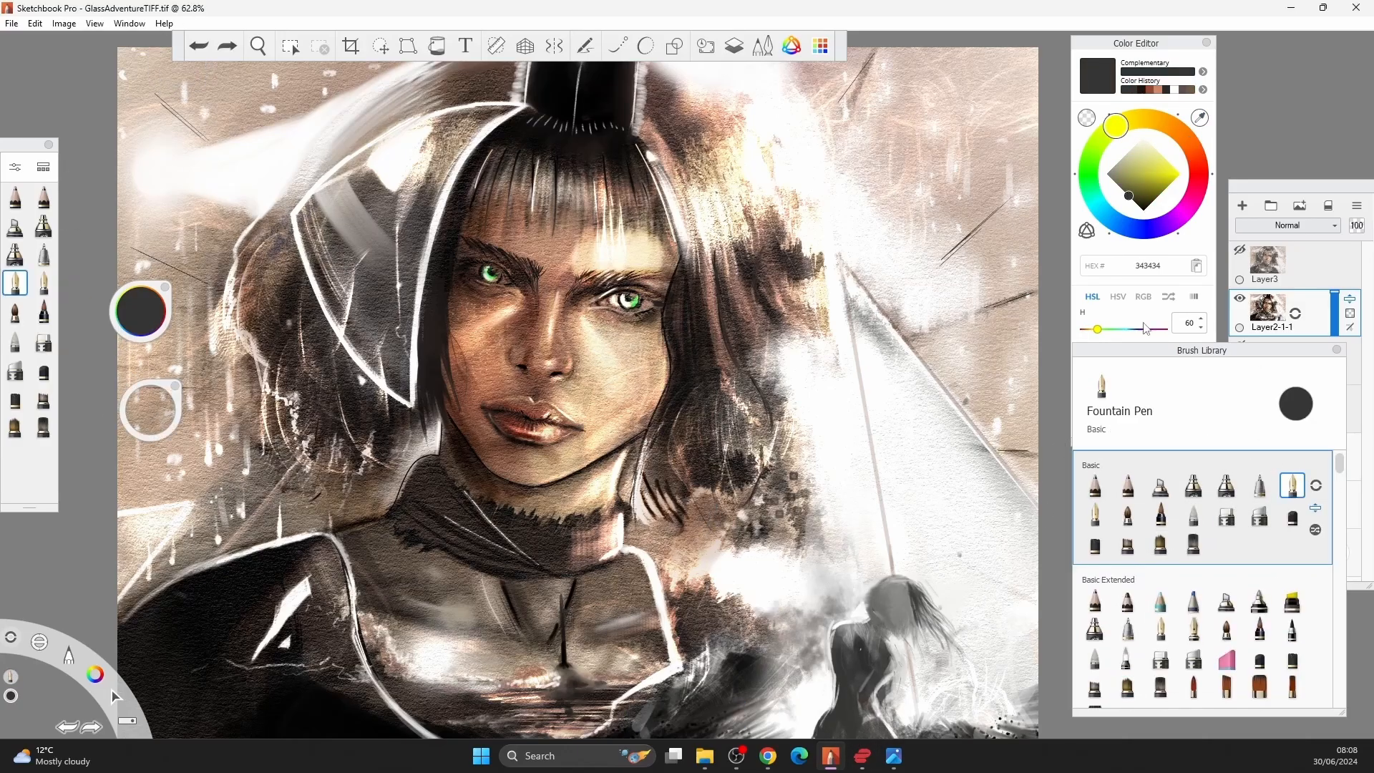
Set the Fountain Pen colour to black 000000 and draw dark hair strands along the face edge beside the visor.
left_click(1144, 210)
left_click_drag(643, 435, 574, 474)
key("ctrl+z")
left_click_drag(438, 398, 465, 419)
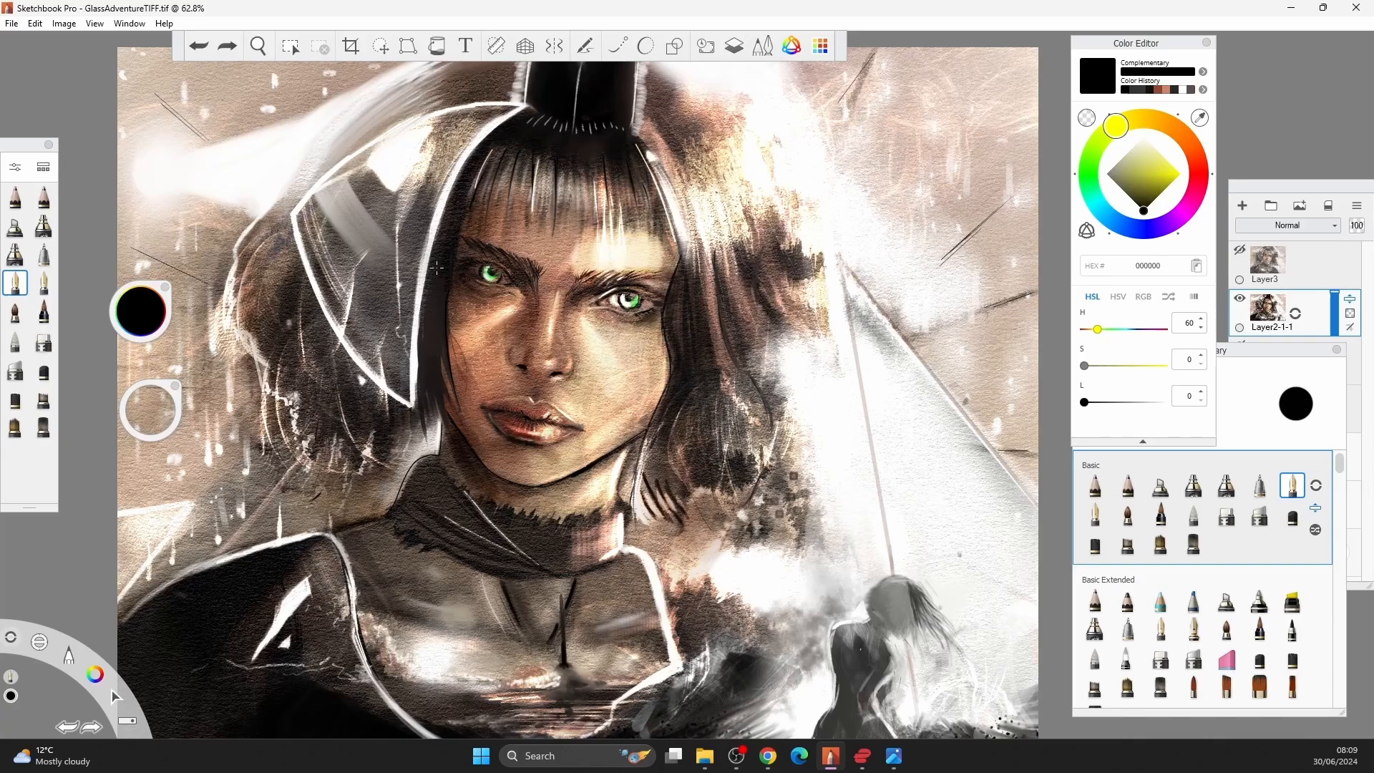
left_click_drag(437, 286, 452, 393)
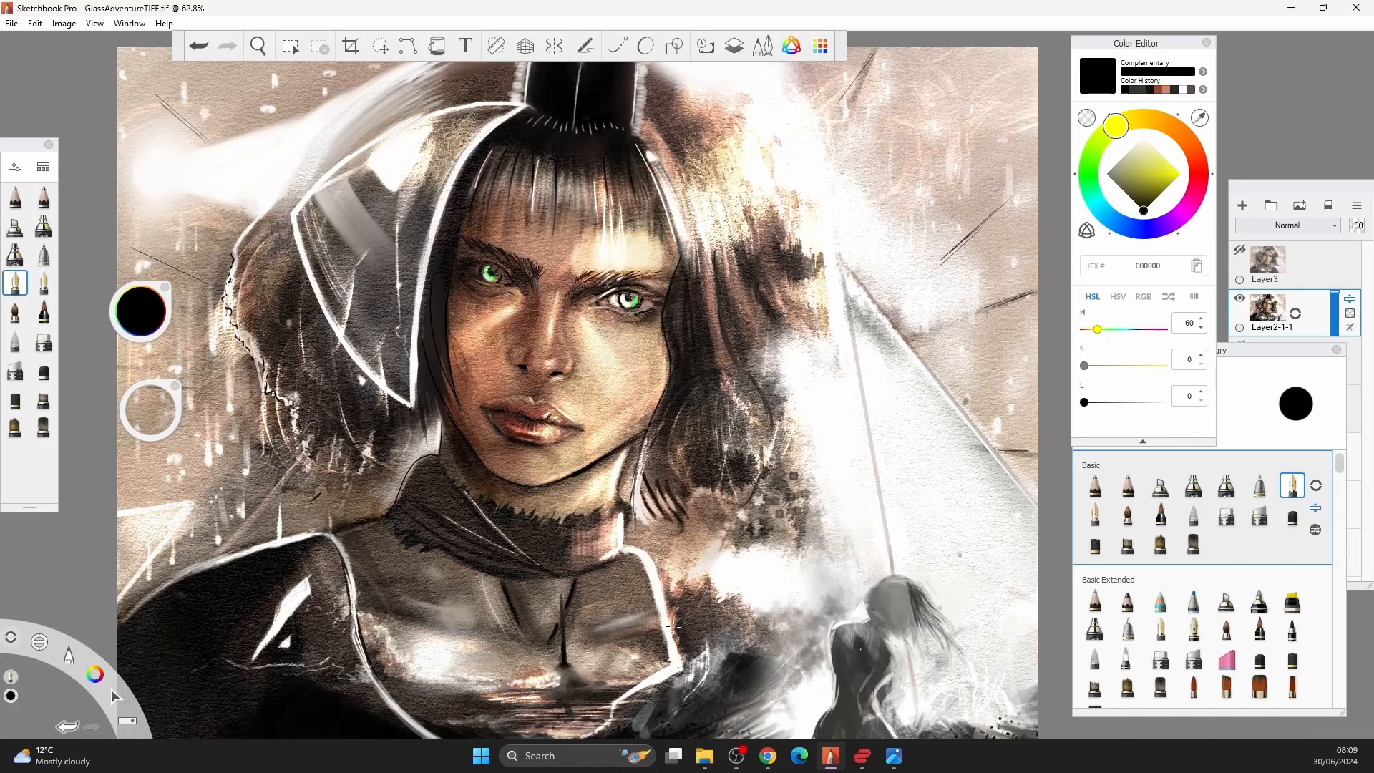
Undo the freehand shoulder stroke, enable Steady Stroke at 51, and draw a black line along the suit's white collar edge.
left_click_drag(313, 530, 126, 611)
key("ctrl+z")
key("s")
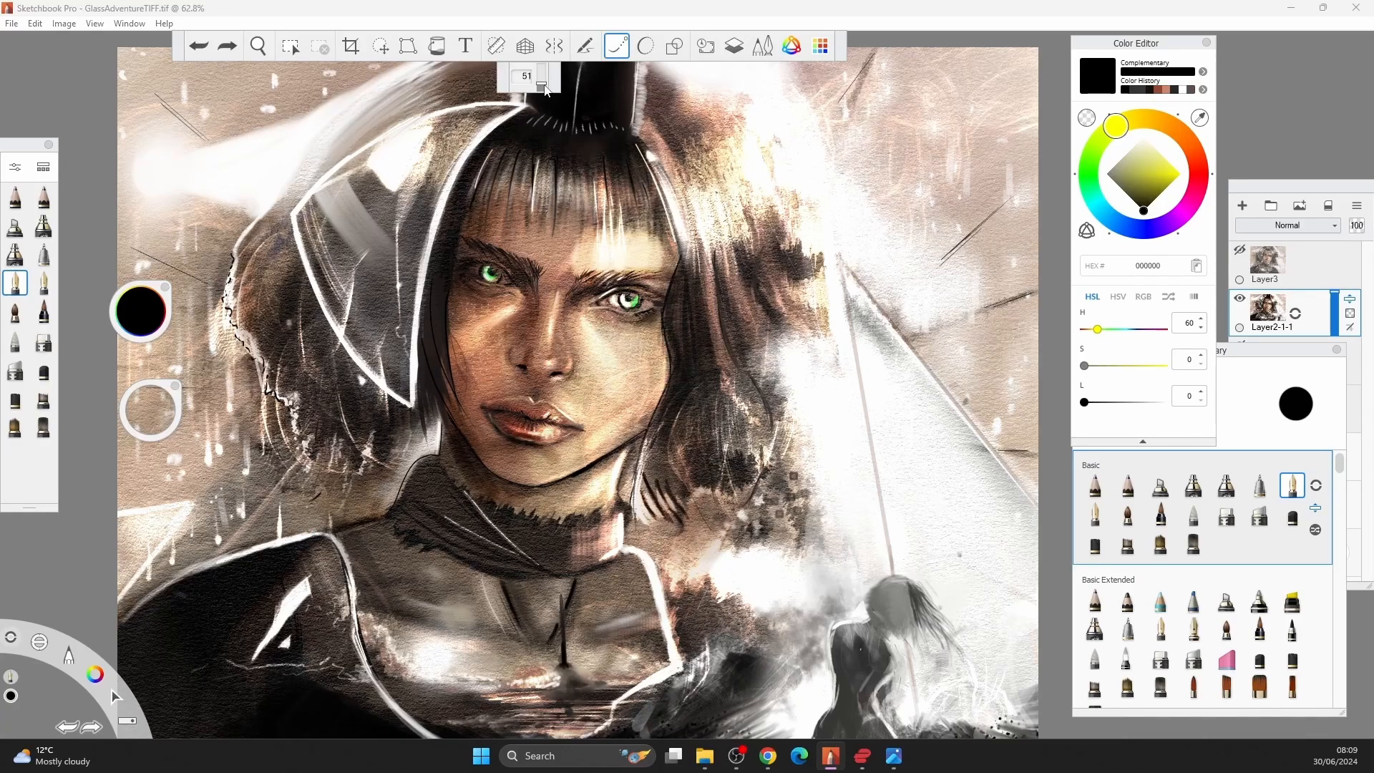
left_click_drag(323, 535, 431, 737)
Sample white FFFFFF, try a steady stroke along the shoulder, and outline the right-hand hair edge.
key("space")
mouse_move(429, 465)
left_mouse_down()
mouse_move(398, 478)
mouse_move(425, 463)
left_mouse_up()
left_click(335, 509, "alt")
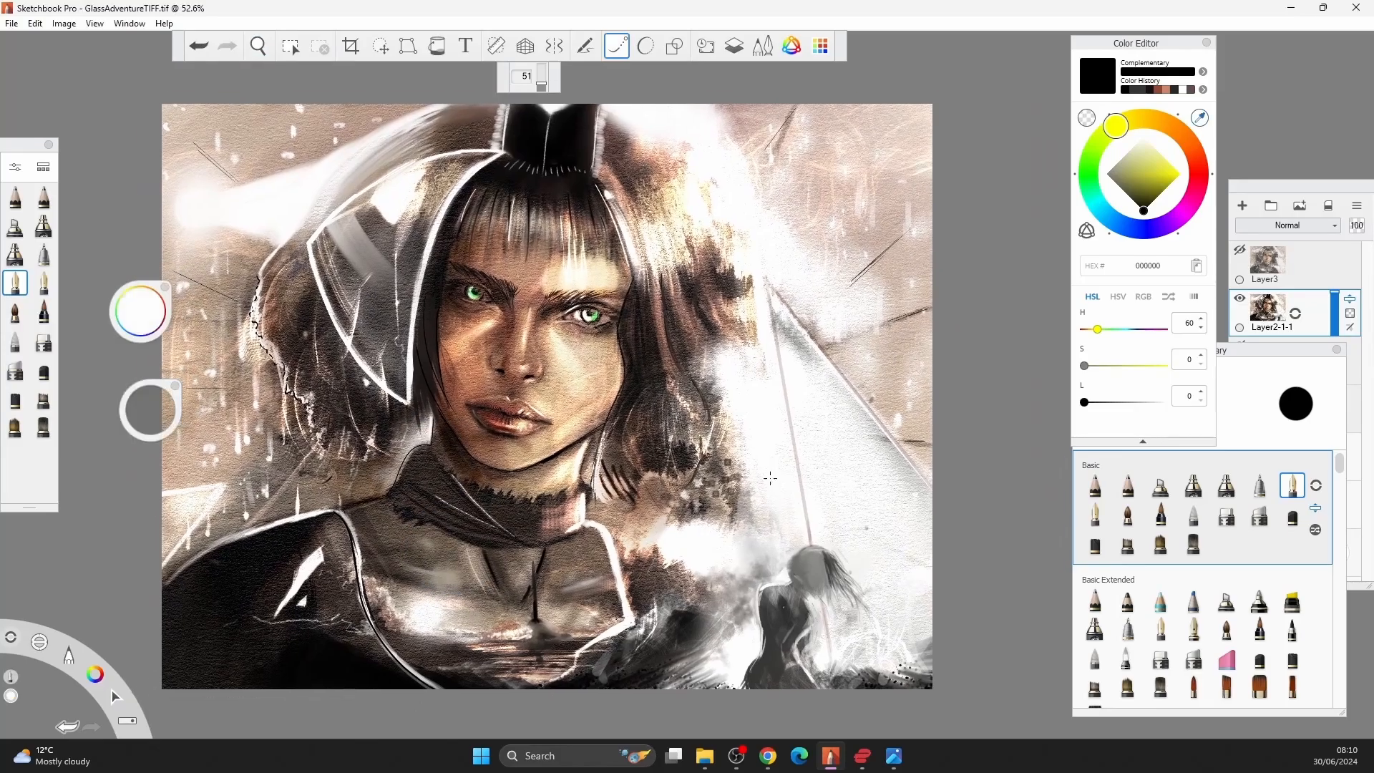
mouse_move(336, 508)
left_mouse_down()
mouse_move(359, 545)
mouse_move(120, 664)
left_mouse_up()
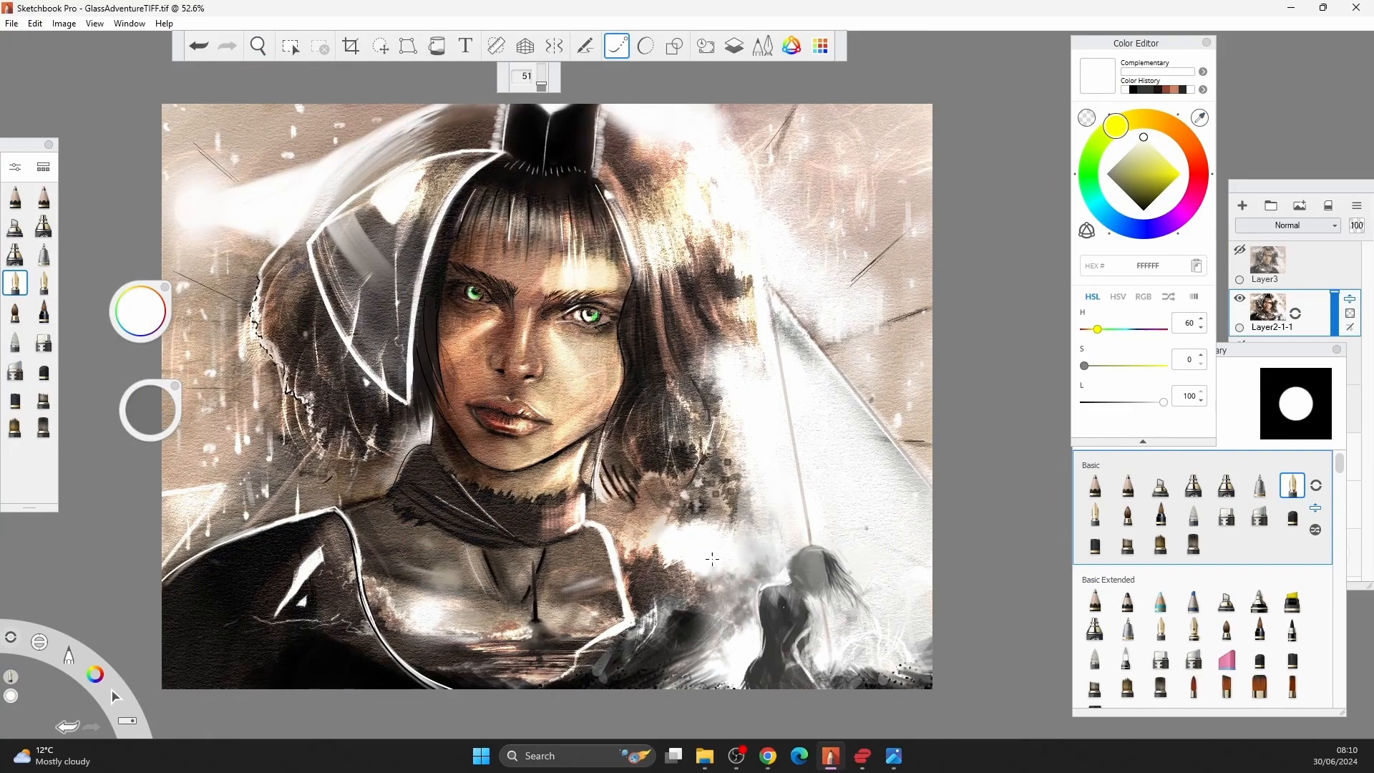
key("ctrl+z")
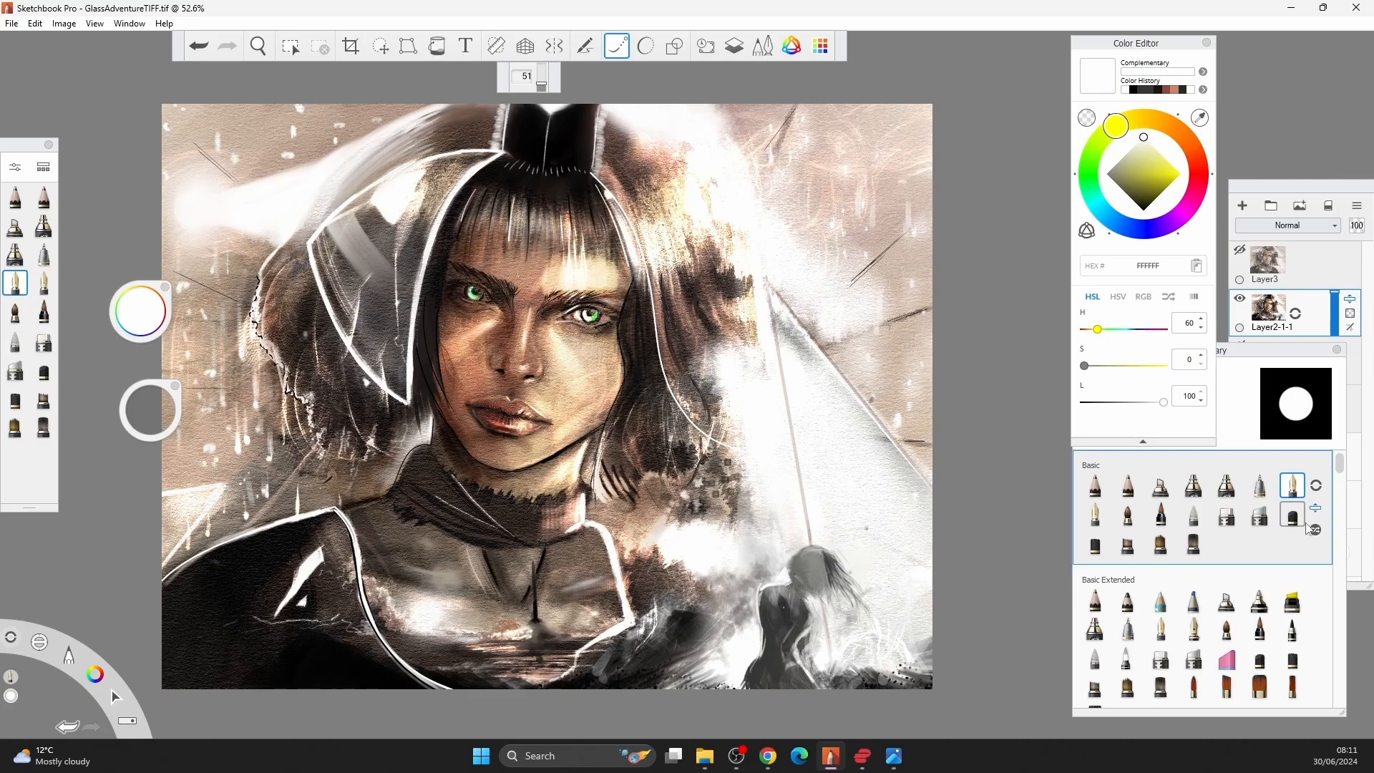
Try a white Predictive Stroke at level 4 down the face, undo it, and pick the Basic Extended Highlighter.
key("e")
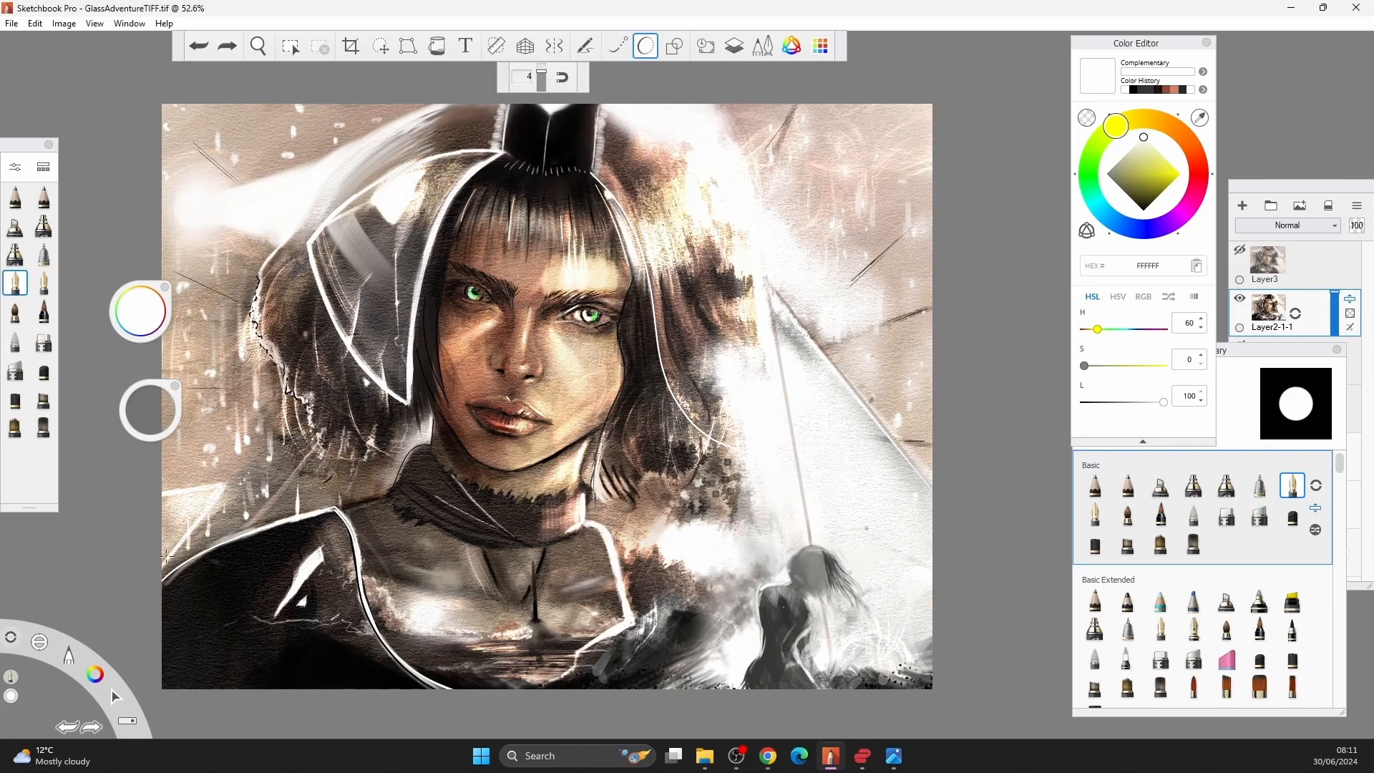
key("ctrl+z")
mouse_move(581, 289)
left_mouse_down()
mouse_move(621, 363)
mouse_move(580, 429)
left_mouse_up()
key("ctrl+z")
key("ctrl+z")
left_click(1290, 603)
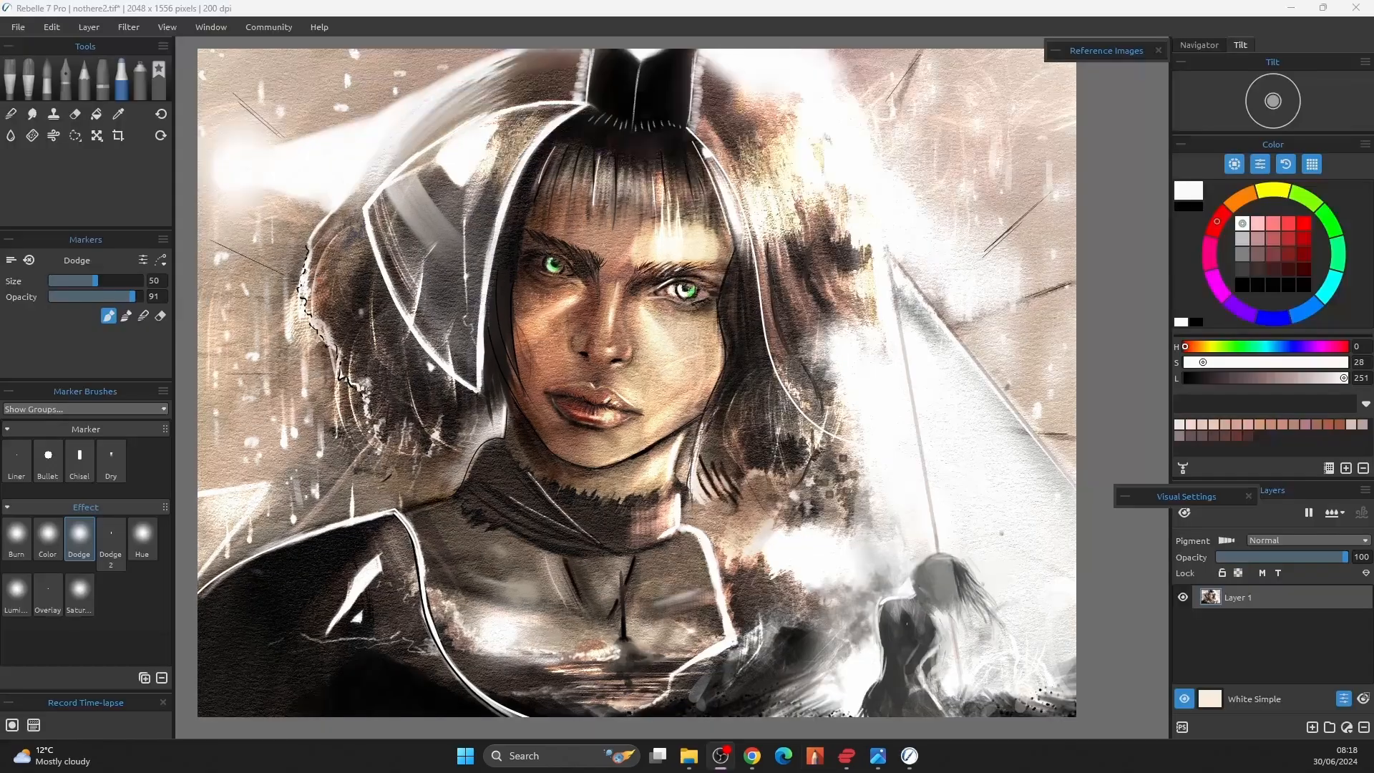
Try reshaping the chin, lips and the visor's lower tip with the warp mesh in Rebelle.
left_click_drag(549, 449, 546, 461)
left_click_drag(637, 450, 628, 460)
left_click_drag(548, 383, 542, 385)
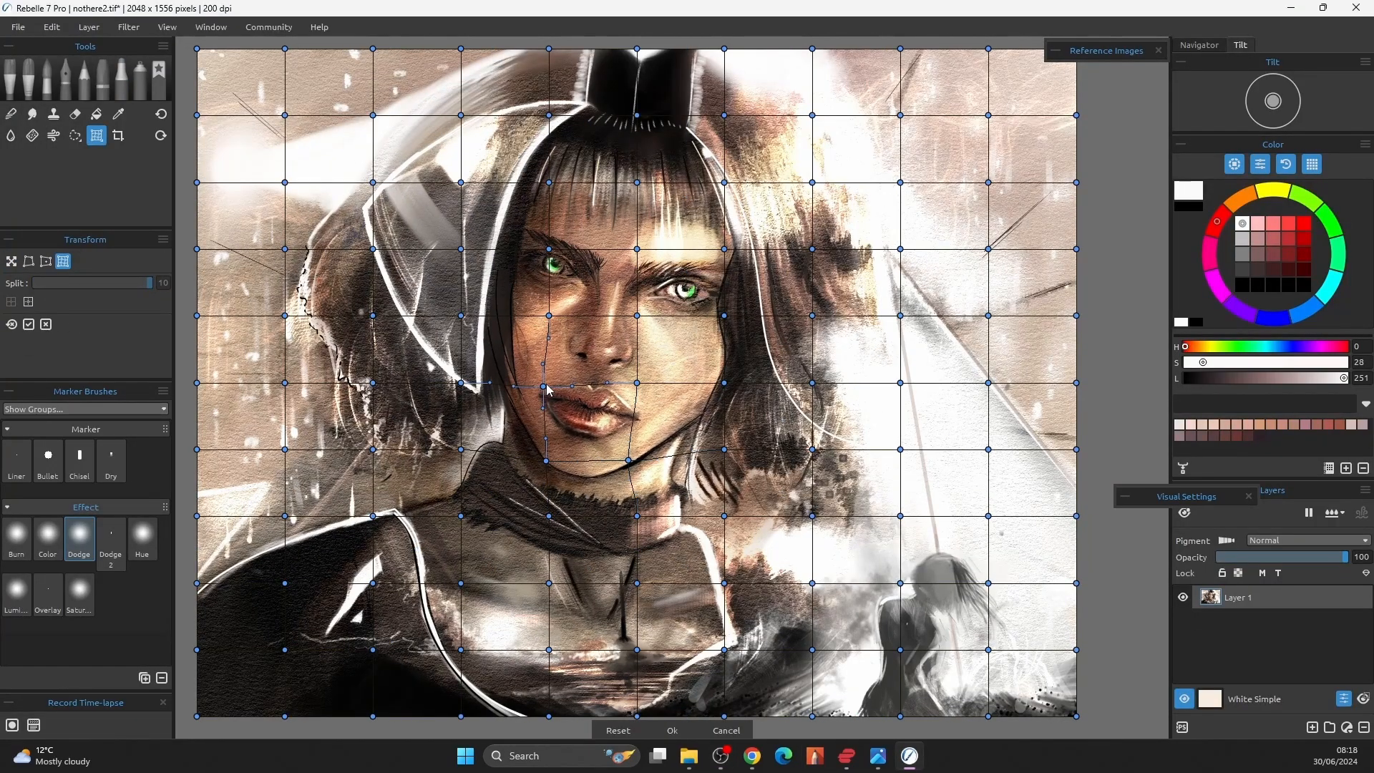
left_click_drag(628, 460, 633, 456)
left_click_drag(461, 450, 451, 461)
left_click_drag(460, 383, 437, 399)
left_click_drag(451, 461, 444, 476)
left_click_drag(546, 461, 541, 468)
left_click_drag(633, 457, 629, 460)
left_click_drag(541, 386, 541, 385)
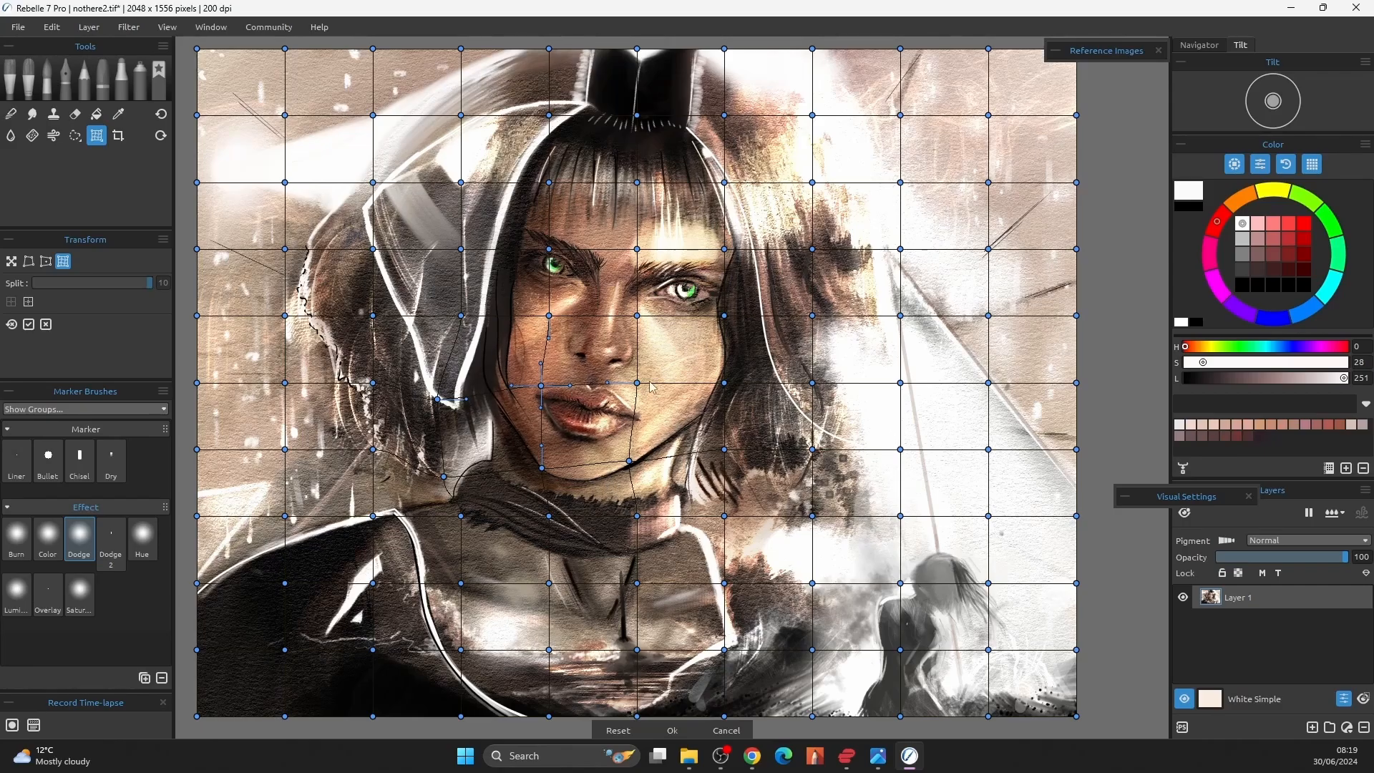
Try lowering the shoulder and collar area with the warp mesh, and discard the whole warp.
left_click_drag(637, 383, 633, 388)
left_click_drag(461, 516, 465, 532)
left_click_drag(373, 516, 373, 533)
left_click_drag(285, 516, 283, 538)
left_click_drag(197, 515, 197, 533)
left_click_drag(197, 583, 196, 602)
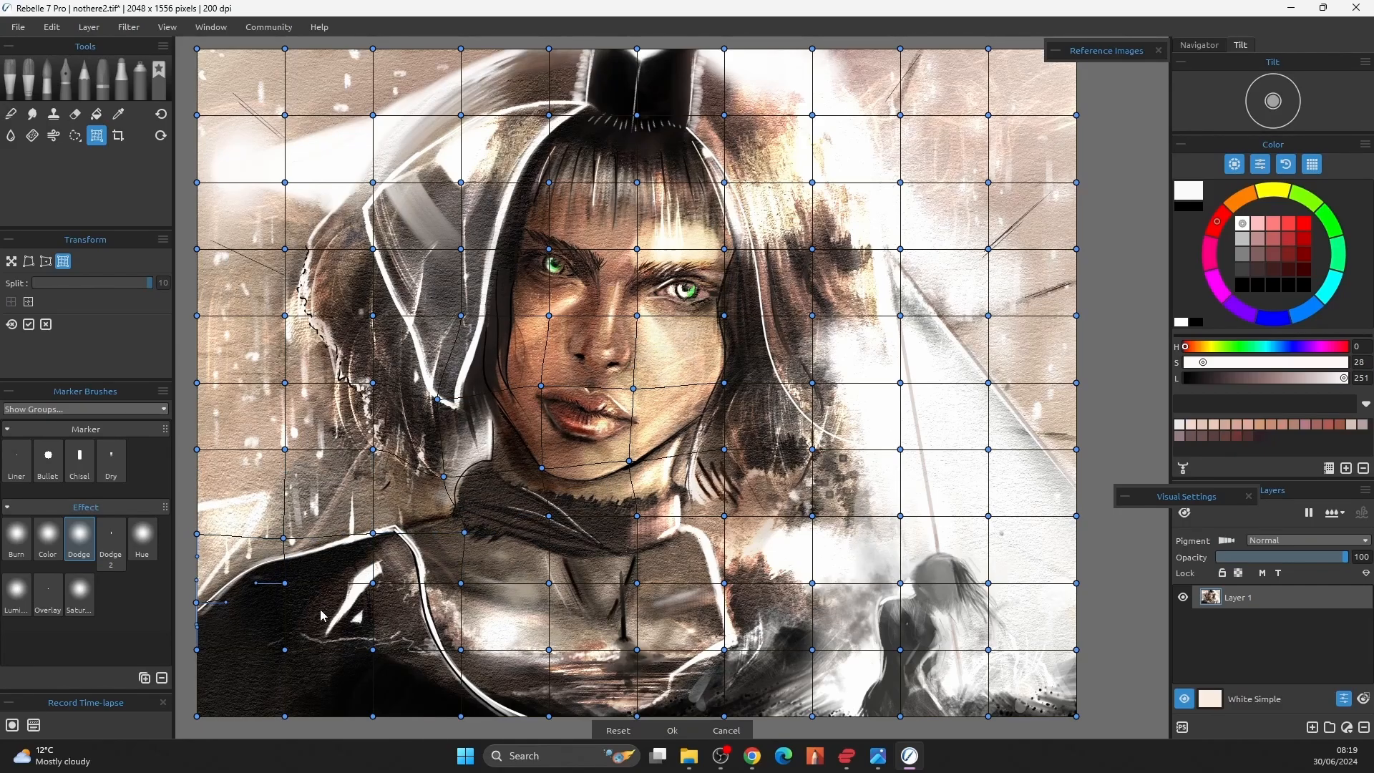
left_click(45, 324)
Duplicate Layer 1, hide the original, and warp the copy's nose bridge, cheek and chin slightly.
key("ctrl+j")
left_click(1182, 620)
left_click(97, 135)
left_click_drag(636, 316, 639, 311)
left_click_drag(724, 383, 710, 381)
left_click_drag(637, 449, 637, 446)
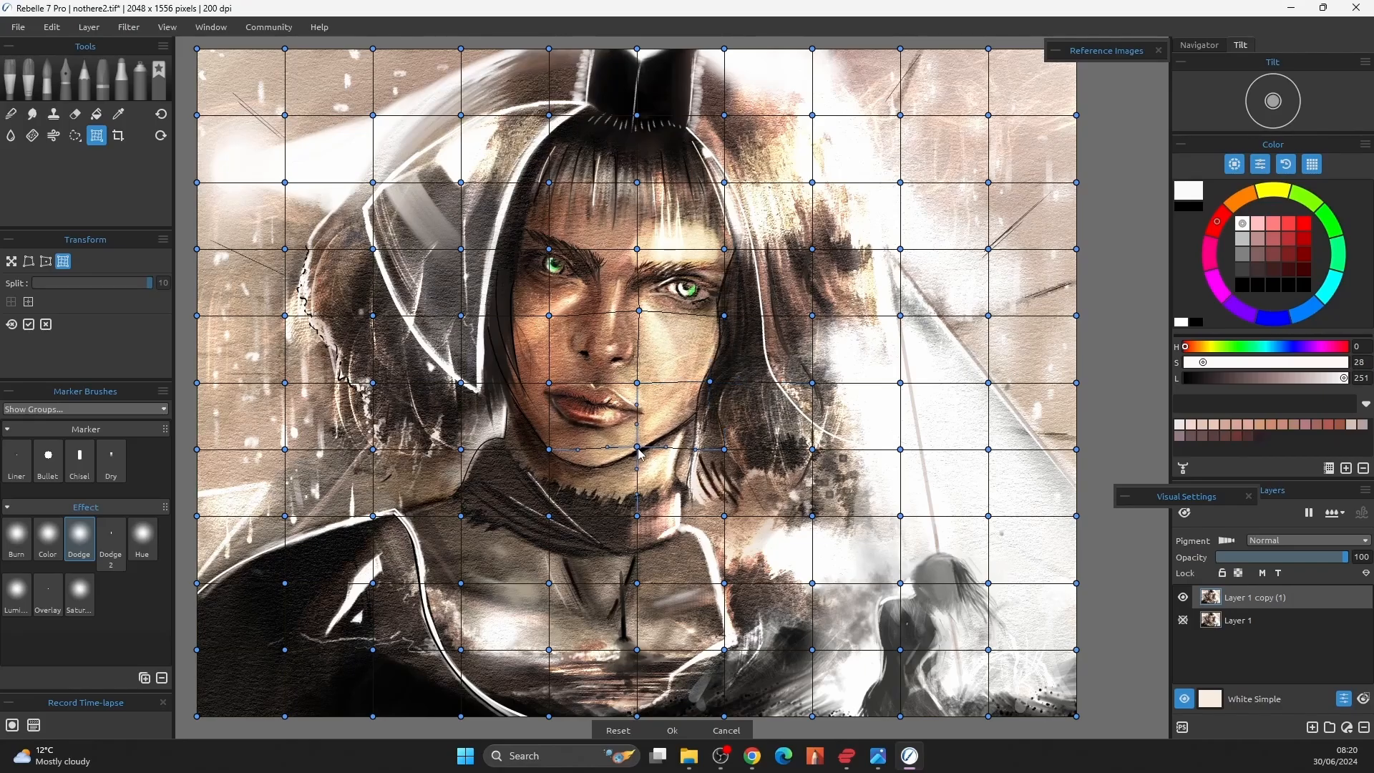
Warp the scarf, collar and small figure slightly on the layer copy and apply the transformation.
left_click_drag(637, 516, 639, 513)
left_click_drag(724, 516, 726, 522)
left_click_drag(900, 583, 909, 587)
left_click_drag(988, 649, 1003, 663)
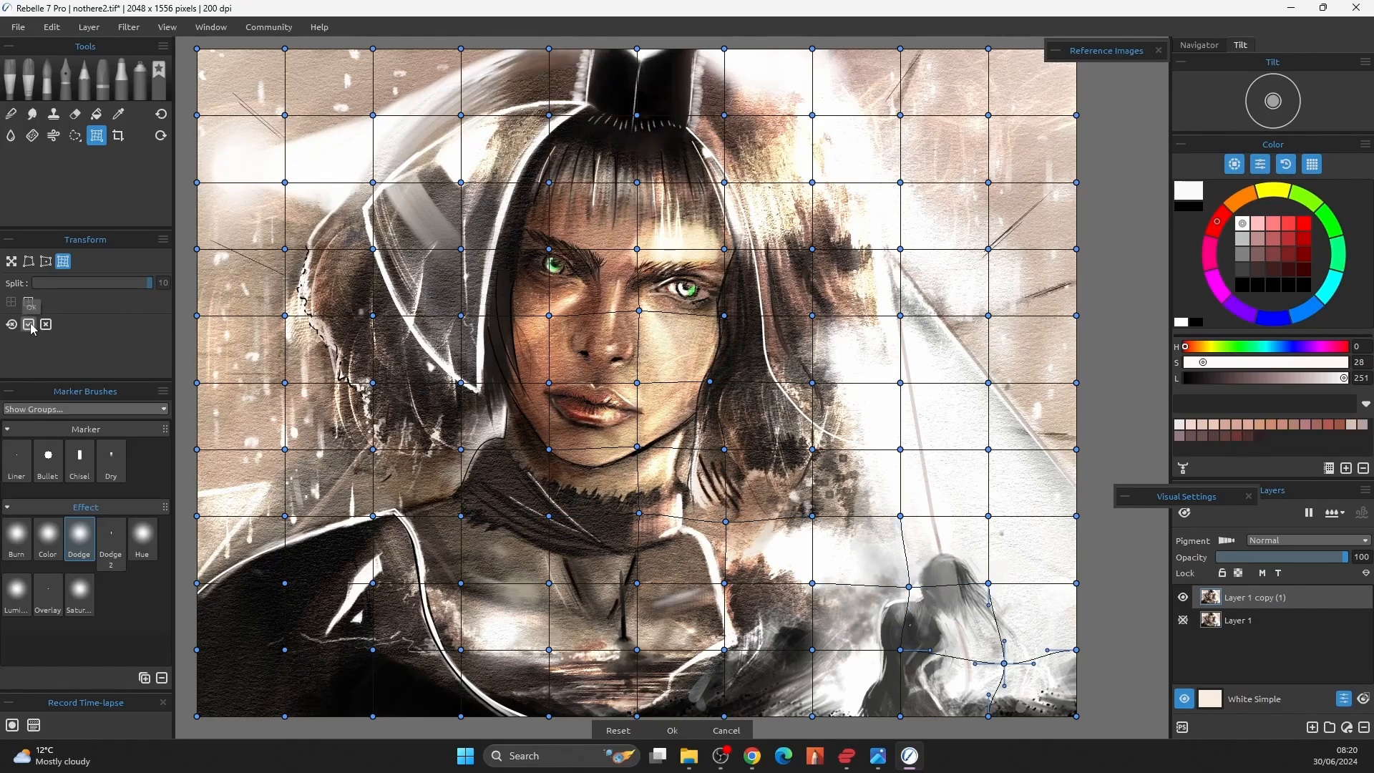
left_click(30, 326)
Add a Color Balance adjustment layer, try midtone colour shifts, reset them, and try the shadows range.
left_click(1347, 727)
left_click(1317, 697)
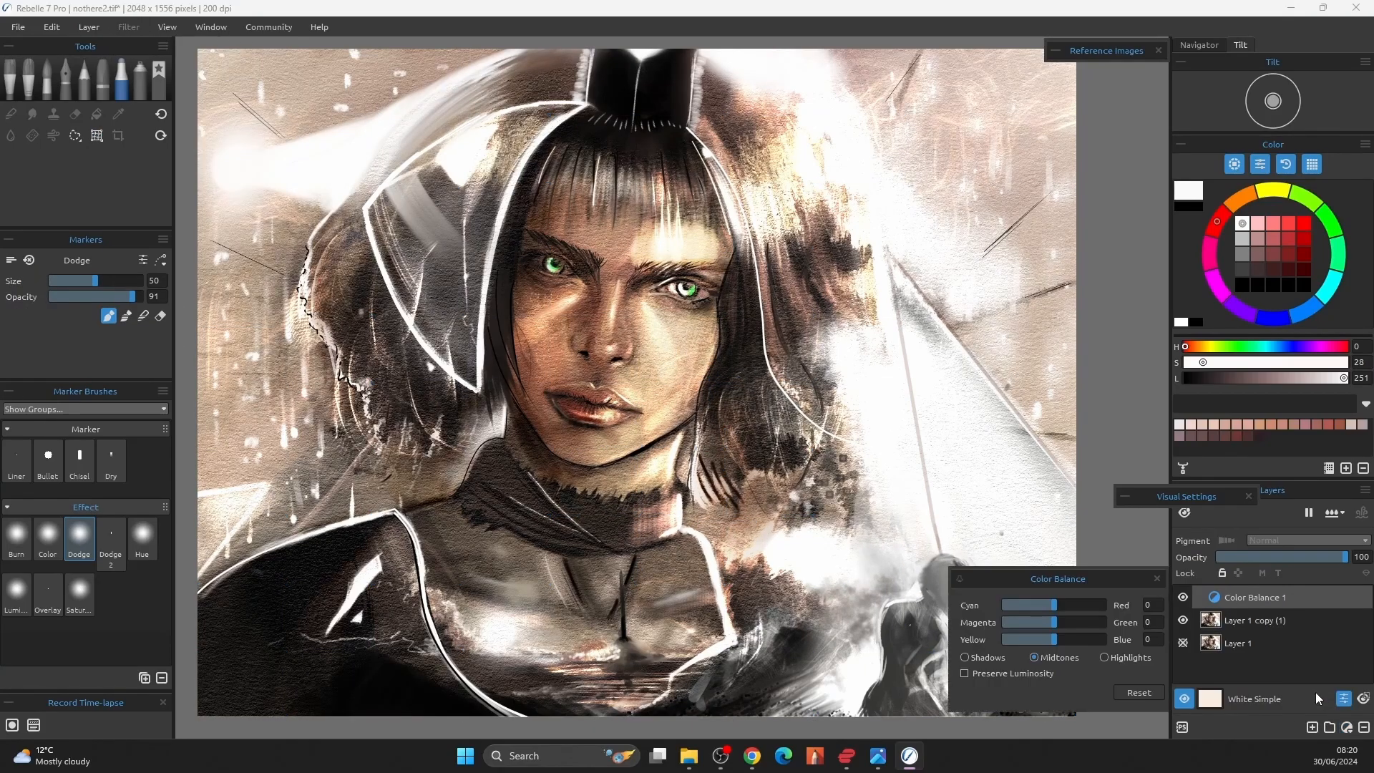
left_click_drag(1054, 605, 1045, 608)
mouse_move(1053, 622)
left_mouse_down()
mouse_move(1070, 623)
mouse_move(1040, 622)
mouse_move(1055, 623)
left_mouse_up()
left_click_drag(1054, 640, 1025, 609)
left_click(1136, 693)
left_click(964, 657)
left_click(1052, 622)
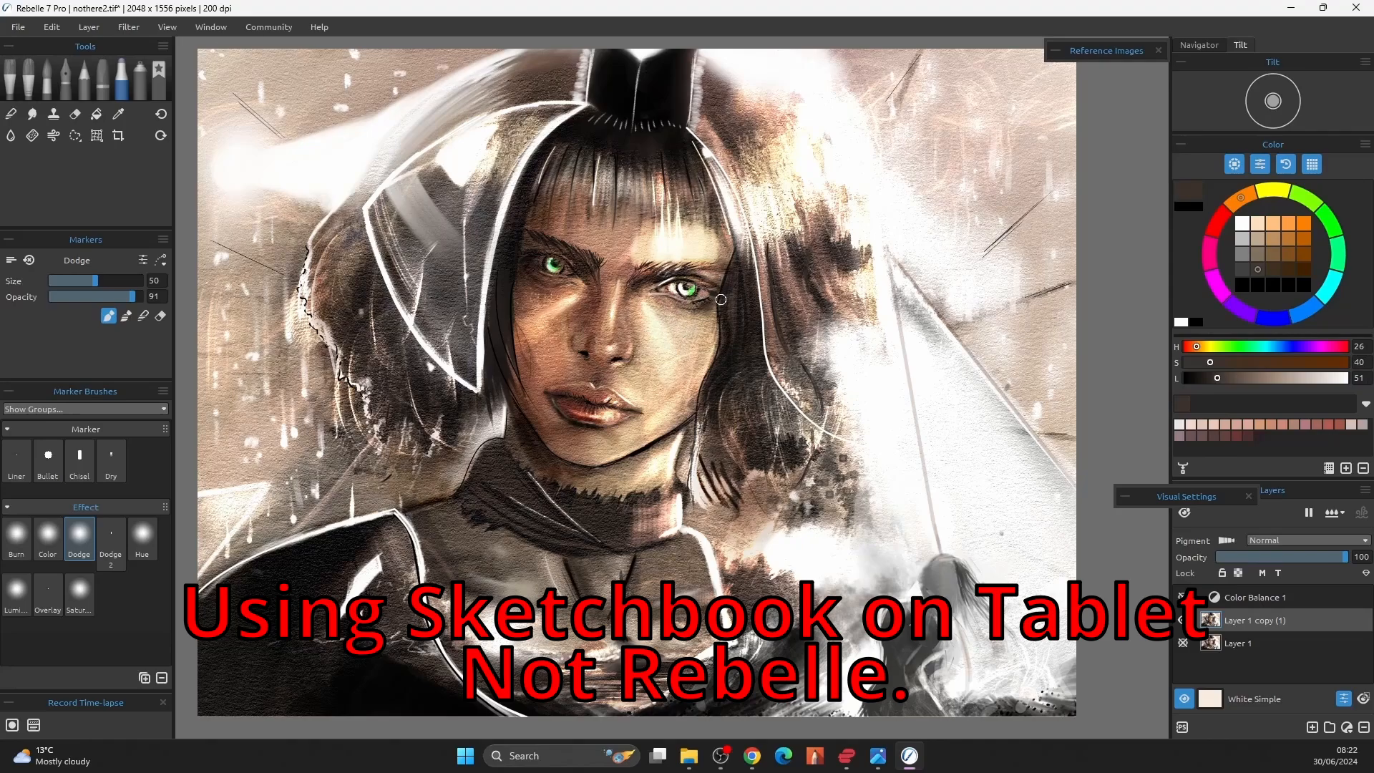
Make Layer 1 copy (1) active and choose the Burn effect marker after trying Chisel.
left_click(79, 458)
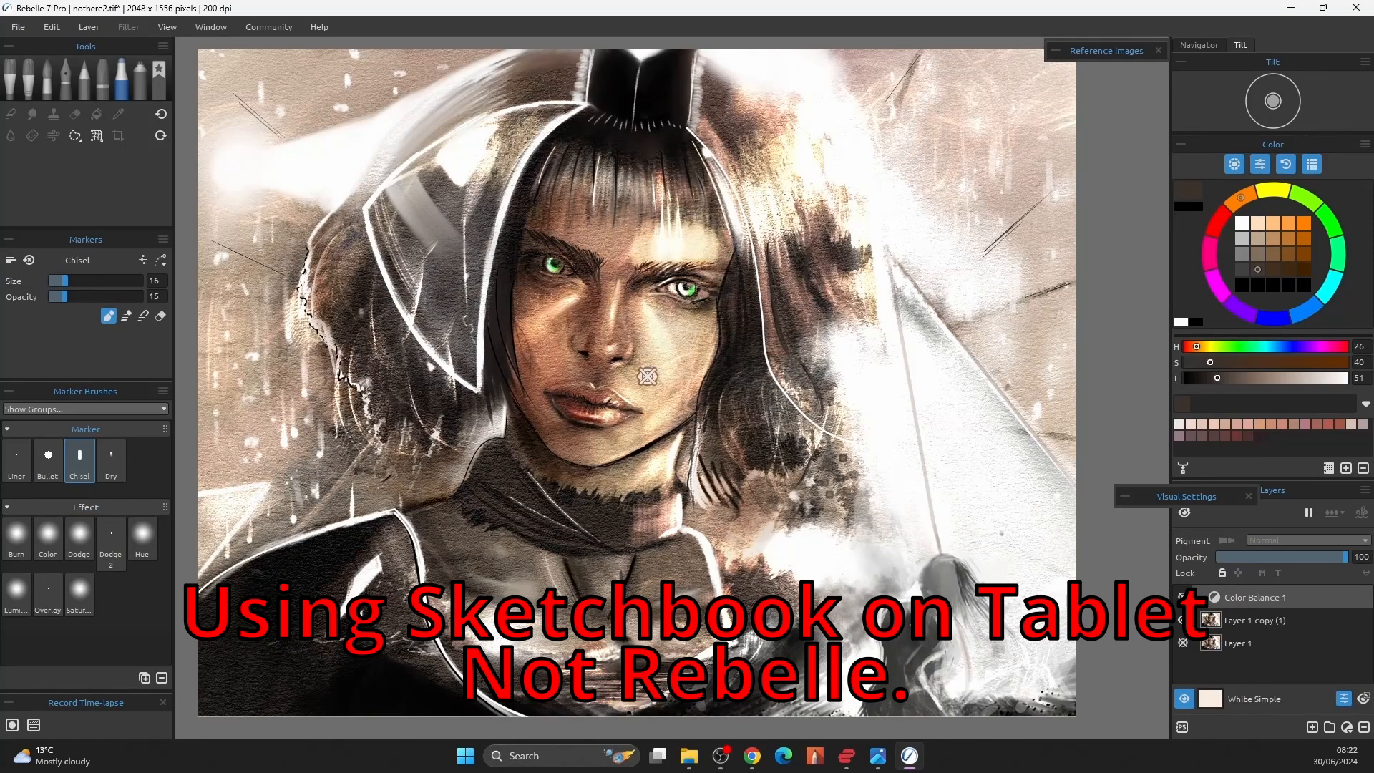
left_click(1238, 619)
left_click(17, 533)
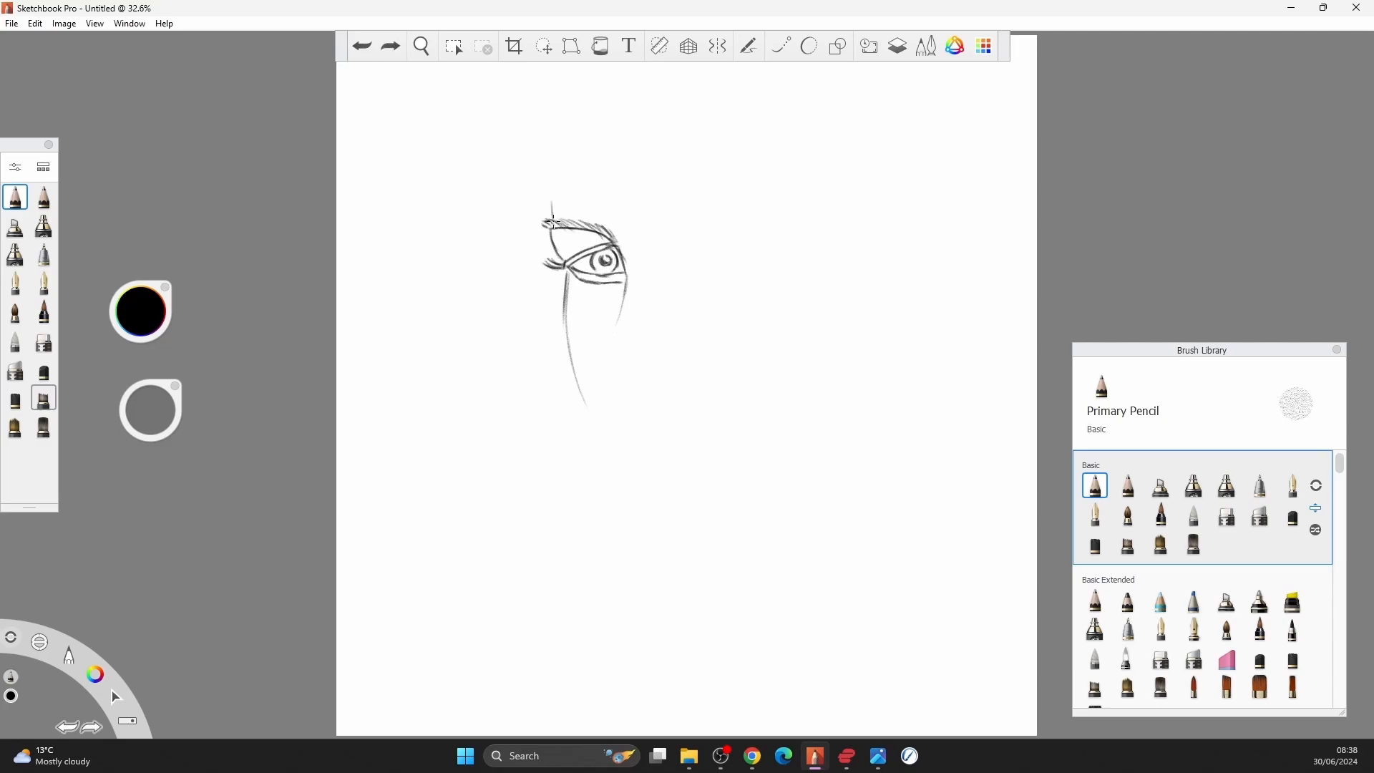
Pencil a short line above the eyebrow in the Sketchbook face sketch, and try the Vintage Marker and Chalk Pastel, undoing the marks.
left_click_drag(551, 214, 549, 195)
left_click(15, 227)
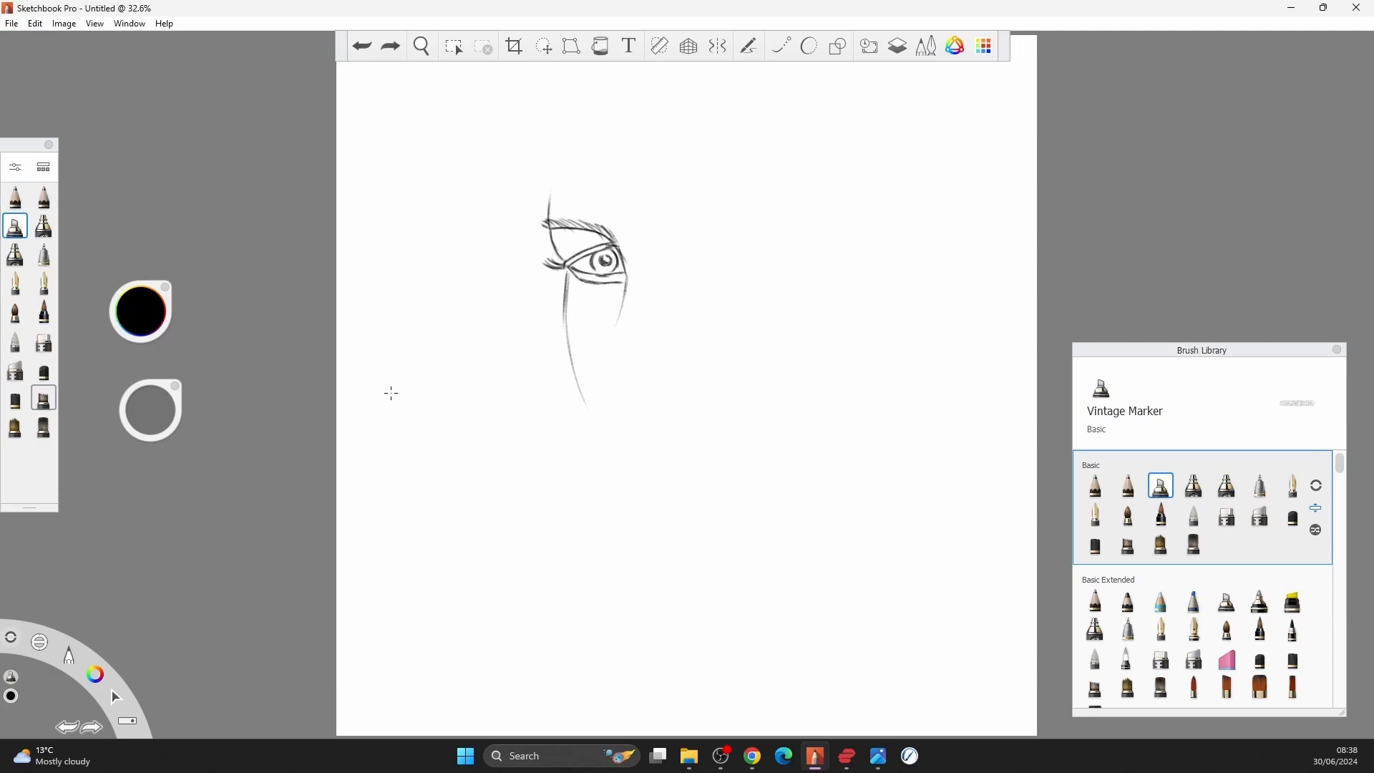
left_click(44, 371)
left_click_drag(828, 495, 740, 561)
key("ctrl+z")
left_click_drag(598, 255, 601, 269)
left_click(15, 399)
key("ctrl+z")
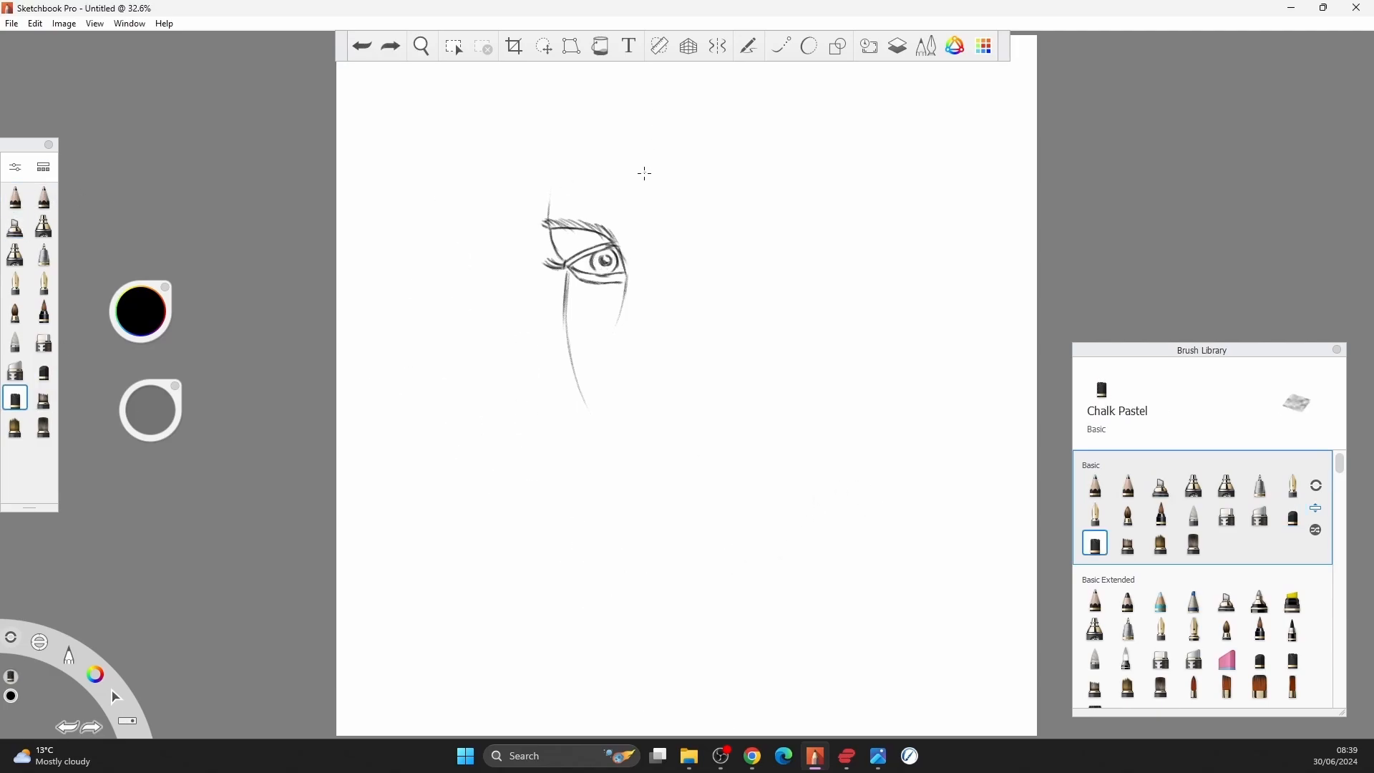
key("ctrl+z")
Draw the forehead line above the left eyebrow and darken the brow-to-eye contour with the Primary Pencil copy.
left_click(44, 197)
left_click_drag(549, 220, 555, 176)
left_click_drag(551, 229, 557, 250)
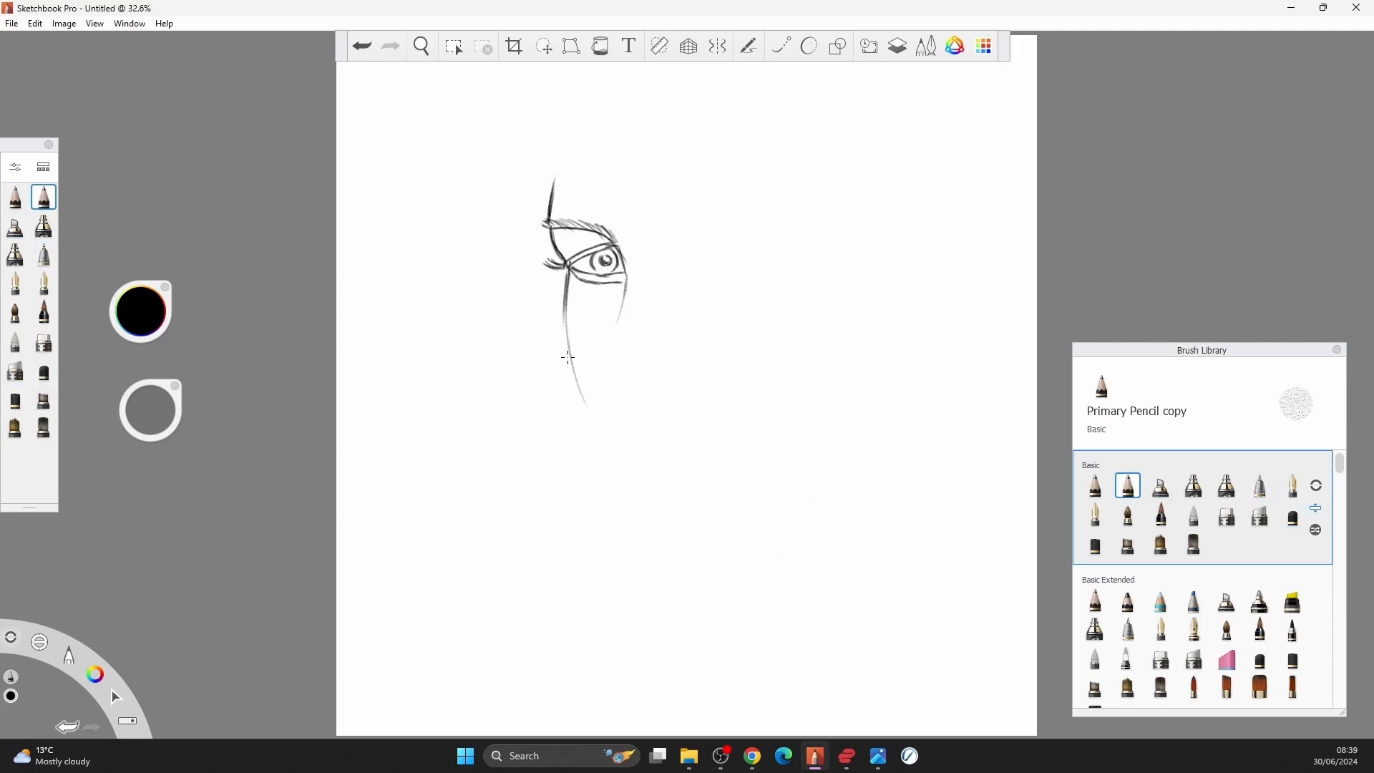
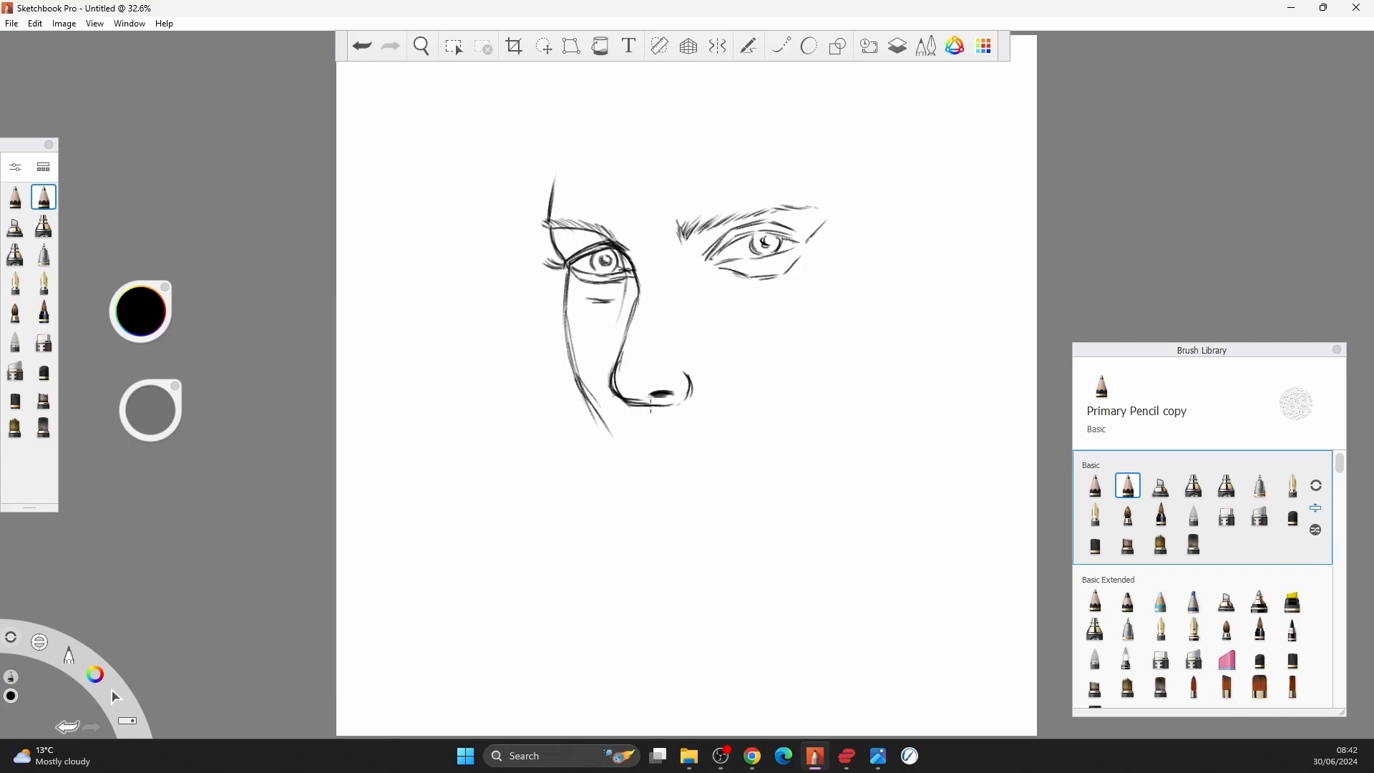
Try the Vintage Marker on blank canvas, undo the stroke, and move the Brush Library up beside the canvas.
left_click(1160, 487)
left_click_drag(823, 541, 926, 542)
key("ctrl+z")
left_click_drag(1201, 349, 1218, 45)
Choose the Smudge Round Bristle Brush and smear the lower cheek contour and the left eye's upper lid.
scroll(1210, 329, "down", 5)
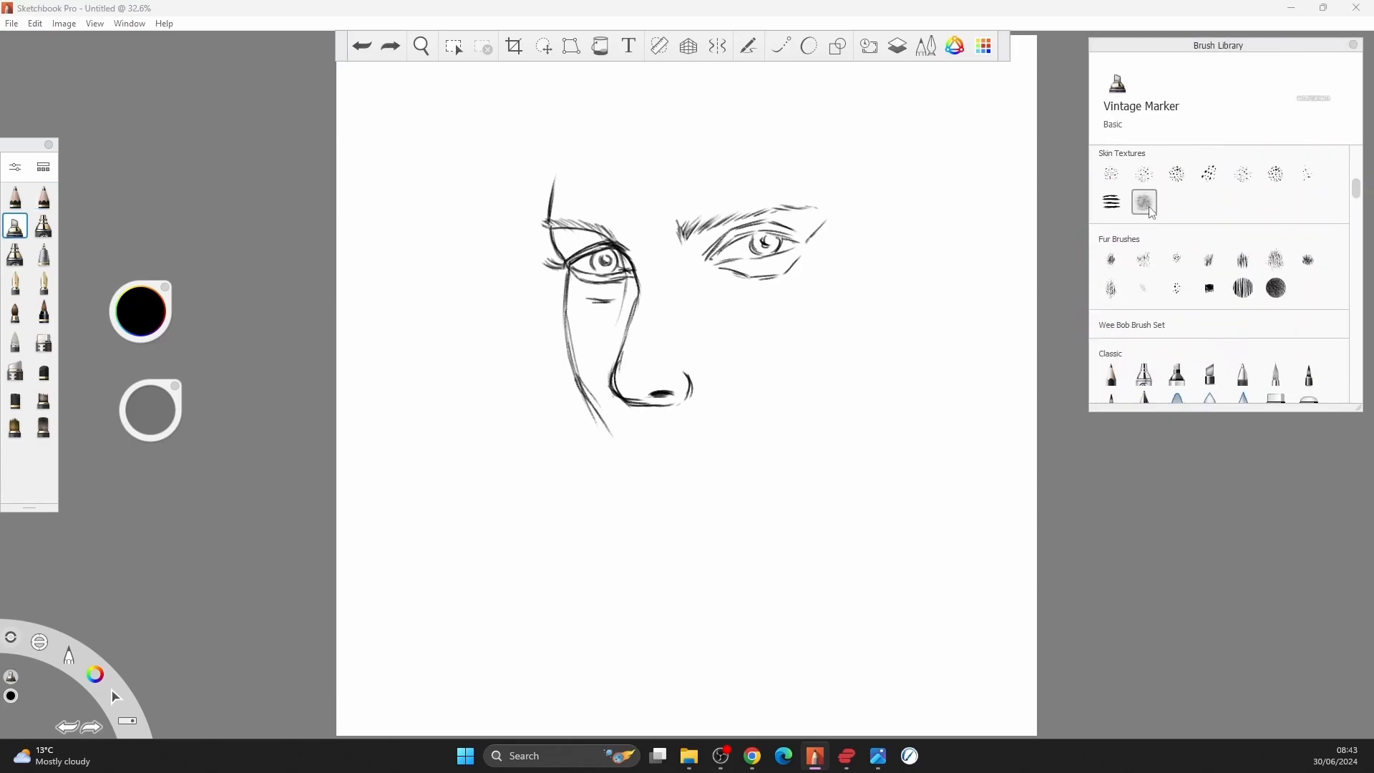
left_click(1144, 203)
scroll(1216, 286, "down", 6)
left_click(1309, 240)
mouse_move(617, 450)
left_mouse_down()
mouse_move(583, 372)
mouse_move(624, 478)
left_mouse_up()
left_click_drag(556, 243, 583, 233)
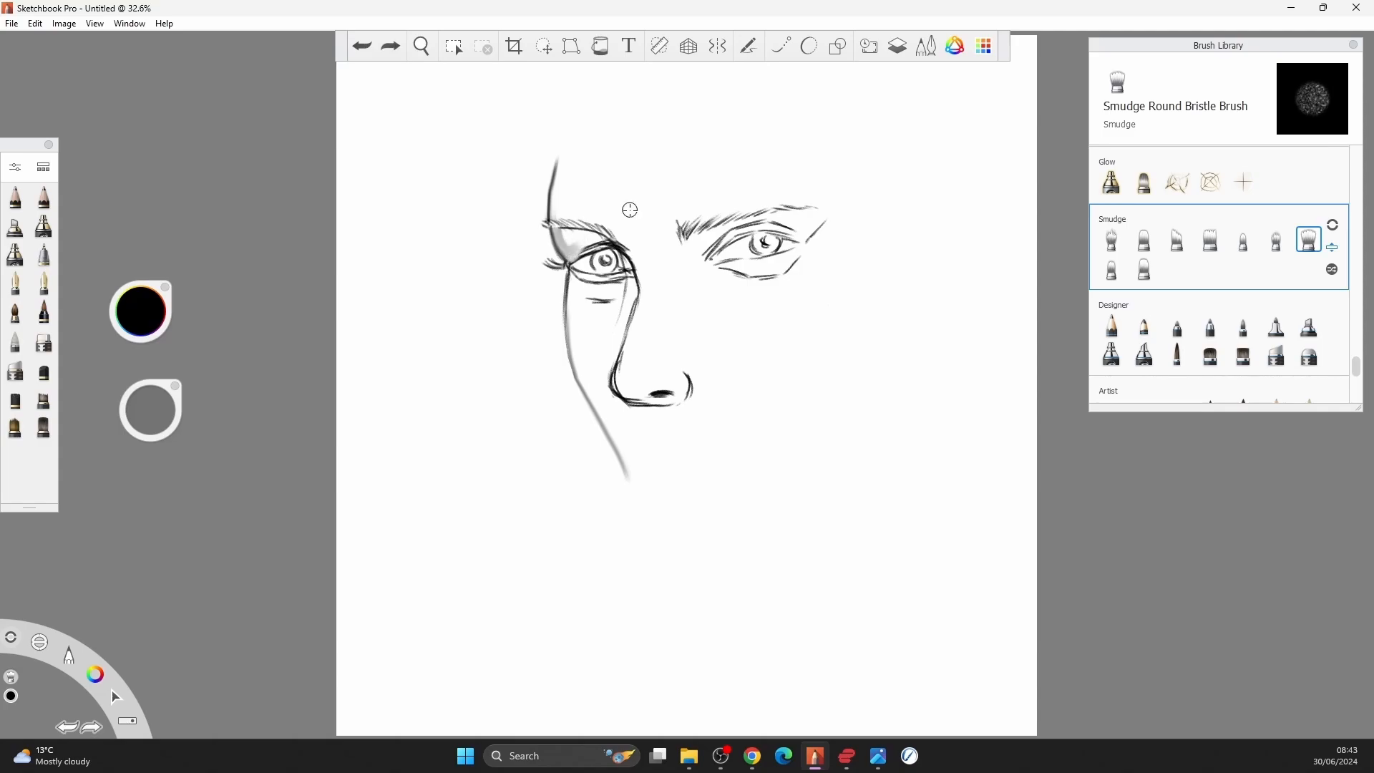
Shade both eye sockets, the left cheek and the nose in grey with a Designer brush, adjusting its brush settings.
left_click(1112, 241)
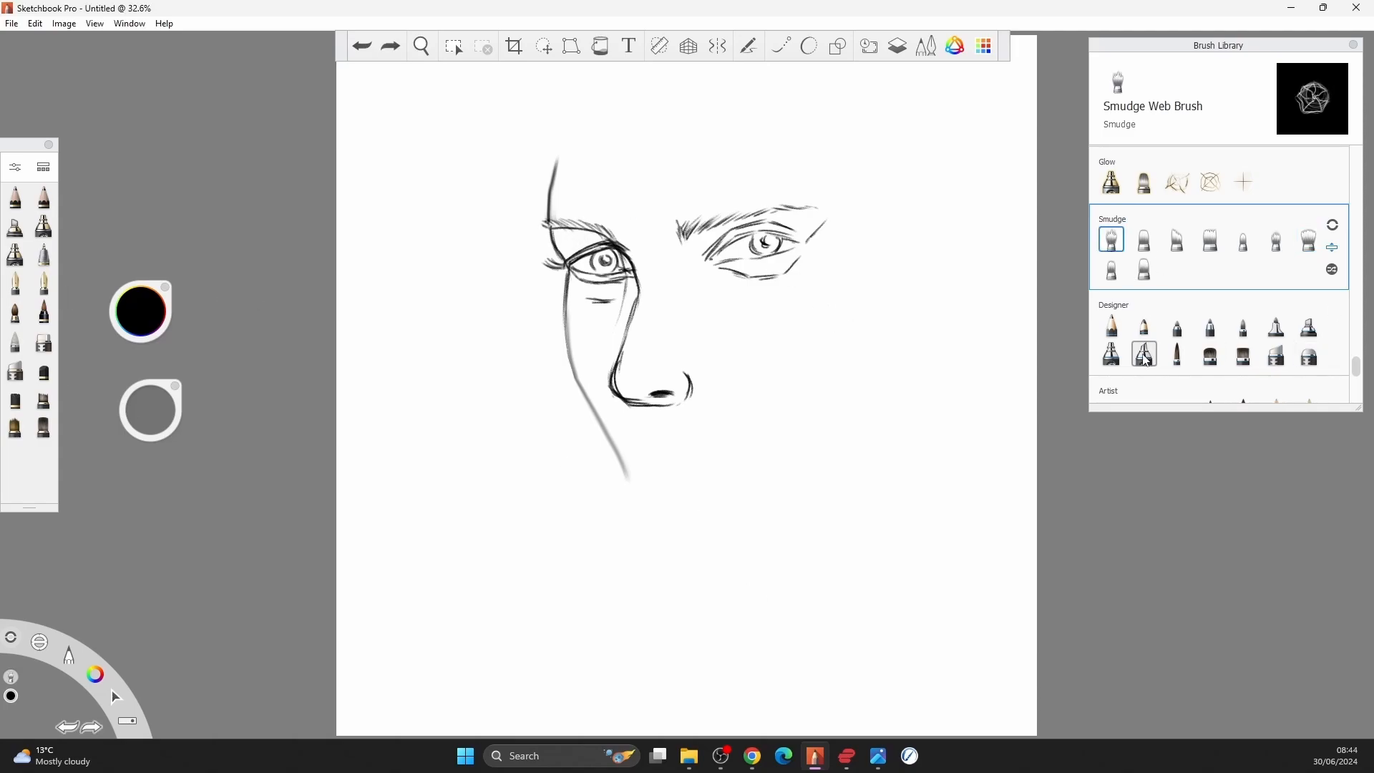
left_click(1146, 357)
left_click_drag(595, 300, 623, 287)
left_click_drag(150, 410, 150, 406)
mouse_move(578, 281)
left_mouse_down()
mouse_move(628, 295)
mouse_move(631, 284)
mouse_move(578, 349)
mouse_move(629, 286)
mouse_move(608, 258)
mouse_move(580, 264)
left_mouse_up()
mouse_move(732, 239)
left_mouse_down()
mouse_move(758, 216)
mouse_move(784, 270)
mouse_move(805, 247)
left_mouse_up()
mouse_move(608, 390)
left_mouse_down()
mouse_move(647, 401)
mouse_move(618, 394)
mouse_move(651, 429)
mouse_move(633, 433)
mouse_move(579, 351)
left_mouse_up()
left_click_drag(764, 229, 720, 252)
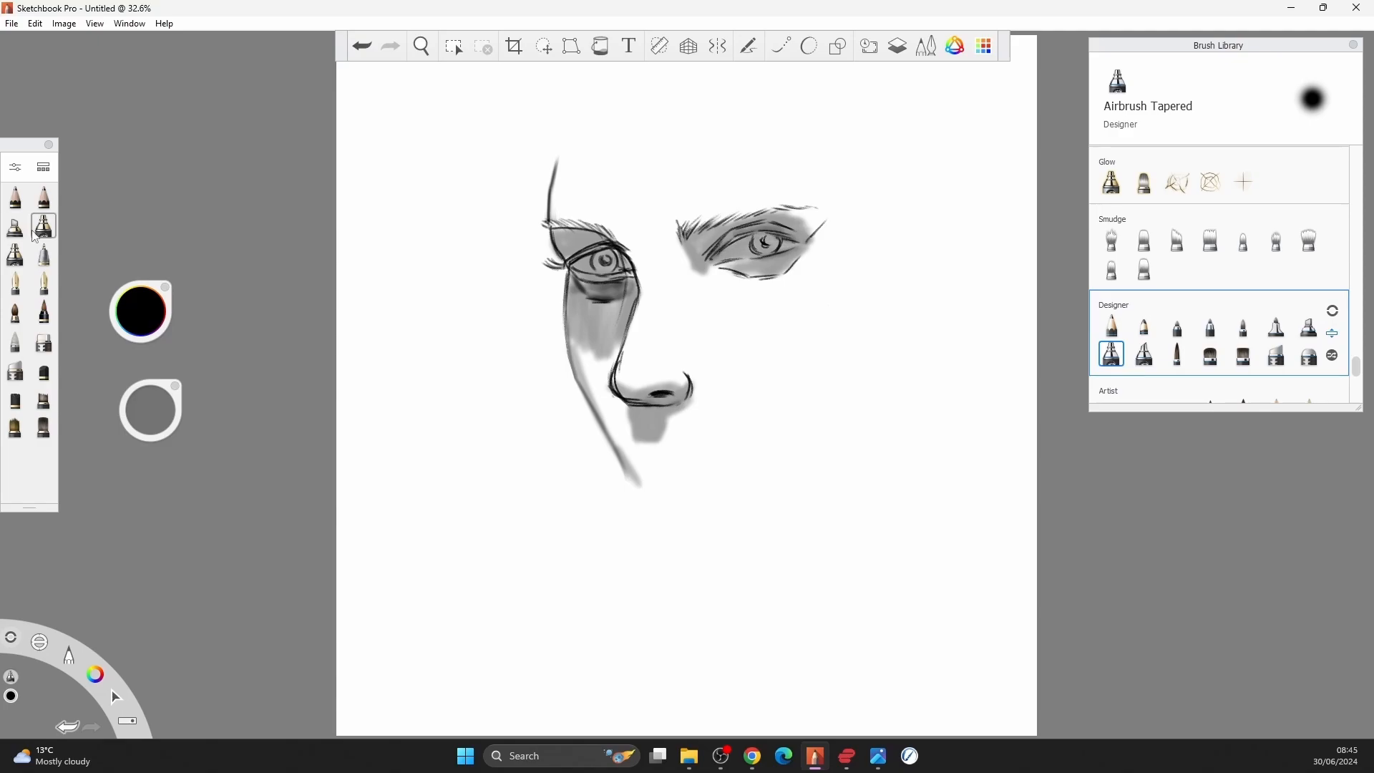
Smudge the nose edge with Smudge Flat Bristle Brush 3 and try the Designer Watercolor Pencil on the blank cheek.
left_click(43, 398)
left_click(1210, 239)
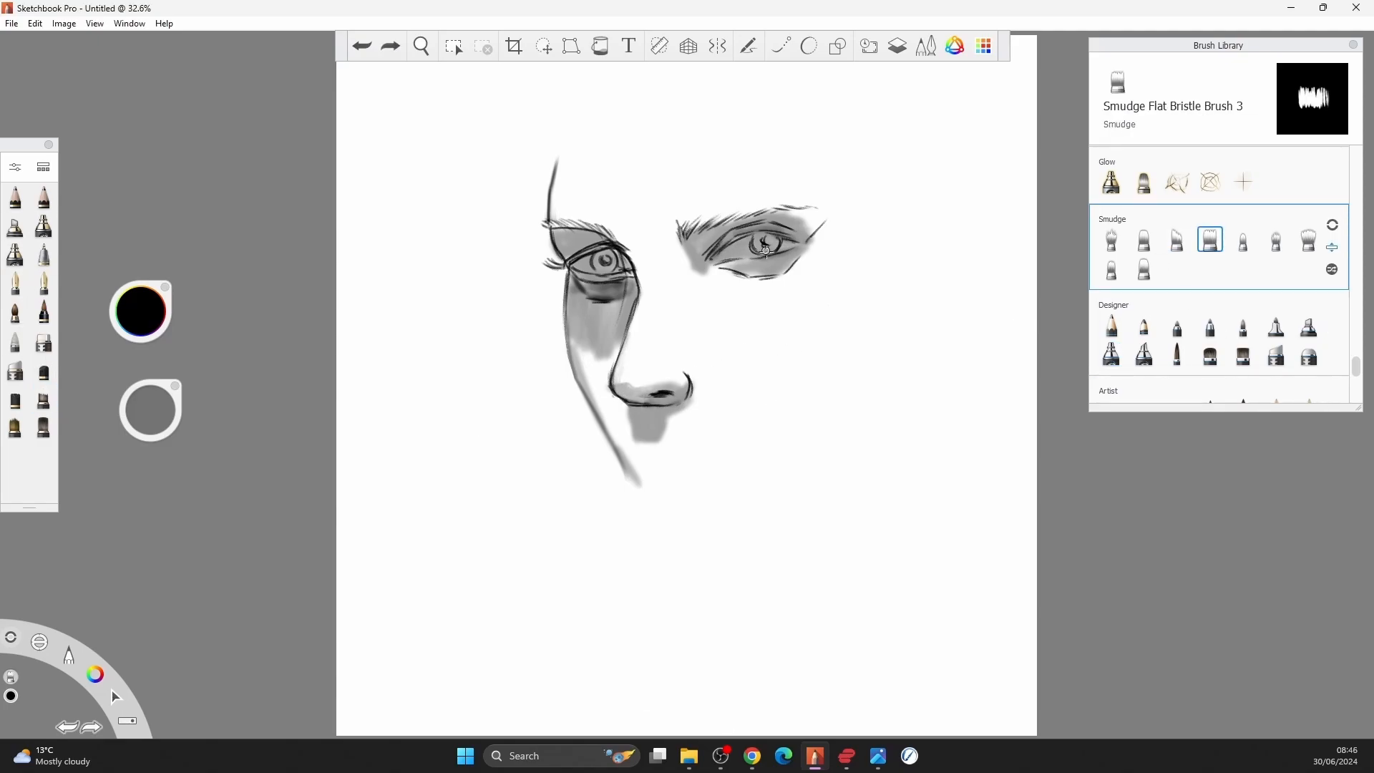
scroll(716, 365, "up", 3)
left_click(1210, 354)
left_click(1145, 327)
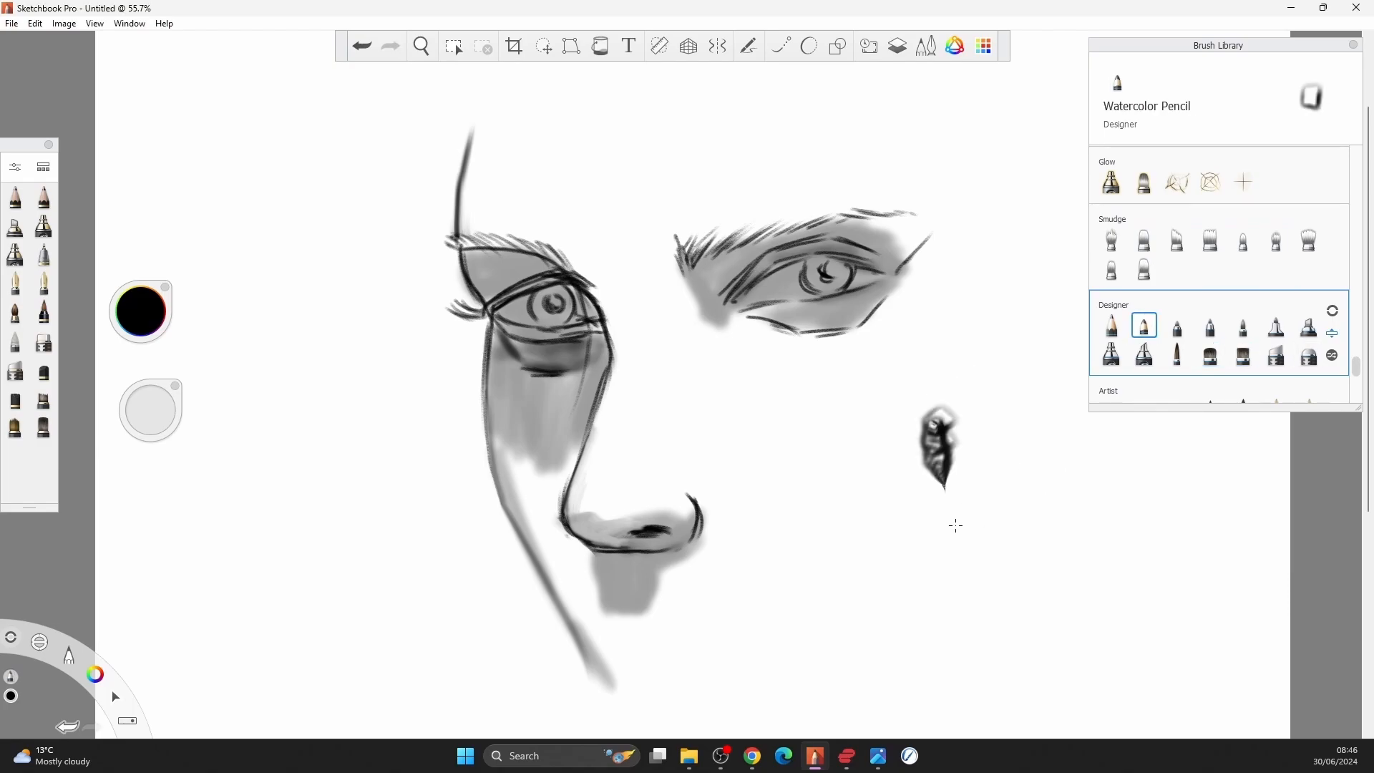
Try the first Designer pencil in dark grey beside the nose bridge and undo the stroke.
left_click(1111, 326)
left_click_drag(141, 311, 142, 298)
left_click_drag(637, 316, 645, 384)
key("ctrl+z")
Blend the shadow under the left eye down the cheek with an enlarged Smudge Pen.
left_click(15, 341)
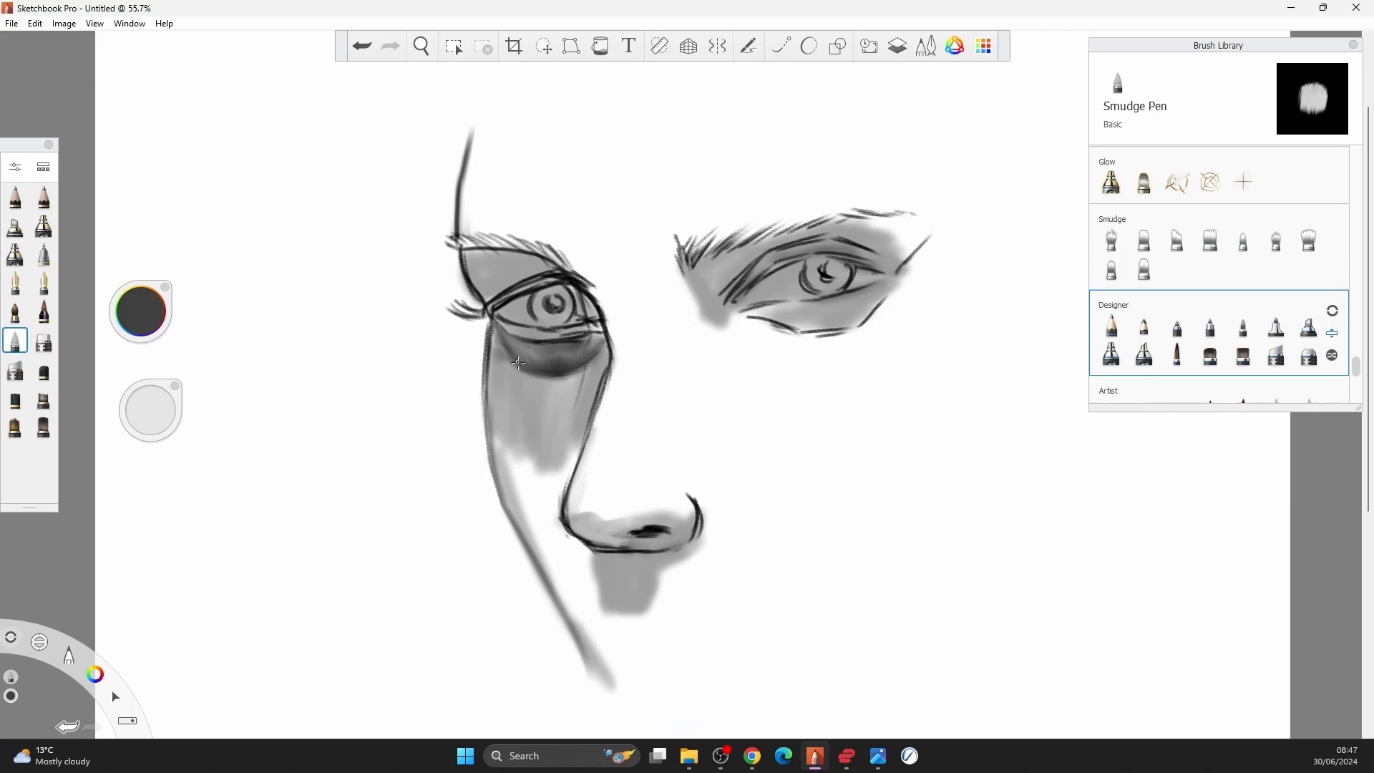
key("]")
key("]")
key("]")
mouse_move(515, 350)
left_mouse_down()
mouse_move(551, 371)
mouse_move(603, 358)
mouse_move(530, 443)
mouse_move(551, 400)
mouse_move(515, 429)
mouse_move(504, 354)
mouse_move(555, 400)
mouse_move(590, 386)
mouse_move(582, 331)
left_mouse_up()
key("[")
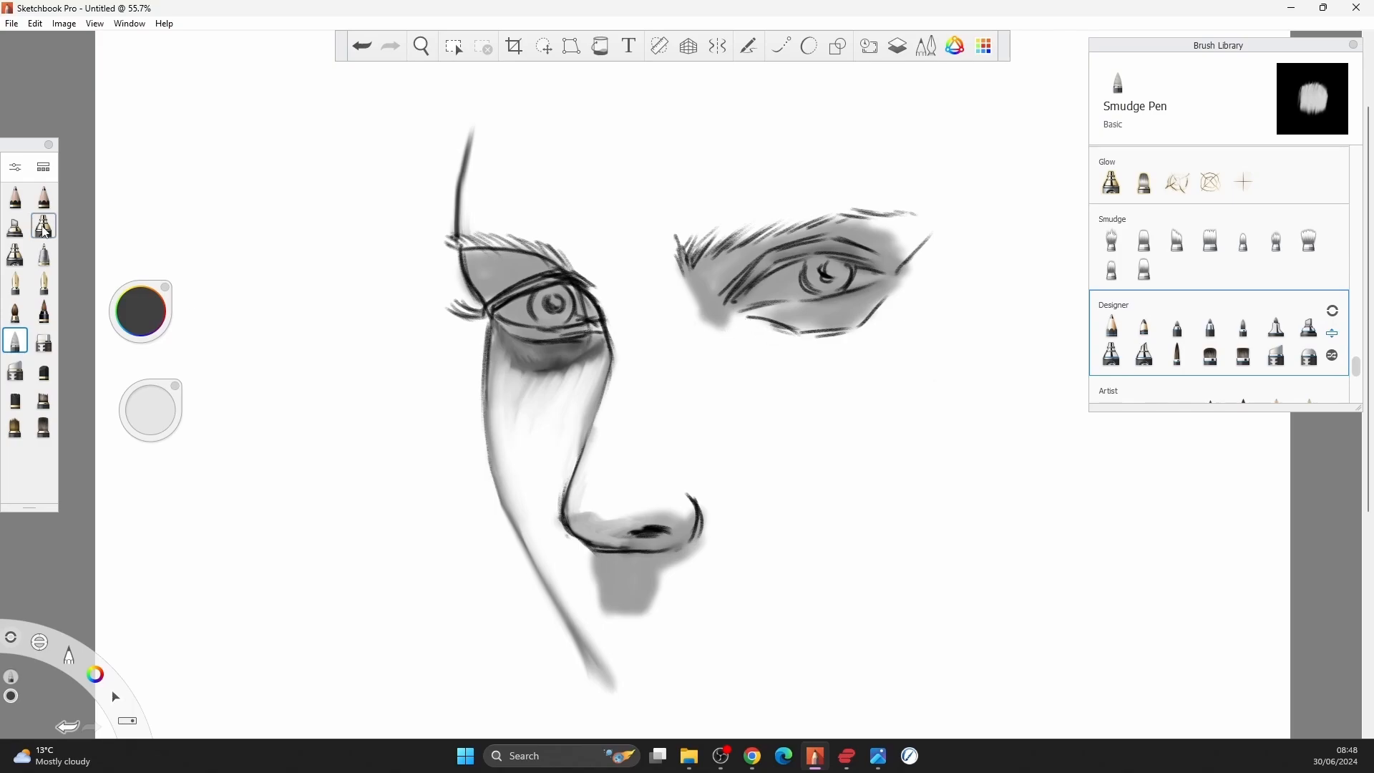
Set the Flow Airbrush to size 20, sample dark grey from the eye, and darken both irises.
left_click(43, 226)
key("]")
key("]")
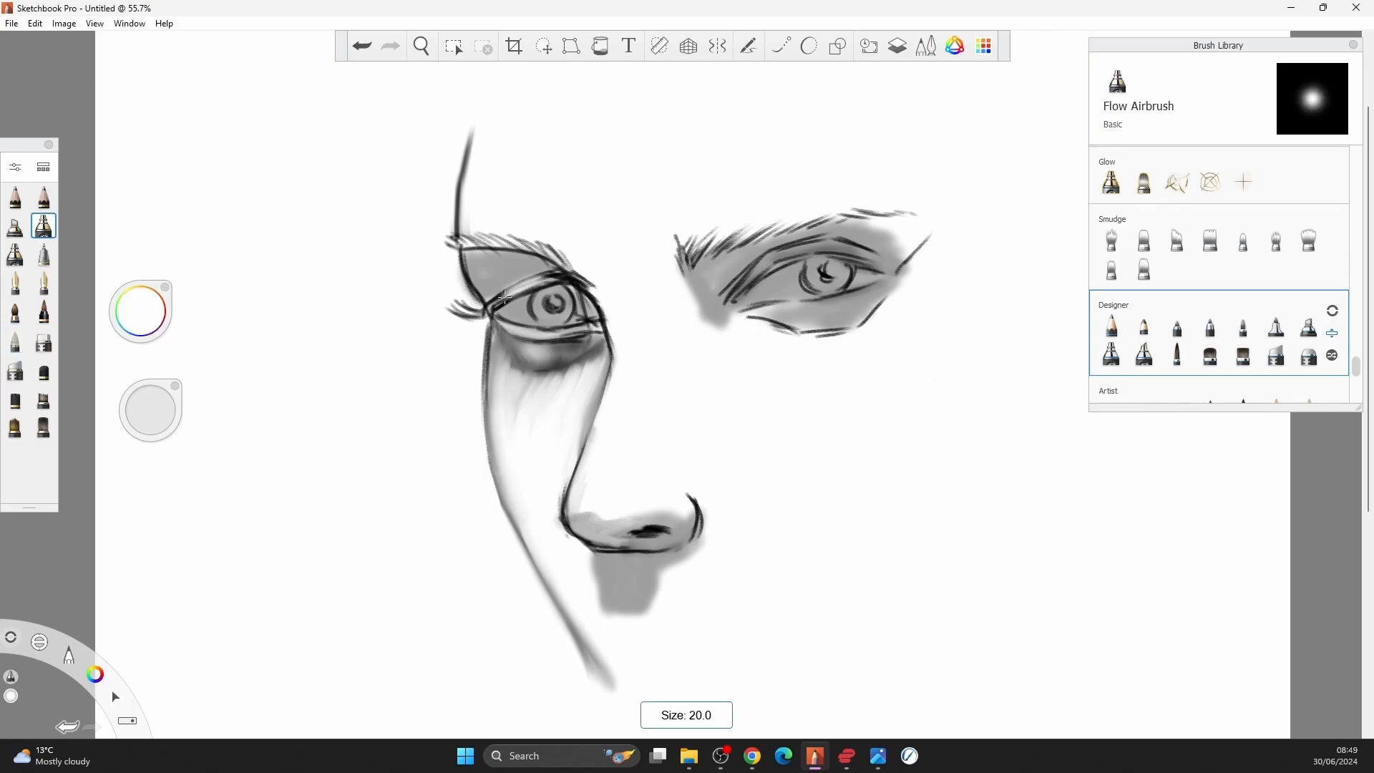
left_click(540, 309, "alt")
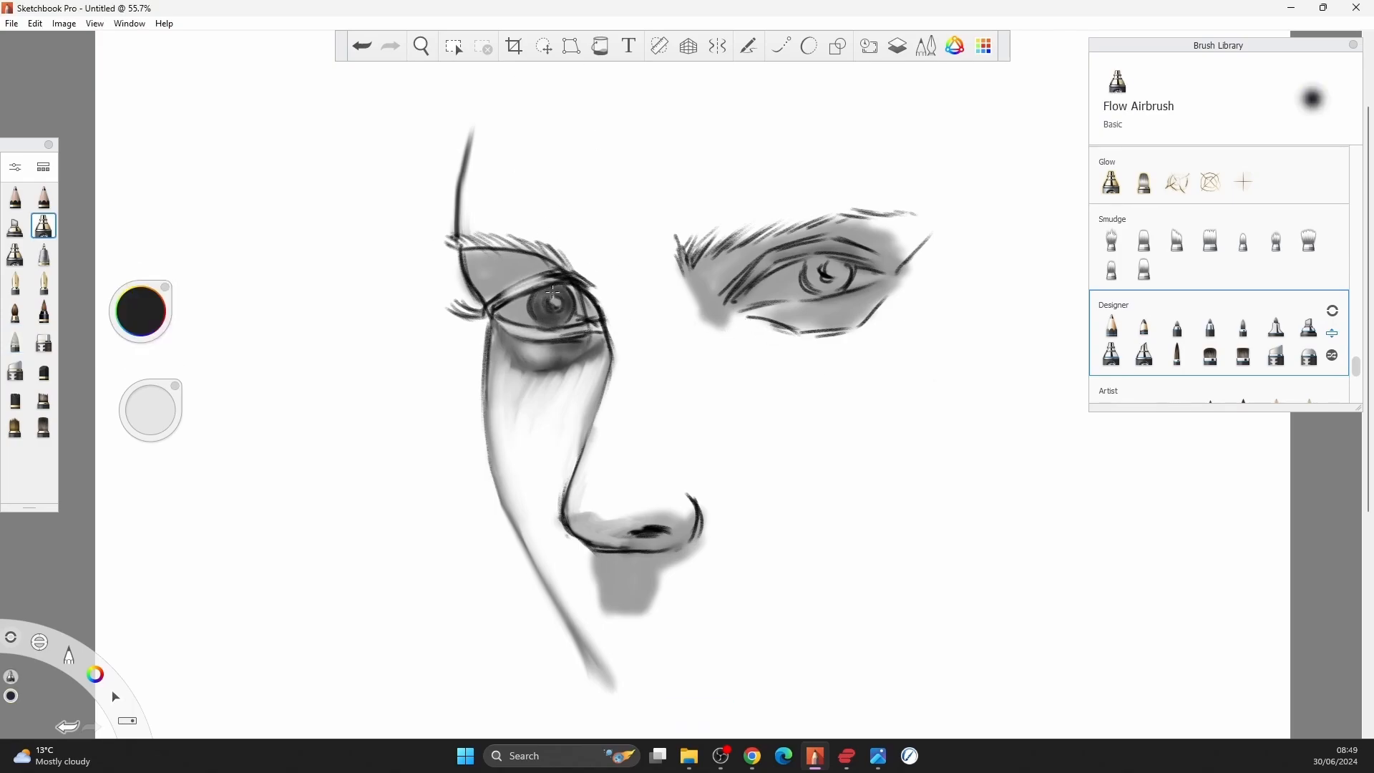
left_click_drag(819, 284, 833, 275)
Enlarge the Flow Airbrush and shade the right eye's inner corner and upper lid.
key("]")
key("]")
key("]")
left_click_drag(751, 292, 790, 266)
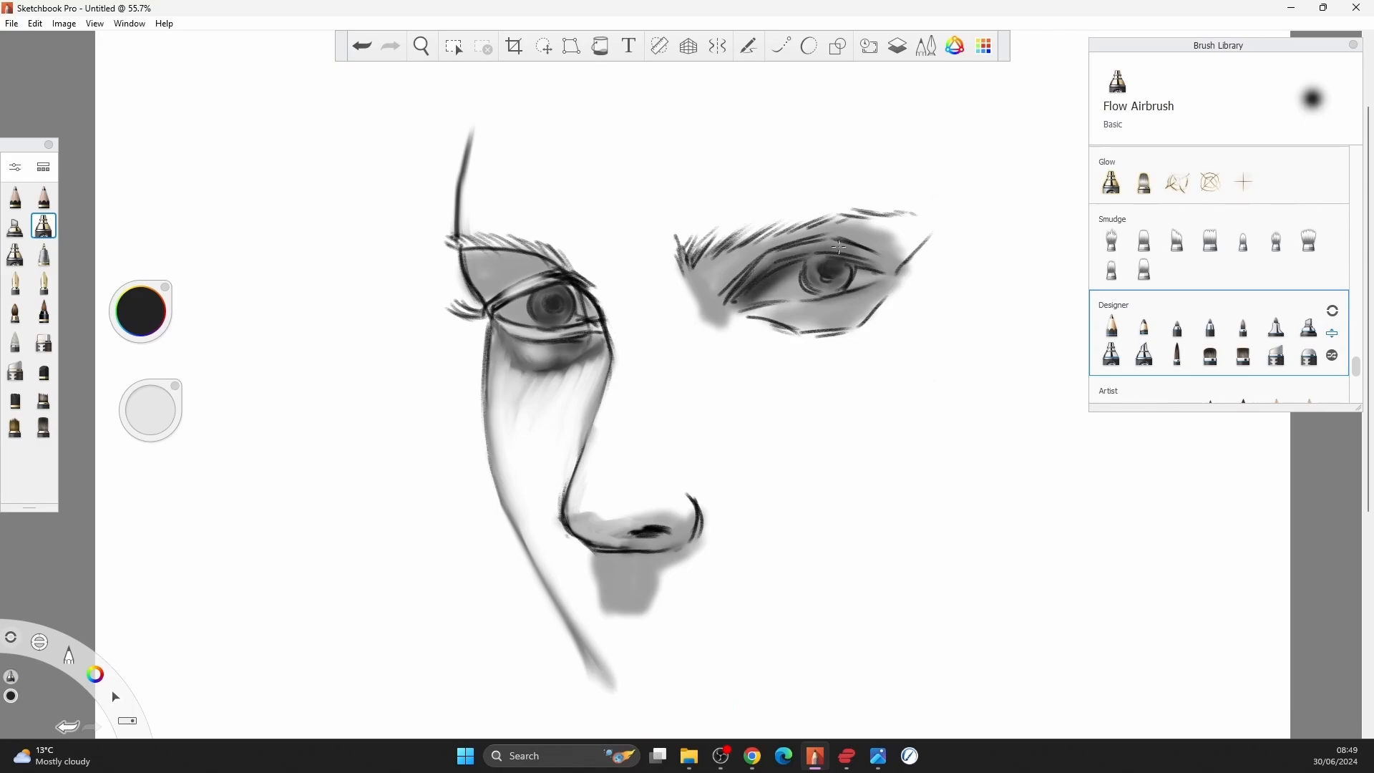
Try a brush from the Texture set on the blank right cheek and undo its strokes.
left_click_drag(1355, 366, 1356, 300)
left_click(1243, 337)
left_click_drag(941, 381, 924, 448)
left_click_drag(917, 479, 905, 548)
key("ctrl+z")
key("ctrl+z")
mouse_move(861, 481)
left_mouse_down()
mouse_move(919, 445)
mouse_move(982, 548)
left_mouse_up()
key("ctrl+z")
Try other Texture brushes and a dark grey colour, and set Brush 8 to size 9.5.
left_click(1177, 337)
left_click(141, 312)
left_click(1144, 337)
left_click(1111, 365)
key("]")
key("]")
key("]")
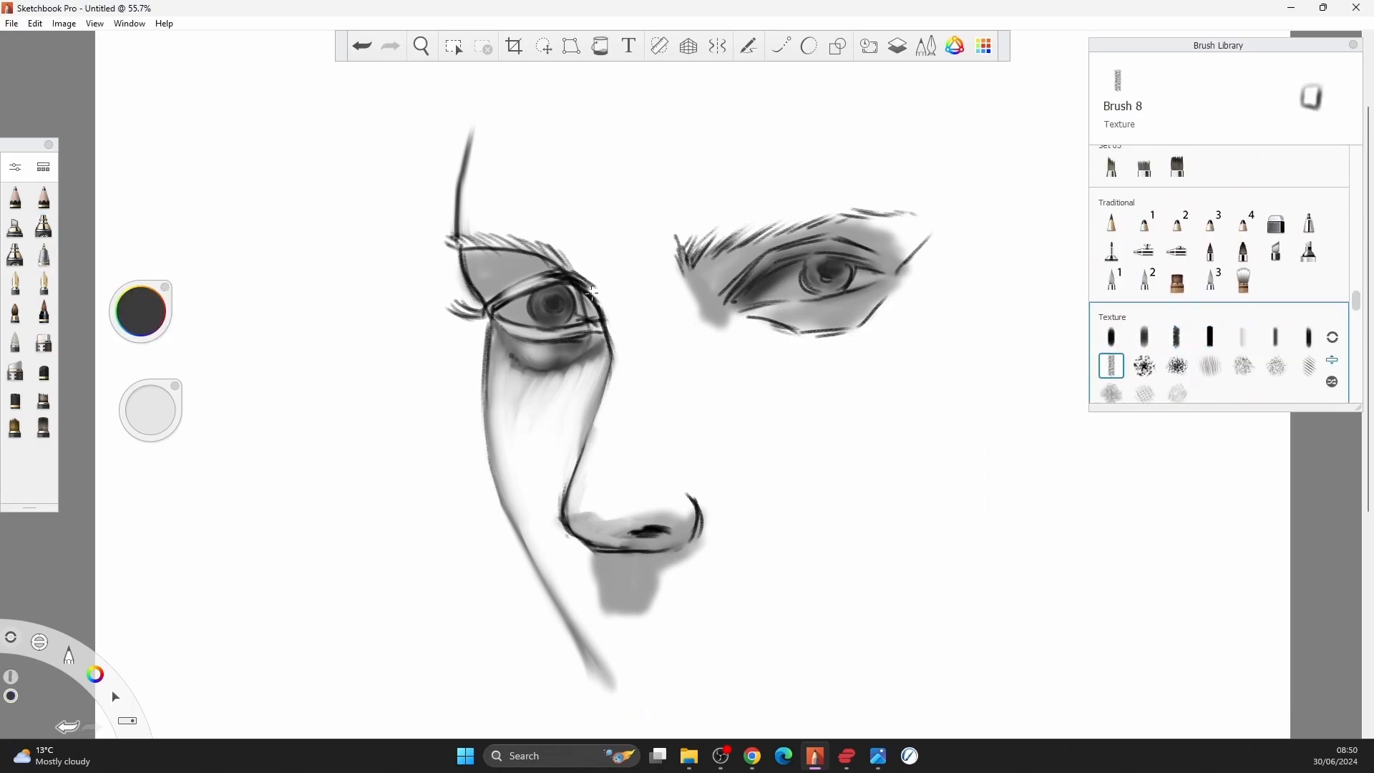
key("]")
key("]")
key("]")
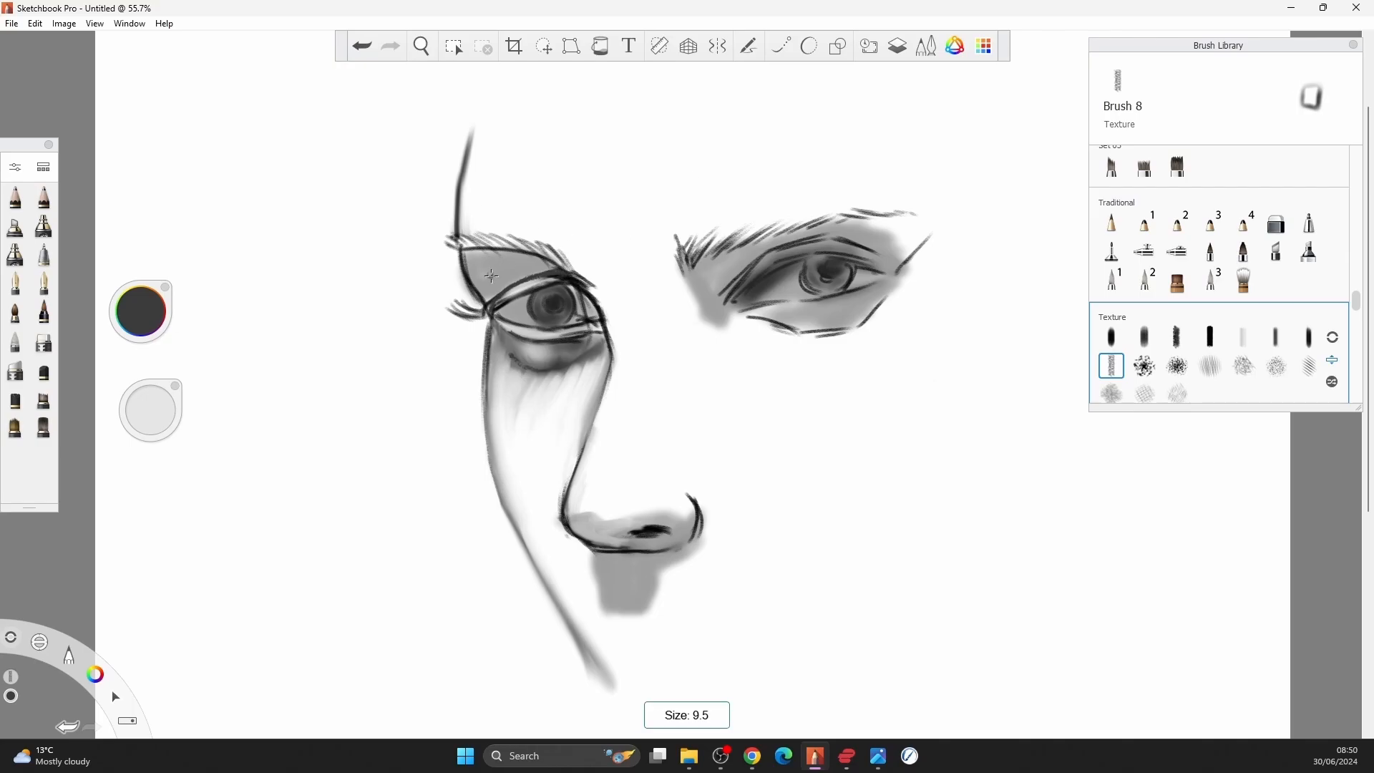
Add grainy shading over the left upper lid and around the right eye with the Camo texture brush, enlarging it.
left_click(1144, 365)
mouse_move(499, 261)
left_mouse_down()
mouse_move(493, 290)
mouse_move(529, 266)
mouse_move(508, 255)
left_mouse_up()
key("]")
key("]")
key("]")
mouse_move(695, 285)
left_mouse_down()
mouse_move(703, 307)
mouse_move(754, 256)
left_mouse_up()
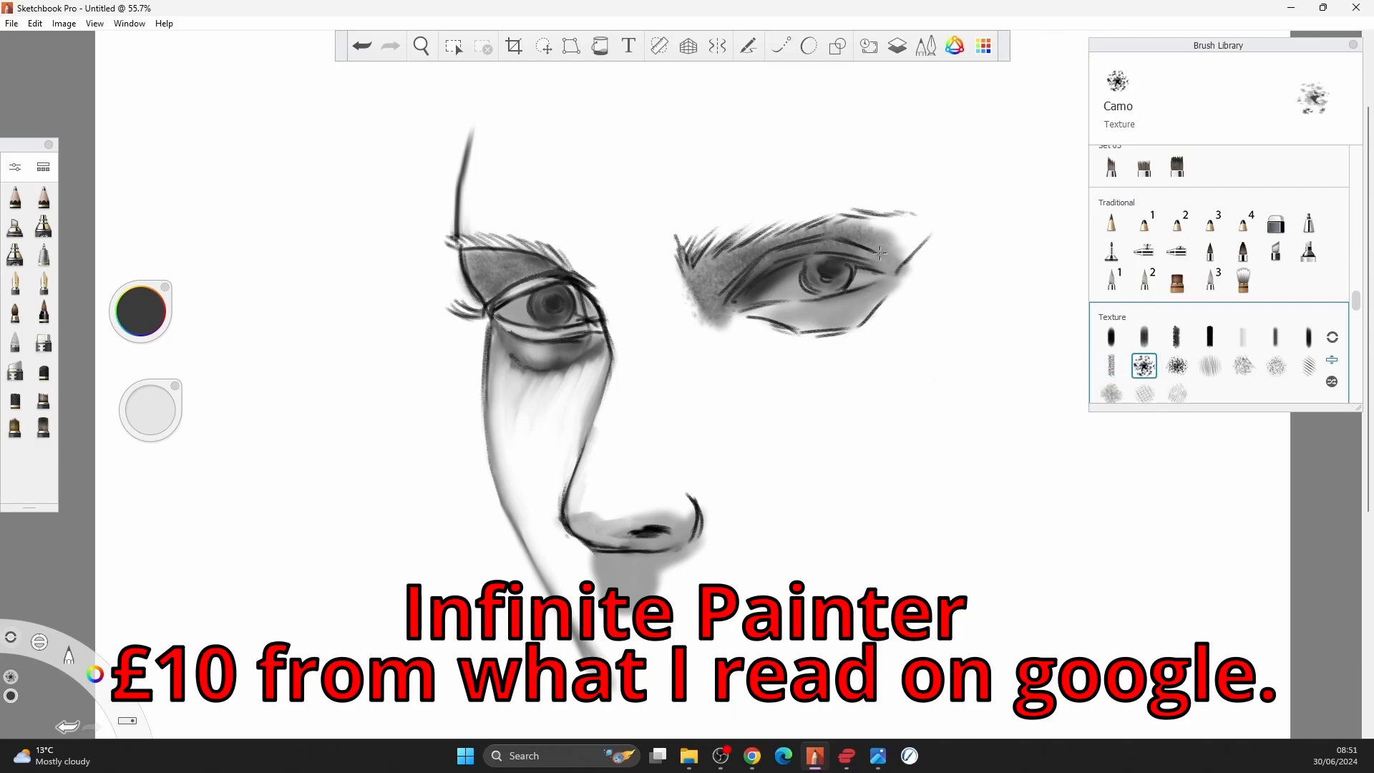
Add grainy dark shading around the right eye, beneath the left eye and beside the left iris with the Camo brush, reducing its size.
key("x")
left_click_drag(826, 233, 905, 263)
mouse_move(855, 308)
left_mouse_down()
mouse_move(787, 315)
mouse_move(853, 309)
left_mouse_up()
key("x")
left_click_drag(510, 341, 574, 350)
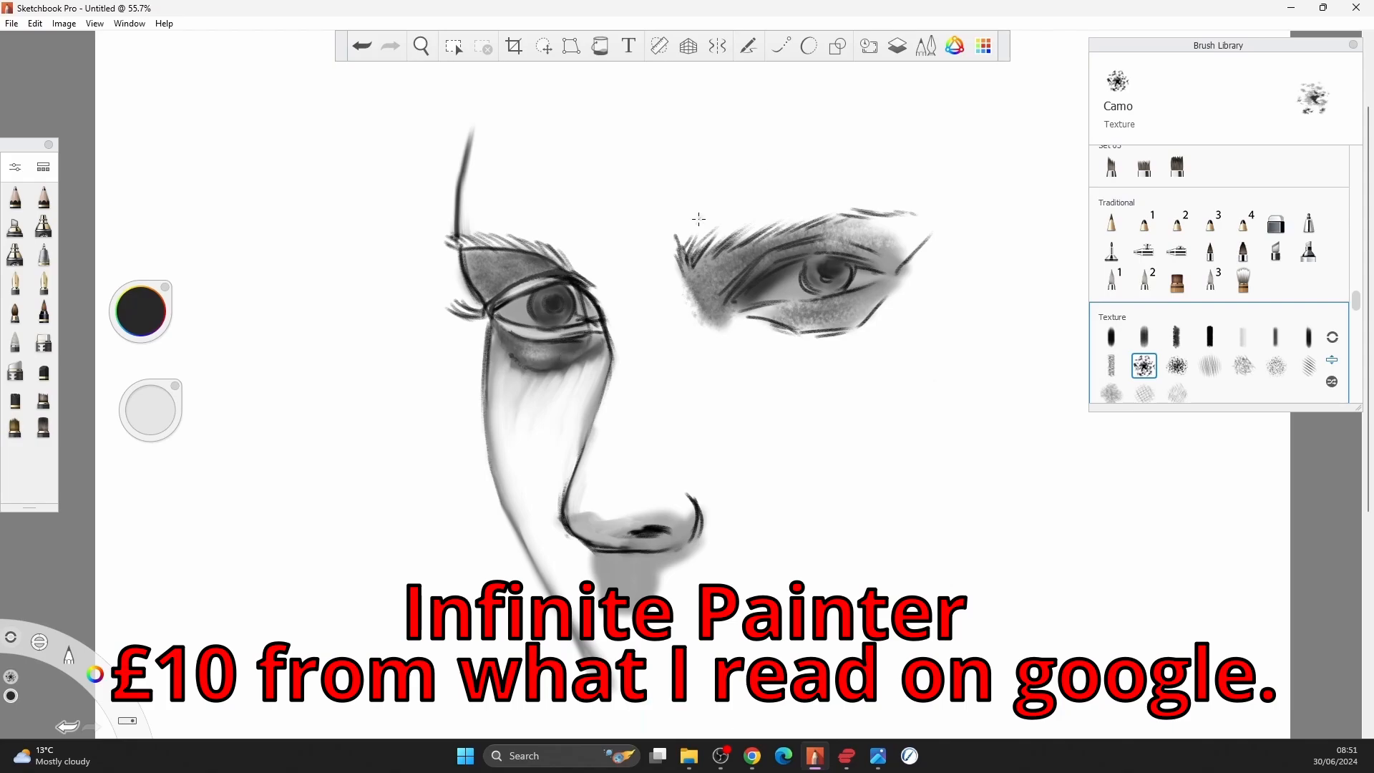
key("x")
key("[")
key("[")
key("[")
left_click_drag(523, 299, 516, 318)
Darken both eyebrows with hair strokes using the Primary Pencil copy brush and retrace the nose bridge and left cheek lines.
left_click(43, 197)
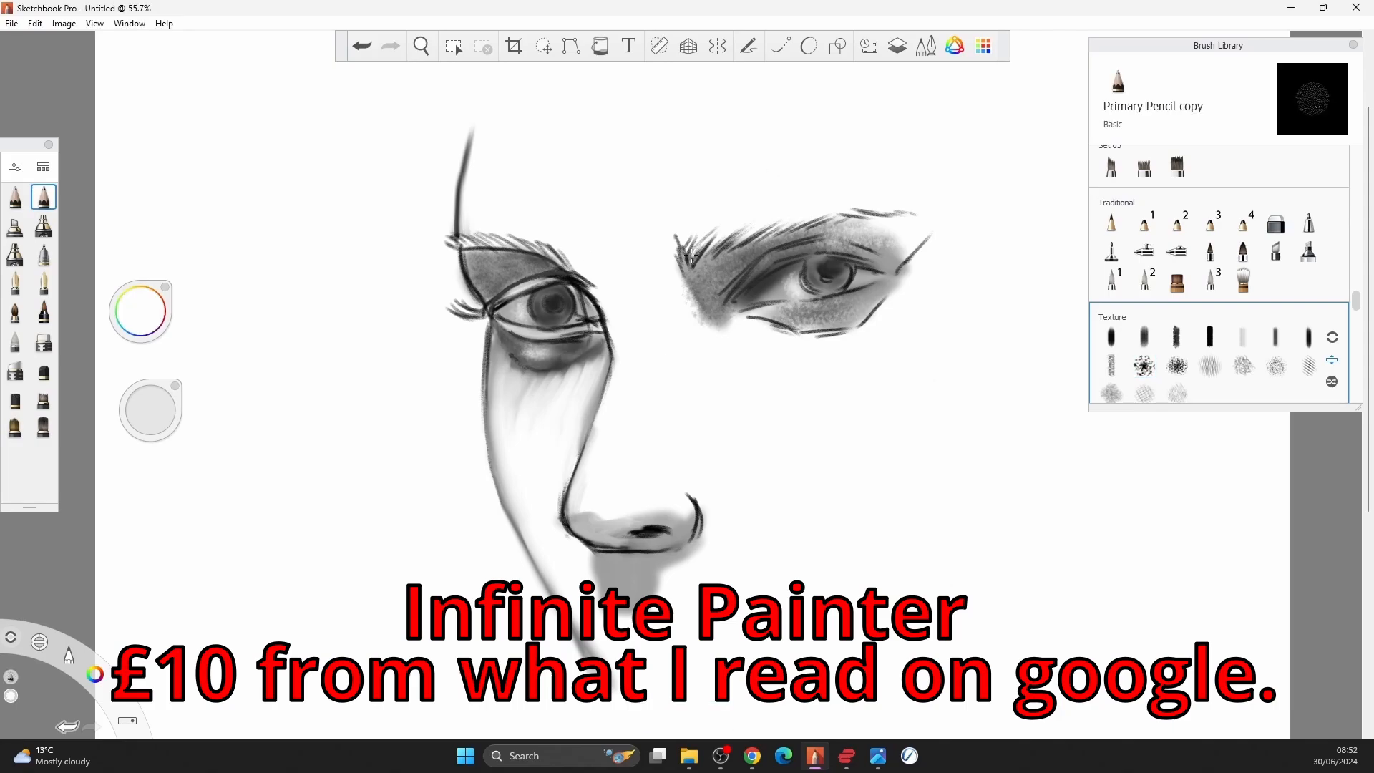
key("x")
left_click_drag(685, 262, 676, 237)
mouse_move(694, 259)
left_mouse_down()
mouse_move(731, 229)
mouse_move(826, 218)
left_mouse_up()
left_click_drag(794, 230, 852, 209)
left_click_drag(834, 218, 918, 220)
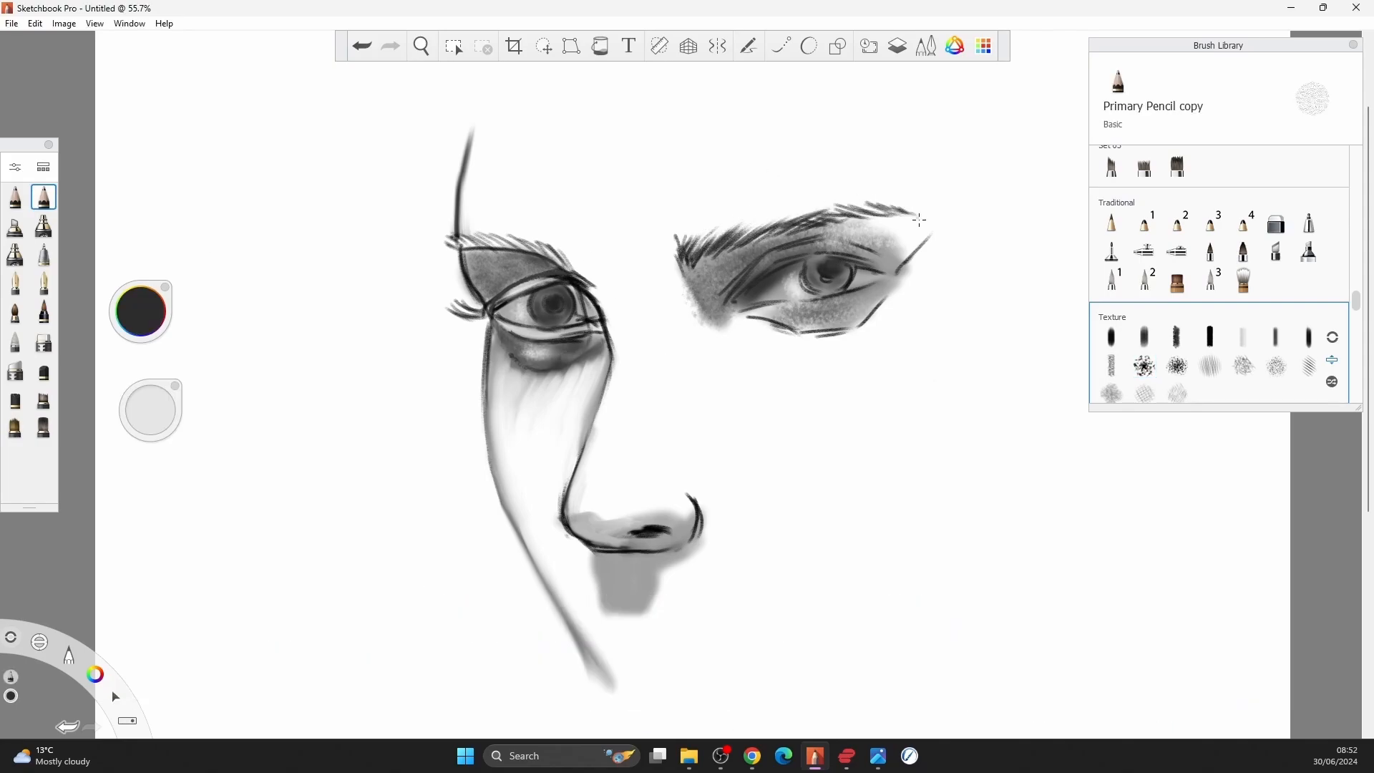
left_click_drag(469, 250, 515, 236)
left_click_drag(493, 254, 549, 250)
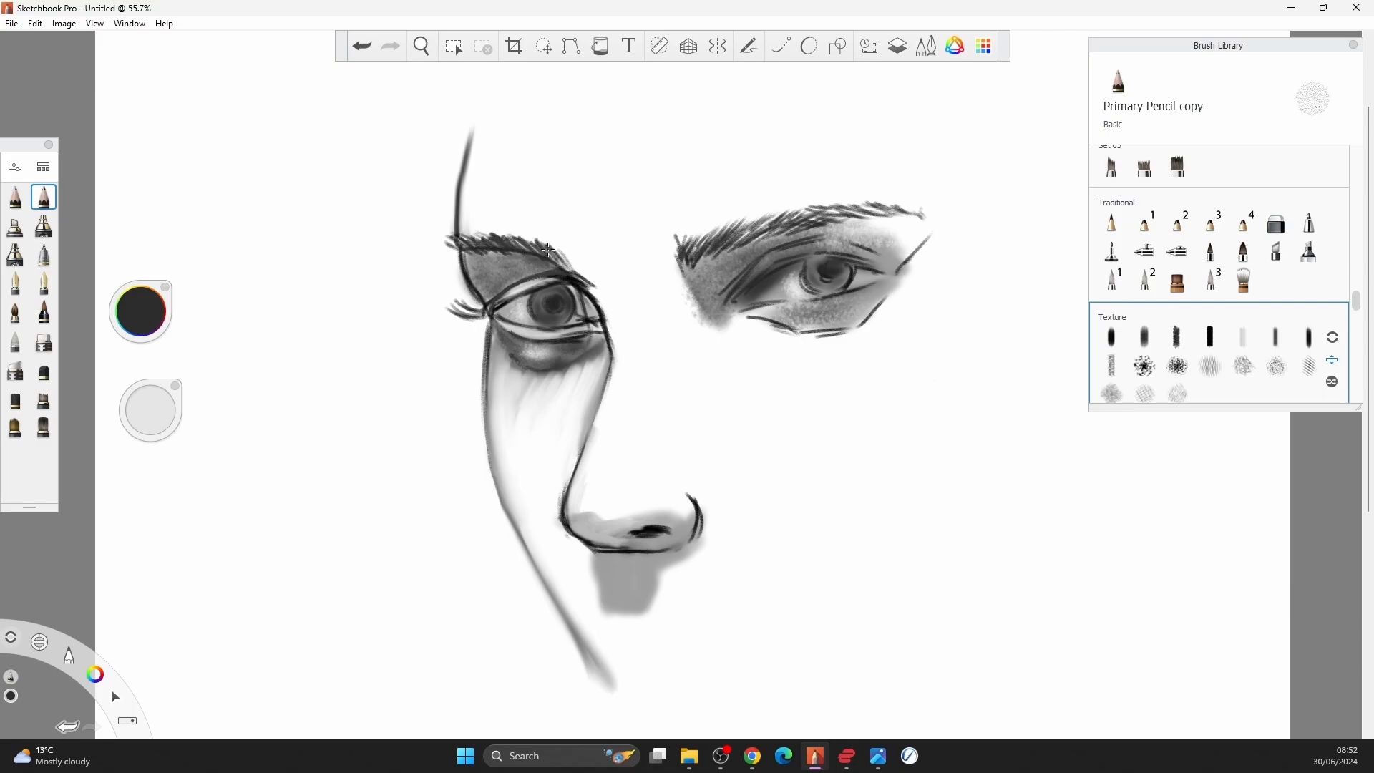
left_click_drag(614, 355, 577, 486)
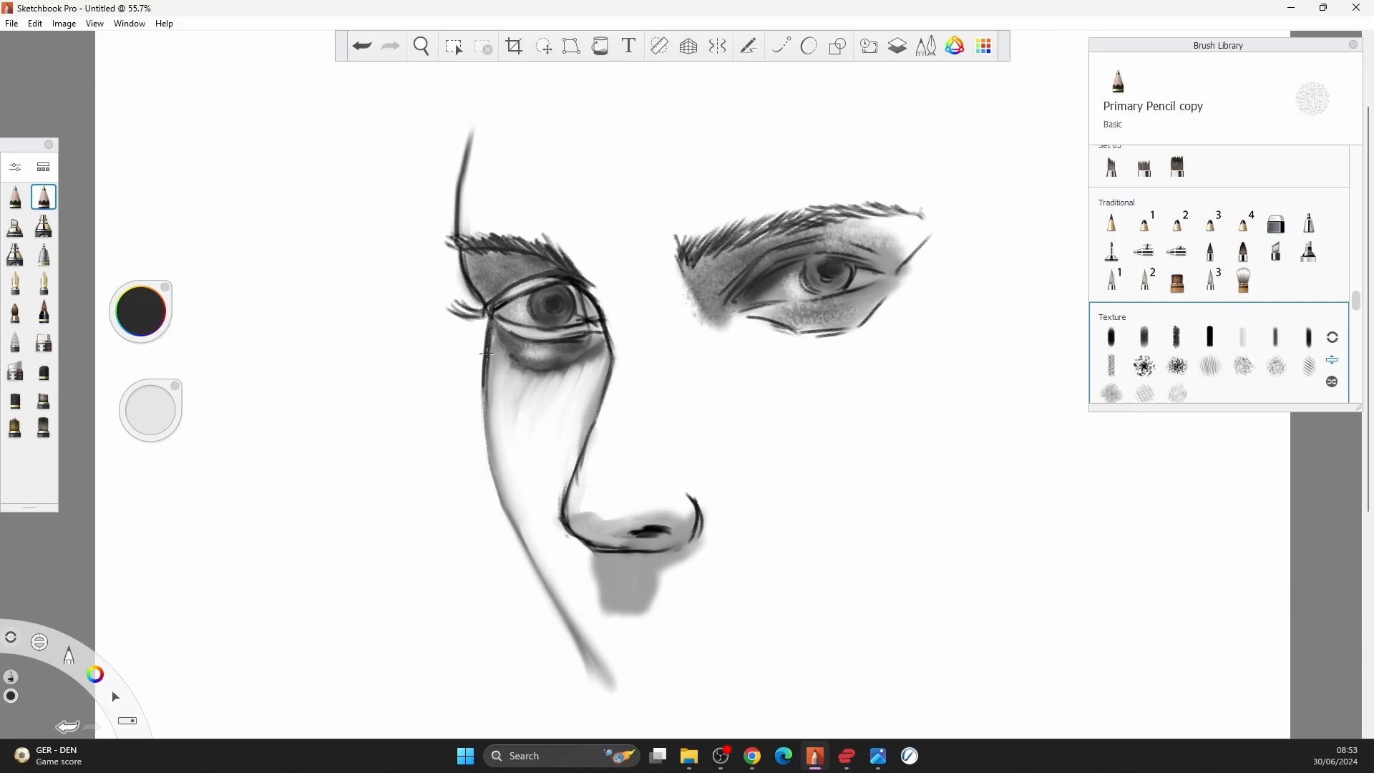
left_click_drag(486, 353, 588, 650)
Select the nose and lower left cheek with a rectangle and move the selection slightly up and to the right.
key("m")
left_click_drag(754, 555, 543, 450)
left_click_drag(760, 701, 455, 475)
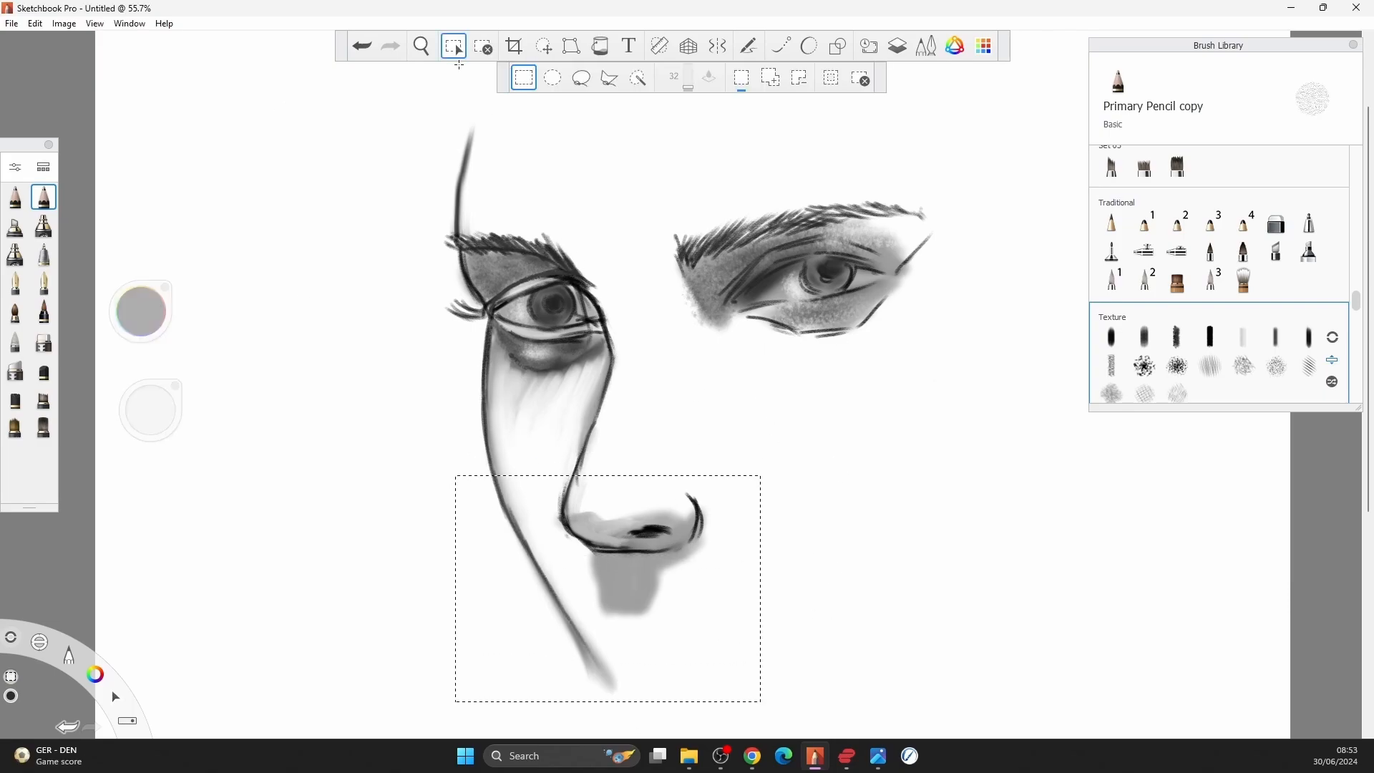
key("v")
mouse_move(702, 628)
left_mouse_down()
mouse_move(726, 607)
mouse_move(715, 599)
left_mouse_up()
key("space")
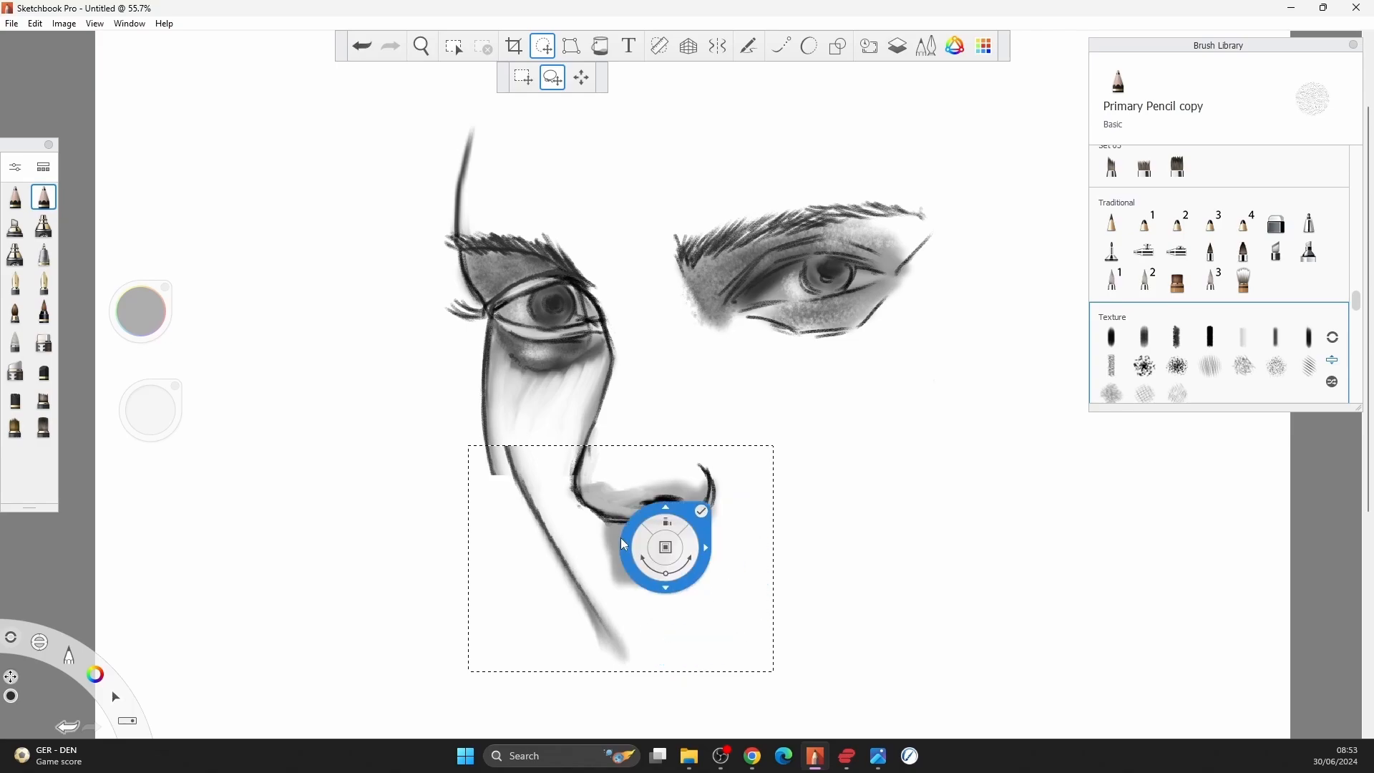
Blend the displaced left cheek contour and its shadow with the Smudge Pen, reconnecting it to the upper line.
left_click(15, 341)
left_click_drag(511, 450, 622, 666)
left_click_drag(500, 401, 515, 567)
left_click_drag(494, 430, 551, 622)
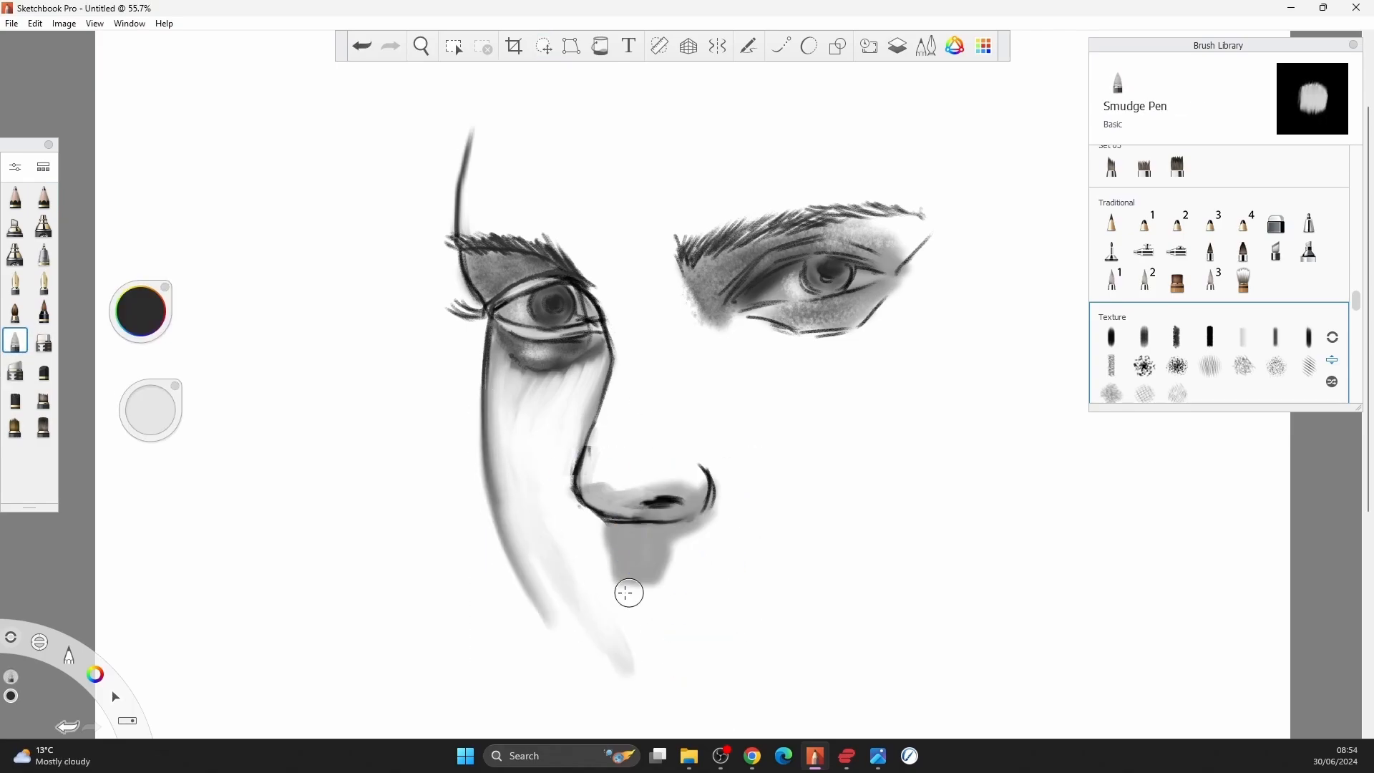
mouse_move(494, 473)
left_mouse_down()
mouse_move(587, 665)
mouse_move(551, 629)
left_mouse_up()
left_click(680, 417, "alt")
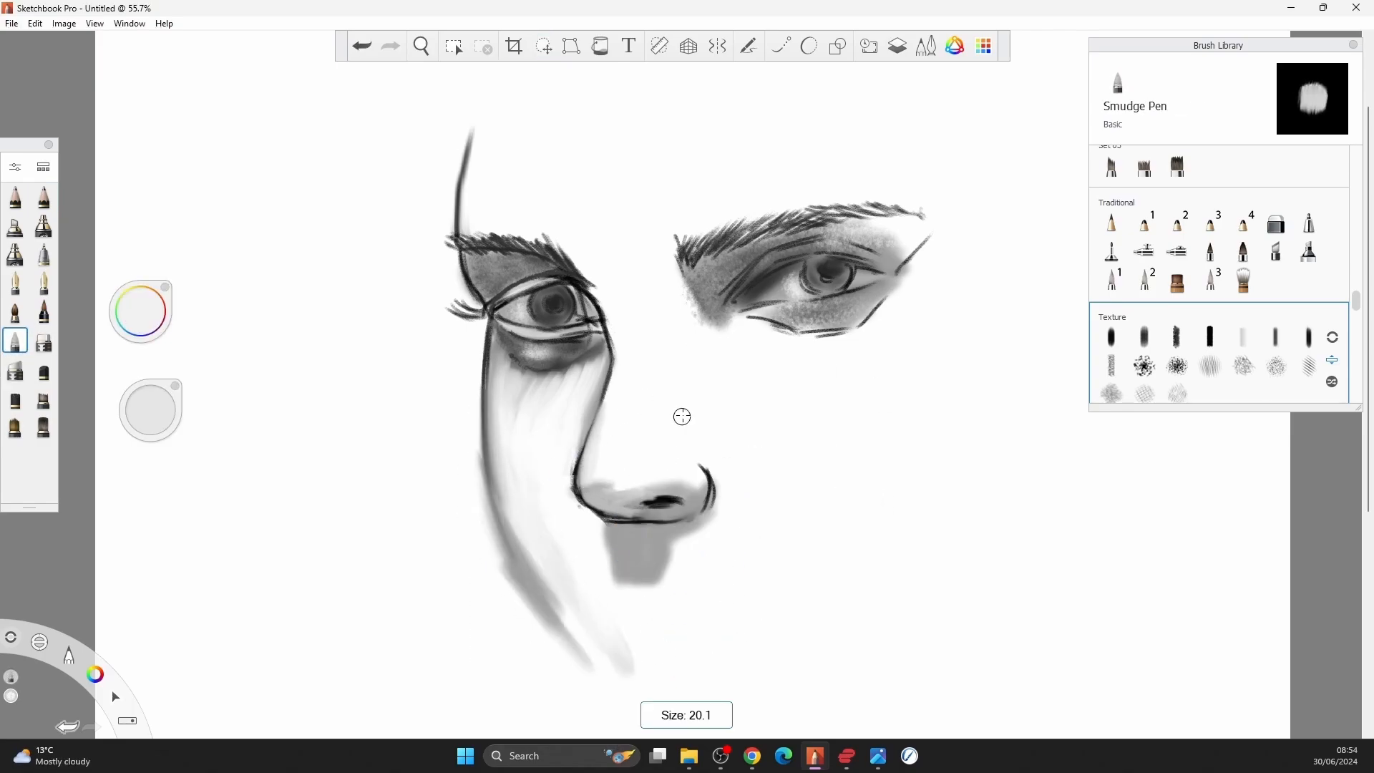
Lay soft grey Flow Airbrush shading along the nose side, the right cheek and the right eye's inner corner.
key("s")
left_click_drag(690, 322, 688, 356)
mouse_move(836, 484)
left_mouse_down()
mouse_move(962, 329)
mouse_move(835, 527)
left_mouse_up()
key("]")
left_click_drag(501, 501, 558, 630)
key("[")
key("[")
left_click(688, 279, "alt")
left_click_drag(715, 324, 724, 331)
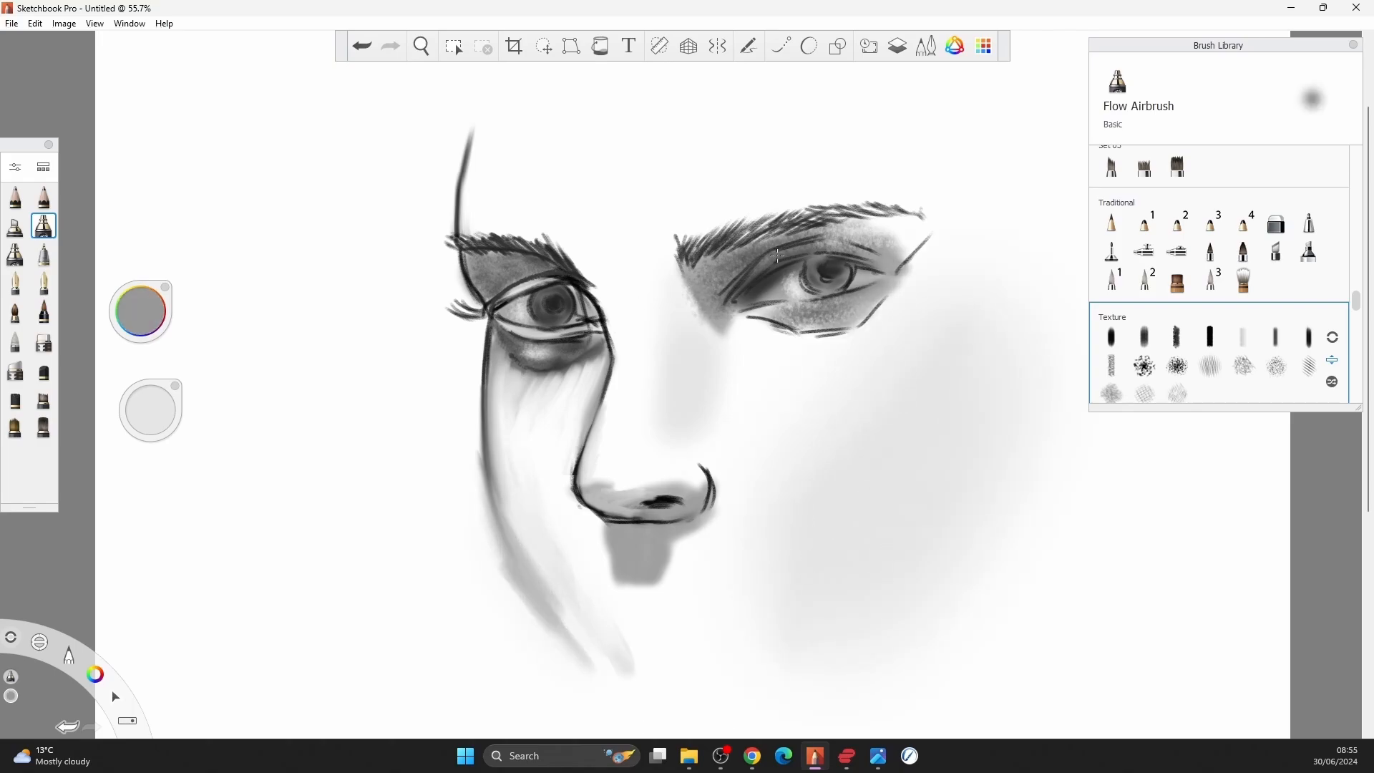
Darken the left cheek contour with a smaller Flow Airbrush in a sampled dark tone.
left_click(597, 419, "alt")
left_click_drag(484, 422, 499, 507)
key("[")
mouse_move(487, 452)
left_mouse_down()
mouse_move(510, 537)
mouse_move(558, 623)
left_mouse_up()
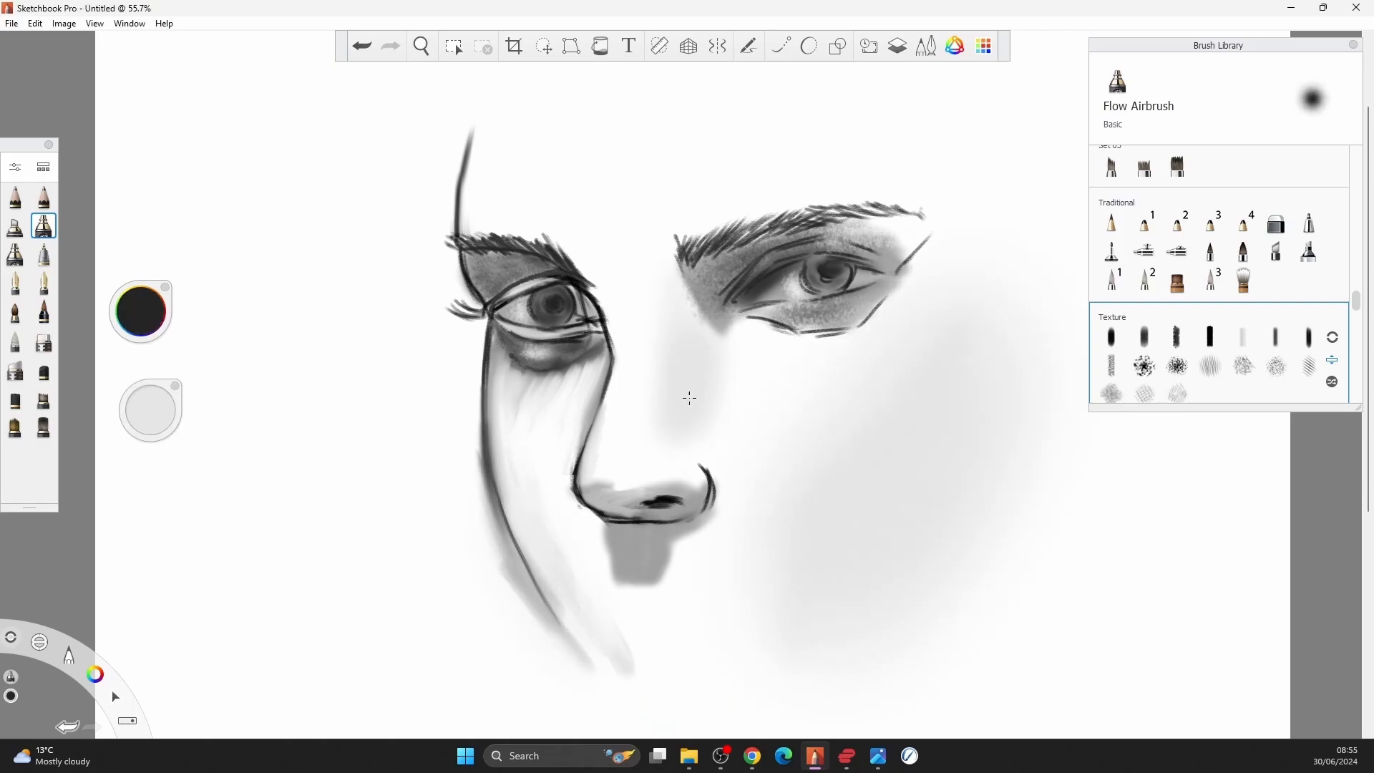
Lighten the right eye's upper lid in white with the Dotted_2 texture brush.
left_click(1276, 366)
left_click(801, 357, "alt")
mouse_move(727, 299)
left_mouse_down()
mouse_move(763, 261)
mouse_move(879, 260)
left_mouse_up()
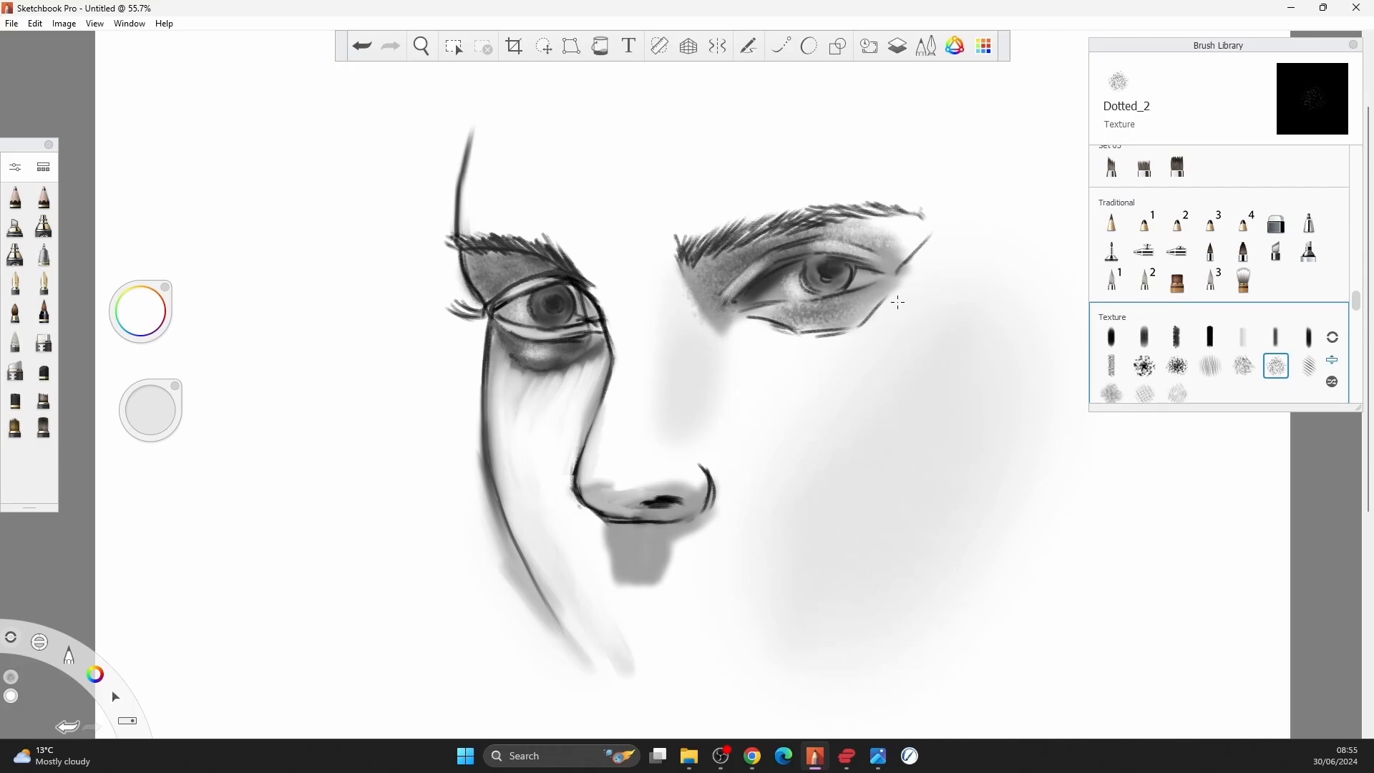
Try a smaller Colorless brush on the right upper lid and undo the stroke.
left_click_drag(1356, 301, 1356, 389)
left_click(1276, 383)
key("[")
left_click_drag(823, 245, 776, 256)
key("ctrl+z")
Draw the right eye's dark upper lid line and lashes with the Sharp Glaze brush.
left_click(1210, 181)
left_click(730, 236, "alt")
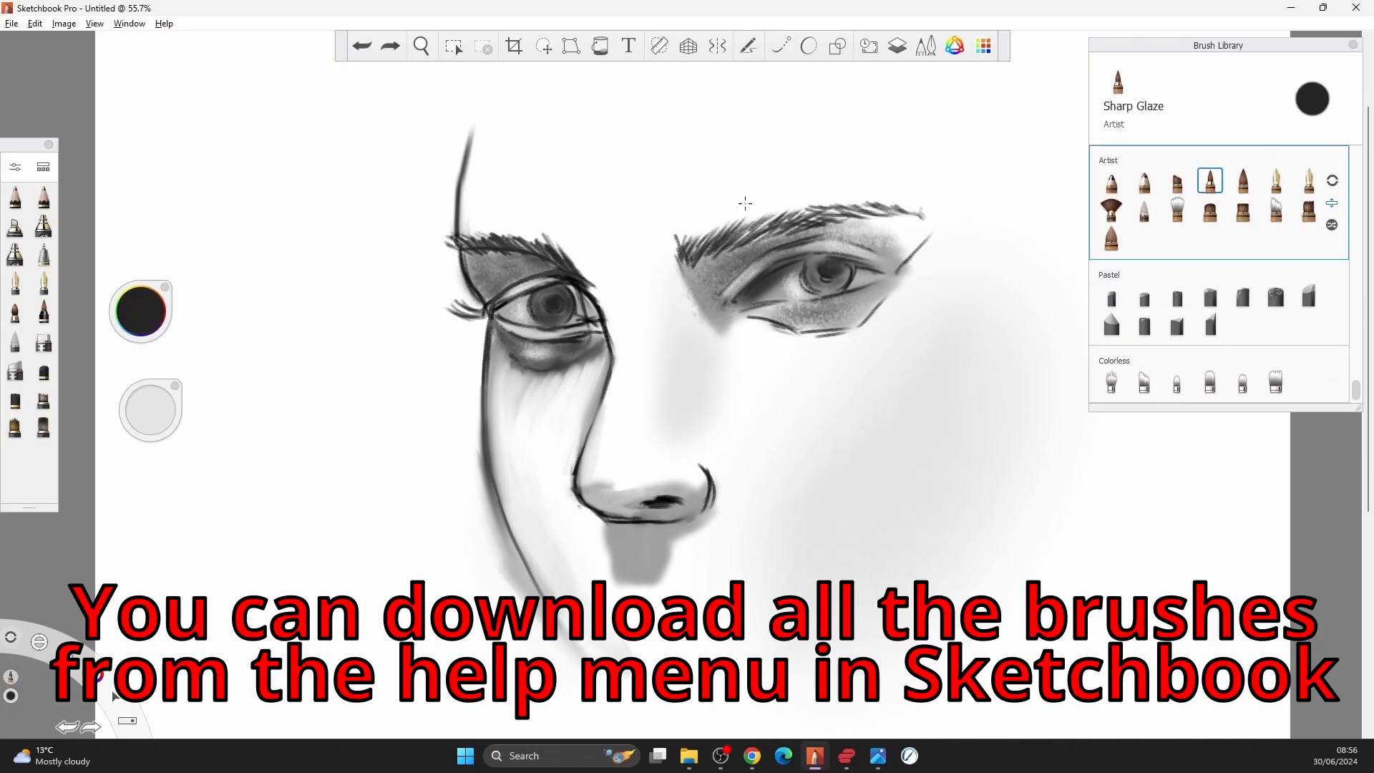
left_click_drag(721, 293, 774, 253)
left_click_drag(734, 304, 895, 253)
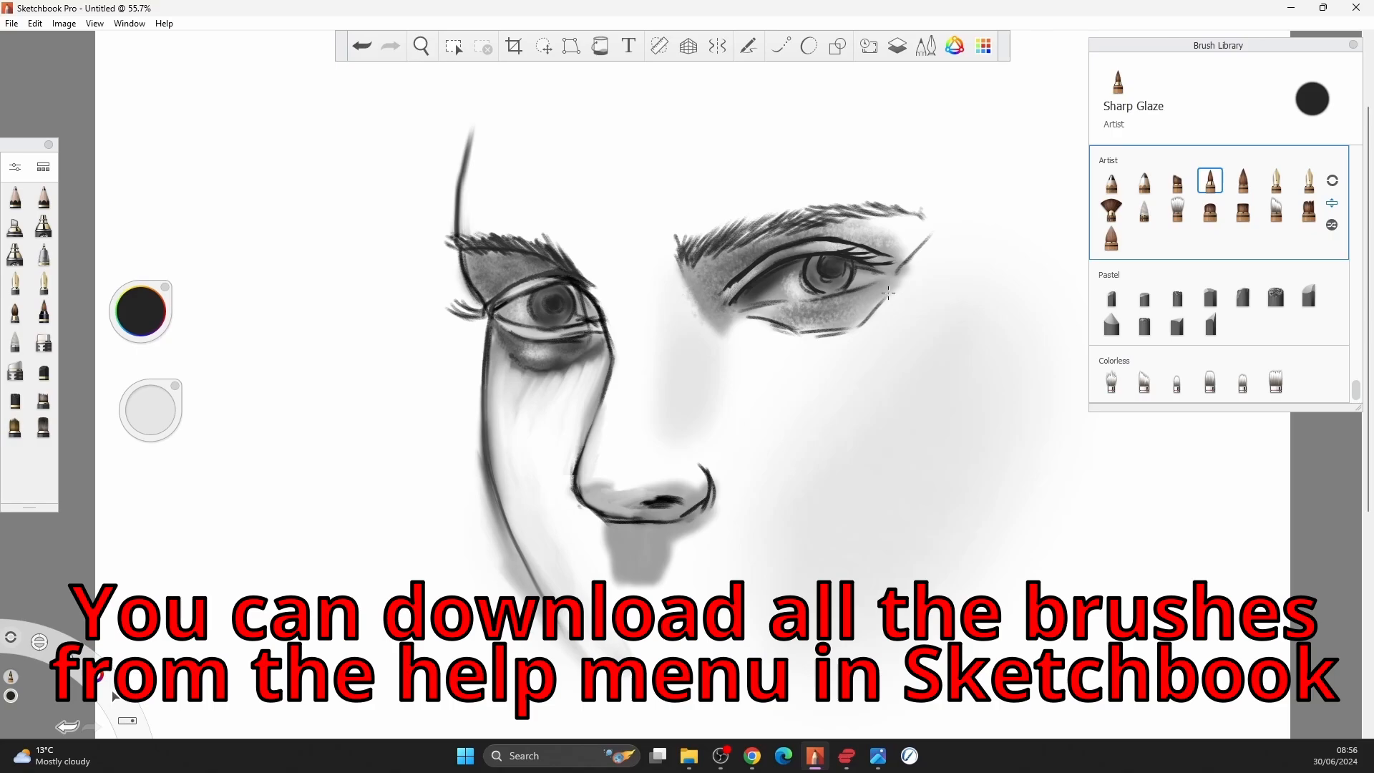
Soften the nostril wing and the lower nose outline with the Smudge Pen.
left_click(15, 341)
mouse_move(704, 469)
left_mouse_down()
mouse_move(707, 507)
mouse_move(676, 519)
left_mouse_up()
left_click_drag(676, 519, 598, 509)
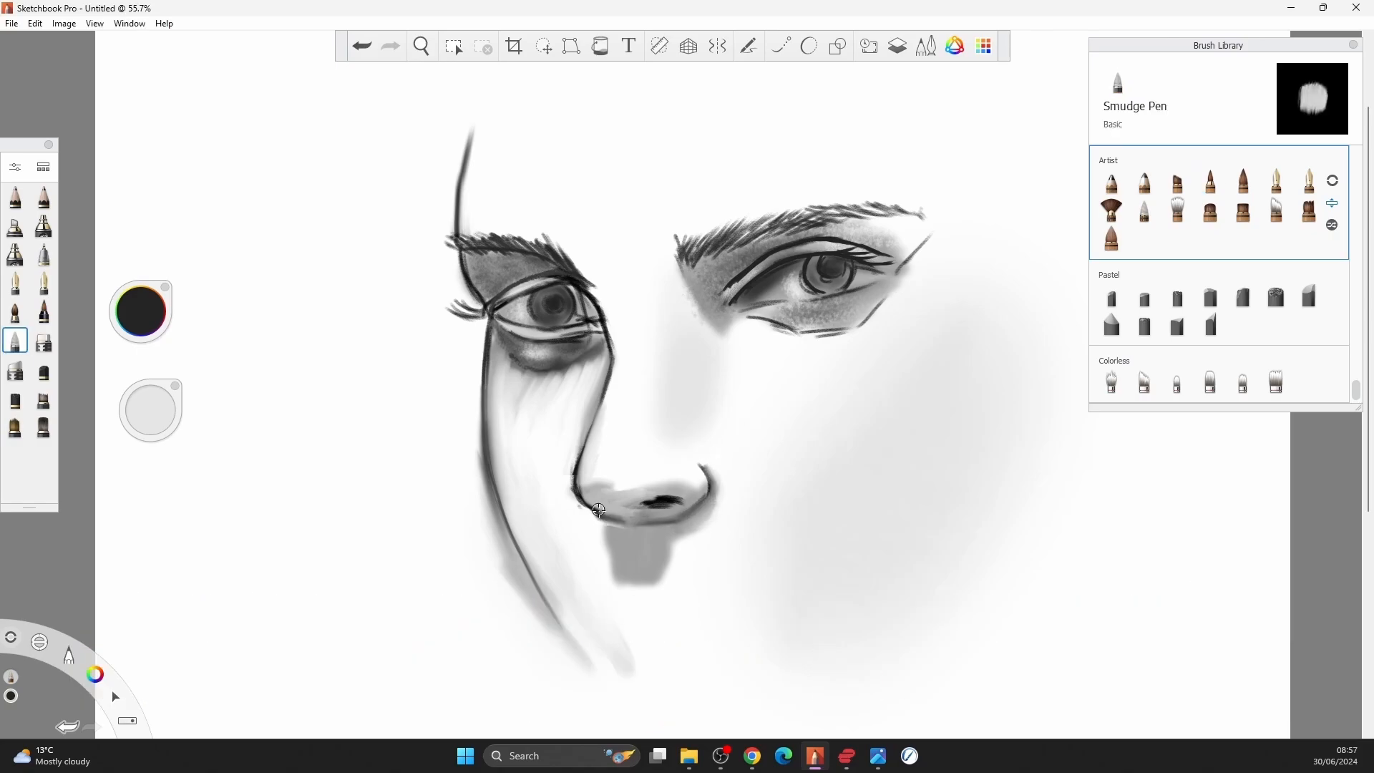
Try the Arrow pastel brush below the nose, undo its strokes, and enlarge the Triangle pastel brush.
left_click(1210, 326)
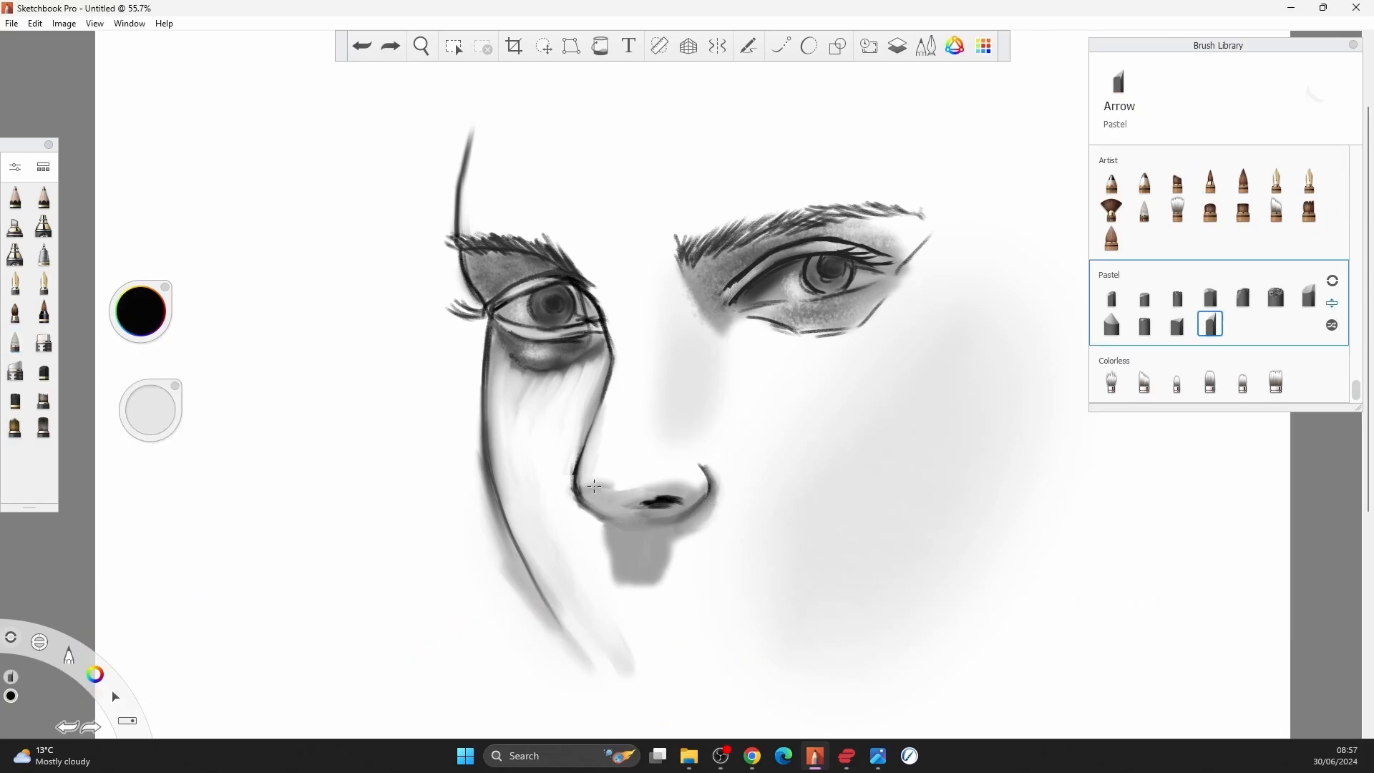
left_click_drag(637, 565, 660, 528)
key("ctrl+z")
key("ctrl+z")
left_click(1177, 325)
key("bracketright")
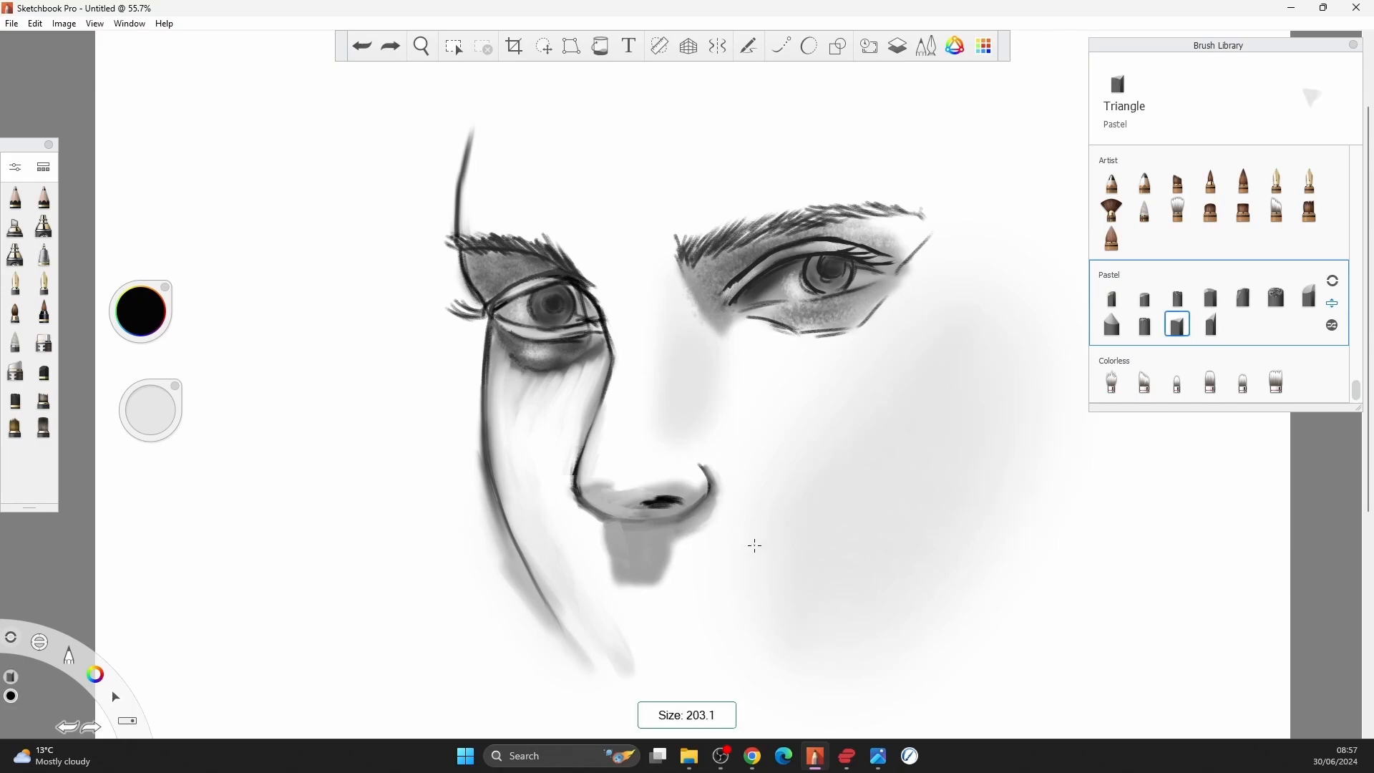
Darken the left iris and pupil with Sharp Glaze and shade the left upper lid with the Salty Watercolor brush.
left_click(1209, 181)
left_click_drag(544, 323, 529, 301)
left_click(1111, 209)
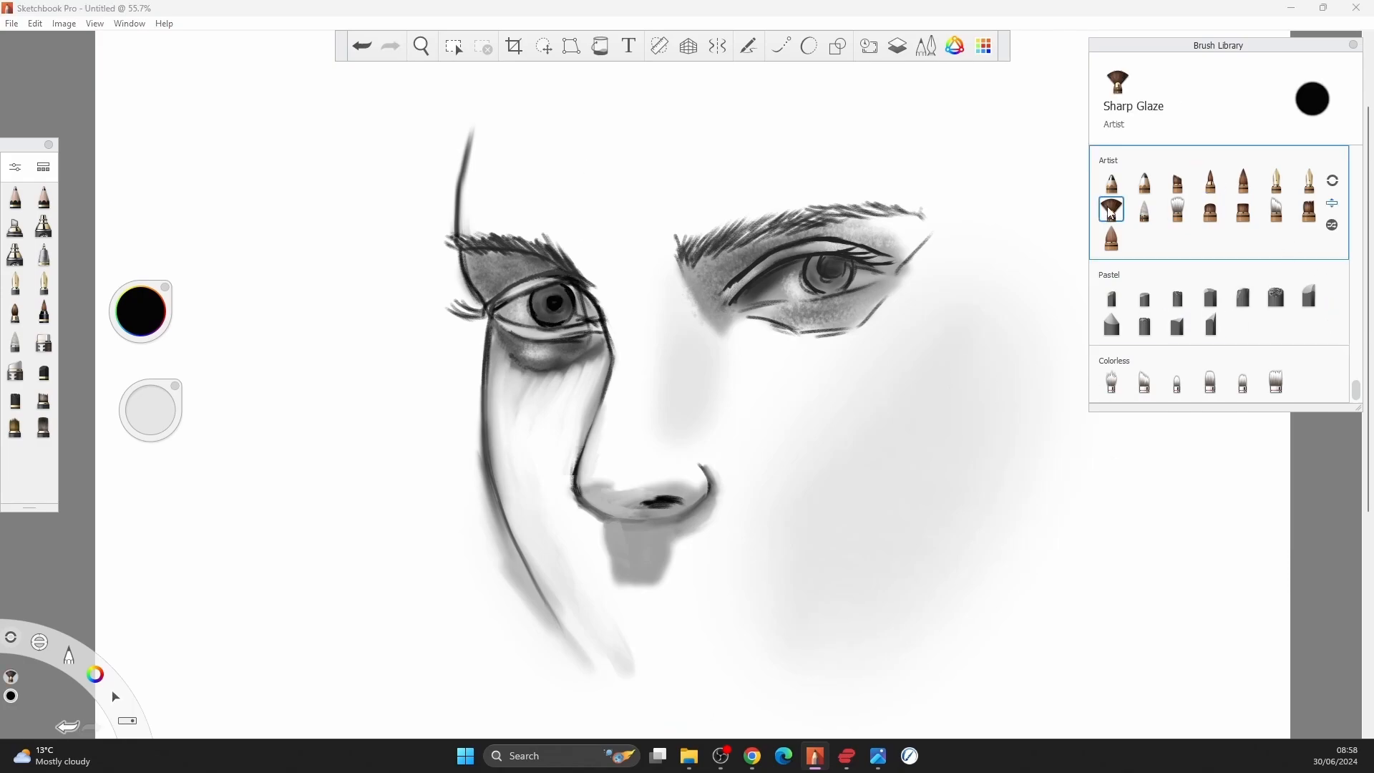
left_click_drag(151, 410, 149, 426)
key("ctrl+z")
left_click_drag(499, 307, 545, 276)
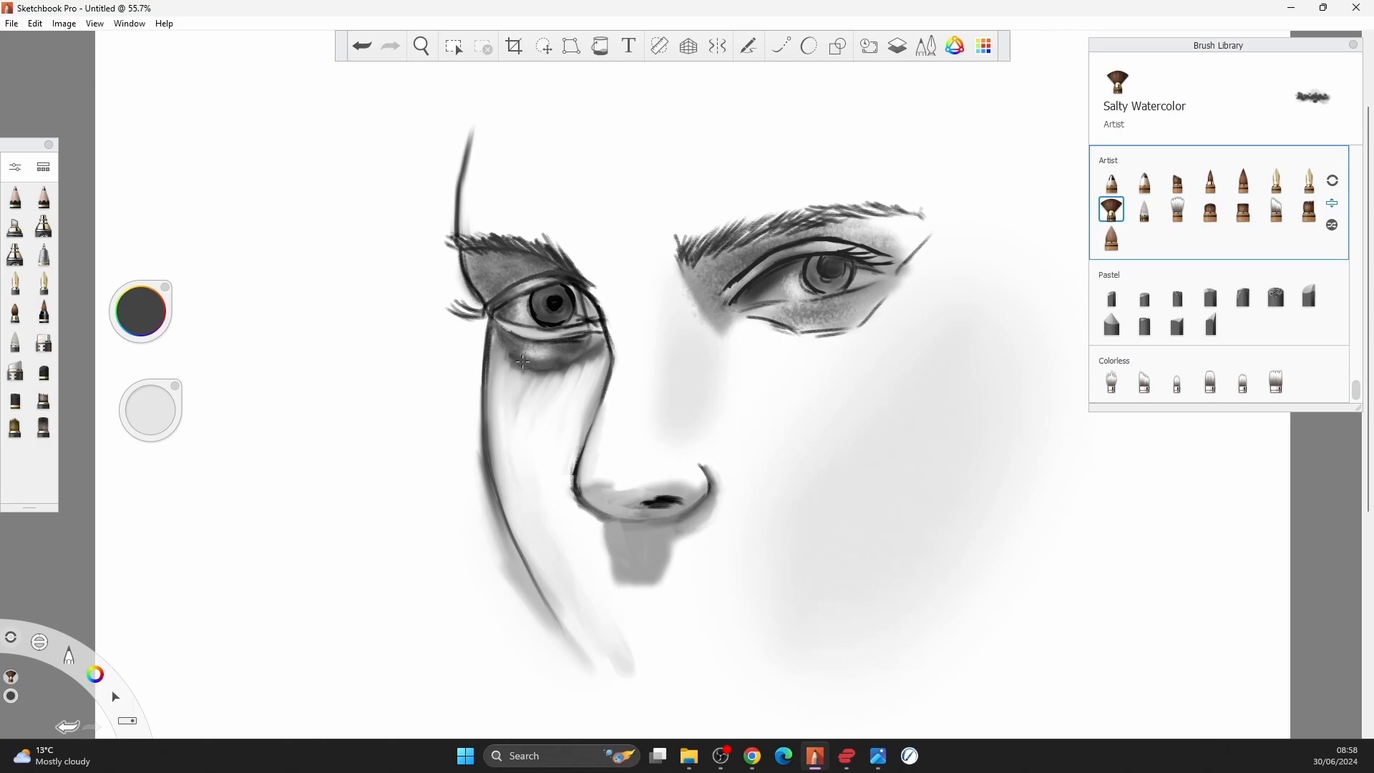
Strengthen the left pupil and outer eye corner in black with a smaller Fountain Pen copy brush, and sample white beside the corner.
left_click(44, 226)
left_click(44, 284)
key("bracketleft")
left_click(554, 299)
key("bracketleft")
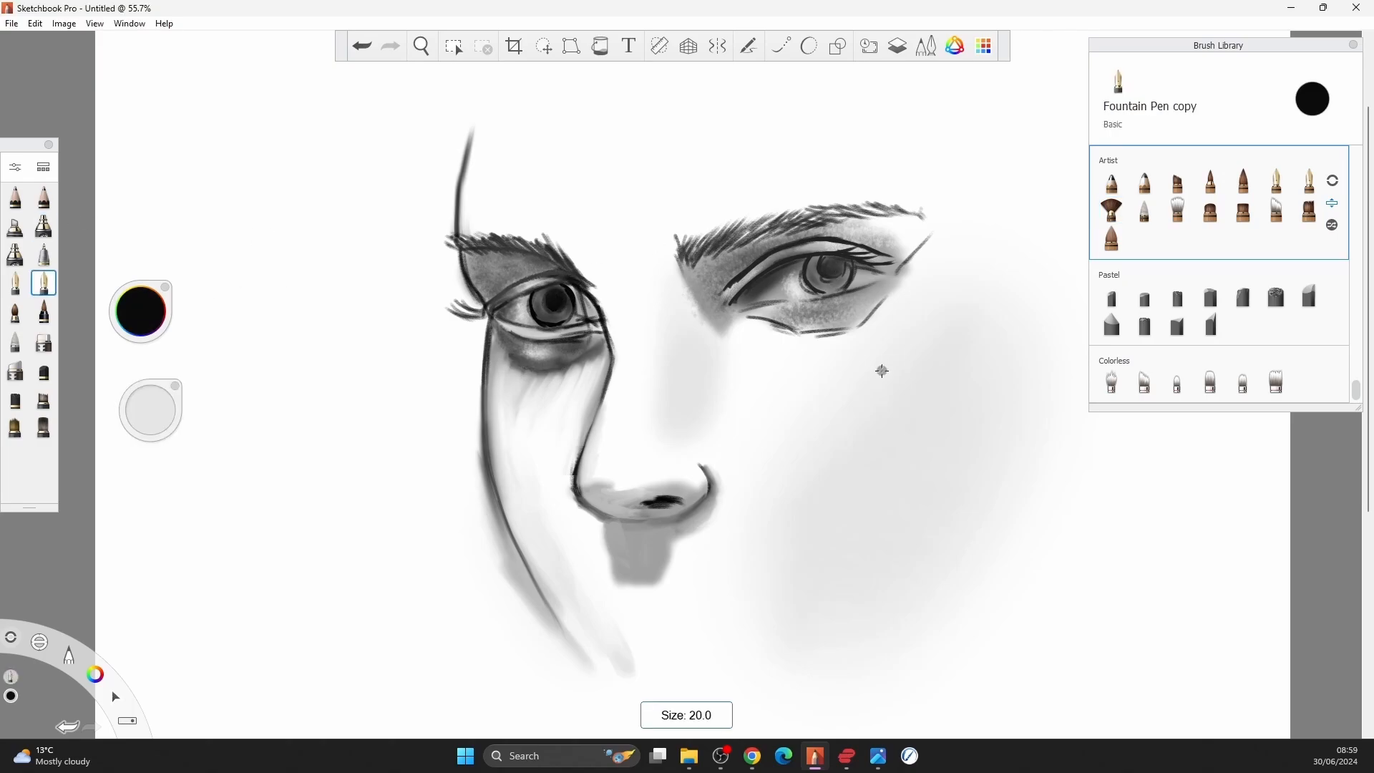
left_click_drag(478, 315, 494, 313)
left_click(463, 316, "alt")
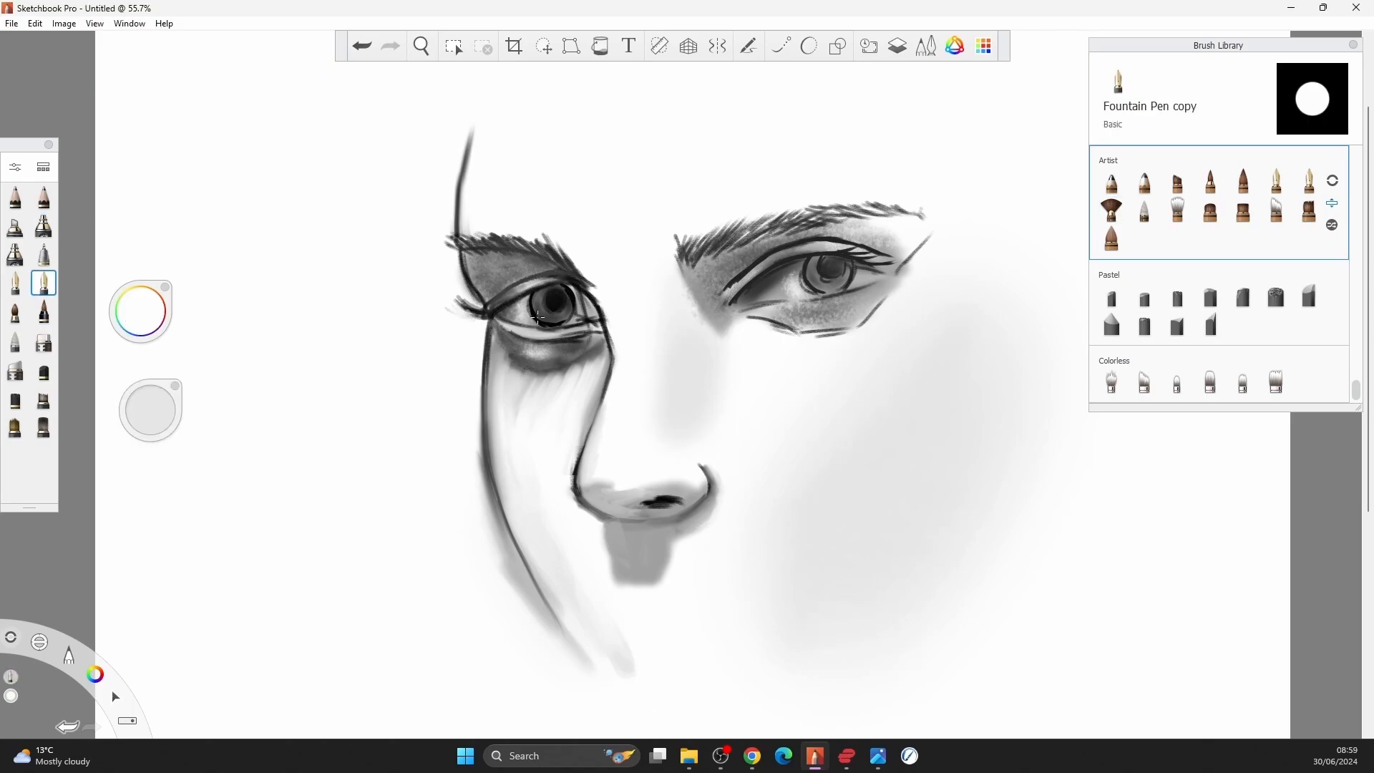
Blend the lines below the right eye with the Colorless Soft Round Brush and reduce the brush size.
left_click(1177, 383)
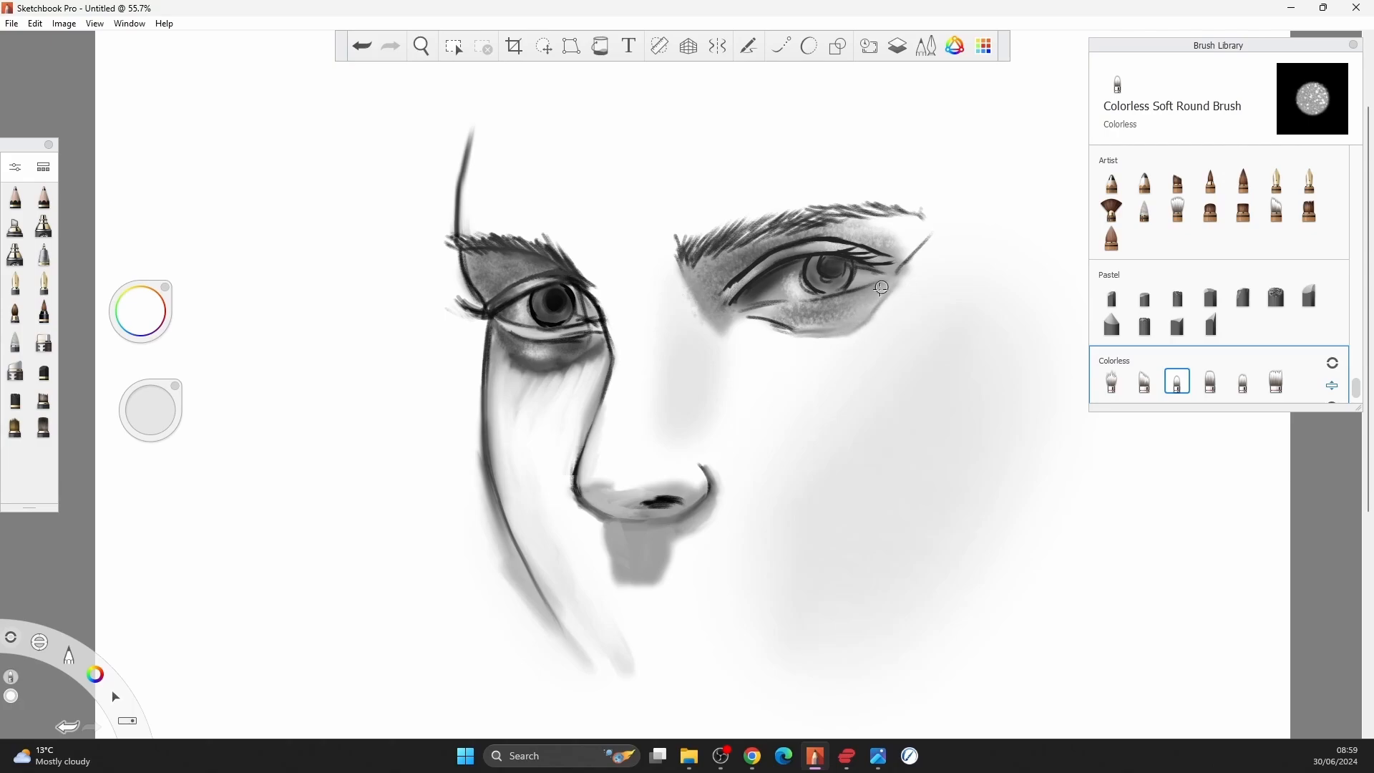
mouse_move(736, 314)
left_mouse_down()
mouse_move(795, 329)
mouse_move(796, 307)
left_mouse_up()
key("bracketleft")
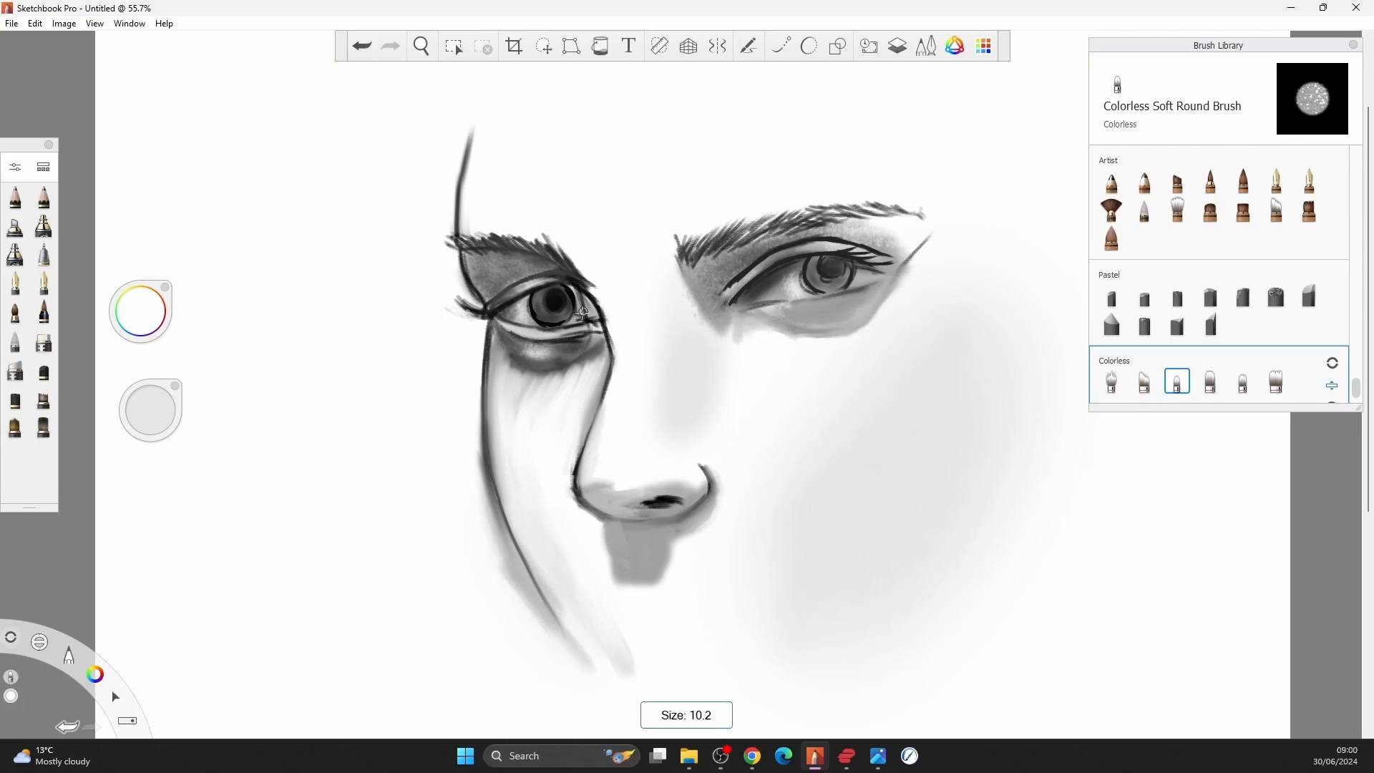
Try the Salty Watercolor brush in a sampled tone along the left lower lid and undo the stroke.
left_click(516, 333, "alt")
left_click(1111, 210)
left_click(509, 326, "alt")
left_click_drag(498, 322, 524, 332)
key("bracketleft")
key("ctrl+z")
Darken the right eye's upper lid line and iris in near-black with the Conceptual 1 brush, undoing the stray lower lid stroke.
left_click(1177, 182)
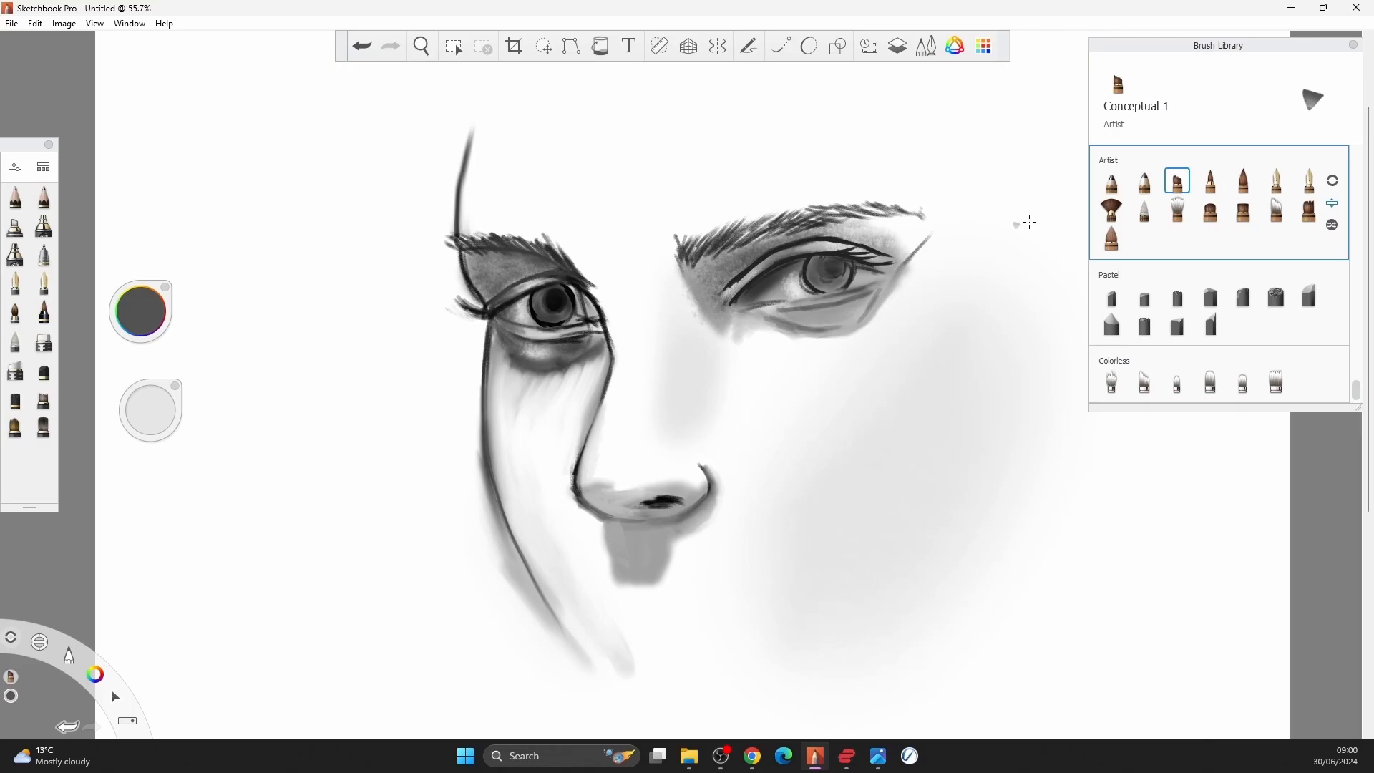
left_click(845, 261, "alt")
left_click_drag(722, 295, 891, 259)
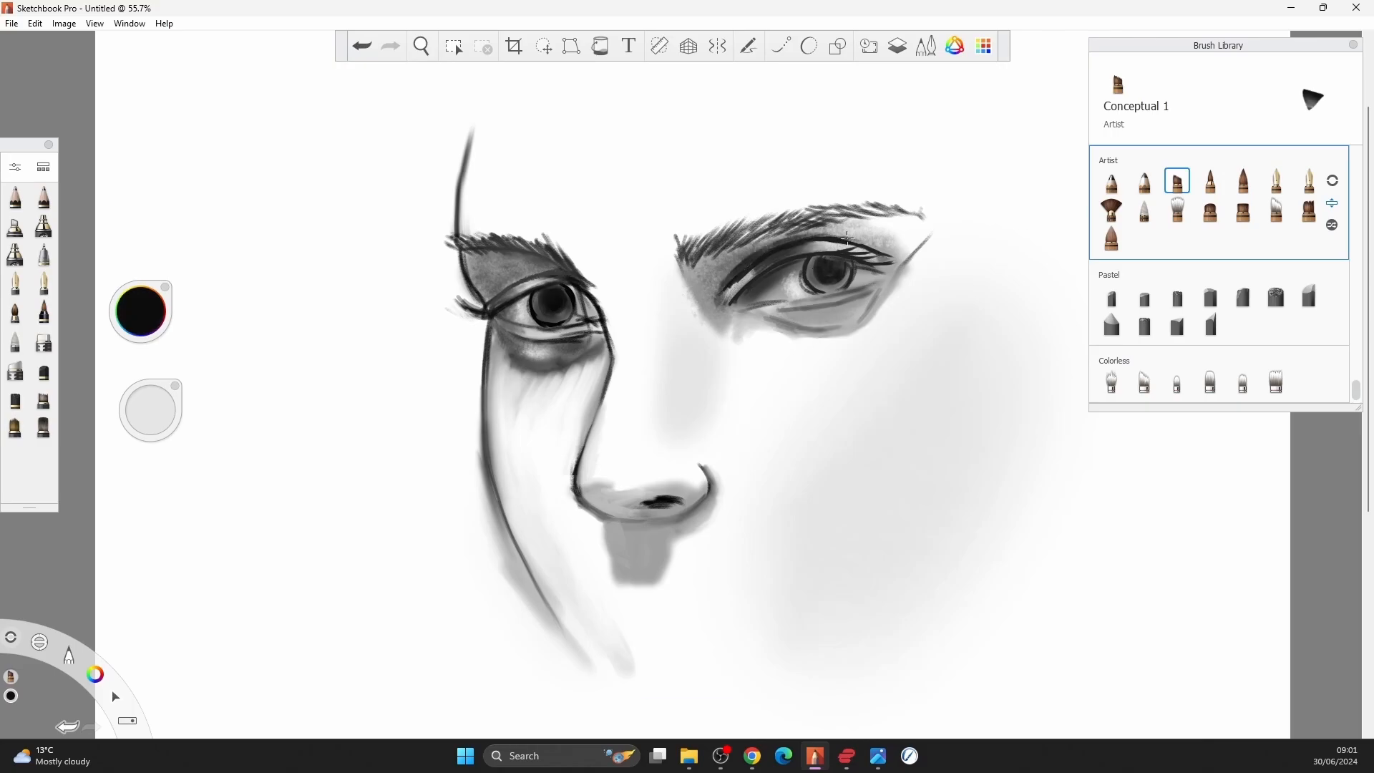
mouse_move(749, 313)
left_mouse_down()
mouse_move(805, 335)
mouse_move(880, 307)
mouse_move(887, 276)
left_mouse_up()
key("ctrl+z")
left_click_drag(772, 274, 813, 258)
Add white catchlights to both irises, using Conceptual 1 on the right eye and Art Pencil Medium on the left.
left_click_drag(140, 311, 141, 236)
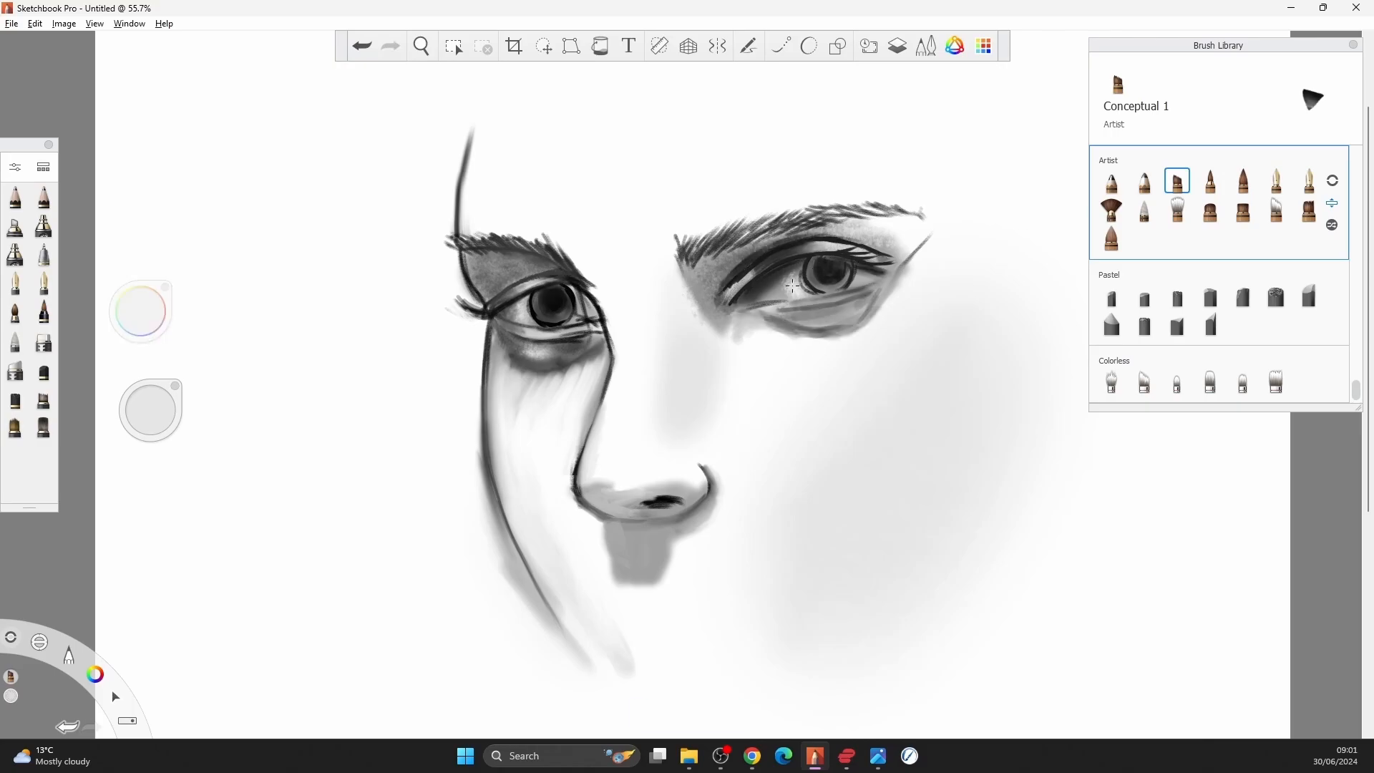
left_click_drag(748, 300, 808, 271)
left_click(1144, 181)
left_click_drag(527, 307, 536, 306)
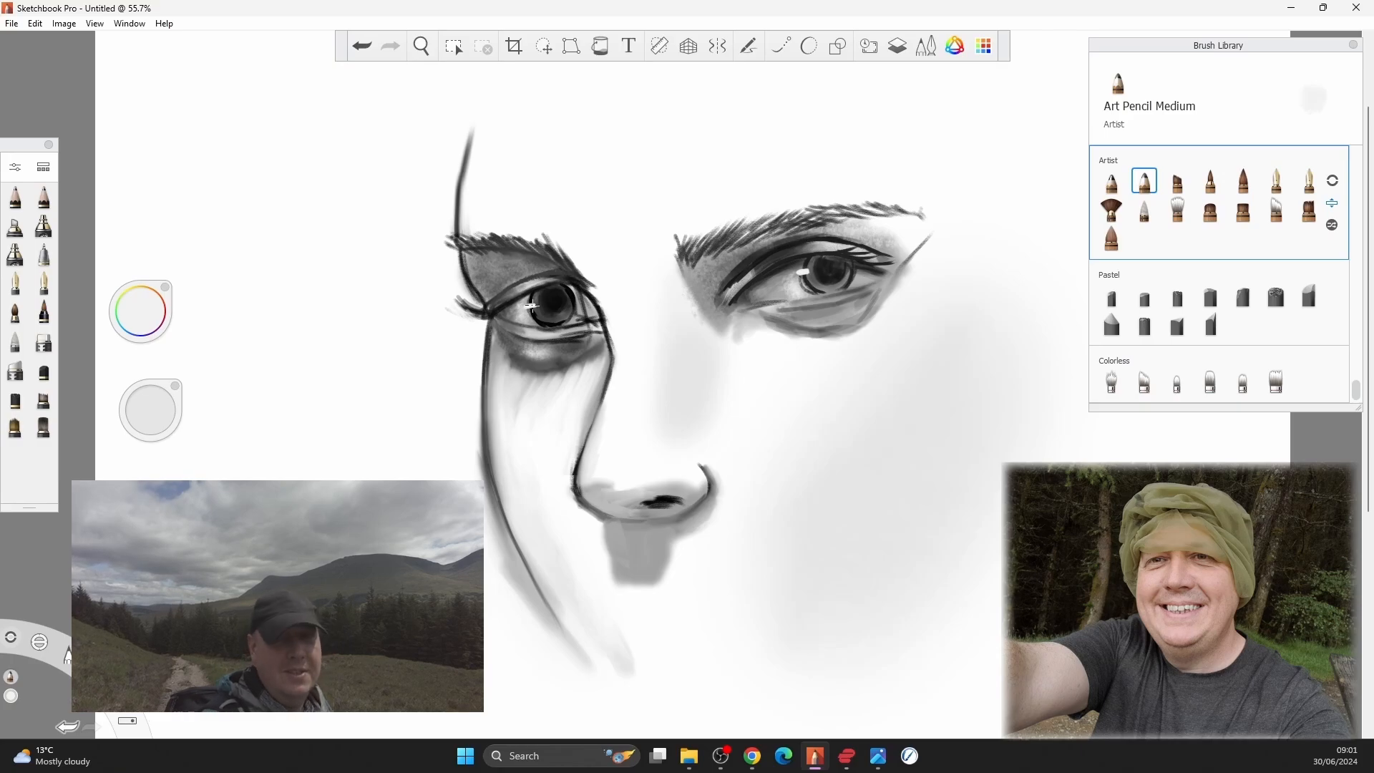
Switch the colour to black and blend the nostril and nose underside with the Wash copy brush.
left_click_drag(141, 312, 141, 386)
left_click(1176, 210)
mouse_move(676, 500)
left_mouse_down()
mouse_move(624, 501)
mouse_move(611, 479)
mouse_move(708, 491)
mouse_move(691, 488)
mouse_move(707, 474)
mouse_move(719, 490)
mouse_move(684, 528)
mouse_move(630, 515)
left_mouse_up()
key("bracketleft")
Add white highlights under the nose and along the right lower lid with the Conceptual 1 brush, raising its size to 8.3.
left_click(1177, 181)
key("bracketleft")
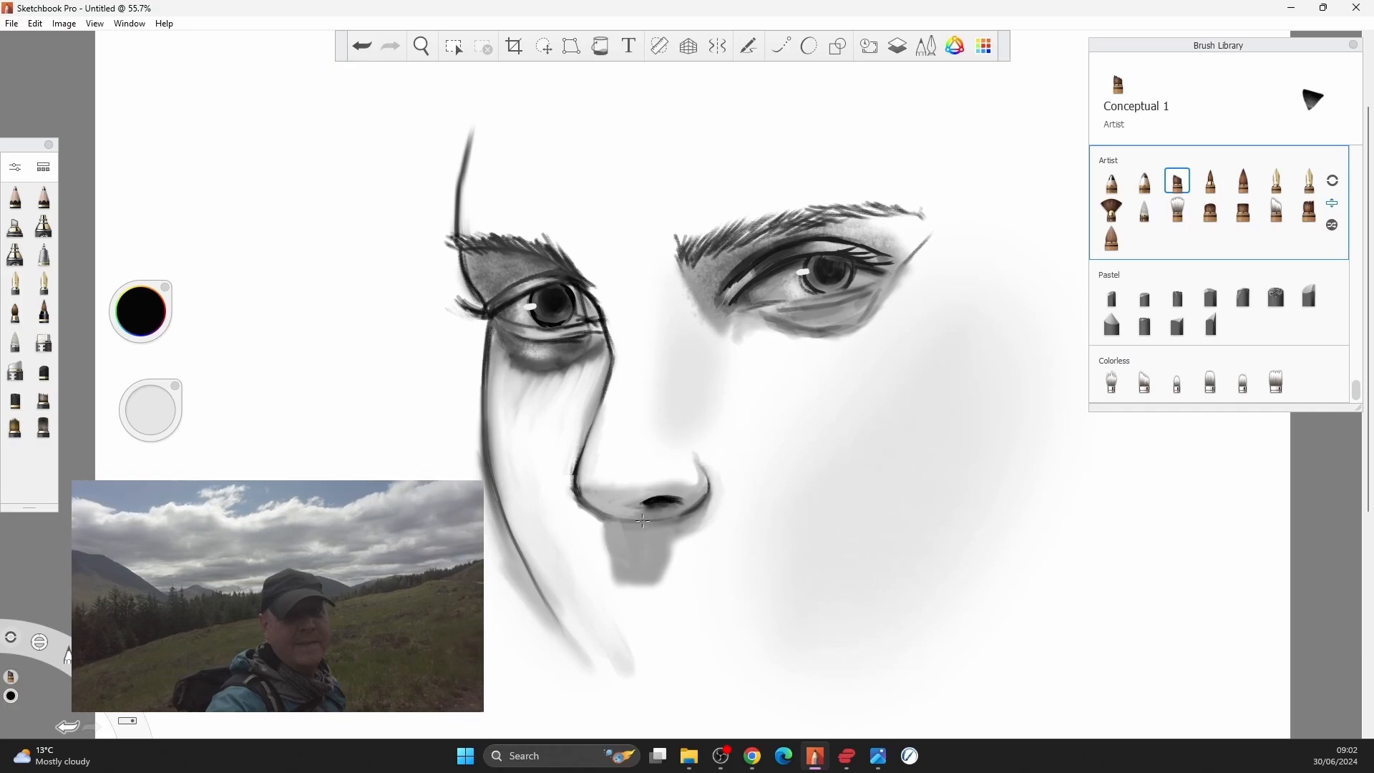
left_click_drag(141, 311, 141, 236)
left_click_drag(625, 516, 680, 519)
key("bracketright")
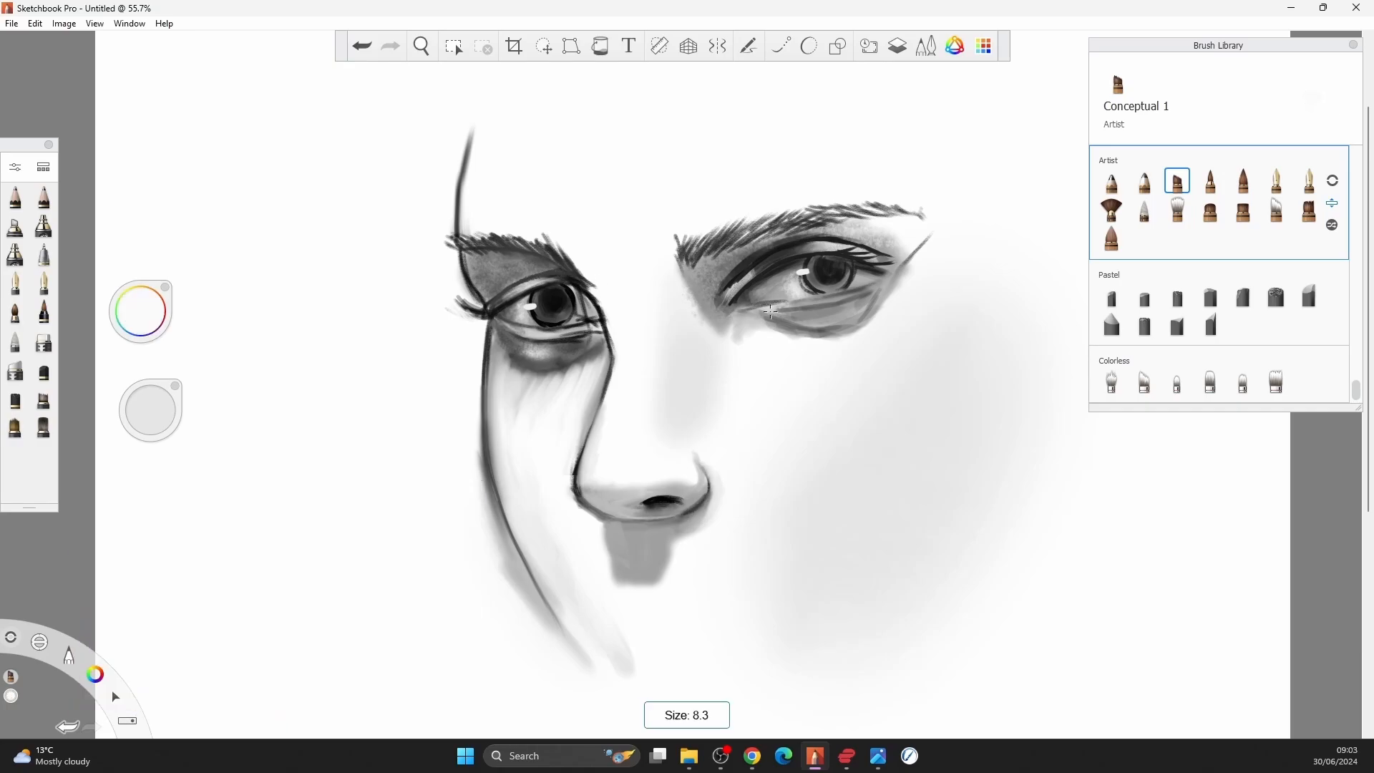
left_click_drag(744, 307, 823, 304)
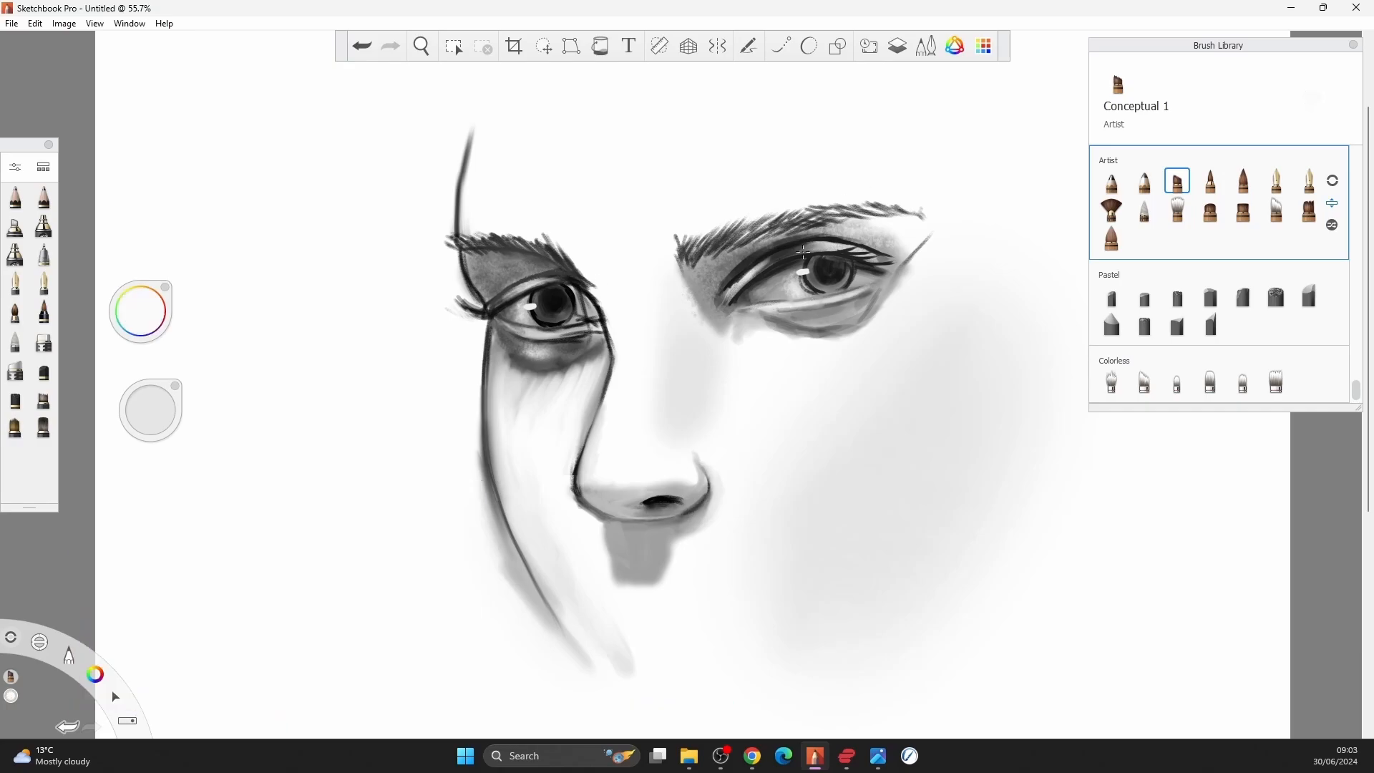
Soften the nose wing and the nose bridge outline with the Wash copy brush.
left_click(695, 458, "alt")
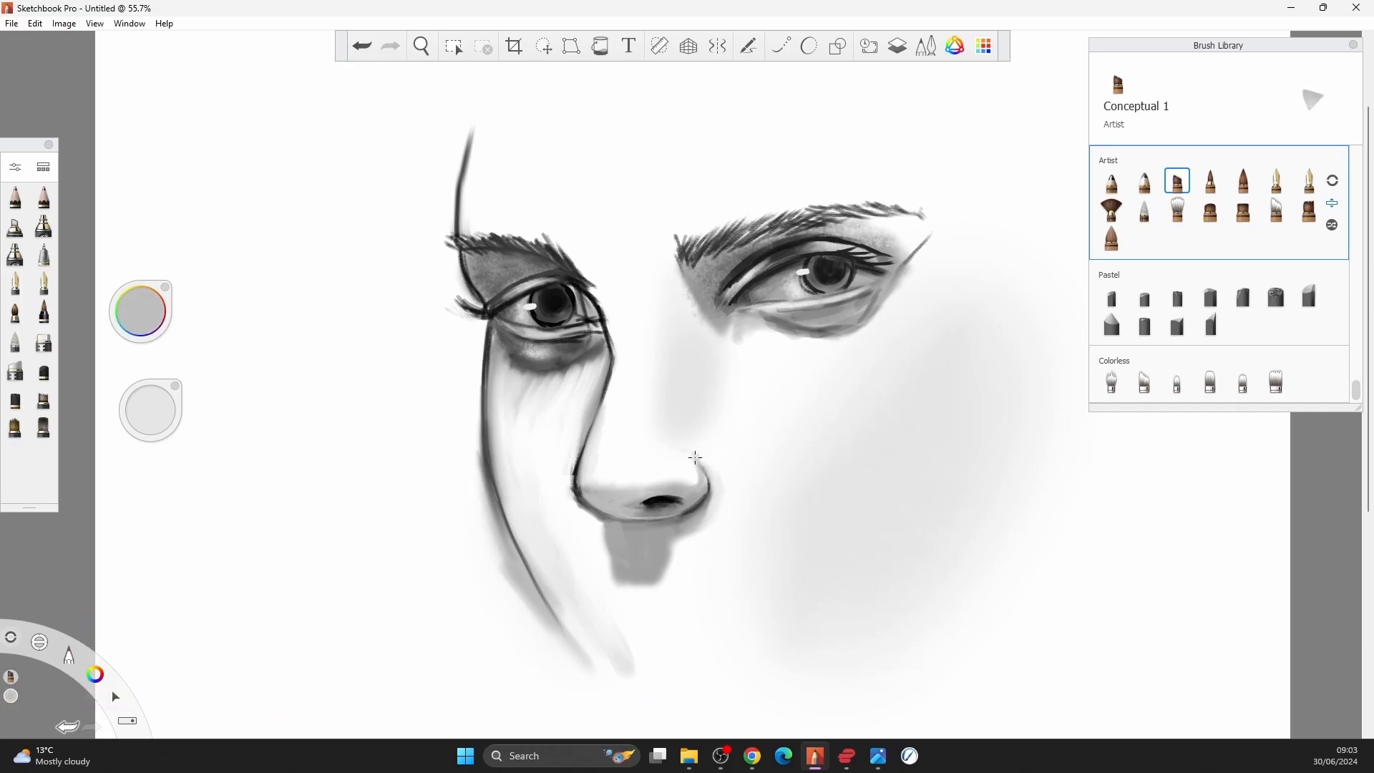
left_click(1173, 219)
left_click(701, 502, "alt")
key("bracketright")
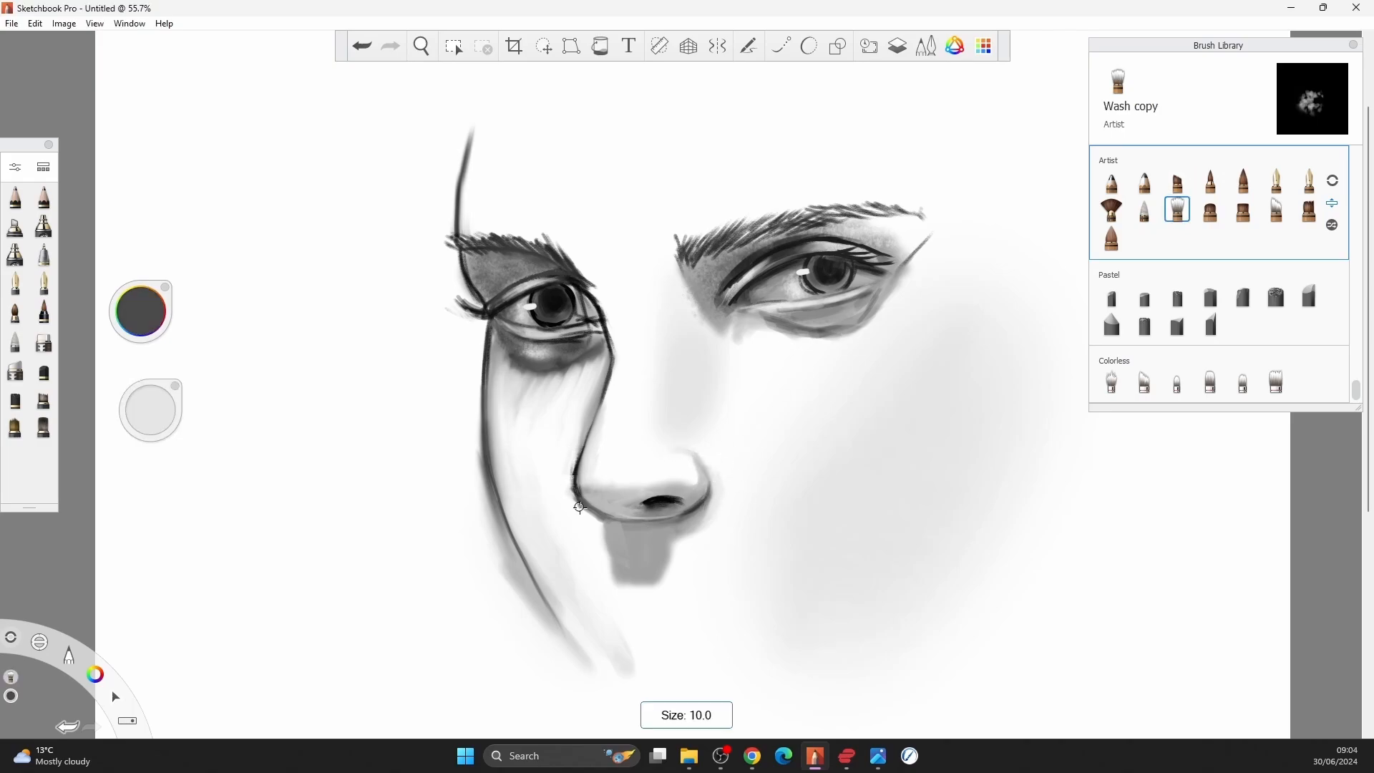
key("bracketleft")
left_click_drag(596, 289, 617, 357)
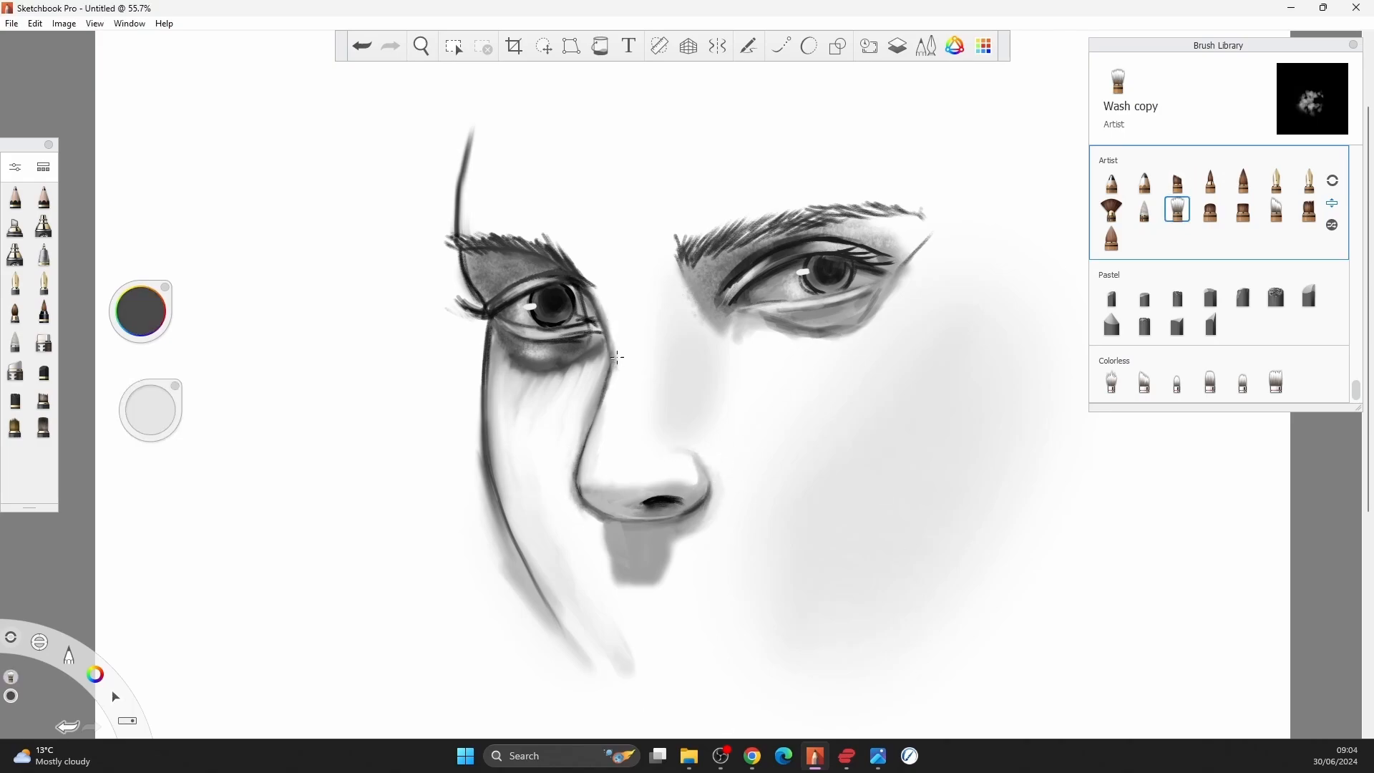
Blend the shadow beneath the nose and, with an enlarged Wash copy brush, soften the forehead outline.
mouse_move(599, 523)
left_mouse_down()
mouse_move(601, 551)
mouse_move(631, 576)
left_mouse_up()
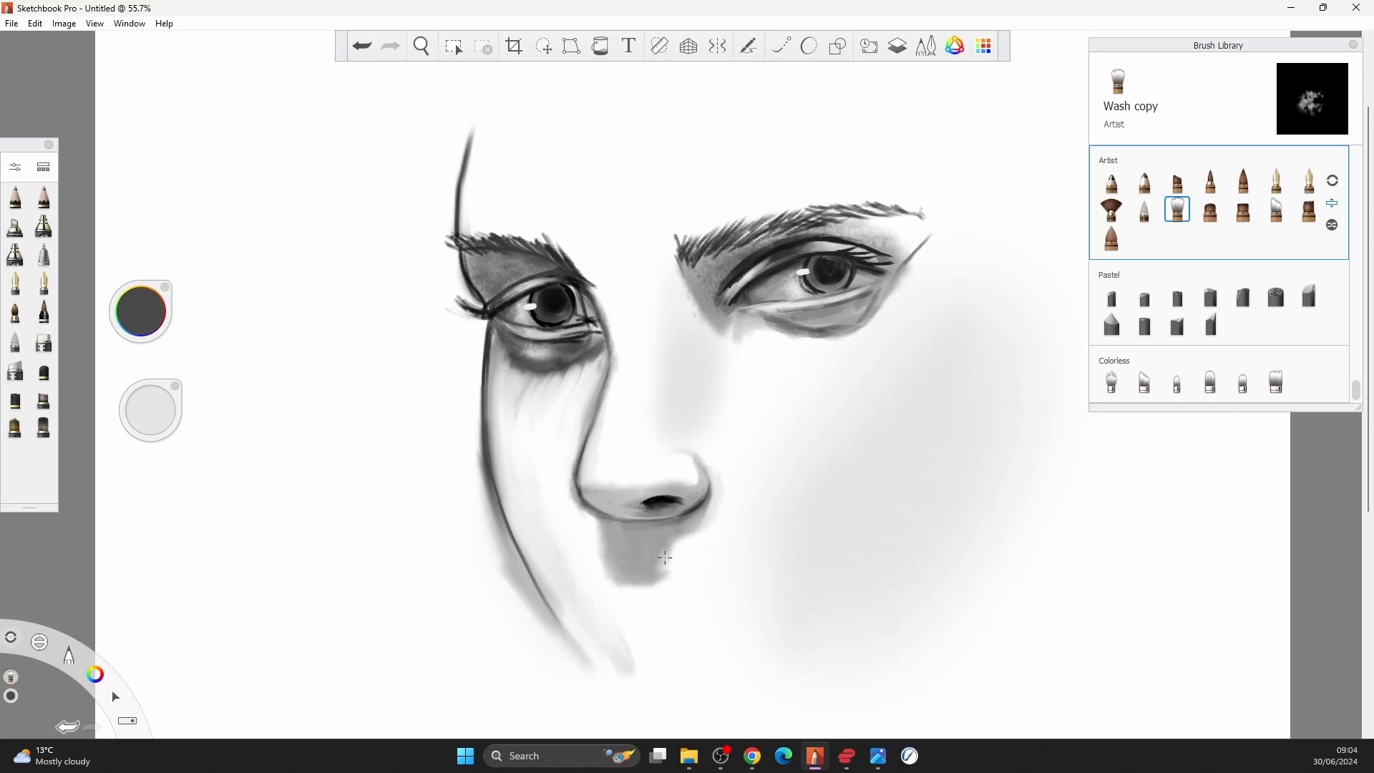
key("bracketright")
left_click_drag(467, 123, 471, 209)
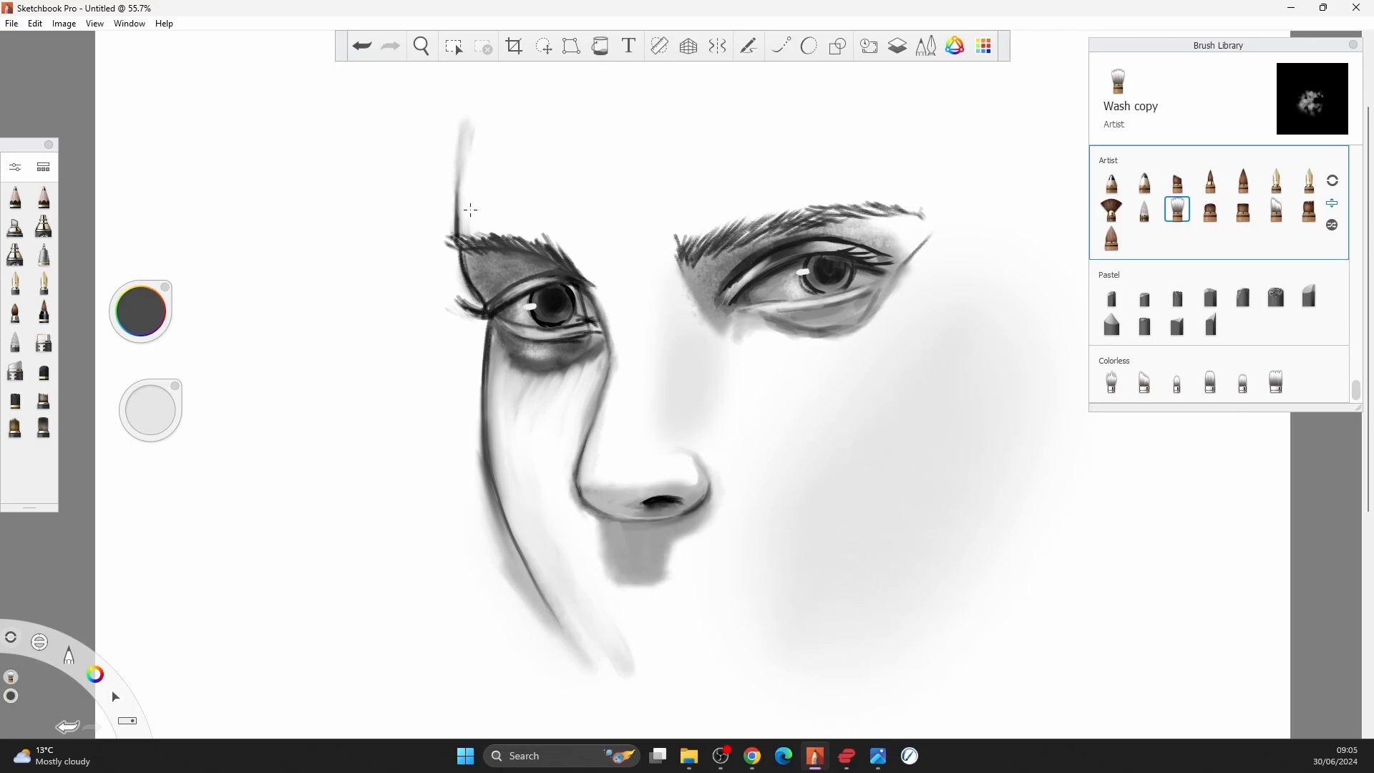
Stipple pore texture over the cheek, nose and forehead with an enlarged Fine Pores brush from Skin Textures, finishing in sampled white.
left_click(1243, 211)
left_click_drag(1357, 388, 1355, 179)
left_click(1111, 250)
key("ctrl+z")
key("bracketright")
key("bracketright")
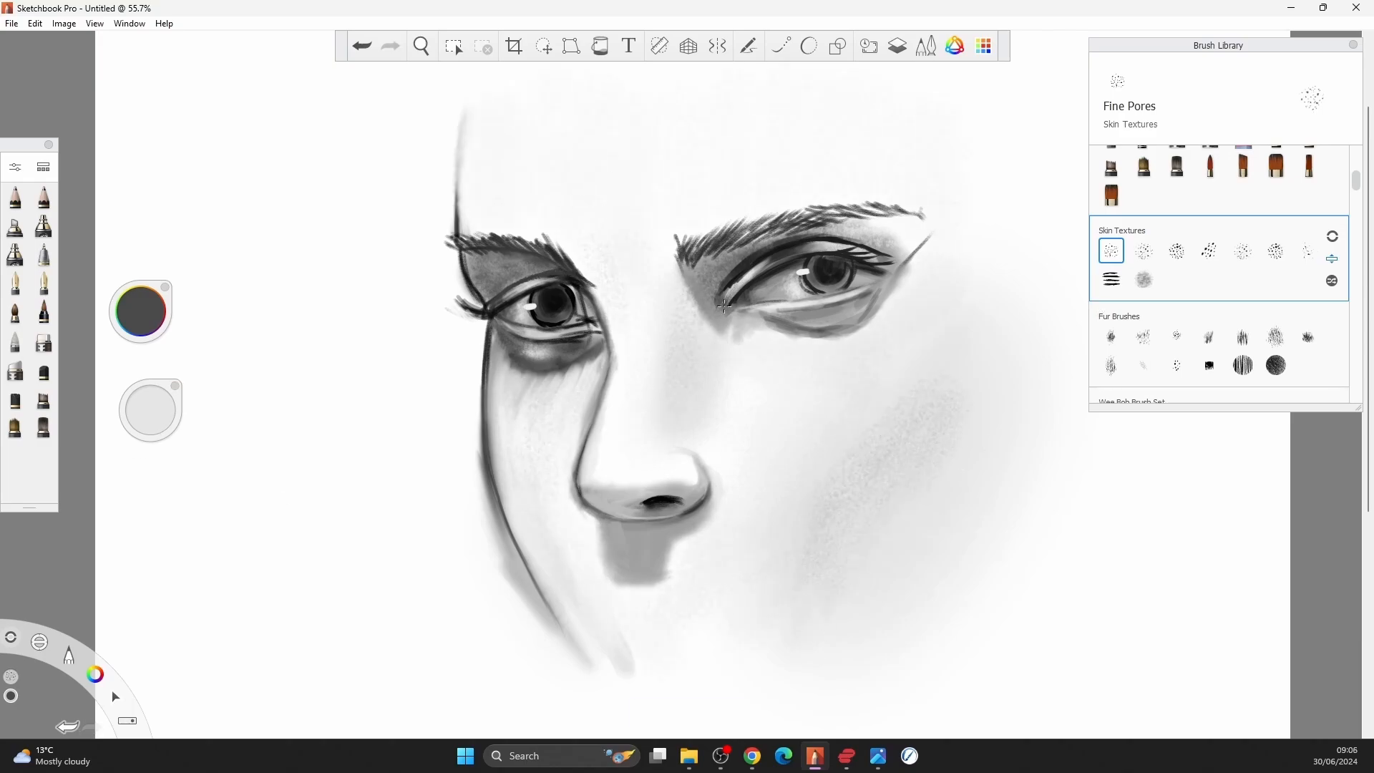
left_click(941, 279, "alt")
left_click_drag(871, 250, 892, 280)
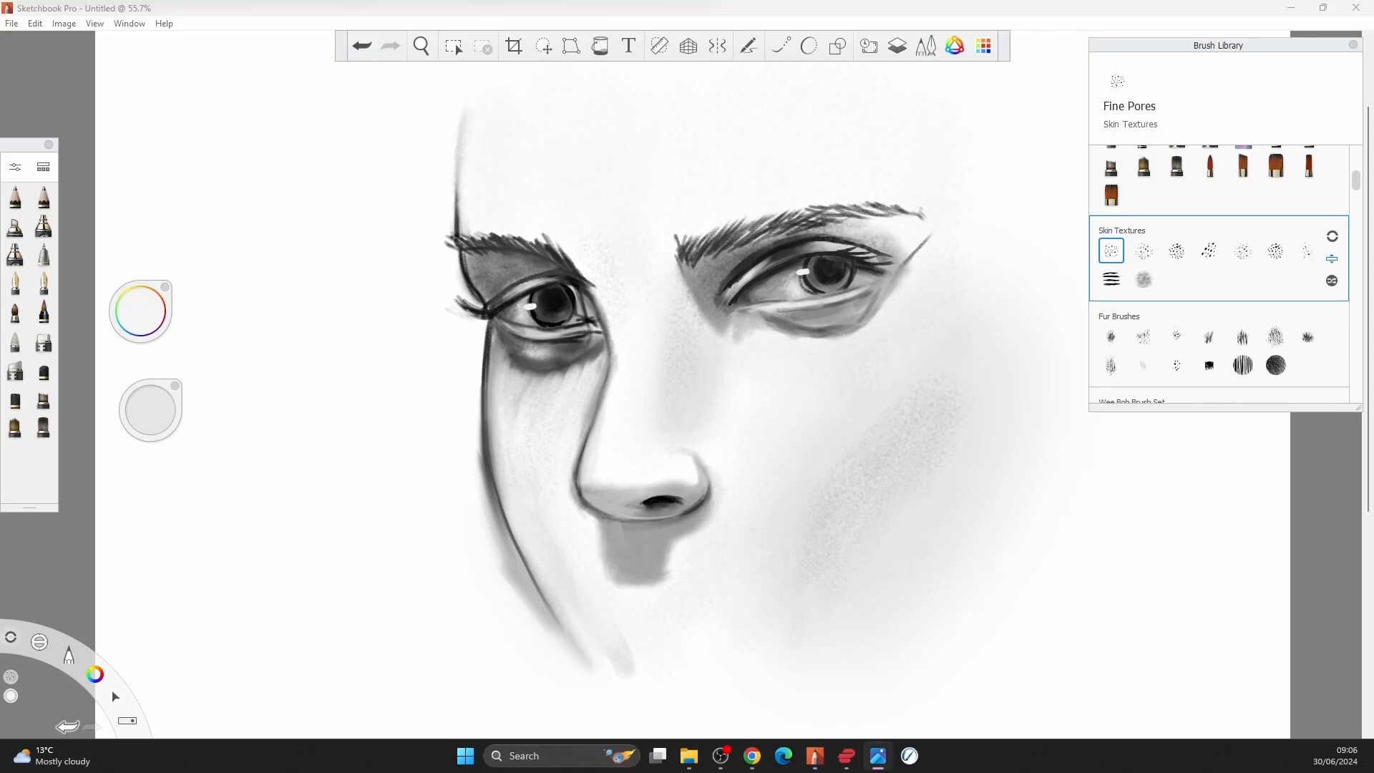
Draw the dark line between the lips below the nose with the Conceptual 2 copy brush, using a sampled shadow grey.
left_click_drag(1356, 180, 1355, 299)
left_click(1177, 295)
left_click_drag(615, 571, 647, 582)
left_click(642, 558, "alt")
mouse_move(619, 574)
left_mouse_down()
mouse_move(660, 573)
mouse_move(598, 598)
mouse_move(727, 601)
left_mouse_up()
mouse_move(626, 587)
left_mouse_down()
mouse_move(666, 591)
mouse_move(670, 578)
mouse_move(764, 599)
left_mouse_up()
Sample black from the nostril and darken the left eye's upper lid and under-eye shadow with the Conceptual 2 copy brush.
left_click(662, 502, "alt")
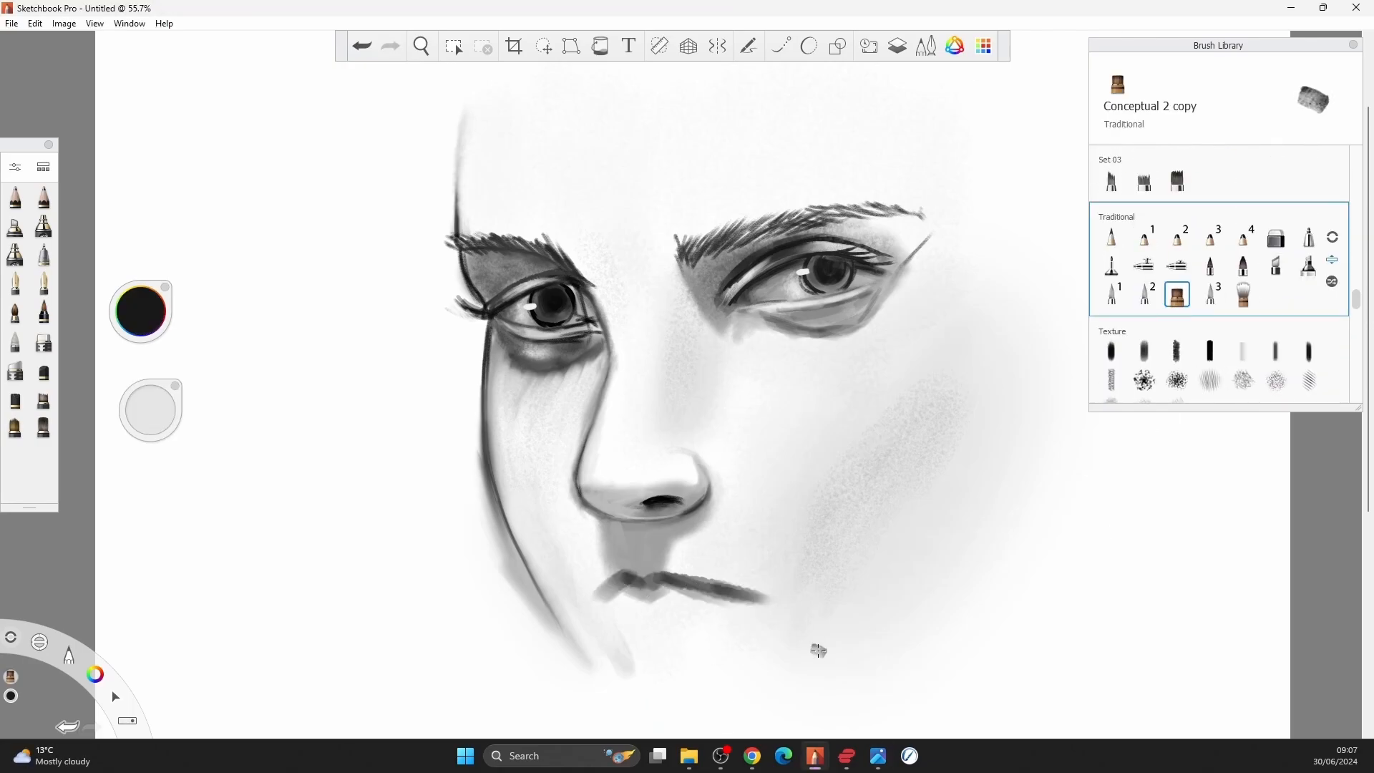
scroll(892, 582, "up", 4)
scroll(867, 473, "down", 8)
scroll(782, 439, "up", 4)
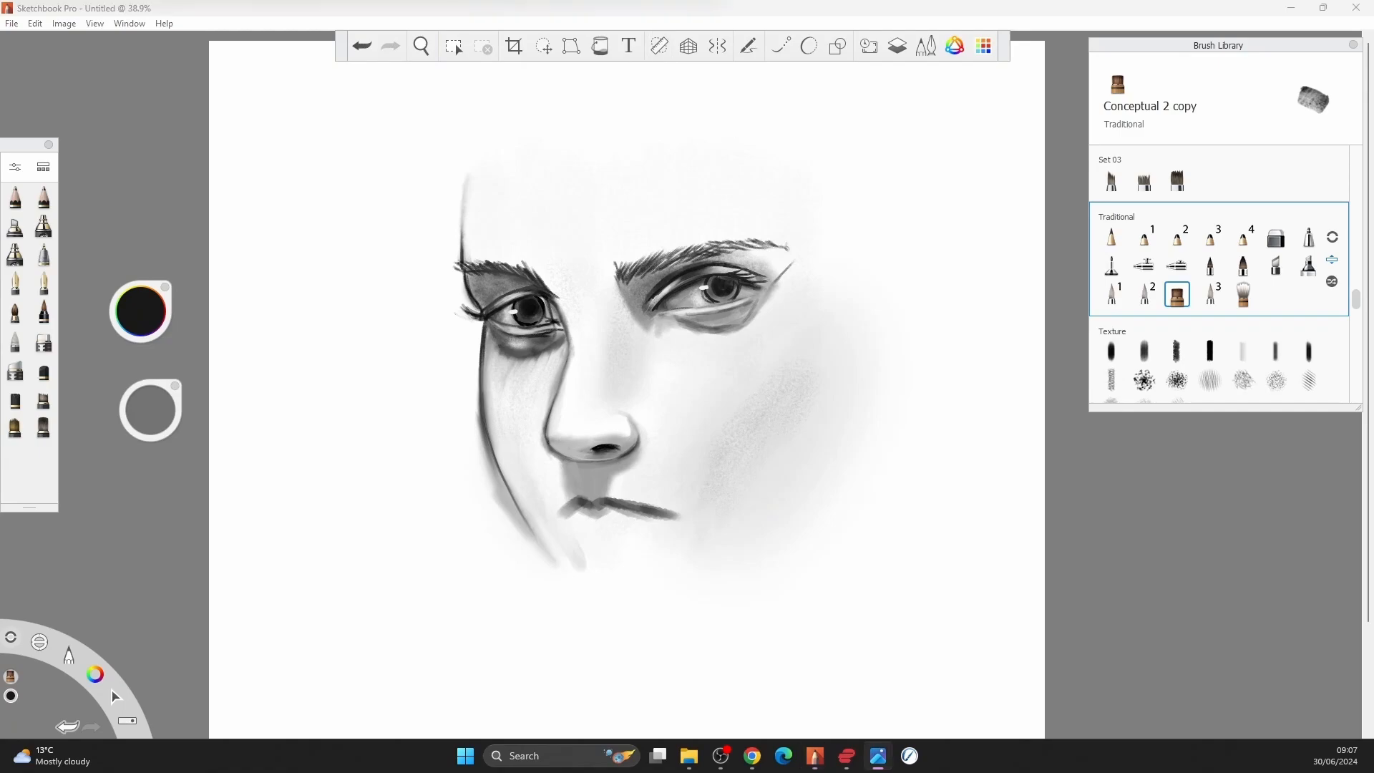
key("ctrl+z")
left_click_drag(492, 347, 512, 361)
left_click_drag(524, 276, 488, 306)
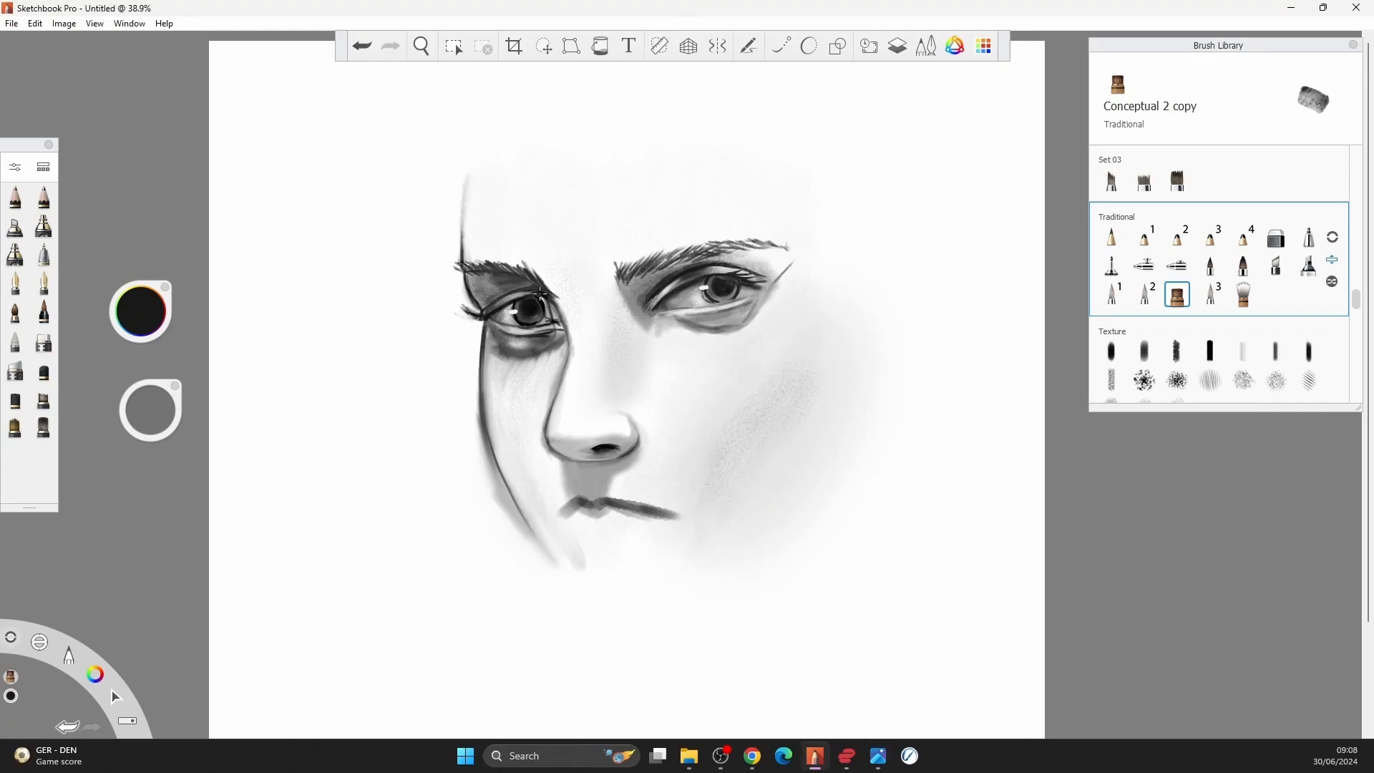
key("ctrl+z")
Shade the left forehead and cheek in a sampled skin tone and lighten the shadow beneath the right eye.
left_click(510, 401, "alt")
mouse_move(470, 260)
left_mouse_down()
mouse_move(494, 129)
mouse_move(482, 241)
left_mouse_up()
left_click_drag(513, 275, 504, 143)
left_click_drag(499, 386, 503, 454)
mouse_move(761, 310)
left_mouse_down()
mouse_move(729, 339)
mouse_move(688, 332)
left_mouse_up()
left_click(637, 286, "alt")
key("ctrl+z")
Soften the line at the right eye's outer corner with a Texture brush and the Traditional Wash brush.
left_click(1276, 380)
mouse_move(759, 266)
left_mouse_down()
mouse_move(782, 276)
mouse_move(755, 244)
mouse_move(778, 281)
mouse_move(794, 261)
left_mouse_up()
left_click(761, 276, "alt")
left_click(1243, 294)
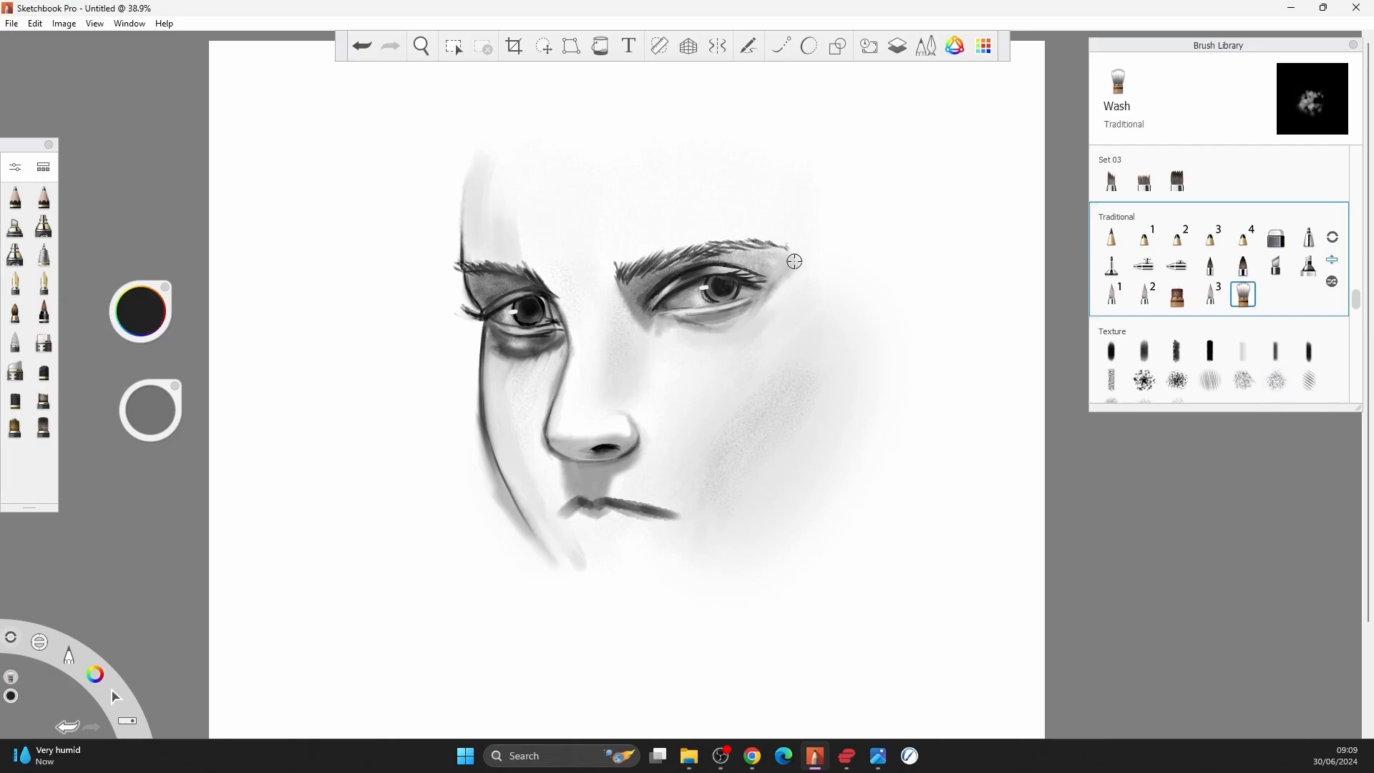
left_click(786, 320, "alt")
Soften the left end of the mouth with the Wash brush at size 60.0, and blend the left iris at a smaller size.
key("bracketright")
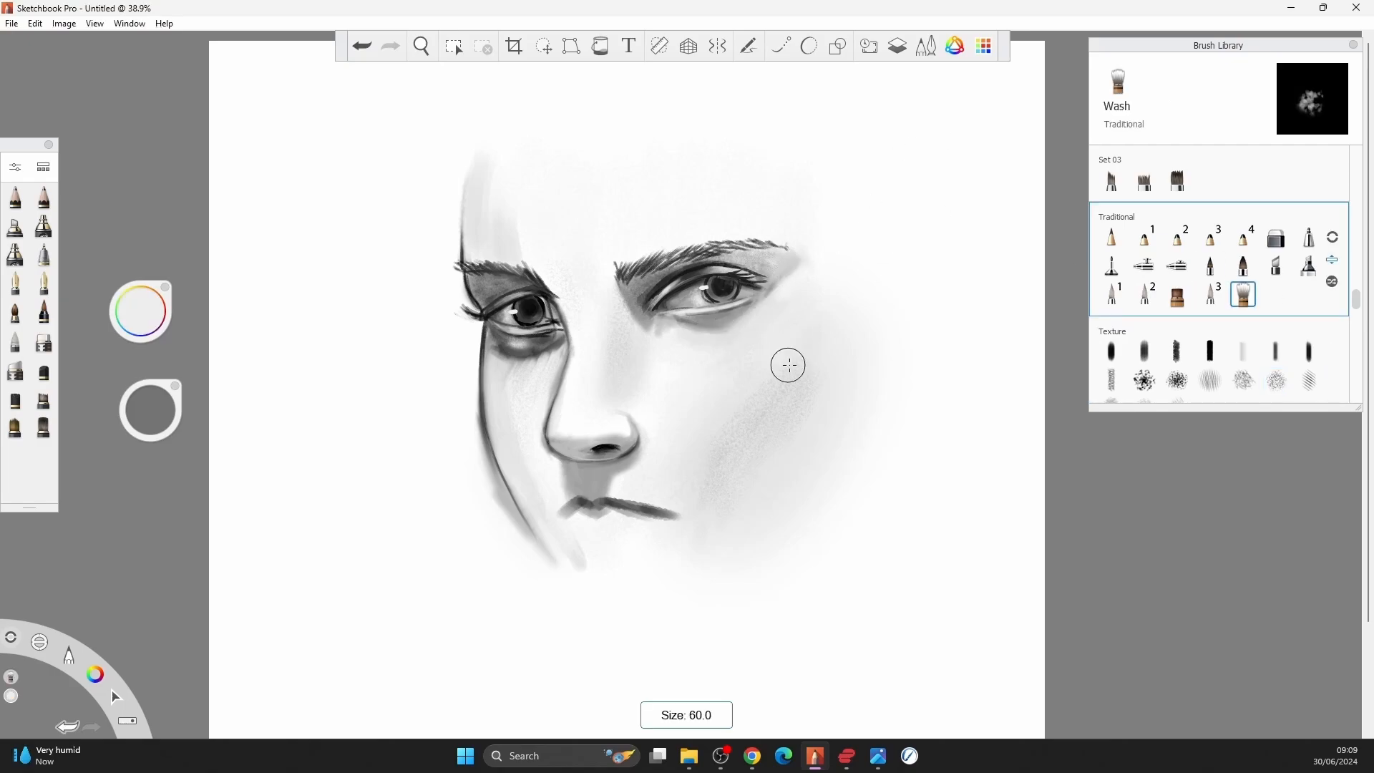
mouse_move(565, 510)
left_mouse_down()
mouse_move(630, 521)
mouse_move(599, 526)
left_mouse_up()
scroll(712, 362, "up", 4)
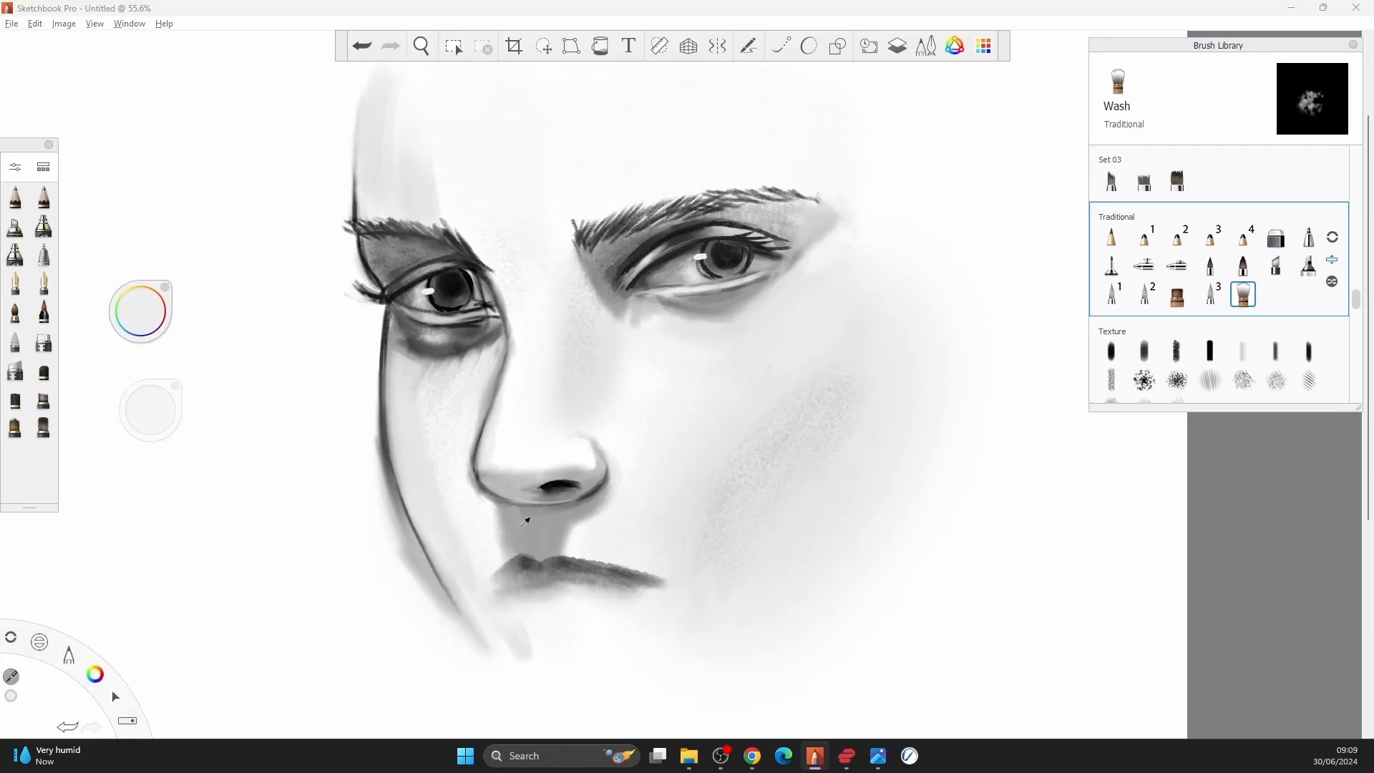
left_click(528, 518, "alt")
key("bracketleft")
mouse_move(472, 267)
left_mouse_down()
mouse_move(487, 297)
mouse_move(450, 313)
mouse_move(453, 293)
left_mouse_up()
Darken the sampled iris colour to near black and deepen the left pupil with the Traditional brush marked 4.
left_click(1243, 236)
left_click(451, 289, "alt")
left_click(141, 311)
left_click(137, 366)
left_click_drag(140, 311, 137, 368)
left_click_drag(450, 281, 454, 287)
key("ctrl+z")
Blend the side of the nose below the right eye's inner corner in sampled light grey with the Wash brush at size 15.0.
left_click(677, 447, "alt")
left_click(1243, 294)
key("bracketright")
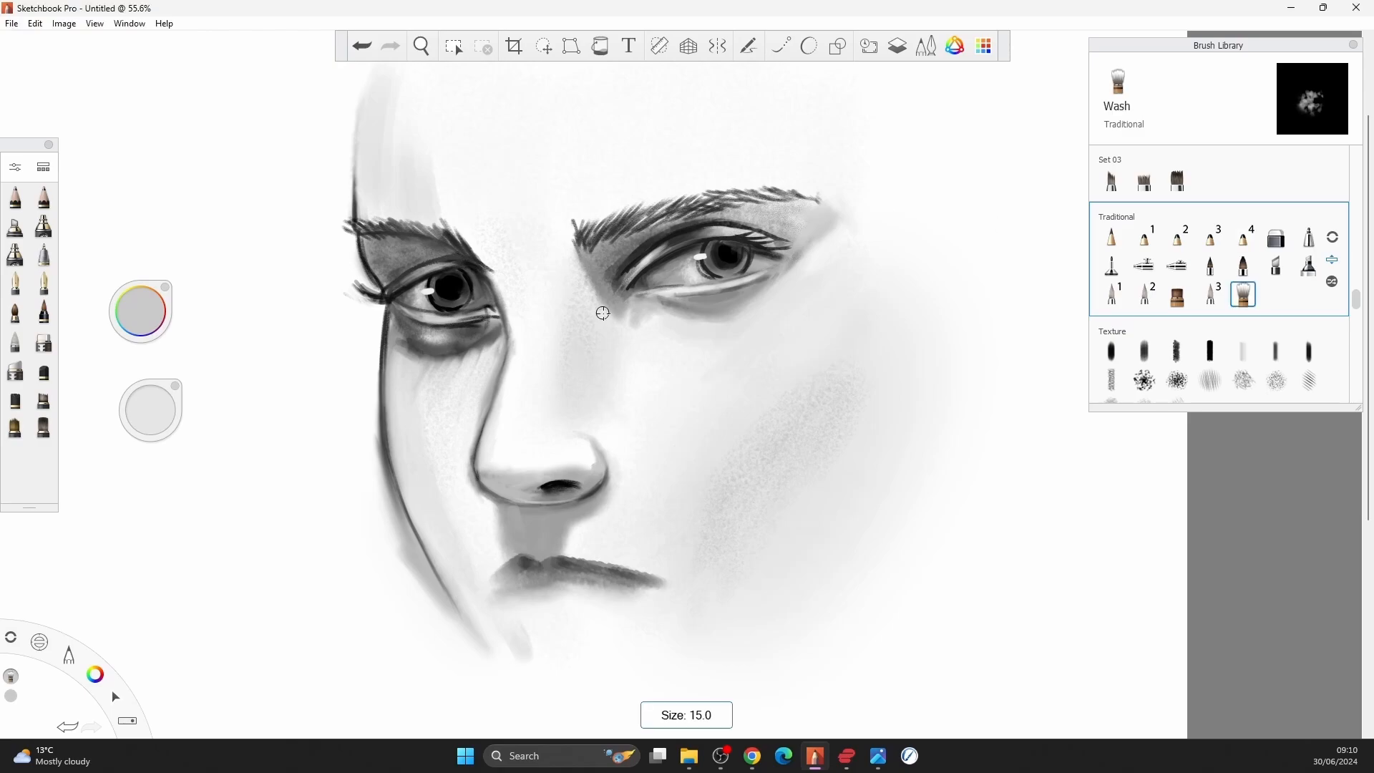
left_click_drag(604, 322, 655, 422)
key("bracketleft")
Extend the right eye's outer lash line in dark tone with PaintBrush 4 and widen its catchlight in sampled white.
left_click(1243, 266)
left_click_drag(772, 248, 798, 250)
left_click(765, 240, "alt")
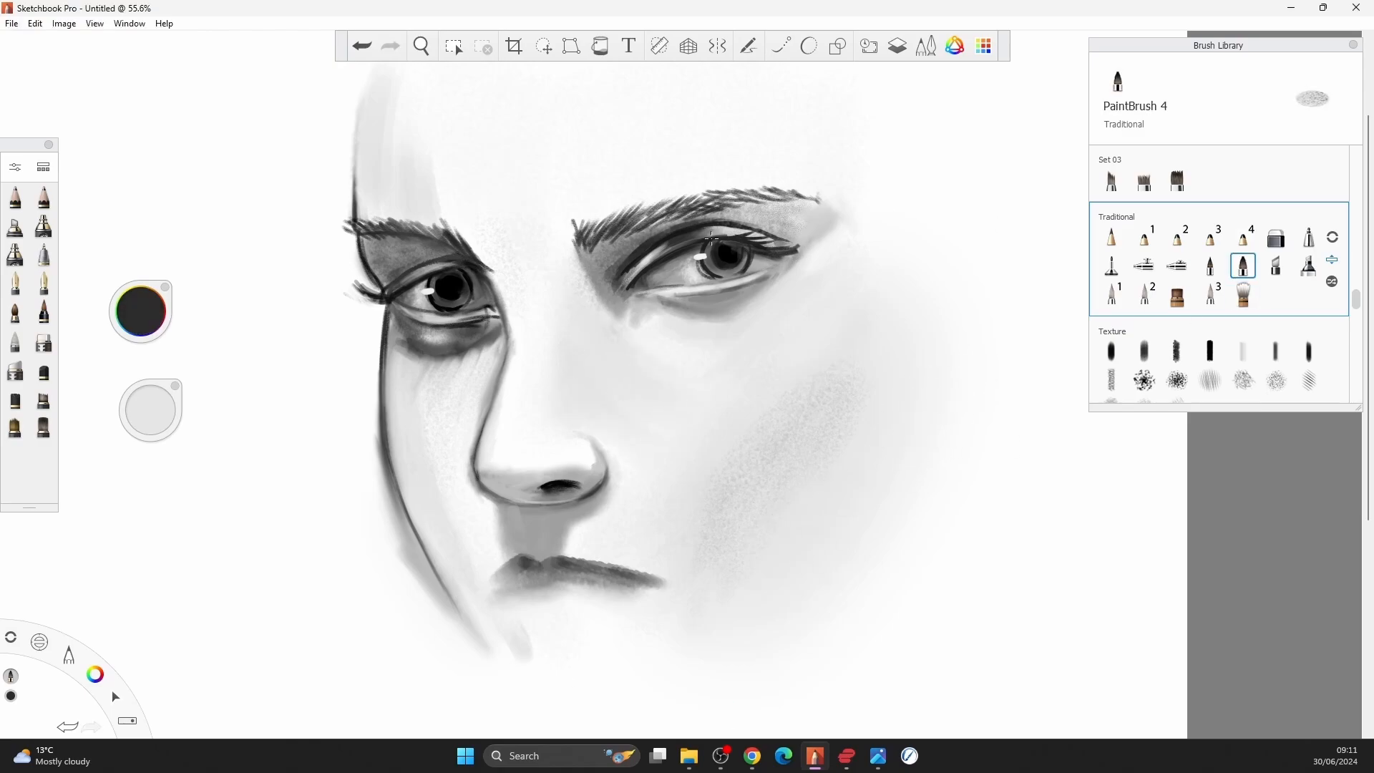
left_click(708, 272, "alt")
left_click(529, 447, "alt")
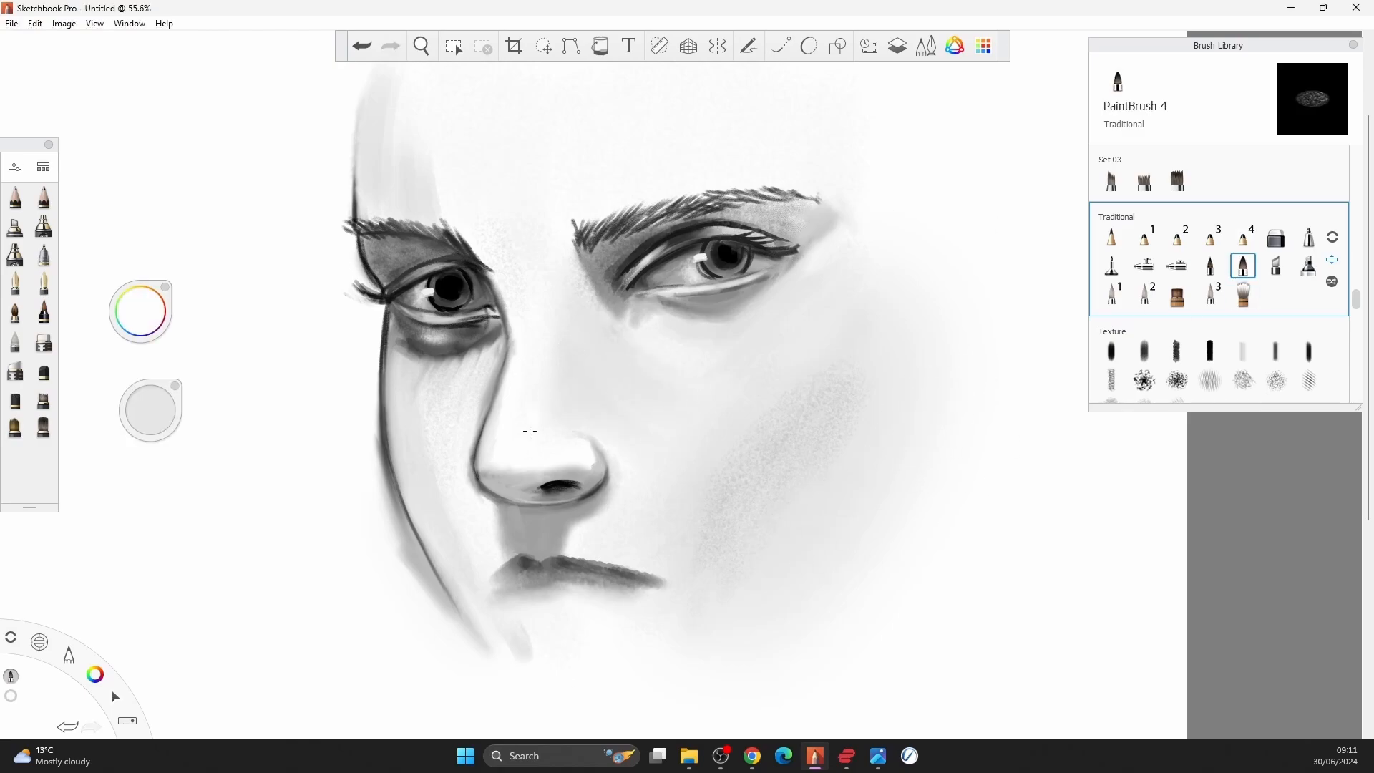
Strengthen the right eye's inner and outer corner lines in sampled near-black with a smaller PaintBrush 4.
left_click(637, 280, "alt")
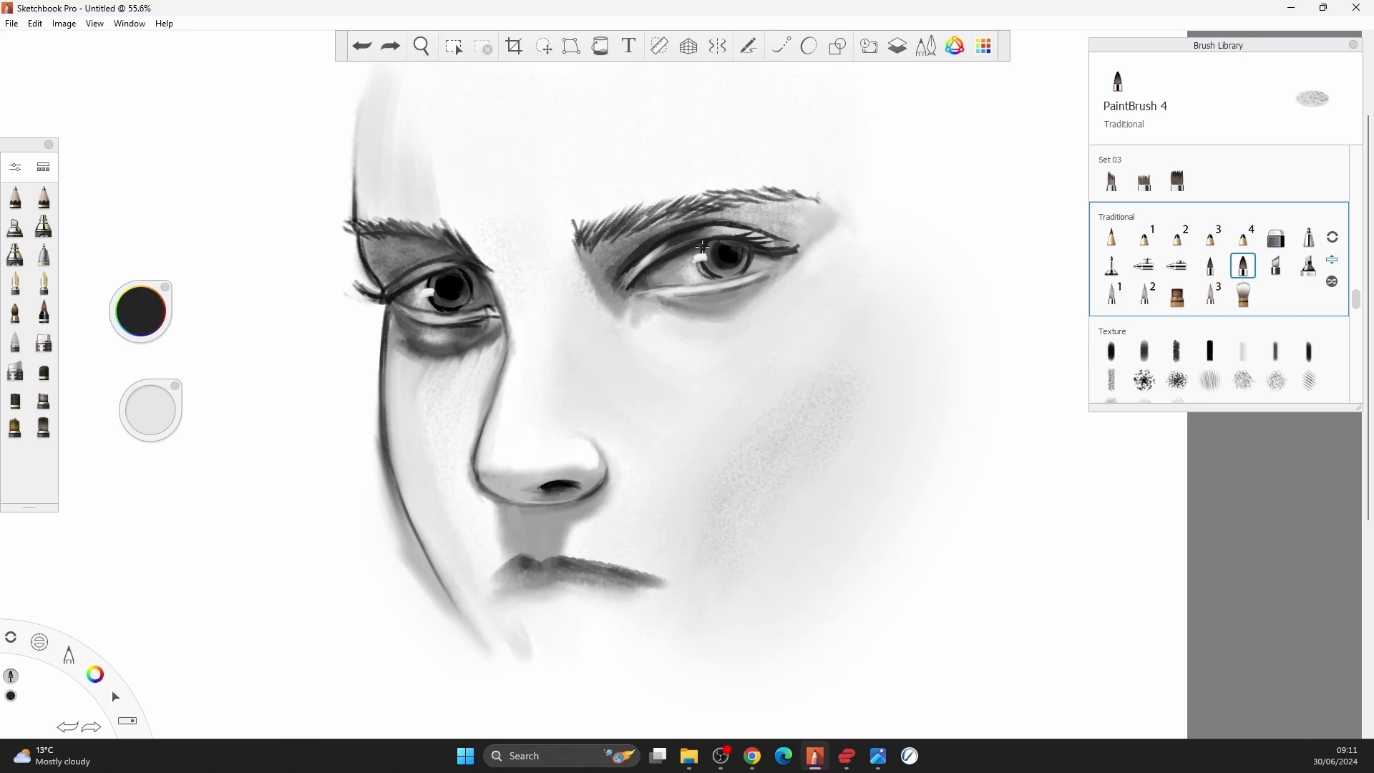
key("bracketleft")
left_click_drag(626, 288, 659, 291)
key("bracketleft")
mouse_move(776, 258)
left_mouse_down()
mouse_move(743, 279)
mouse_move(788, 250)
left_mouse_up()
key("ctrl+z")
Set the drawing colour to a medium grey for PaintBrush 4.
left_click(141, 312)
left_click(131, 320)
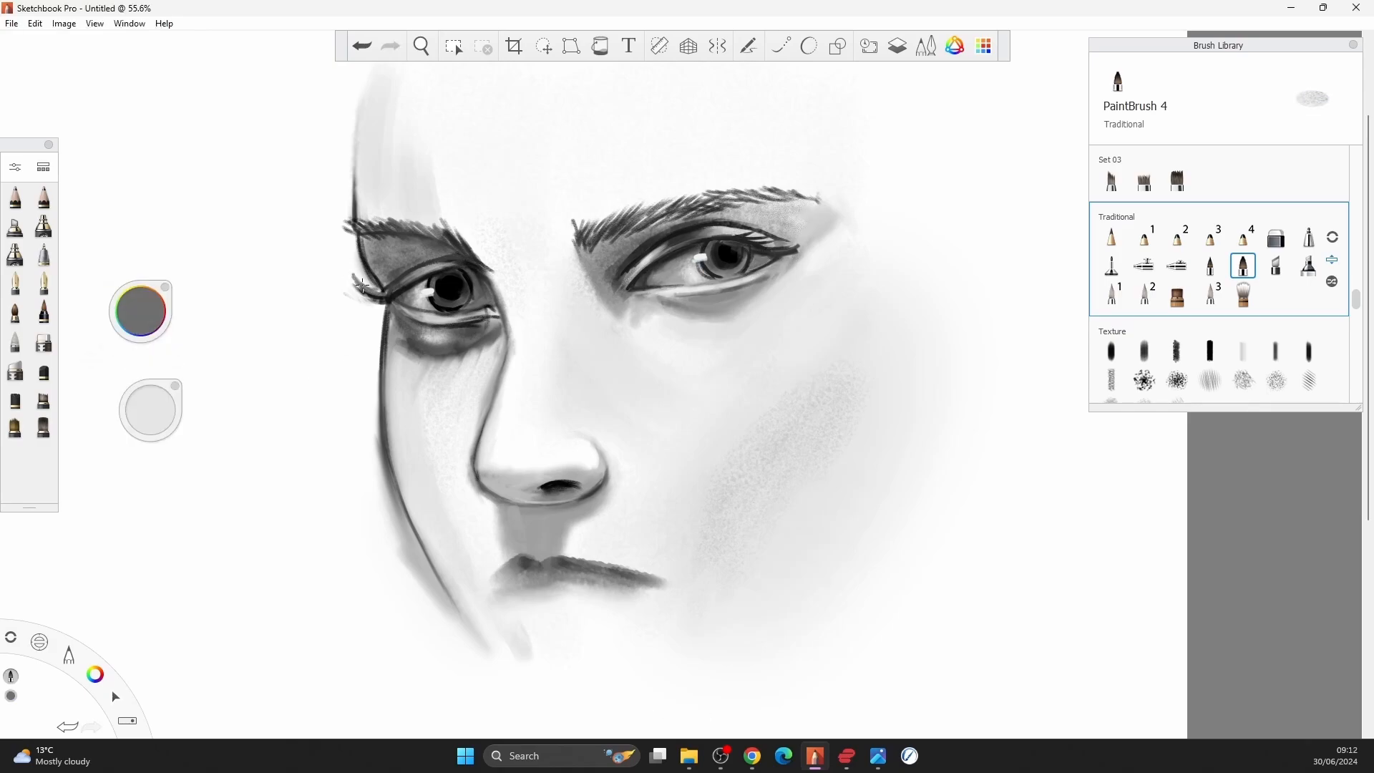
key("Home")
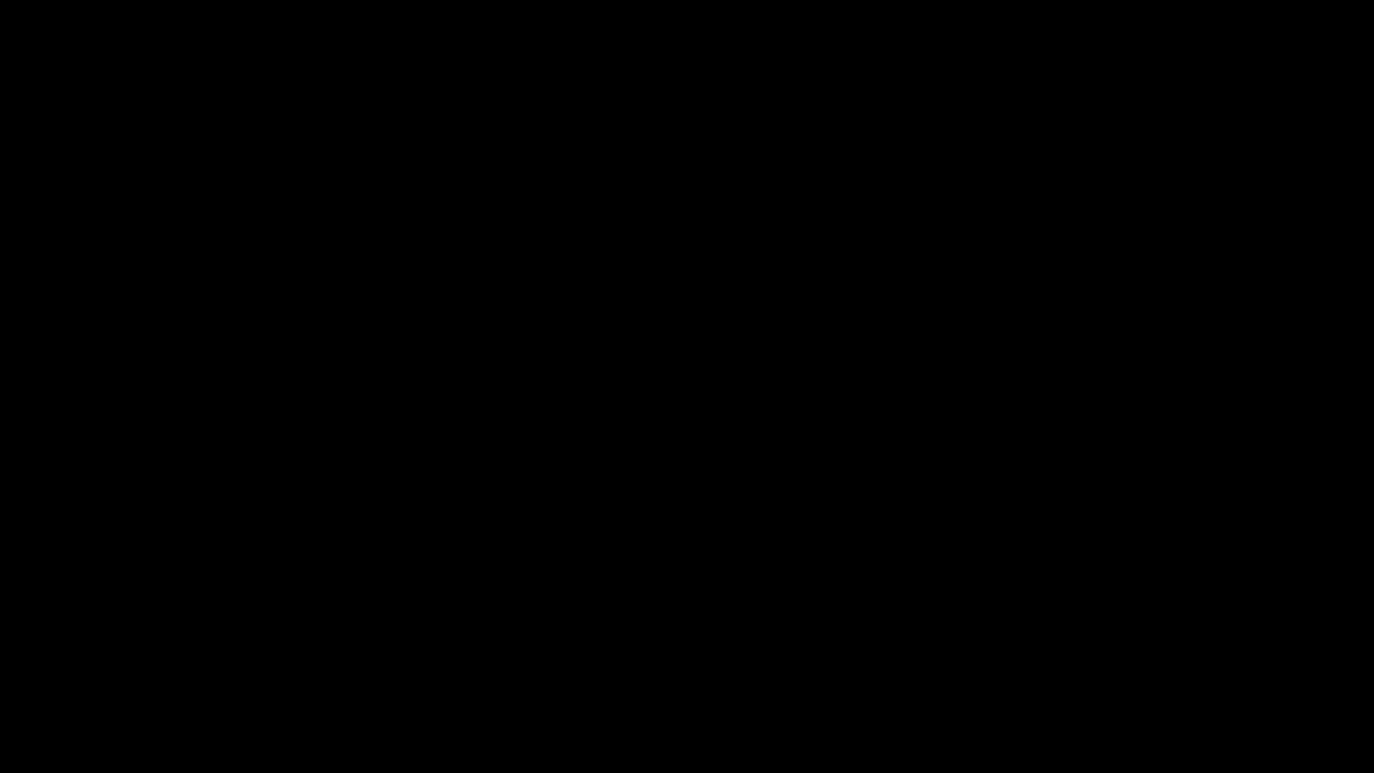